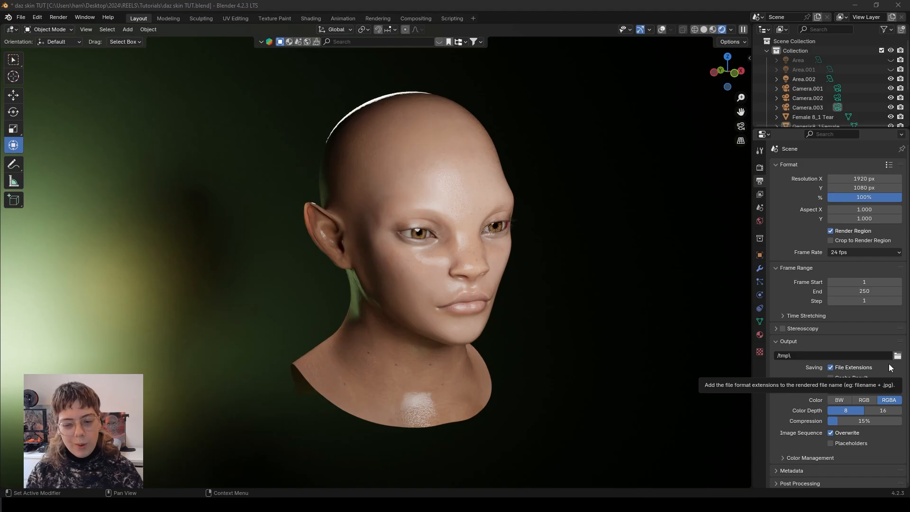
- Show the viewport overlays and select the female character's body mesh
scroll(550, 259, up, 2)
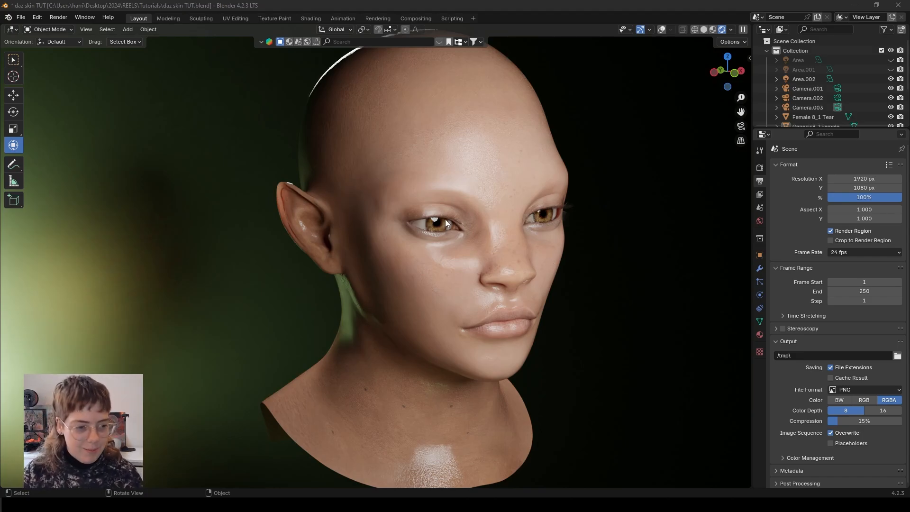
middle_drag(550, 241, 426, 309)
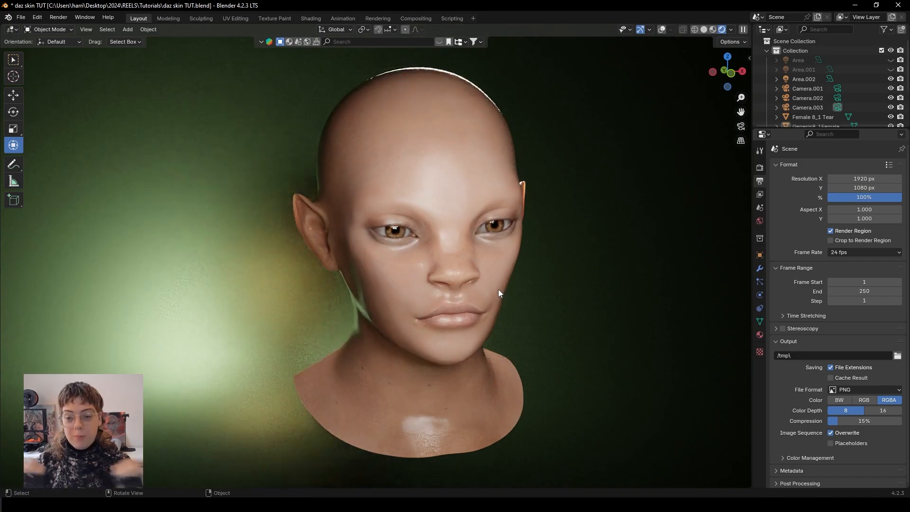
key(shift+alt+z)
click(442, 164)
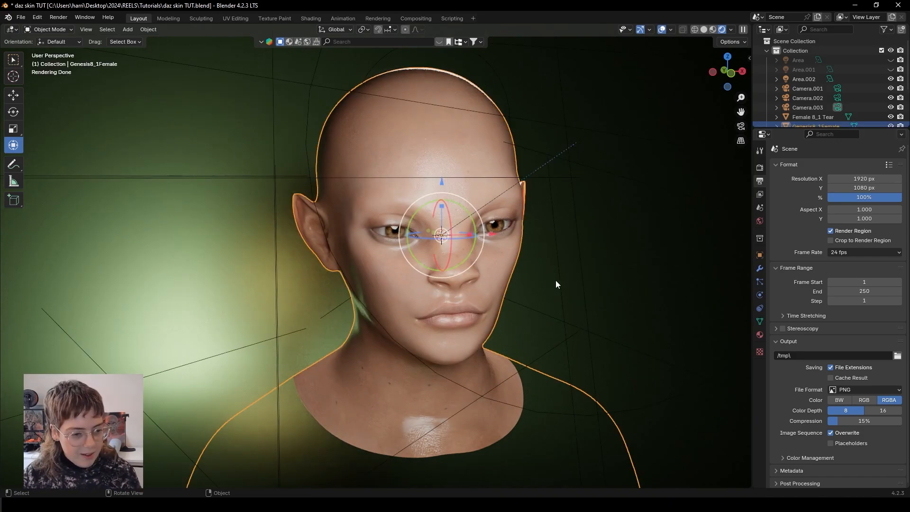
shift+middle_drag(486, 256, 477, 258)
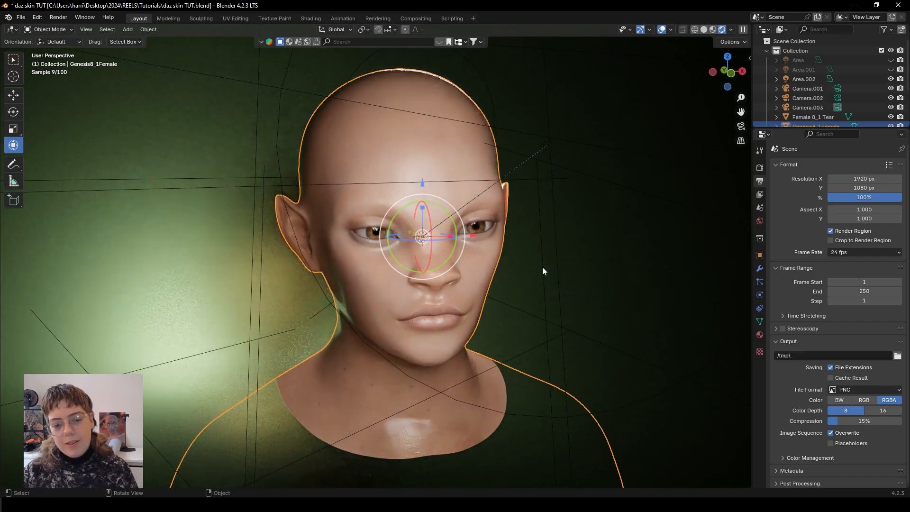
- Add a particle system to the body mesh and set its type to Hair
click(760, 282)
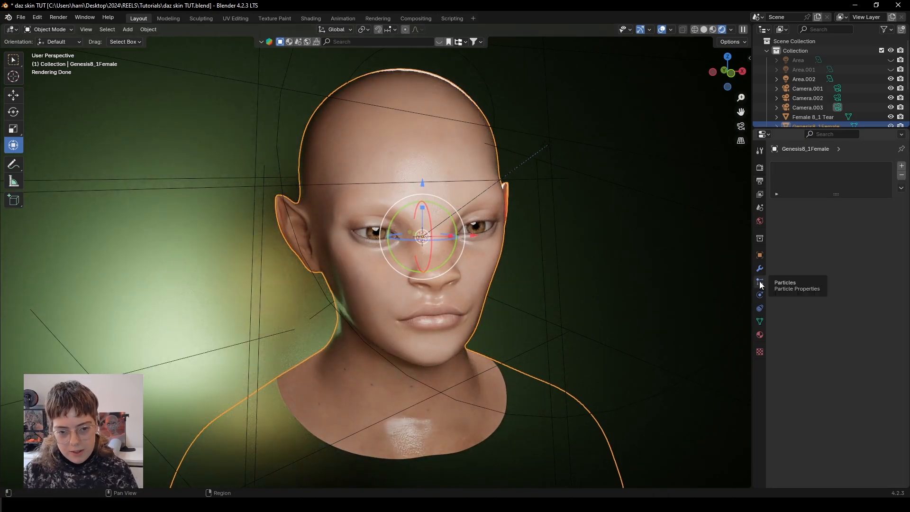
click(902, 166)
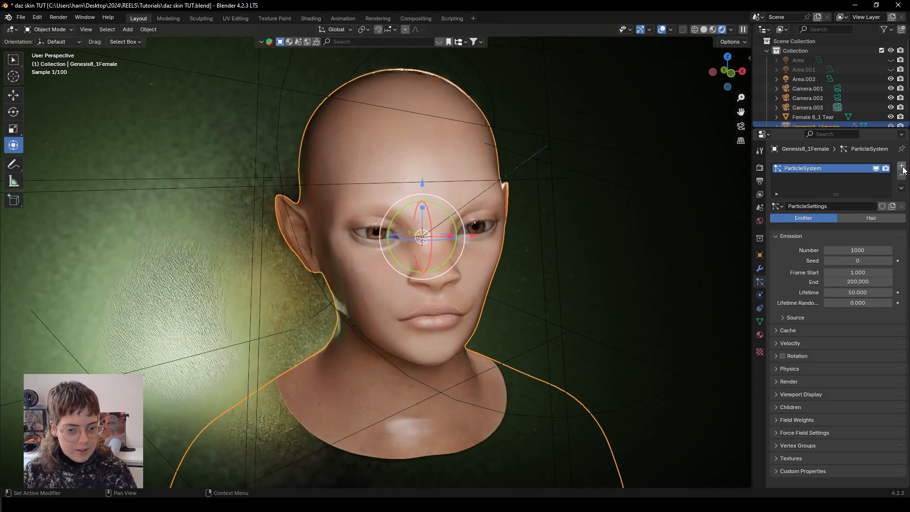
click(851, 220)
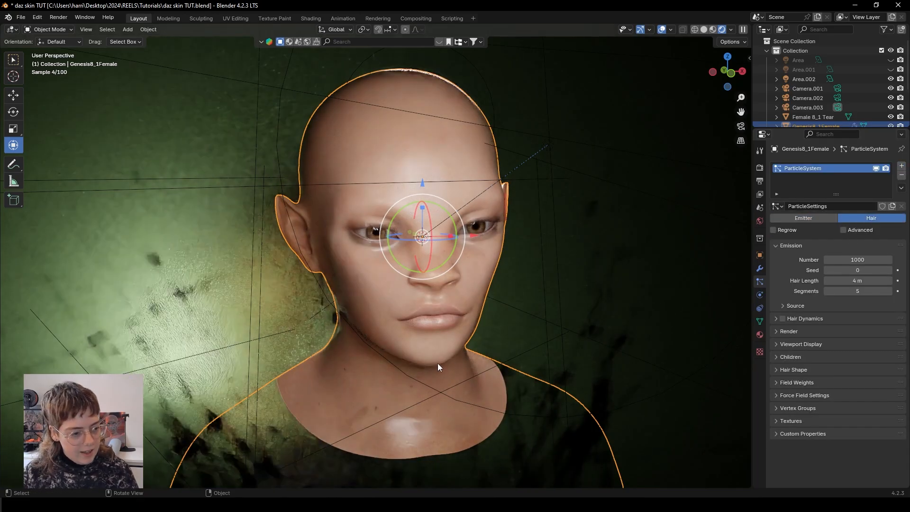
- Switch the viewport to solid shading and examine how the hair strands are distributed over the whole figure
scroll(437, 363, down, 4)
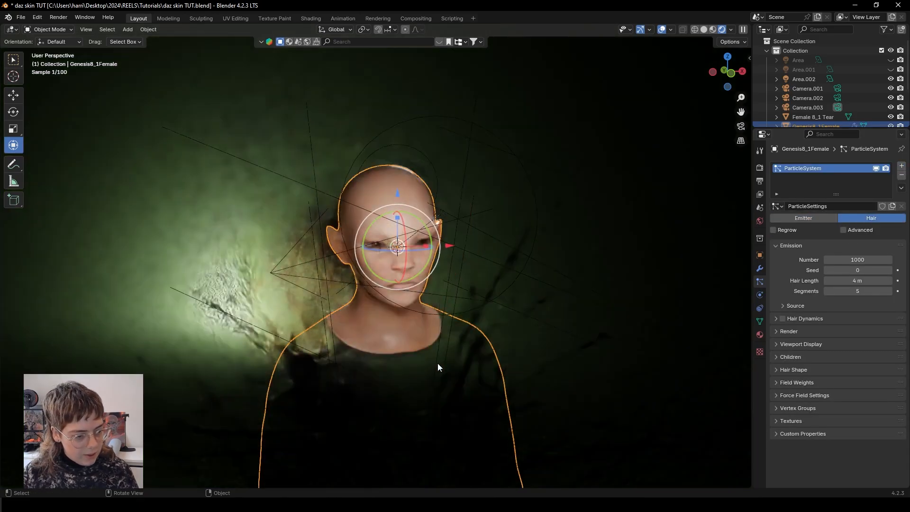
click(704, 29)
middle_drag(579, 303, 498, 308)
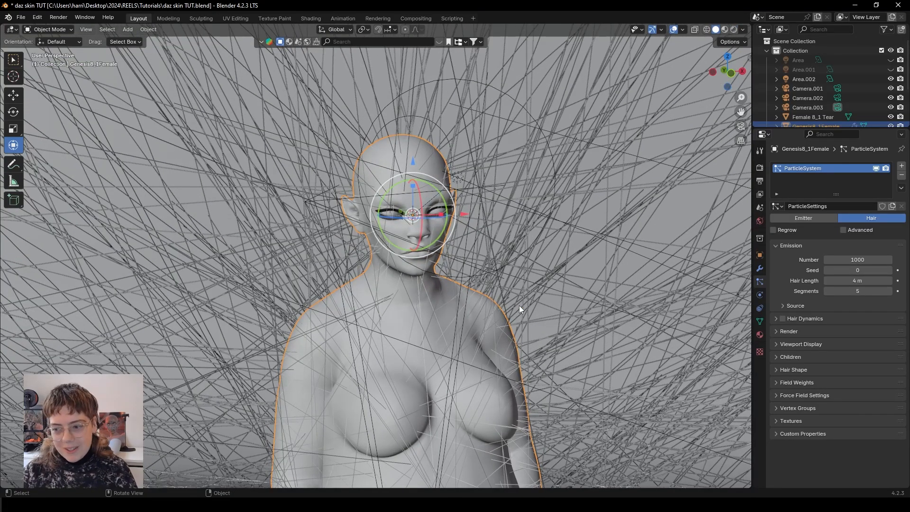
scroll(461, 313, down, 2)
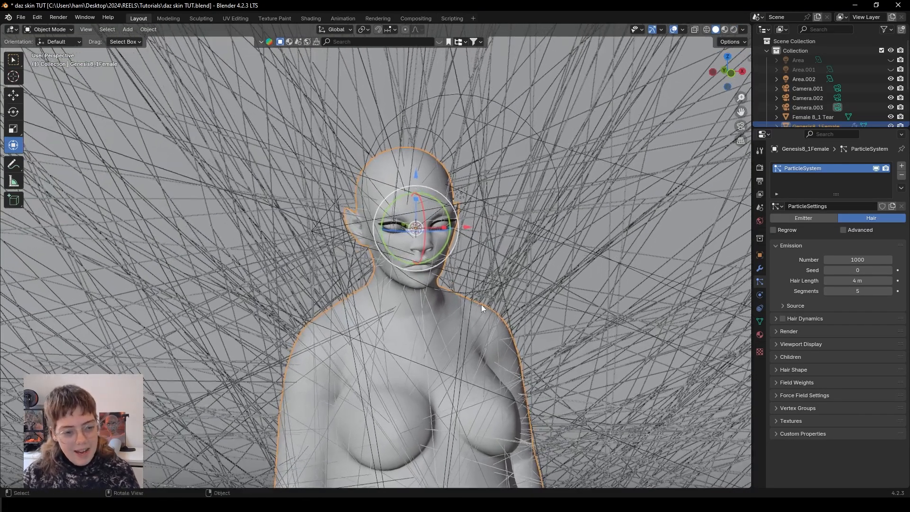
scroll(482, 305, down, 4)
middle_drag(476, 327, 504, 260)
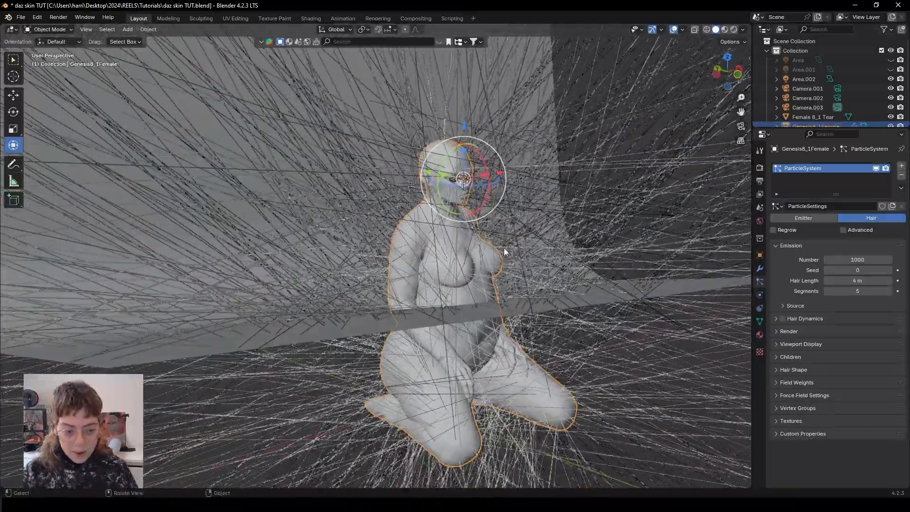
- Frame the character's head and switch the body mesh to Weight Paint mode
scroll(505, 249, up, 2)
shift+middle_drag(536, 209, 462, 268)
scroll(488, 262, up, 3)
shift+middle_drag(514, 258, 458, 416)
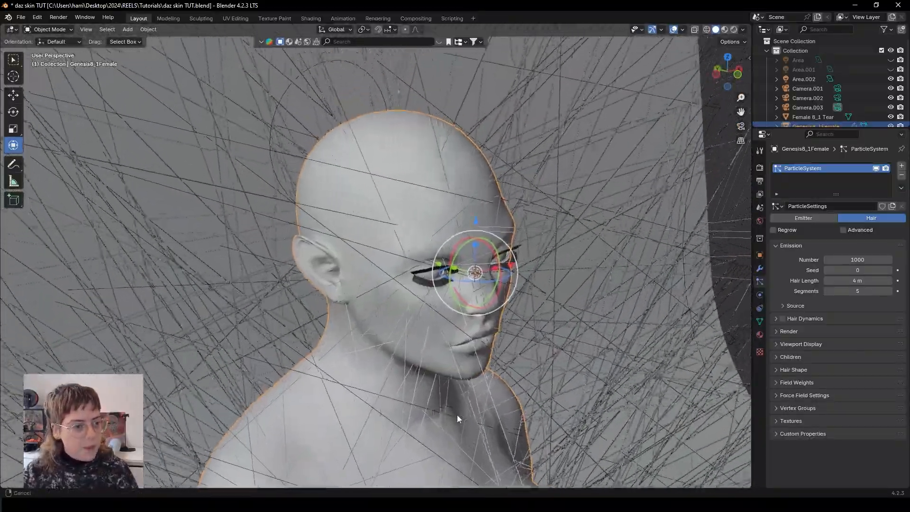
scroll(459, 417, up, 1)
click(47, 29)
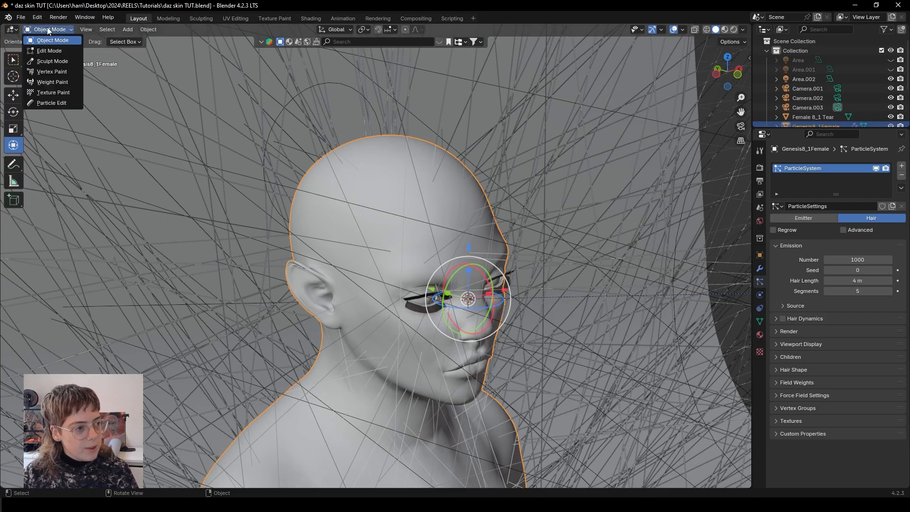
click(55, 81)
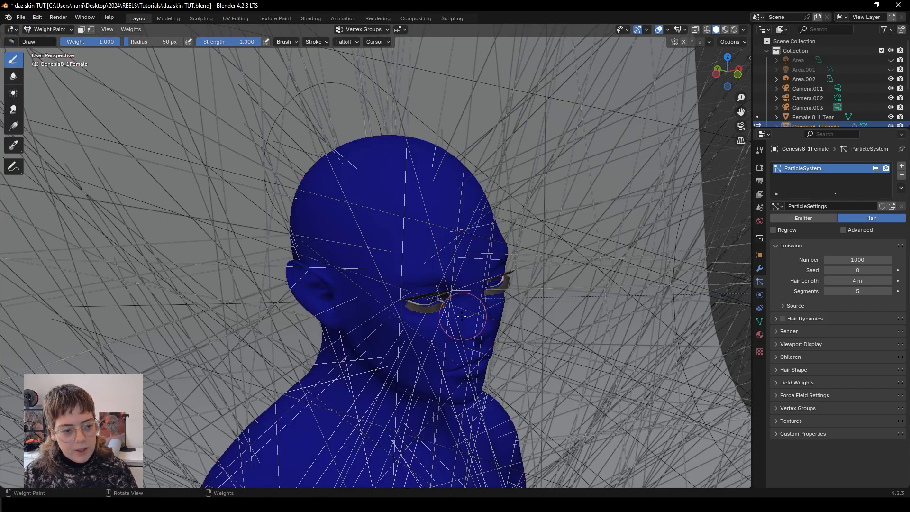
- Hide the hair particles in the viewport and paint a patch of weight 1.000 over the front of the scalp
middle_drag(462, 317, 391, 318)
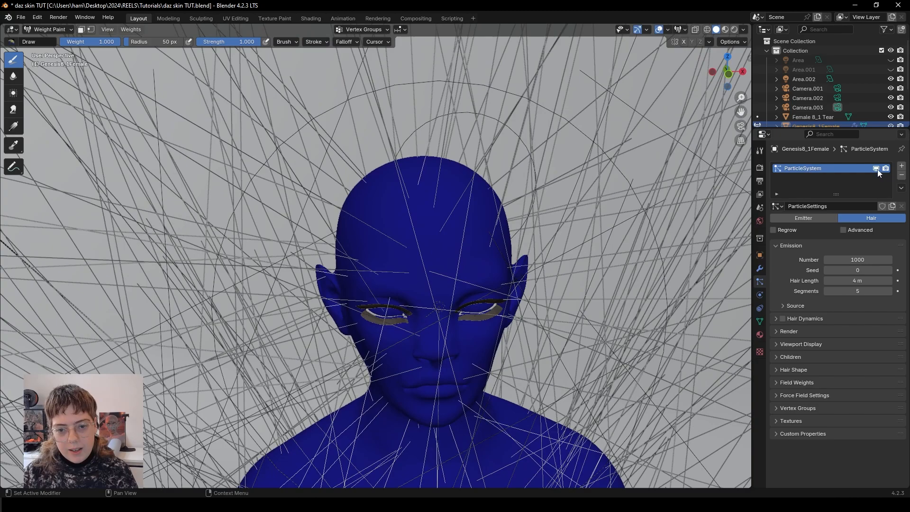
click(876, 169)
scroll(451, 270, up, 4)
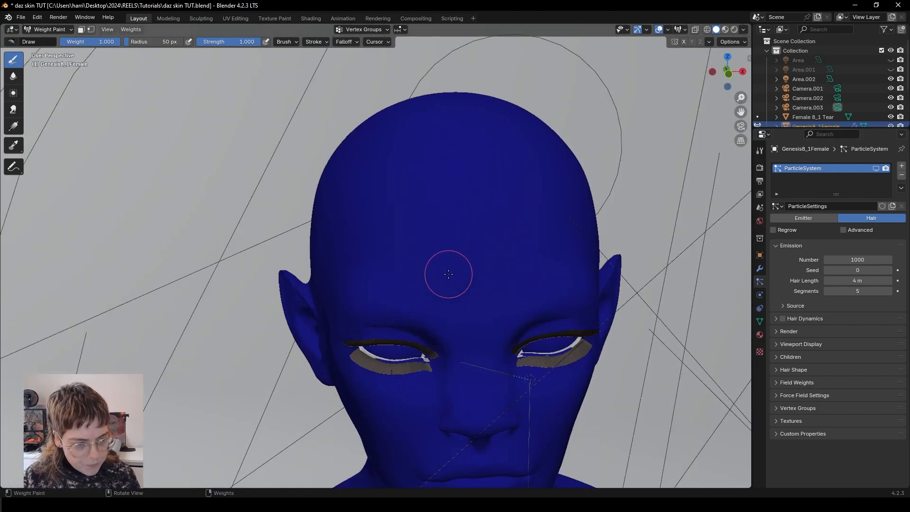
mouse_move(468, 254)
shift+middle_down()
mouse_move(540, 180)
mouse_move(441, 228)
mouse_move(451, 264)
shift+middle_up()
drag(429, 197, 321, 199)
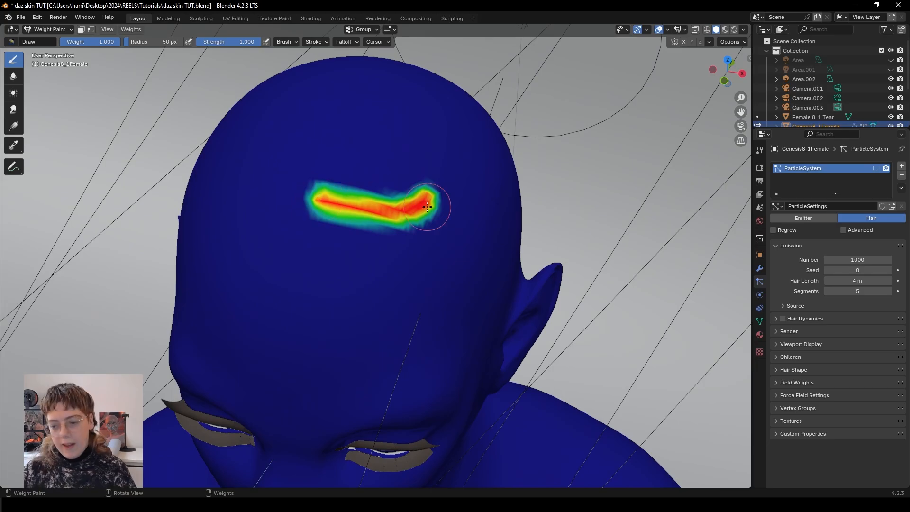
middle_drag(437, 210, 399, 175)
mouse_move(395, 166)
mouse_down()
mouse_move(474, 221)
mouse_move(408, 292)
mouse_move(380, 176)
mouse_move(498, 243)
mouse_move(398, 256)
mouse_move(474, 267)
mouse_move(429, 240)
mouse_up()
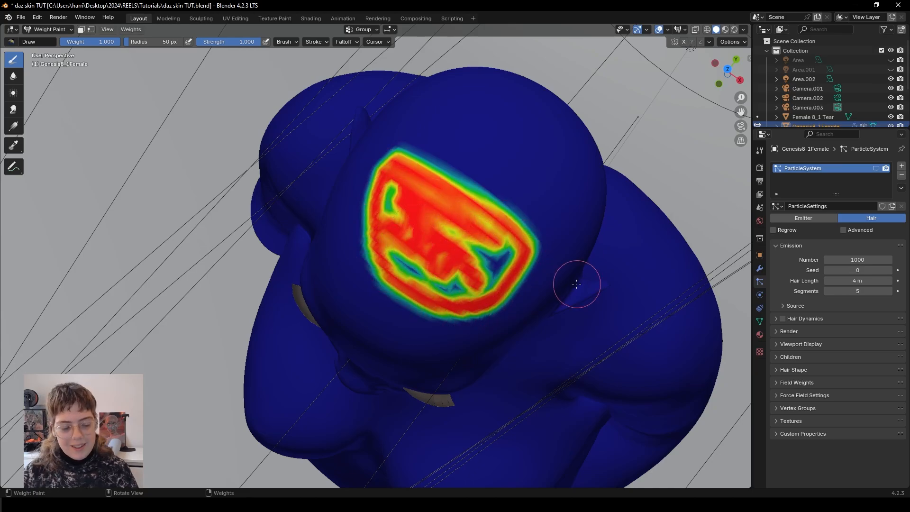
- Look over the painted scalp patch from several sides, then undo the weight strokes and the hiding of the hair particles
mouse_move(577, 280)
middle_down()
mouse_move(540, 235)
mouse_move(545, 204)
middle_up()
mouse_move(522, 321)
middle_down()
mouse_move(524, 277)
mouse_move(607, 180)
mouse_move(498, 154)
middle_up()
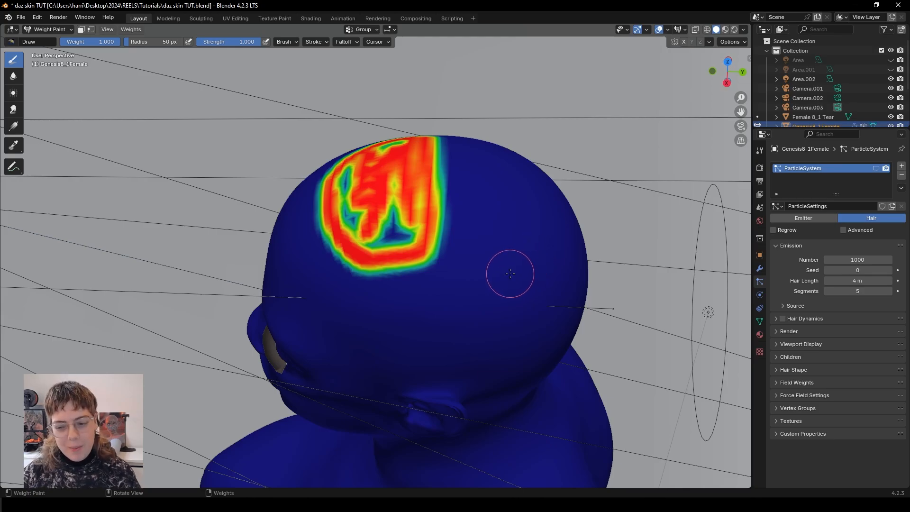
middle_drag(415, 317, 426, 313)
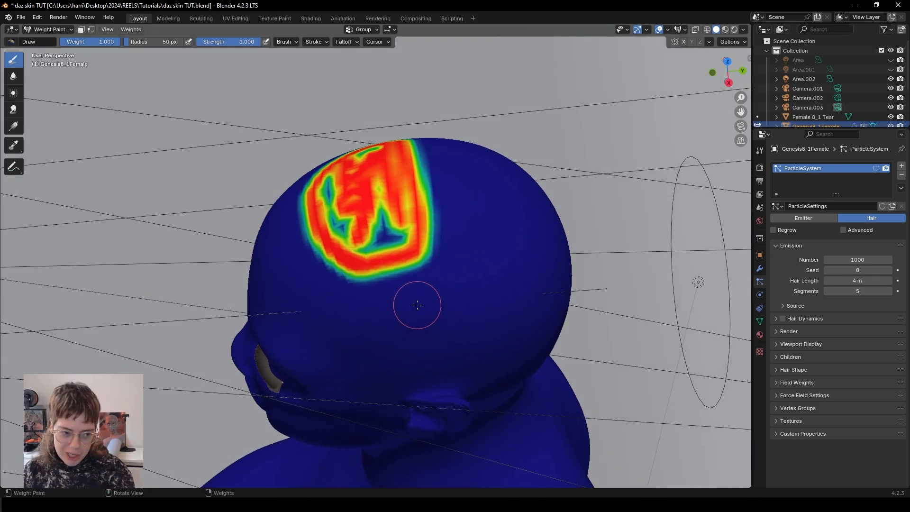
middle_drag(459, 317, 505, 304)
shift+middle_drag(504, 303, 479, 88)
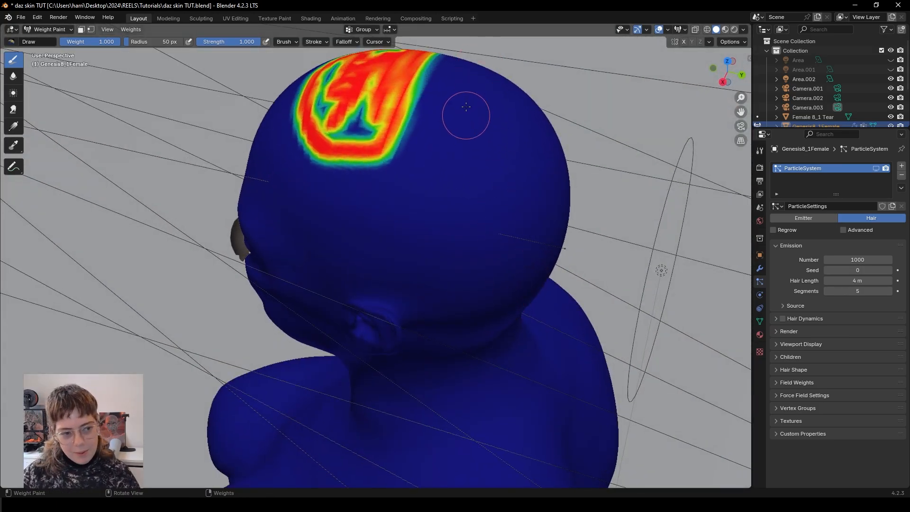
mouse_move(451, 207)
middle_down()
mouse_move(434, 227)
mouse_move(478, 245)
middle_up()
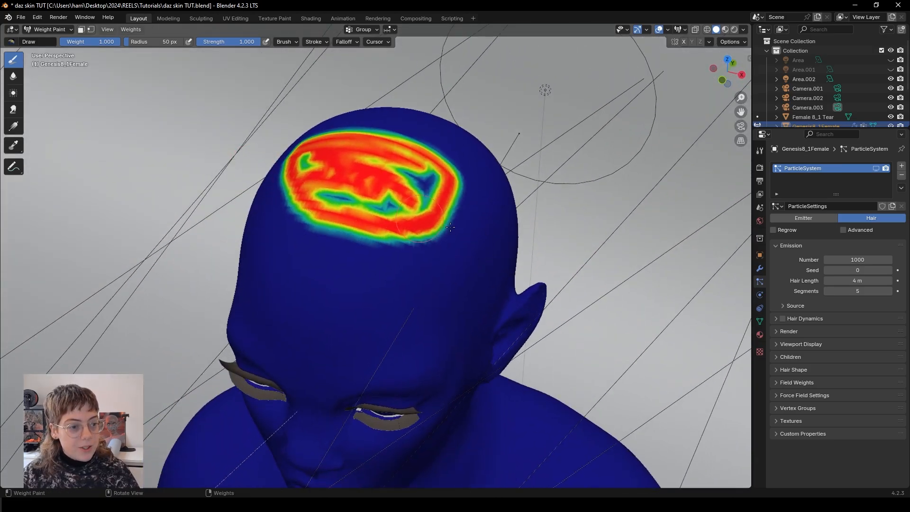
key(ctrl+z)
key(ctrl+z)
key(ctrl+z)
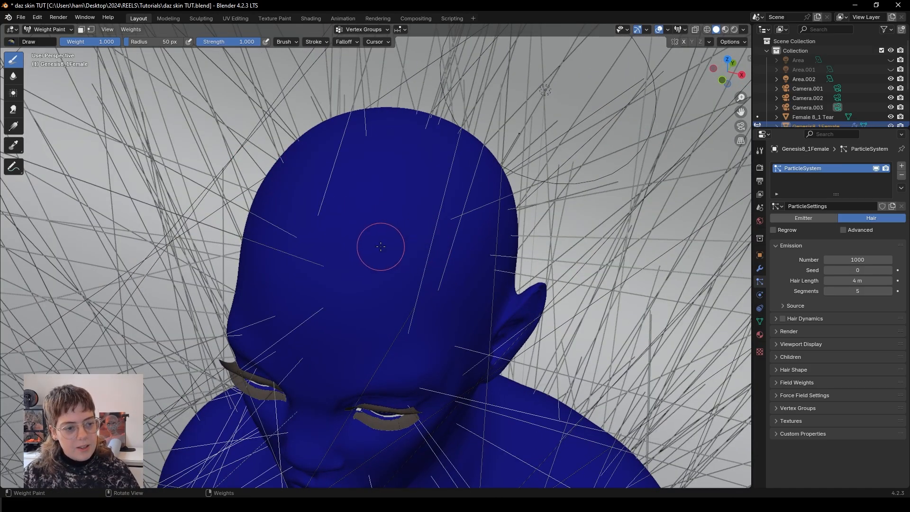
- Hide the hair particles in the viewport and paint two separate weight outlines on either side of a centre parting
middle_drag(381, 246, 403, 262)
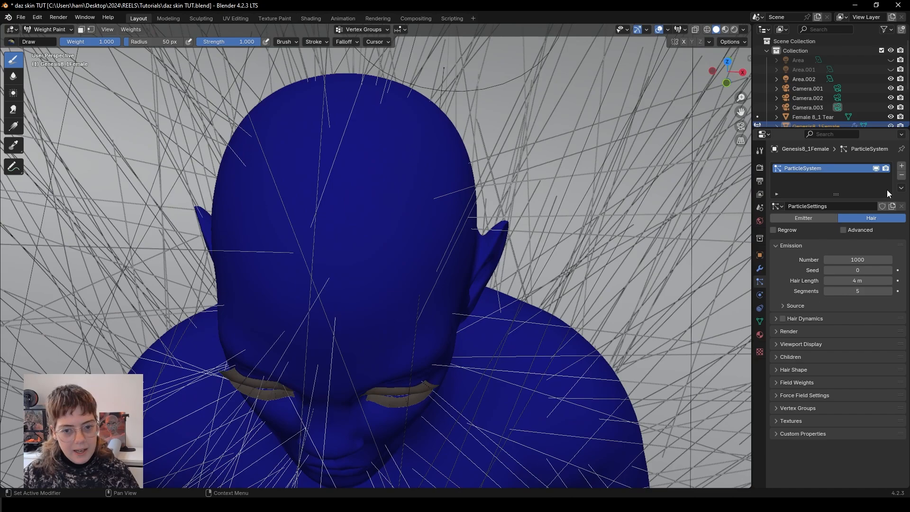
click(878, 170)
mouse_move(368, 105)
mouse_down()
mouse_move(363, 189)
mouse_move(426, 157)
mouse_move(387, 95)
mouse_move(314, 185)
mouse_move(291, 108)
mouse_move(334, 104)
mouse_up()
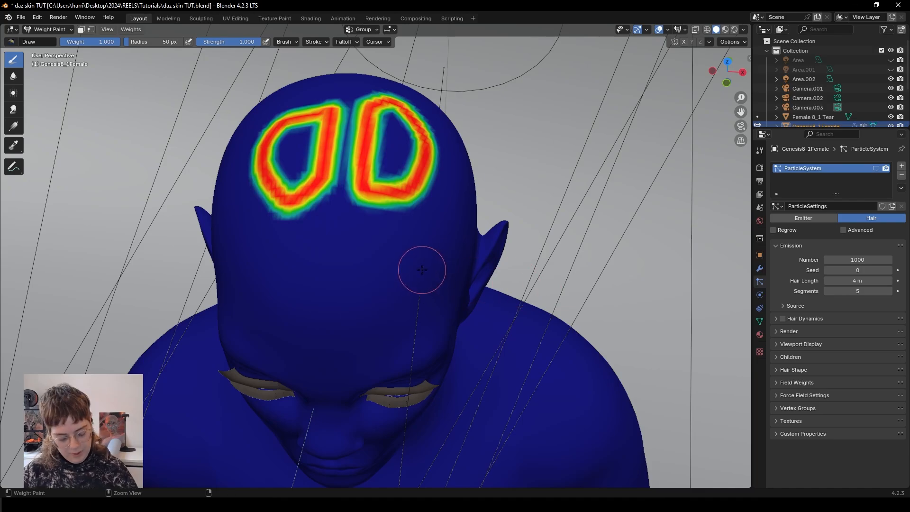
- Undo the two weight outlines beside the parting and the hiding of the hair particles
key(ctrl+z)
key(ctrl+z)
key(ctrl+z)
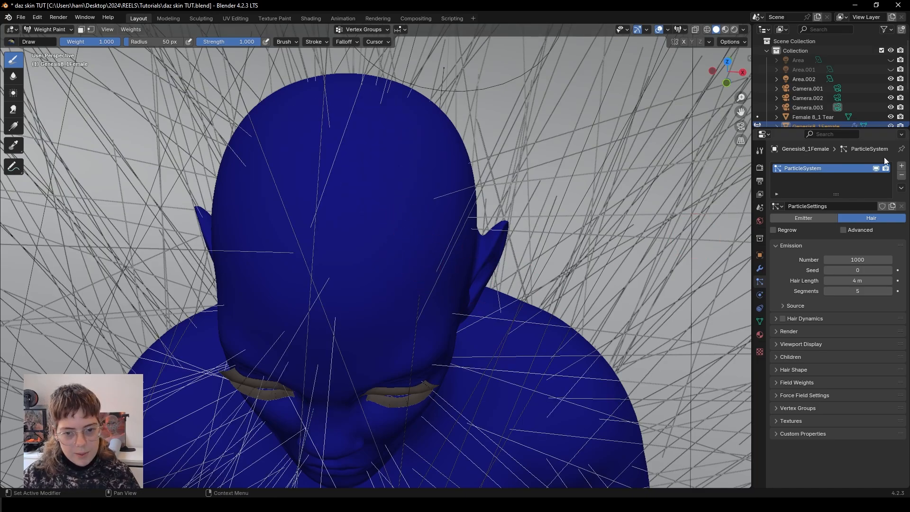
- Hide the hair particles in the viewport and paint a closed outline of weight 1.000 around the front of the scalp
click(878, 170)
mouse_move(479, 249)
middle_down()
mouse_move(428, 289)
mouse_move(424, 276)
mouse_move(406, 287)
mouse_move(339, 190)
middle_up()
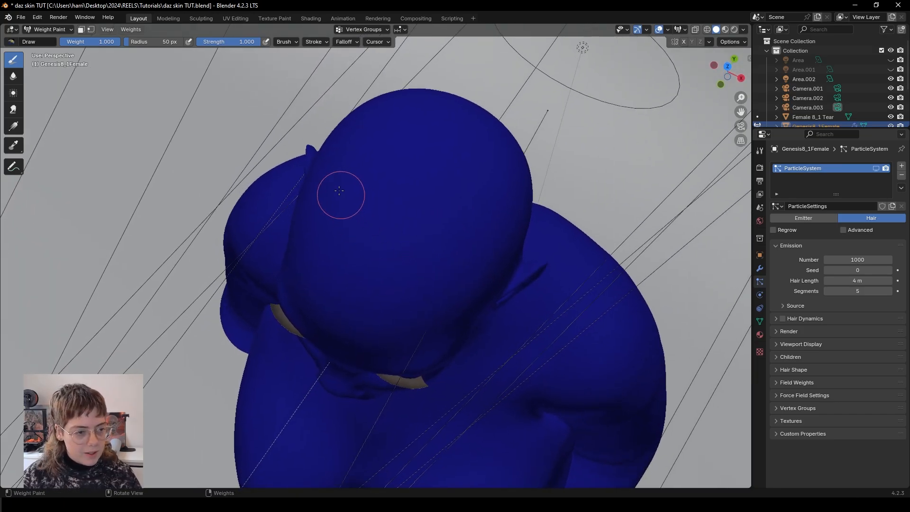
mouse_move(333, 176)
mouse_down()
mouse_move(457, 213)
mouse_move(482, 237)
mouse_move(440, 261)
mouse_move(394, 269)
mouse_move(335, 263)
mouse_move(317, 163)
mouse_move(467, 238)
mouse_move(401, 252)
mouse_up()
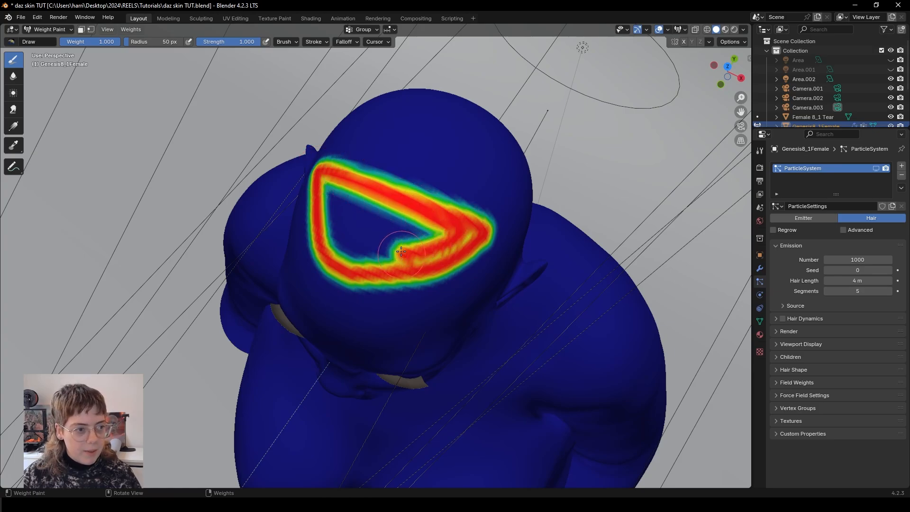
- Set the weight brush falloff to the flat preset curve for hard-edged strokes
click(350, 47)
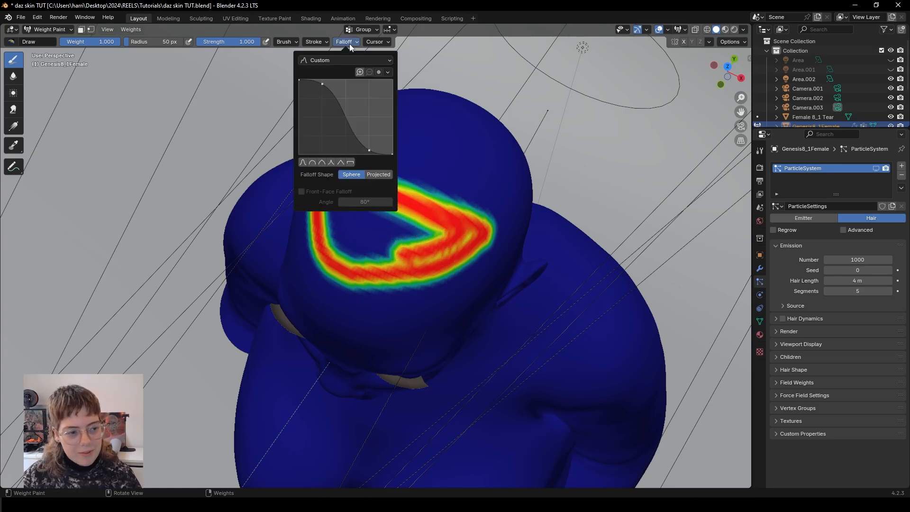
click(352, 163)
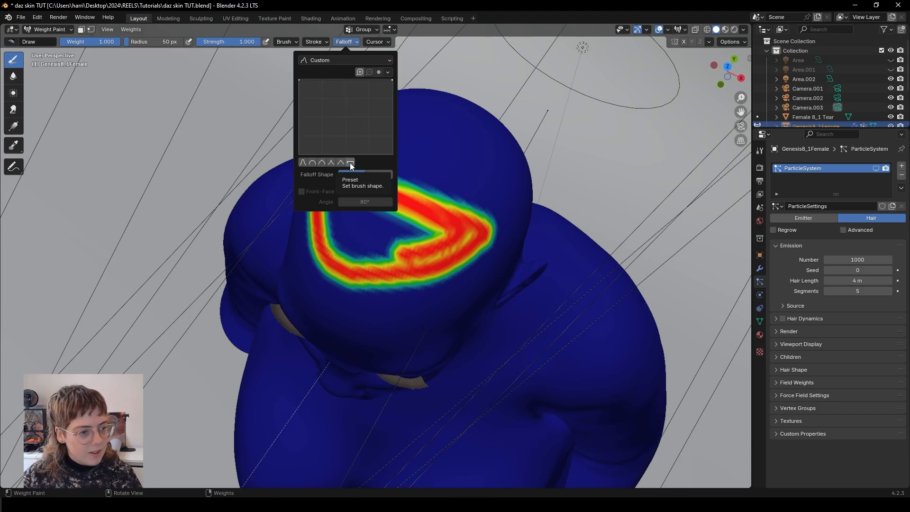
click(351, 46)
- Fill the outlined area at the front of the scalp with solid weight 1.000
mouse_move(474, 229)
mouse_down()
mouse_move(417, 260)
mouse_move(374, 264)
mouse_move(368, 254)
mouse_up()
scroll(375, 253, up, 4)
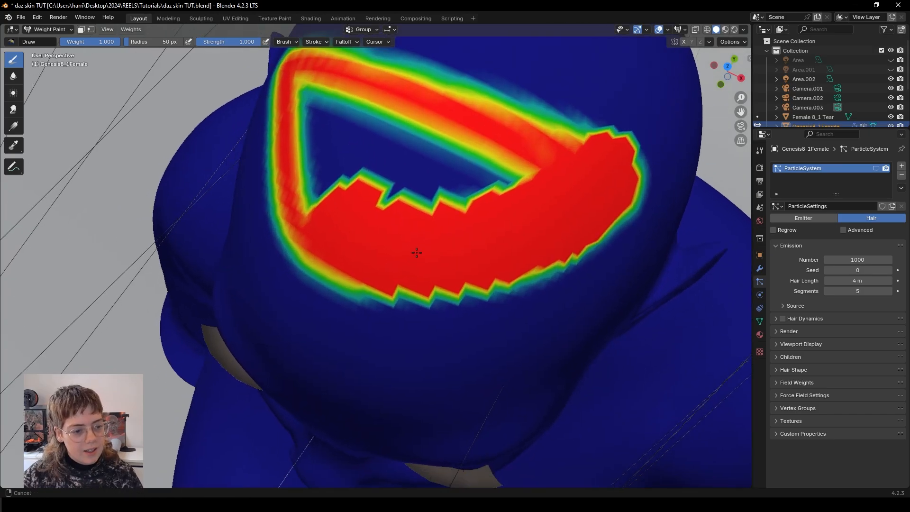
middle_drag(417, 252, 449, 242)
mouse_move(386, 275)
mouse_down()
mouse_move(300, 288)
mouse_move(208, 227)
mouse_move(197, 142)
mouse_move(266, 100)
mouse_move(428, 92)
mouse_move(304, 237)
mouse_move(228, 187)
mouse_move(412, 119)
mouse_move(356, 211)
mouse_move(304, 193)
mouse_move(297, 162)
mouse_move(242, 187)
mouse_up()
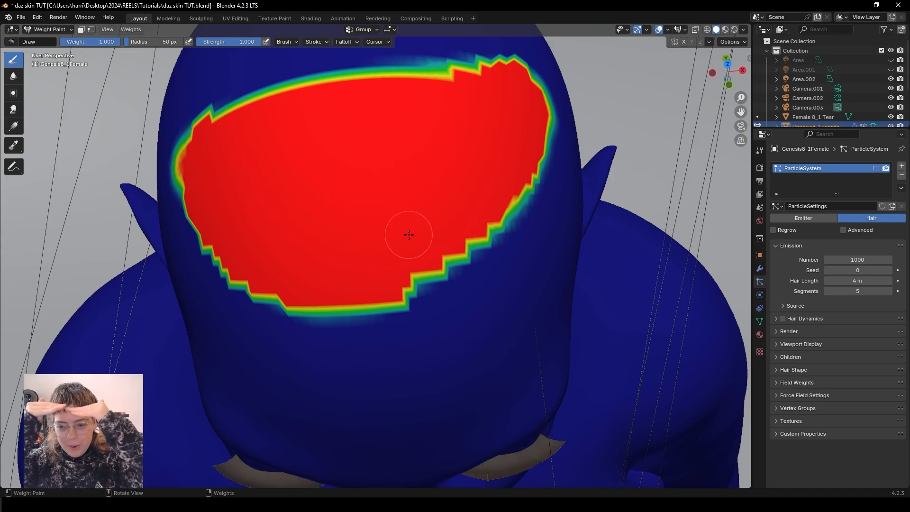
- Extend the solid weight area along the front hairline and down the side of the head above the temple
mouse_move(401, 270)
mouse_down()
mouse_move(434, 280)
mouse_move(493, 246)
mouse_move(543, 160)
mouse_up()
middle_drag(542, 160, 398, 173)
mouse_move(399, 173)
mouse_down()
mouse_move(526, 175)
mouse_move(398, 199)
mouse_move(285, 178)
mouse_move(151, 182)
mouse_up()
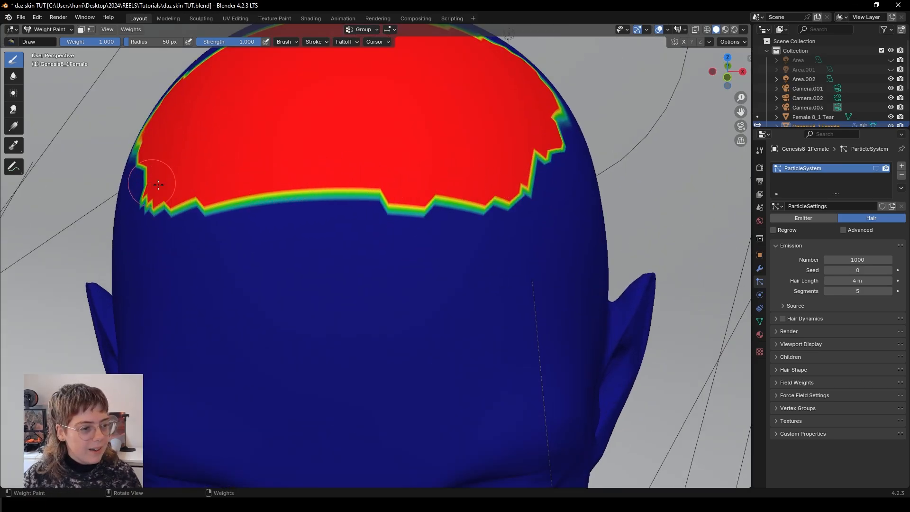
mouse_move(152, 182)
middle_down()
mouse_move(337, 248)
mouse_move(436, 220)
mouse_move(434, 269)
middle_up()
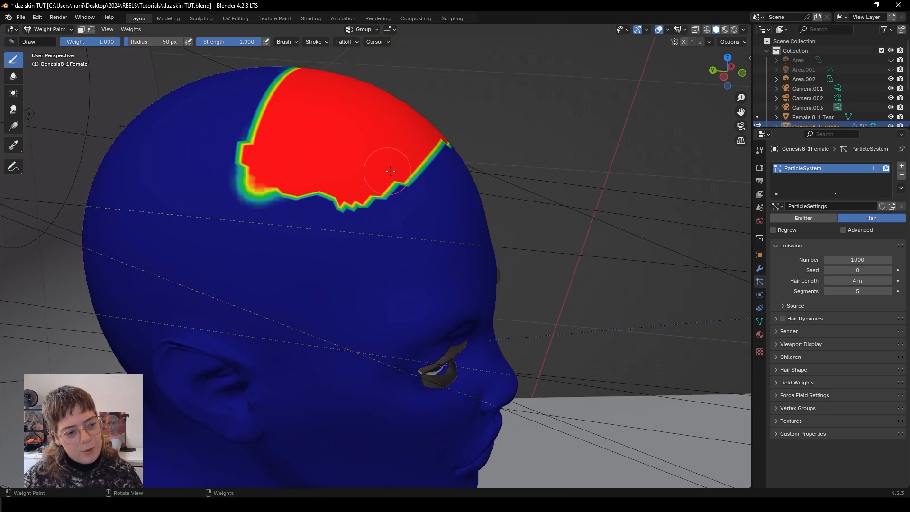
mouse_move(391, 172)
mouse_down()
mouse_move(375, 201)
mouse_move(294, 218)
mouse_move(247, 174)
mouse_up()
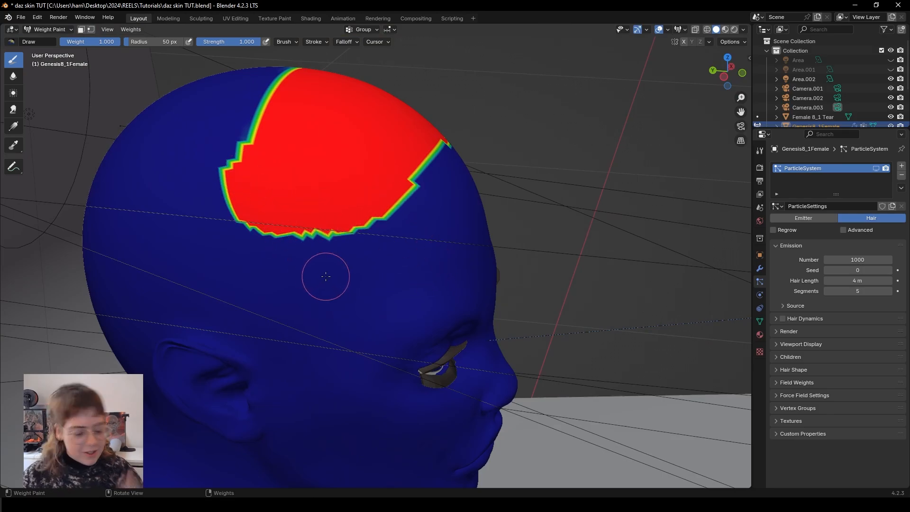
- Even out the rear edge of the solid weight area with a stroke across the top of the scalp
mouse_move(329, 275)
middle_down()
mouse_move(230, 279)
mouse_move(250, 289)
mouse_move(271, 327)
middle_up()
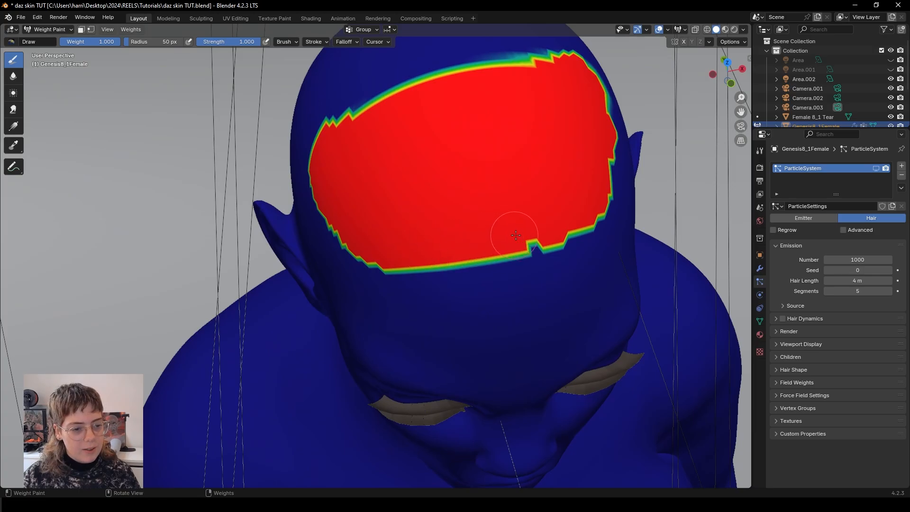
middle_drag(600, 278, 518, 167)
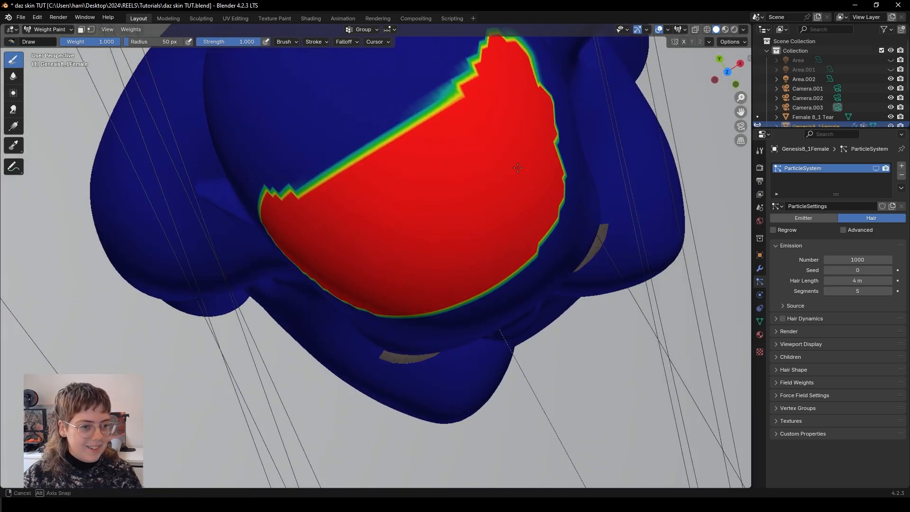
scroll(517, 168, down, 3)
drag(450, 156, 325, 219)
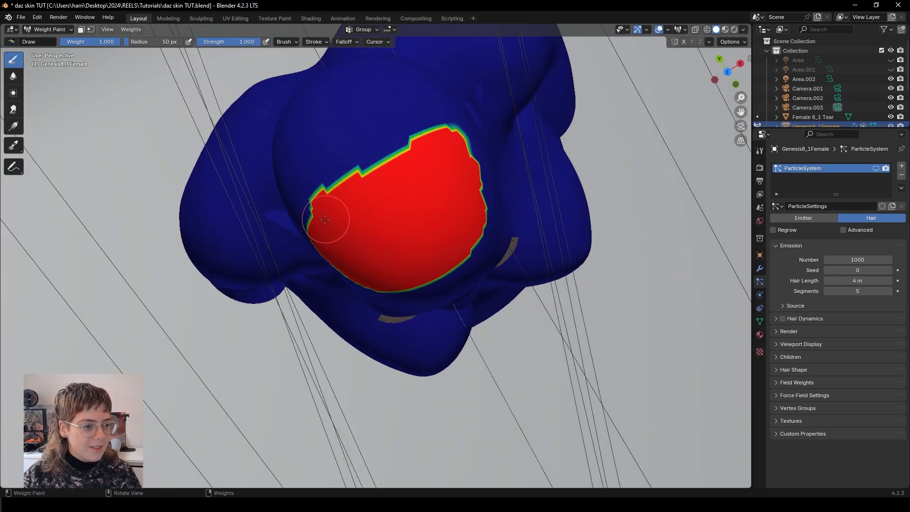
- Extend the solid weight area down the unpainted opposite side of the head, above the temple, to match the first side
middle_drag(325, 219, 414, 330)
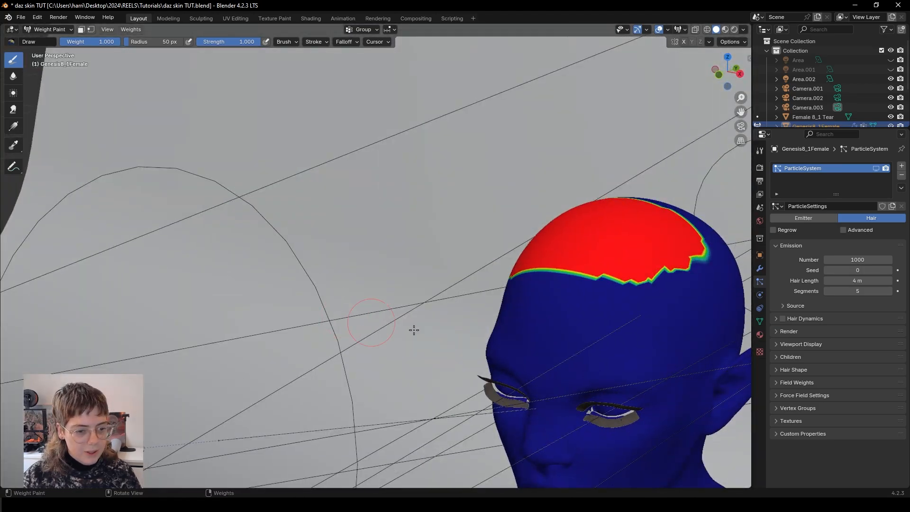
shift+middle_drag(664, 339, 397, 250)
scroll(559, 266, up, 2)
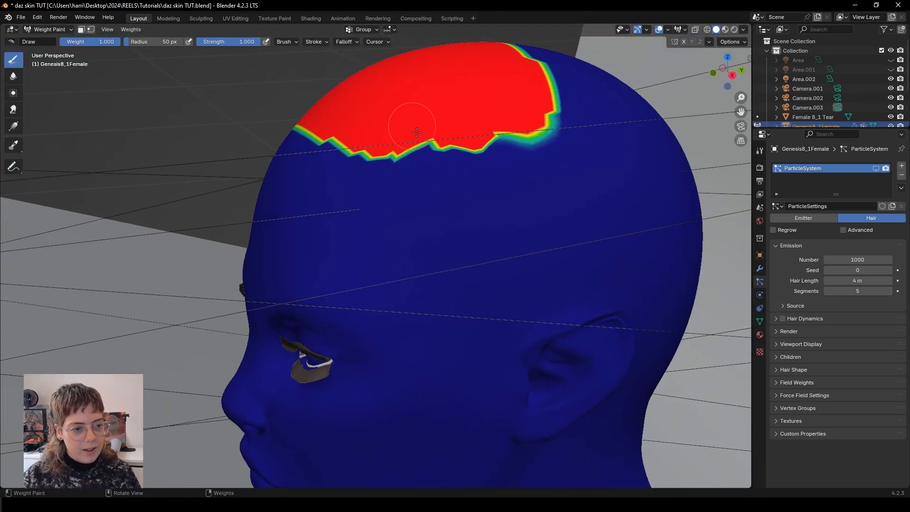
mouse_move(417, 133)
mouse_down()
mouse_move(508, 175)
mouse_move(504, 142)
mouse_move(522, 171)
mouse_up()
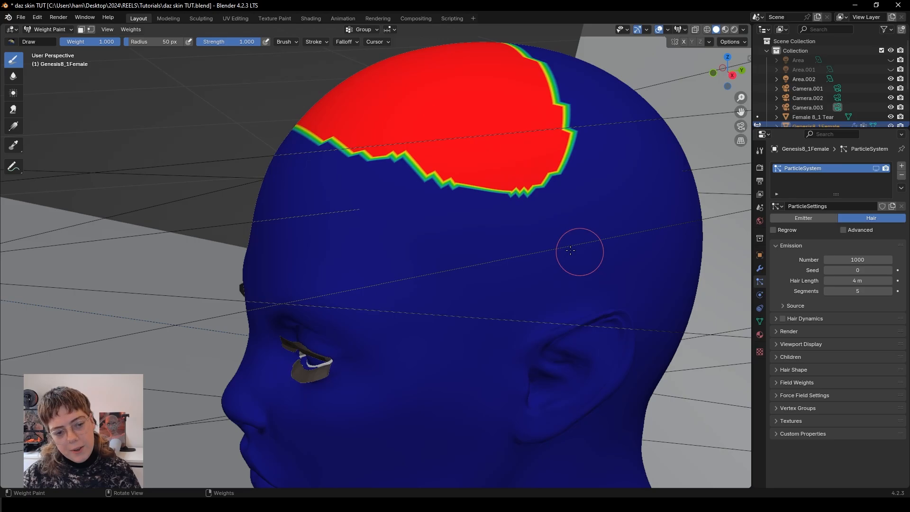
mouse_move(413, 247)
middle_down()
mouse_move(525, 259)
mouse_move(398, 251)
mouse_move(463, 285)
middle_up()
scroll(459, 250, down, 5)
scroll(351, 251, up, 3)
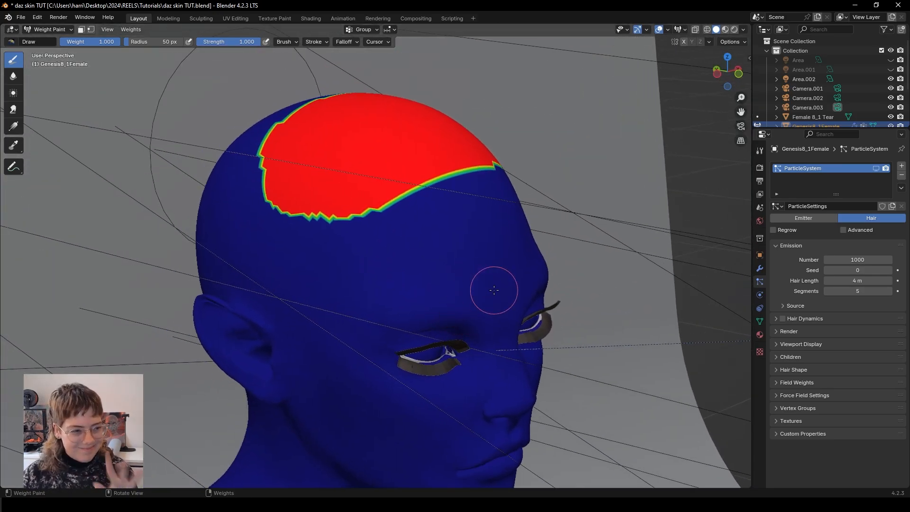
- Return the body mesh to Object Mode and show the hair particles in the viewport
click(50, 30)
click(45, 28)
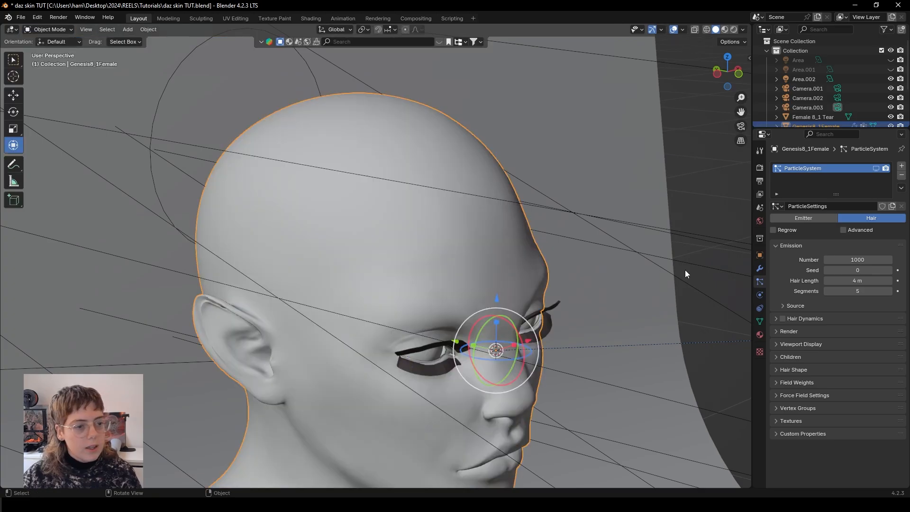
click(876, 168)
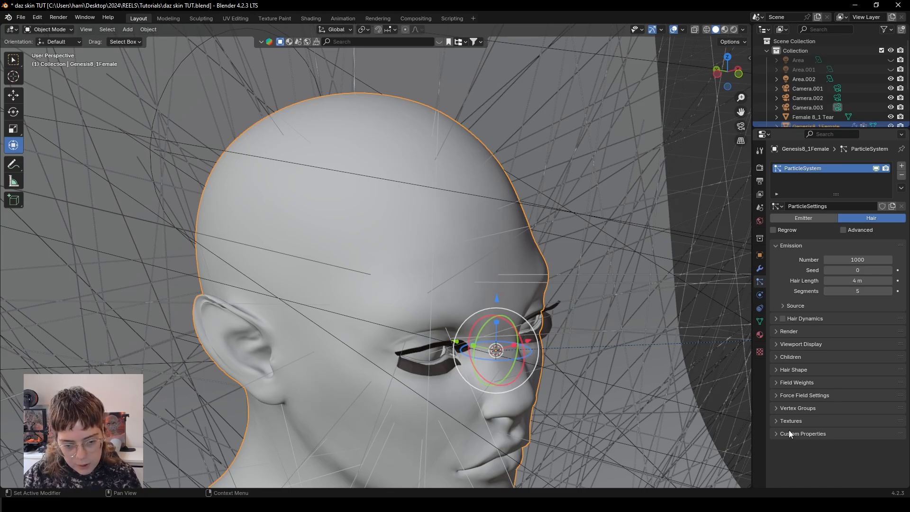
- Assign the painted vertex group Group to the hair particle system's density
click(789, 409)
scroll(821, 399, down, 2)
click(851, 384)
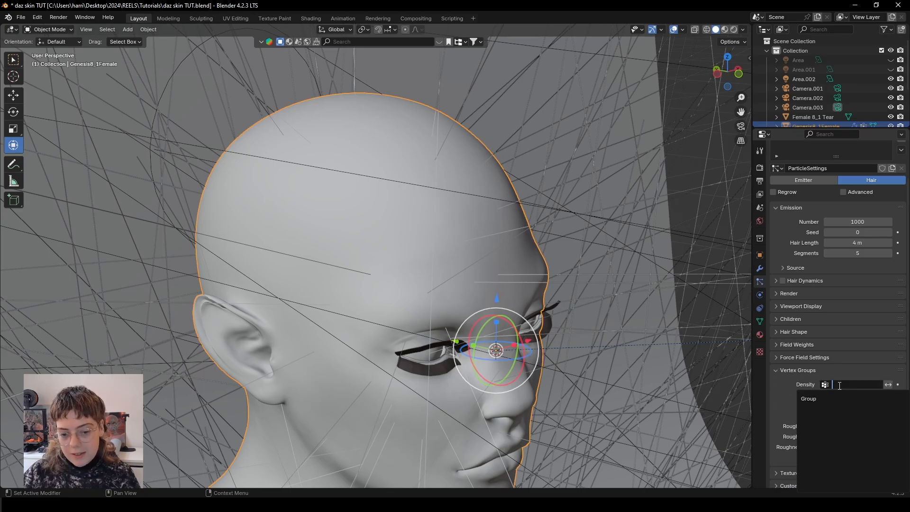
click(839, 398)
scroll(486, 297, down, 11)
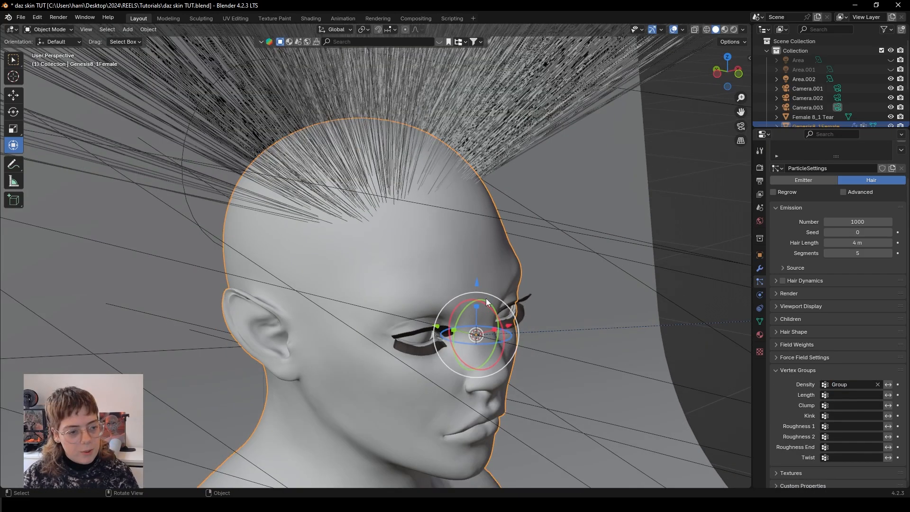
- Set the hair length to 0.3 m
scroll(448, 295, up, 6)
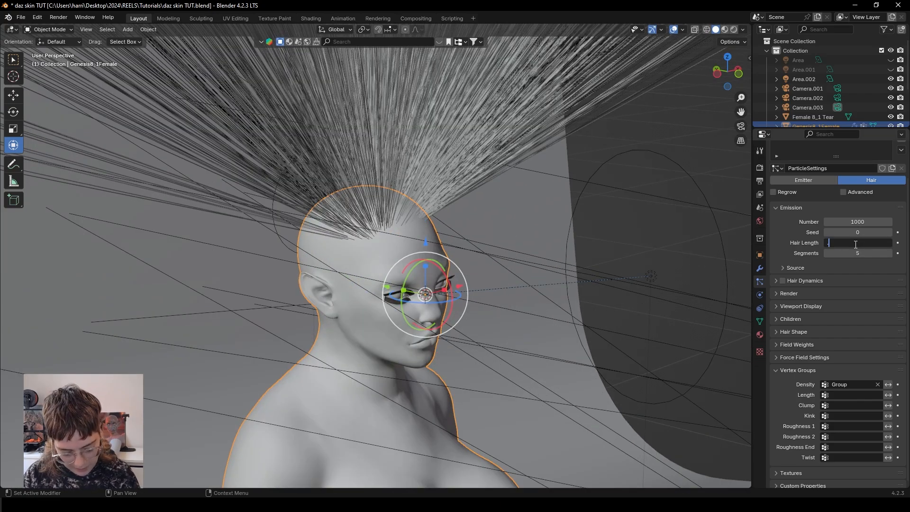
key(Return)
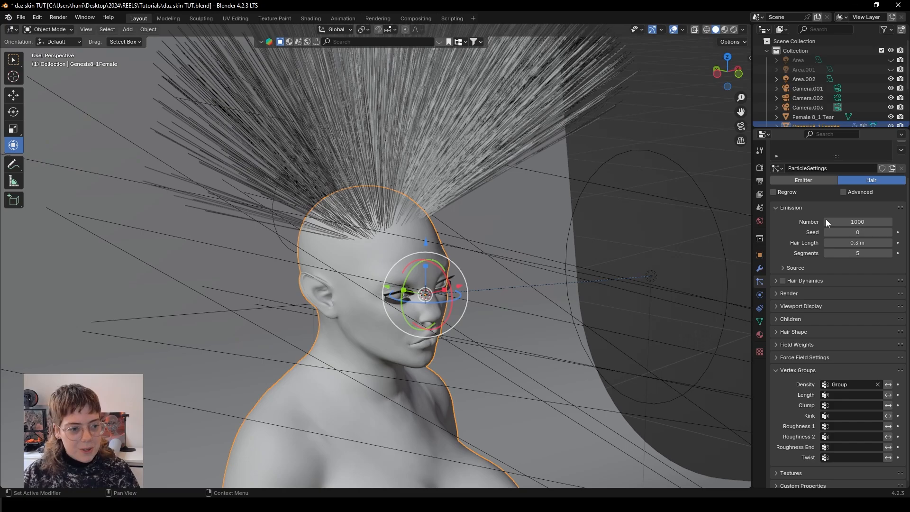
shift+middle_drag(497, 270, 512, 334)
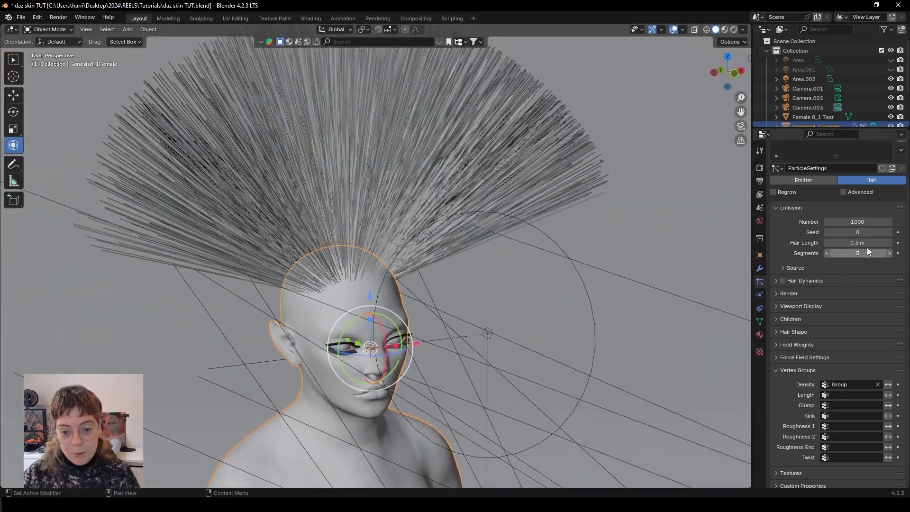
- Set the hair length to 0.1 m and the number of segments to 7
click(865, 243)
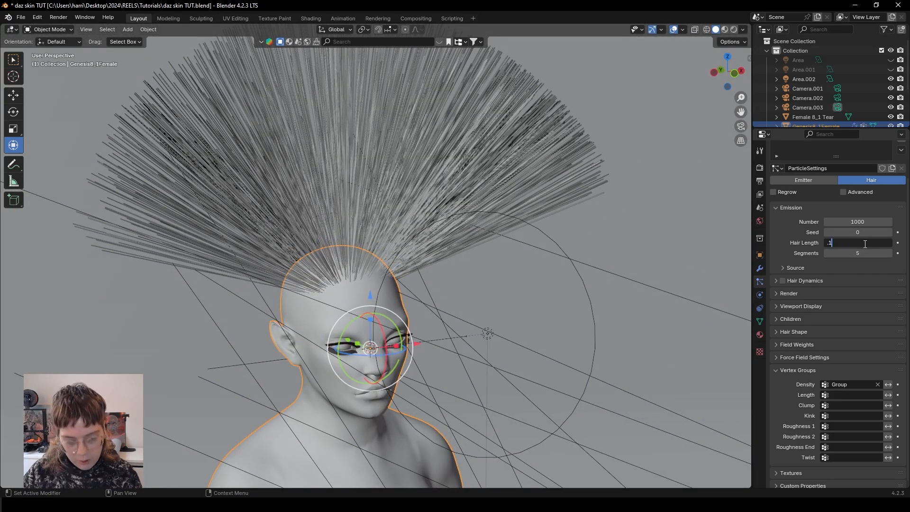
key(Return)
middle_drag(443, 319, 435, 303)
scroll(560, 300, down, 2)
click(559, 300)
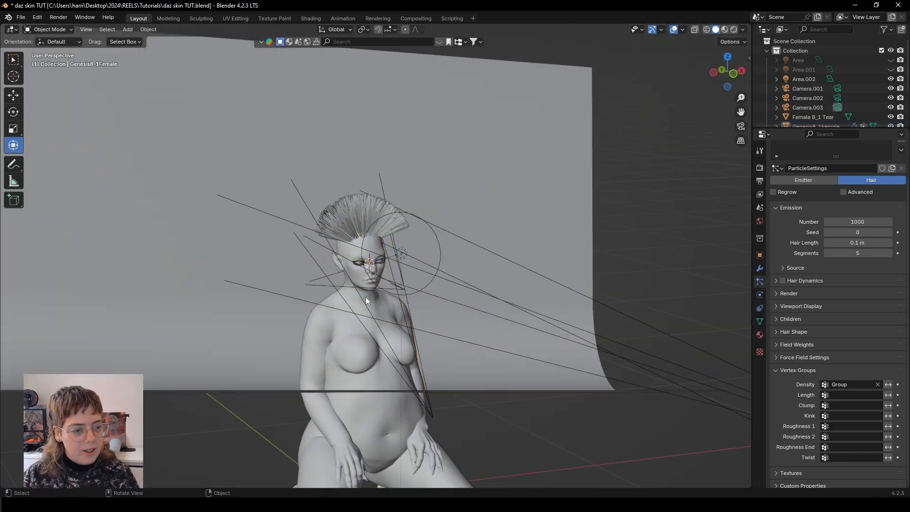
middle_drag(366, 297, 290, 307)
scroll(397, 274, up, 6)
middle_drag(397, 274, 403, 257)
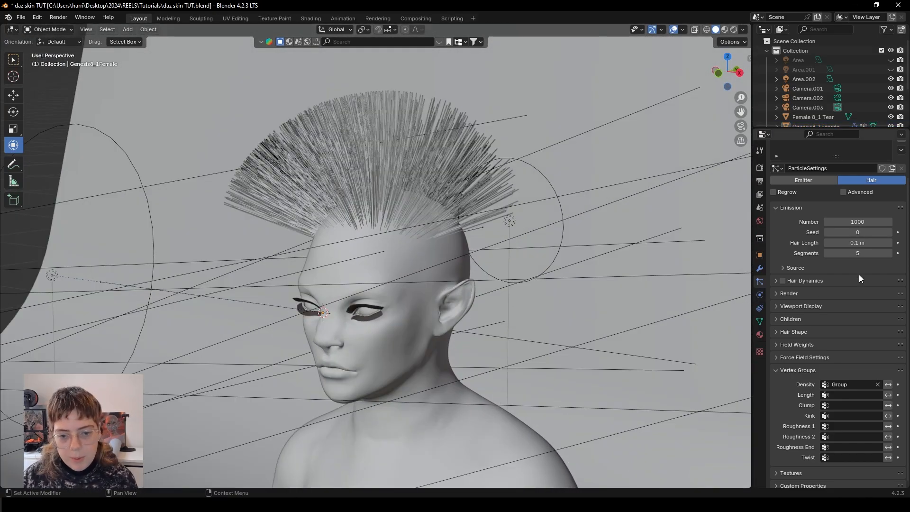
click(859, 254)
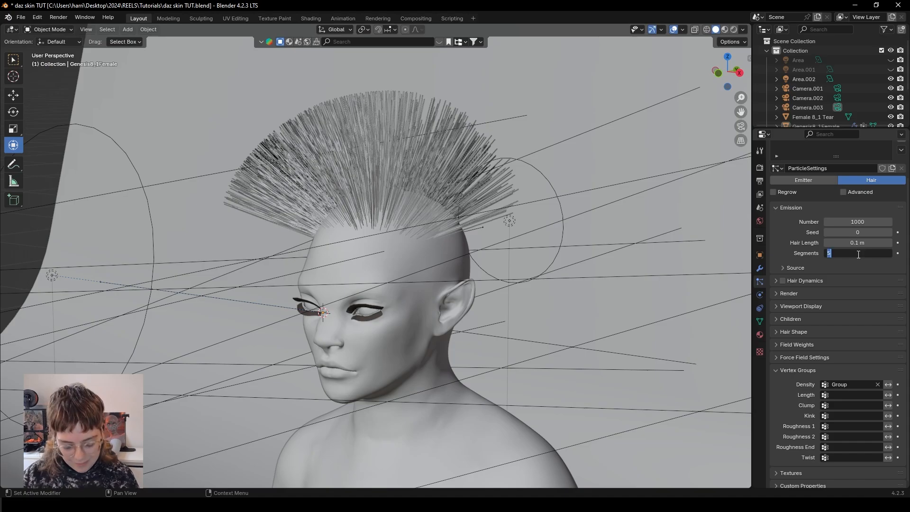
key(Return)
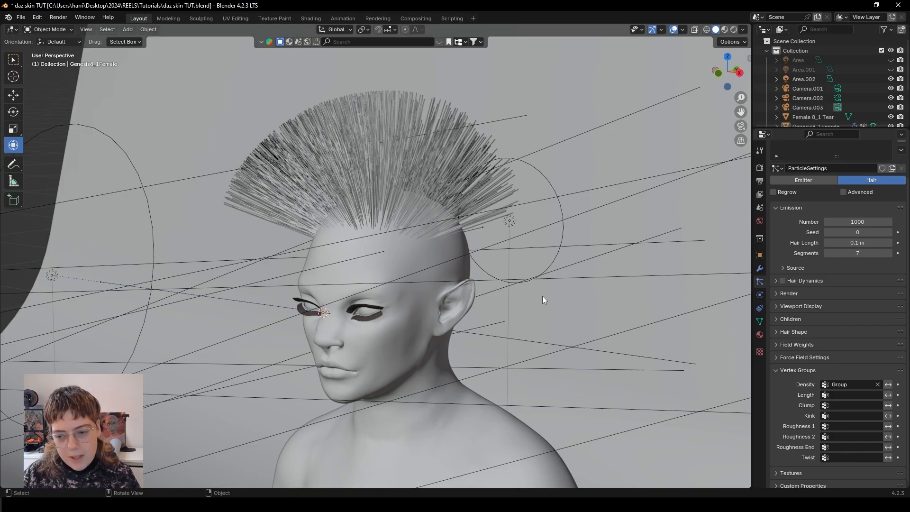
- Switch the body mesh to Particle Edit mode
click(51, 30)
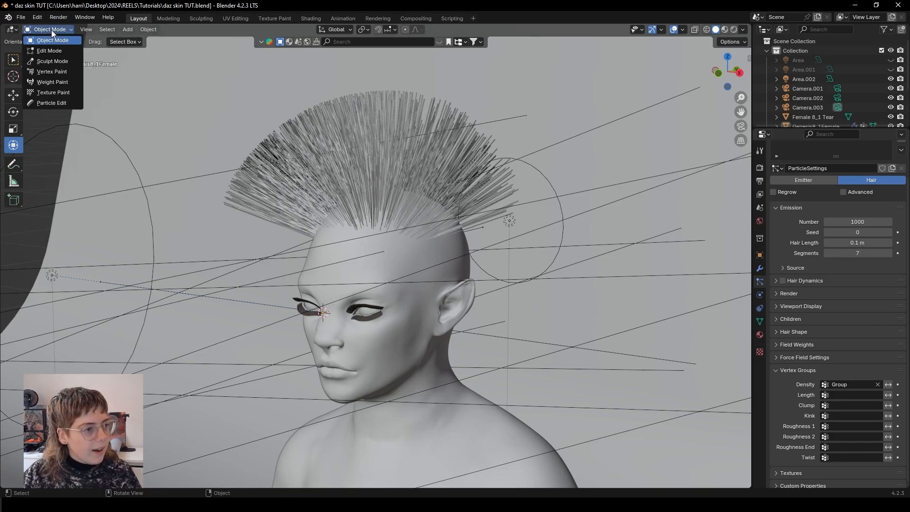
click(45, 103)
middle_drag(328, 308, 44, 186)
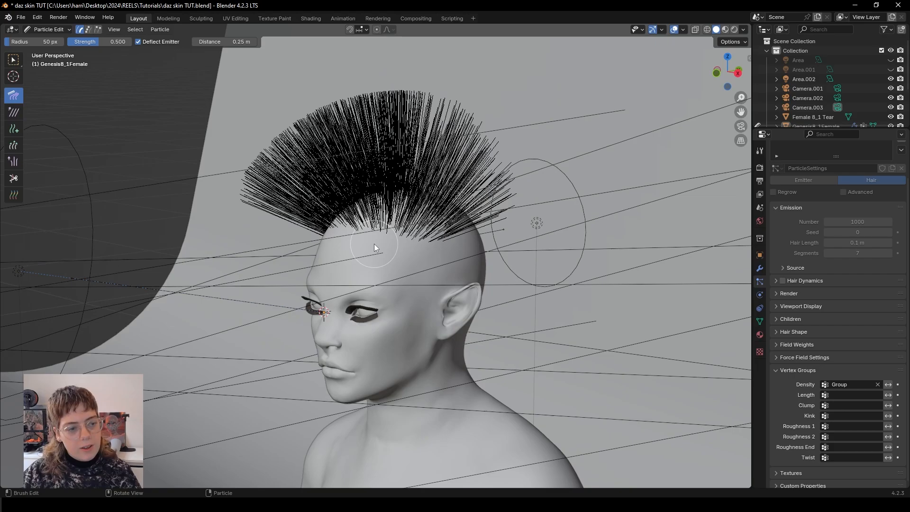
- Try combing the hair across the scalp with the 50 px brush and undo the stroke
mouse_move(337, 180)
mouse_down()
mouse_move(251, 190)
mouse_move(469, 161)
mouse_move(356, 160)
mouse_move(273, 197)
mouse_move(325, 269)
mouse_move(455, 204)
mouse_up()
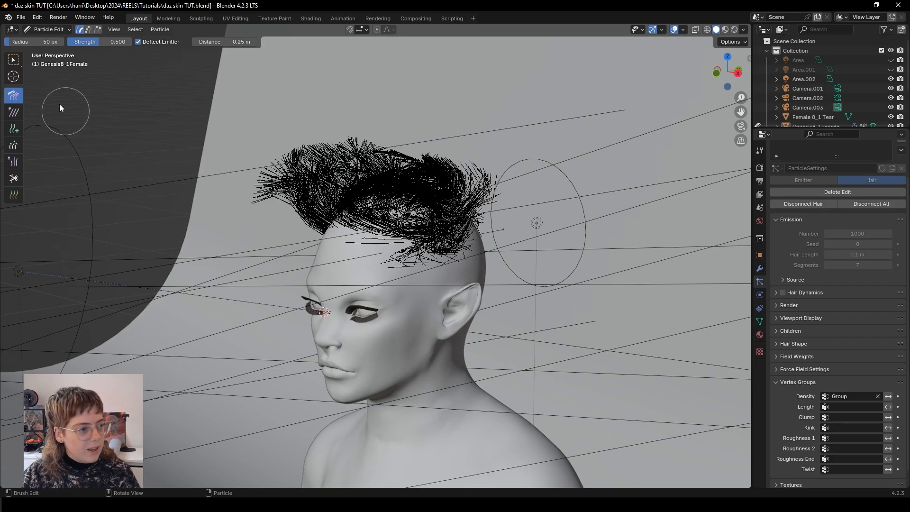
key(ctrl+z)
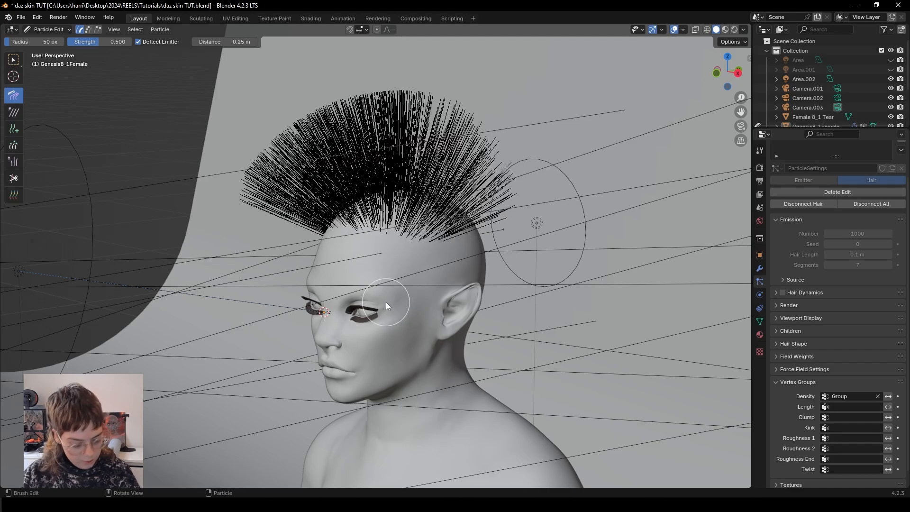
- In the right orthographic view, enlarge the comb radius to 205 px and comb the hair forward and down over the forehead
key(KP_3)
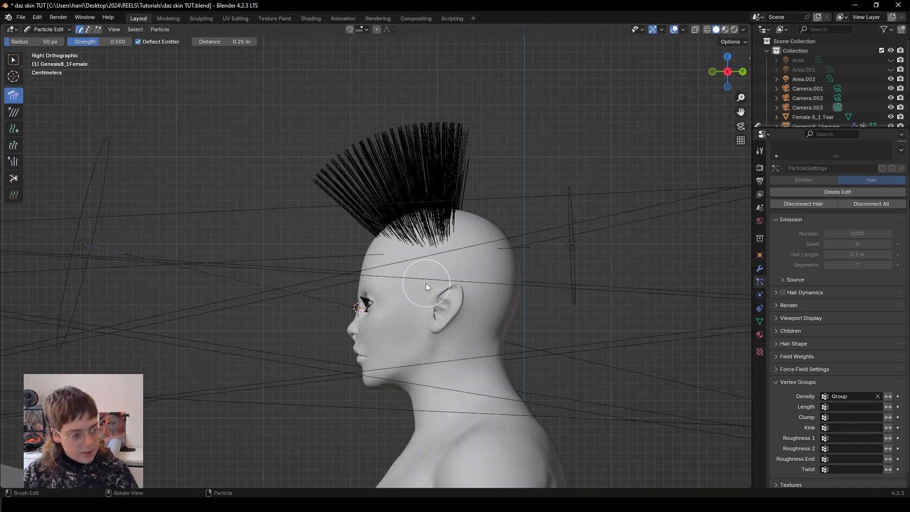
drag(19, 43, 36, 41)
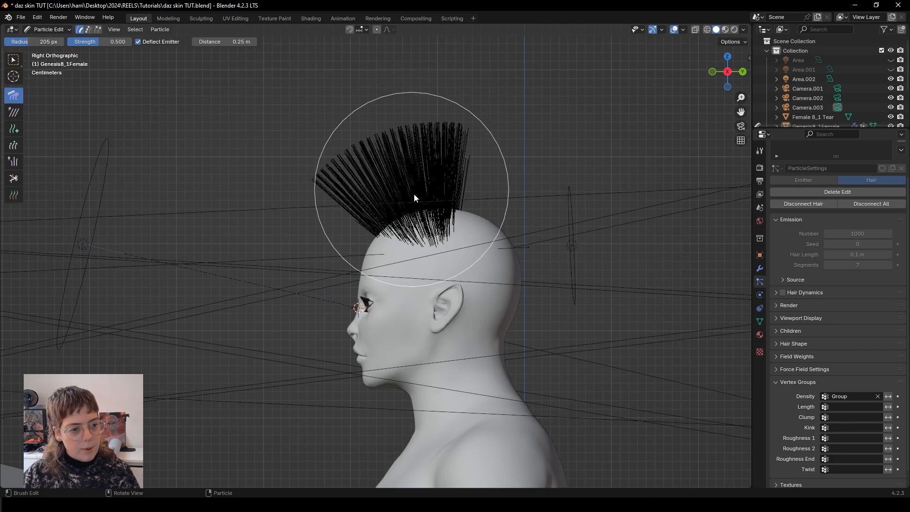
drag(414, 193, 370, 95)
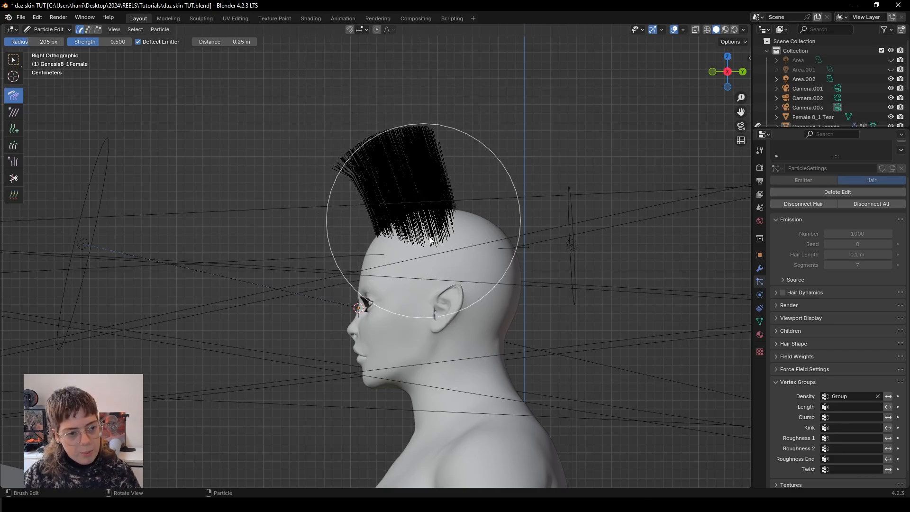
mouse_move(463, 149)
mouse_down()
mouse_move(368, 195)
mouse_move(310, 253)
mouse_move(307, 302)
mouse_move(327, 347)
mouse_move(344, 357)
mouse_up()
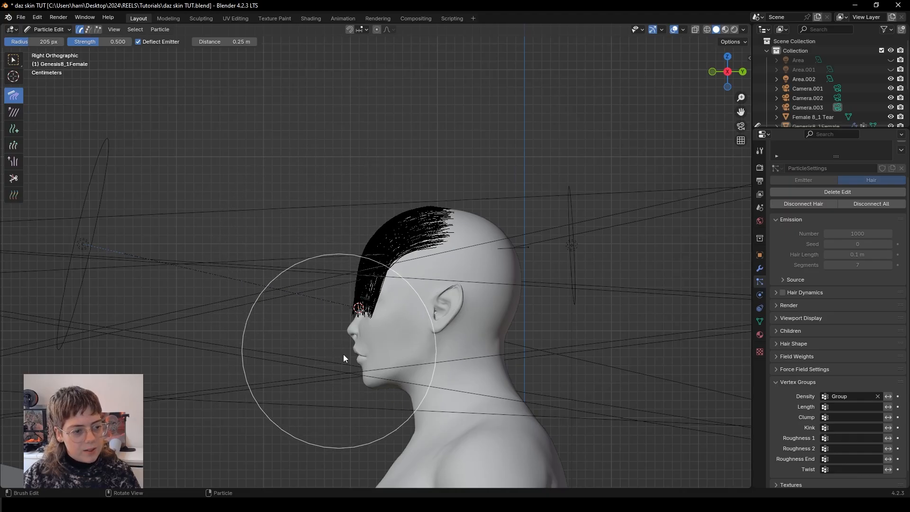
scroll(375, 351, up, 3)
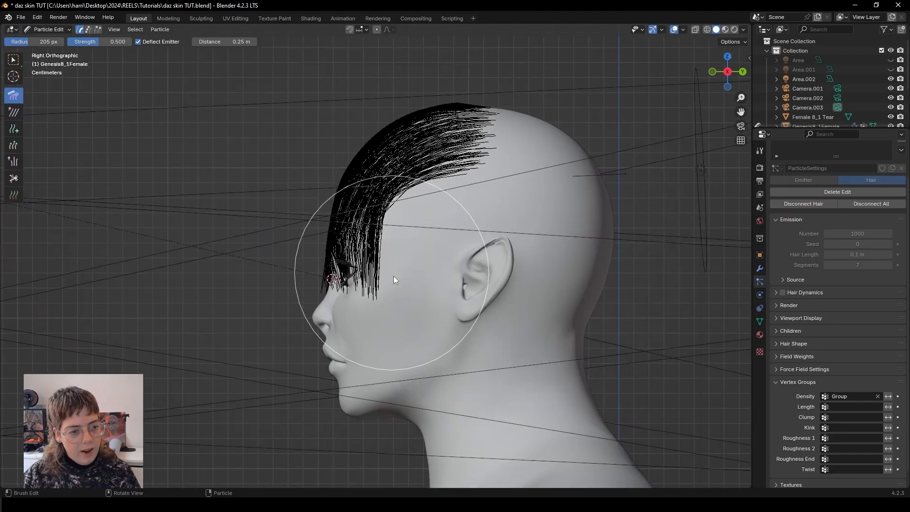
- Comb the hair on the opposite side of the head forward over the forehead and down toward the ear
middle_drag(393, 276, 589, 272)
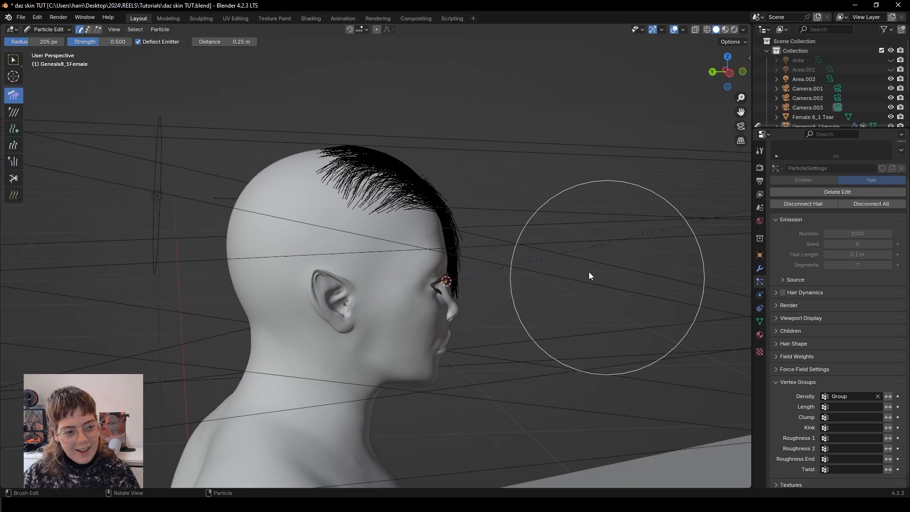
mouse_move(295, 170)
mouse_down()
mouse_move(480, 177)
mouse_move(509, 197)
mouse_up()
middle_drag(434, 282, 420, 266)
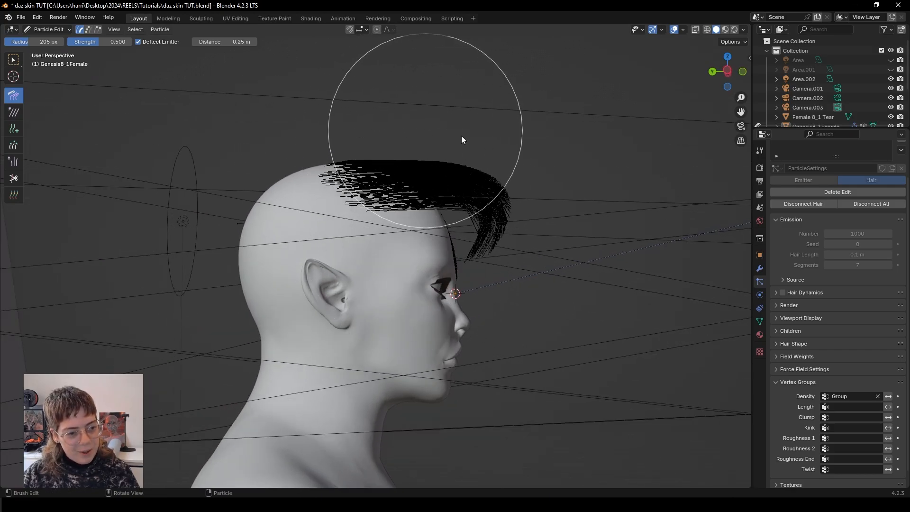
mouse_move(462, 140)
mouse_down()
mouse_move(513, 340)
mouse_move(494, 331)
mouse_up()
drag(455, 248, 412, 301)
drag(396, 200, 367, 271)
- Comb the side hair on the first side down over the temple in front of the ear
mouse_move(454, 288)
middle_down()
mouse_move(348, 307)
mouse_move(244, 295)
middle_up()
mouse_move(510, 232)
mouse_down()
mouse_move(537, 285)
mouse_move(547, 356)
mouse_move(541, 330)
mouse_up()
scroll(541, 330, up, 4)
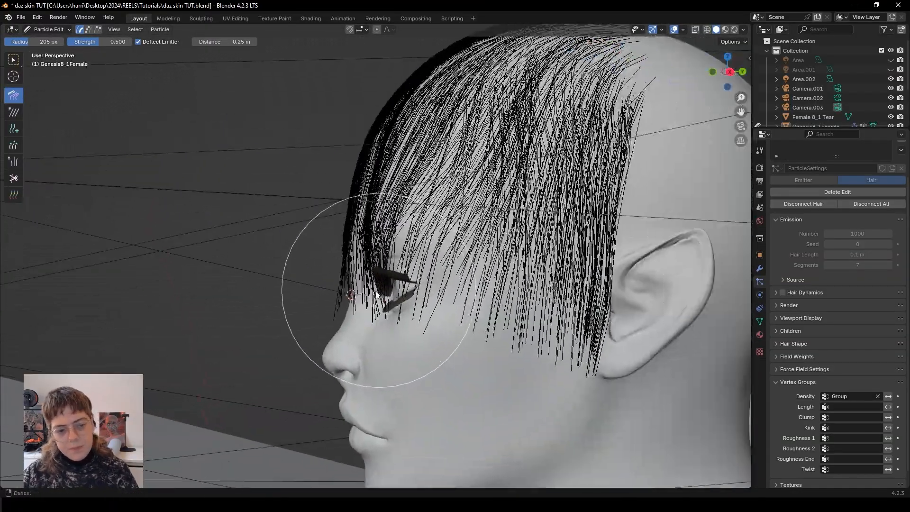
middle_drag(377, 294, 470, 294)
scroll(470, 294, down, 2)
- Comb the front hair down over the forehead into a fringe and tidy the strands at the side of the face
mouse_move(345, 126)
mouse_down()
mouse_move(334, 298)
mouse_move(408, 300)
mouse_move(393, 320)
mouse_move(476, 328)
mouse_move(461, 331)
mouse_up()
scroll(455, 330, up, 1)
shift+middle_drag(389, 320, 426, 293)
drag(225, 298, 252, 308)
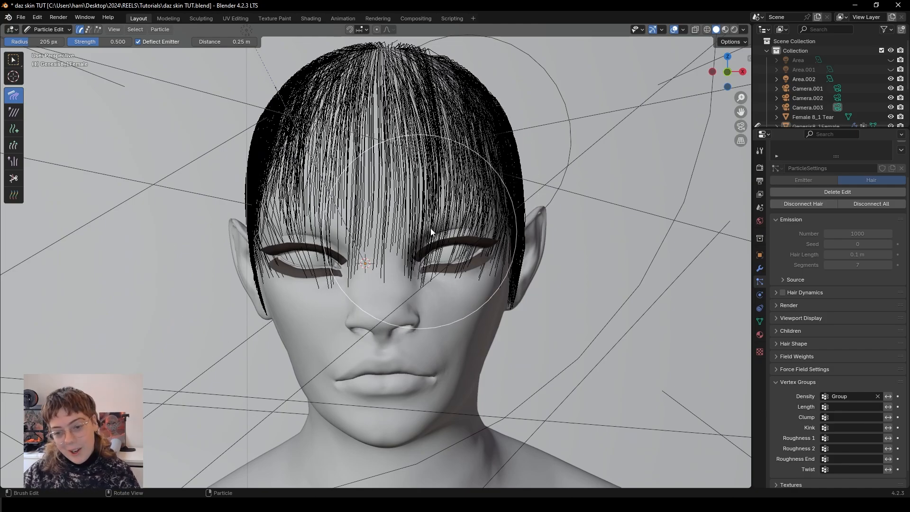
- Return to Object Mode and preview the combed hair with rendered viewport shading
click(49, 29)
click(53, 39)
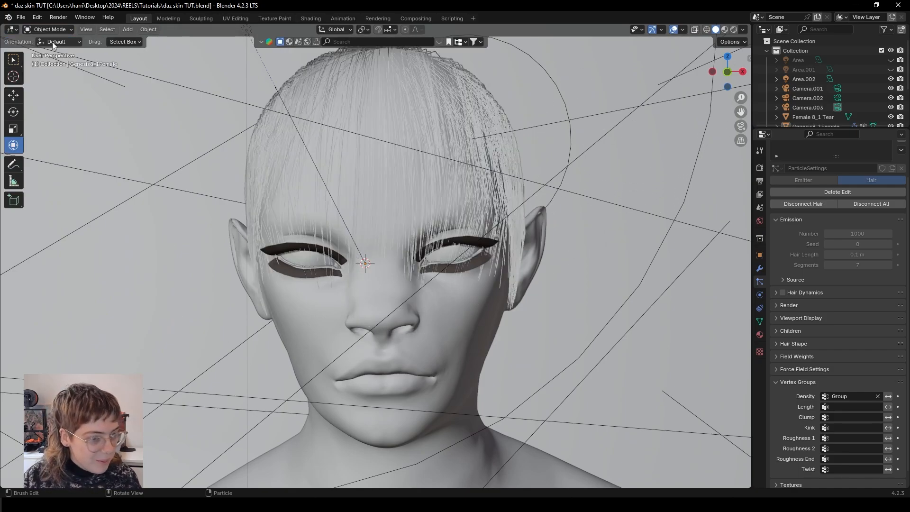
click(733, 30)
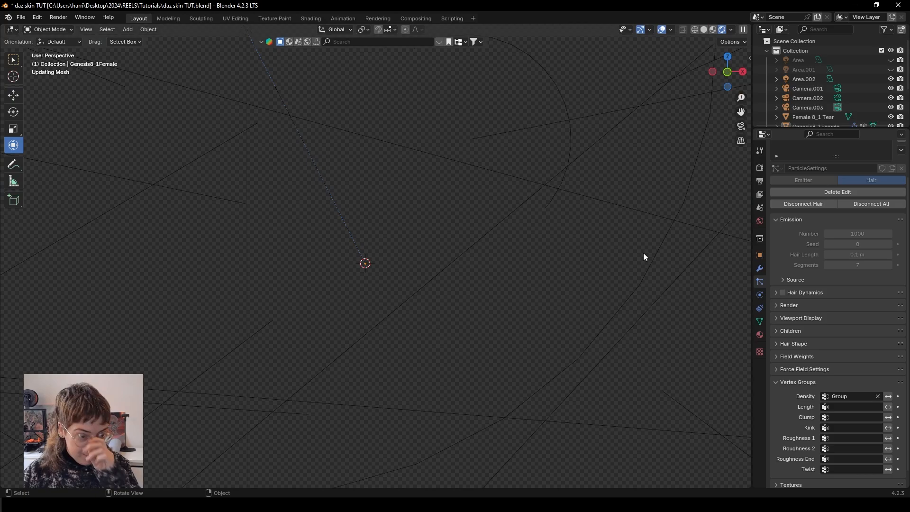
middle_drag(420, 291, 430, 291)
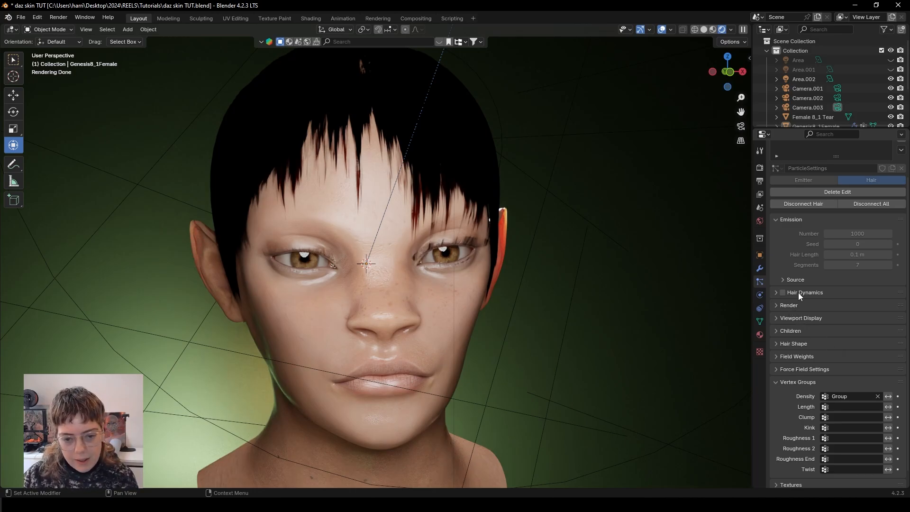
- Check which materials are available for rendering the hair particle system
click(787, 306)
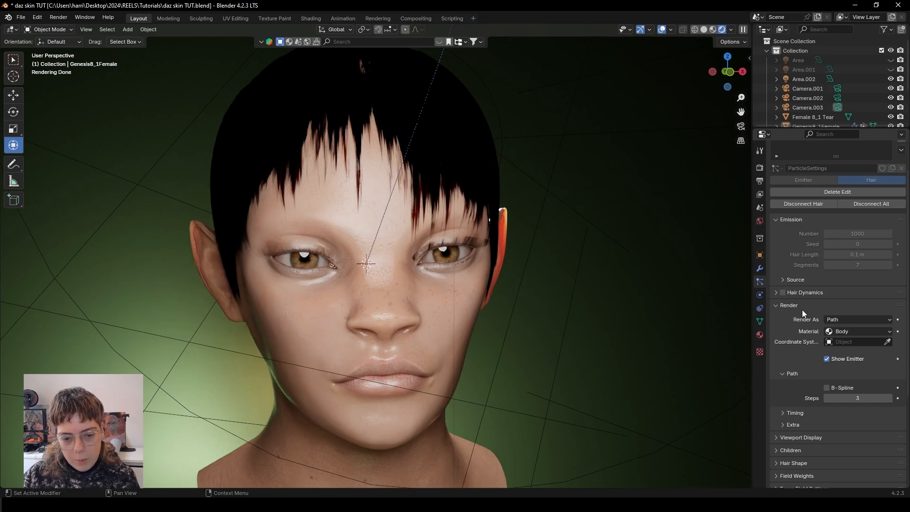
click(855, 332)
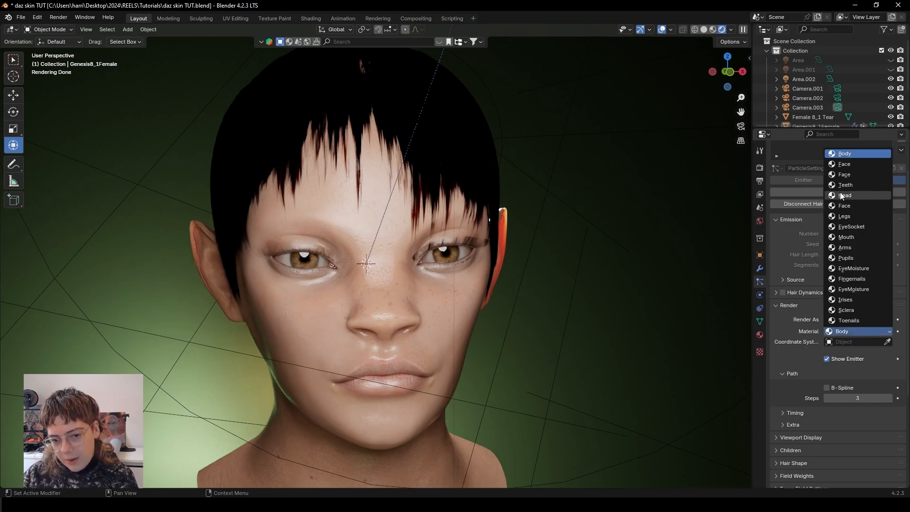
click(854, 334)
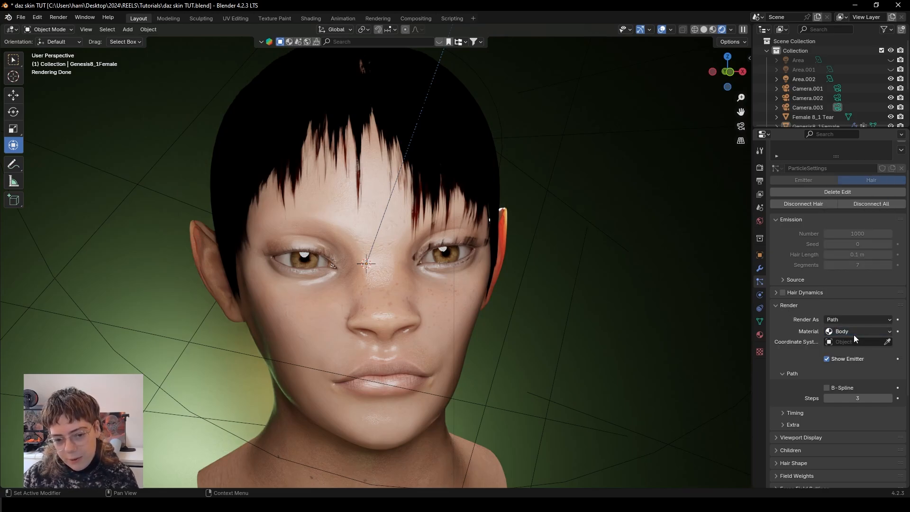
- Add a new material slot to the character, create a material in it and name it hair
click(760, 335)
scroll(832, 224, up, 2)
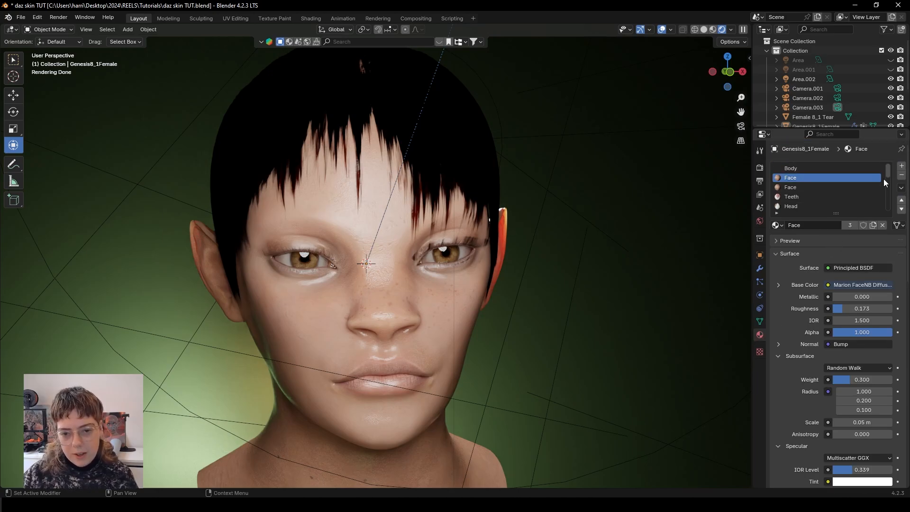
click(836, 207)
click(824, 224)
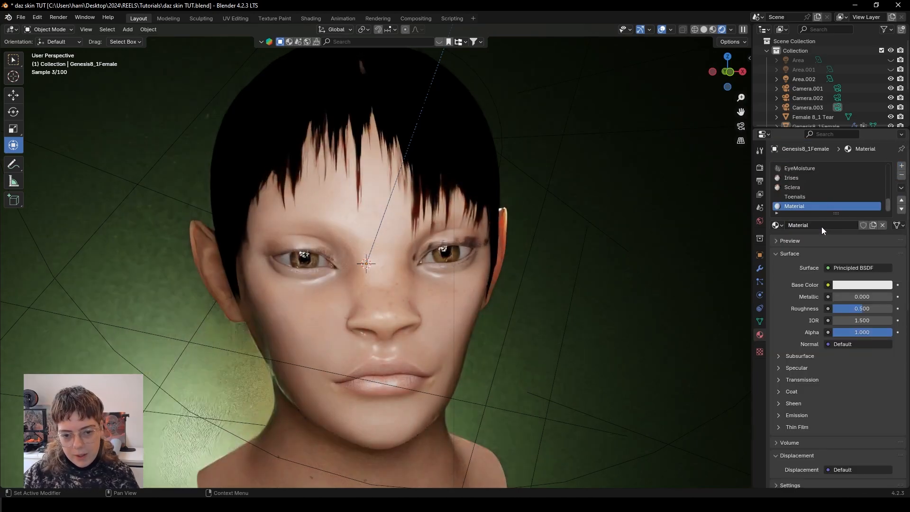
double_click(822, 226)
text(hair)
key(Return)
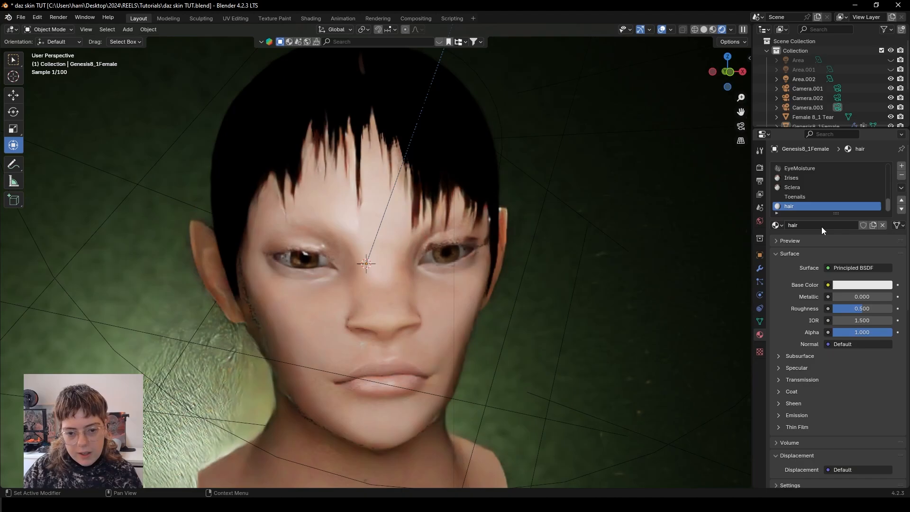
- Set the hair material's surface shader to Principled Hair BSDF and brighten its color to orange
click(830, 267)
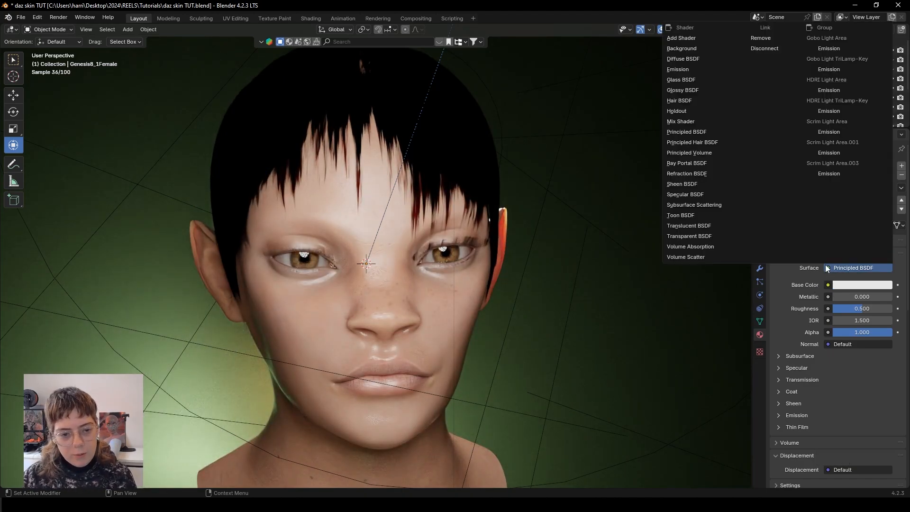
click(705, 144)
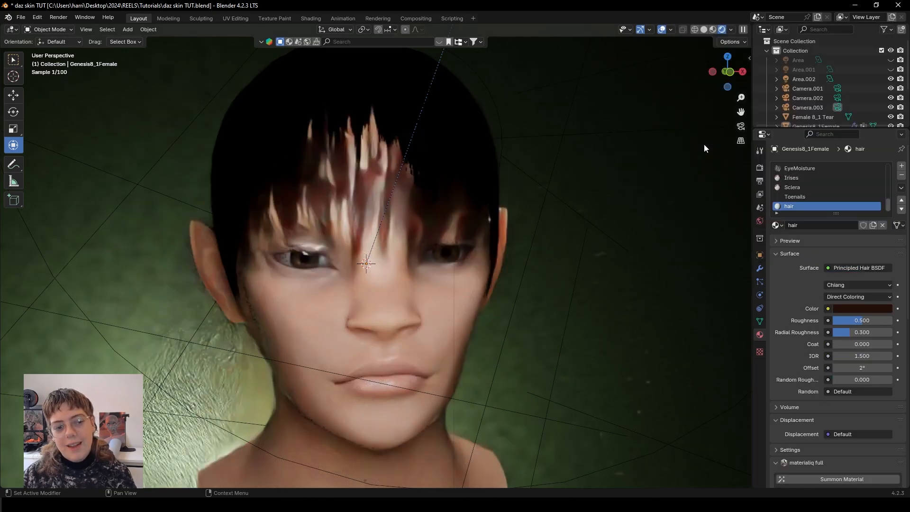
click(861, 308)
drag(884, 231, 883, 191)
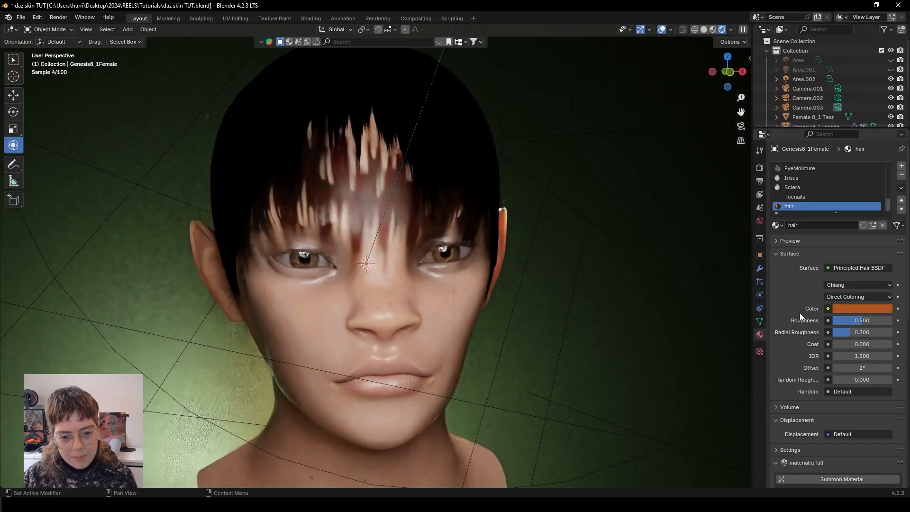
- Assign the hair material to the particle system's rendered strands
click(762, 283)
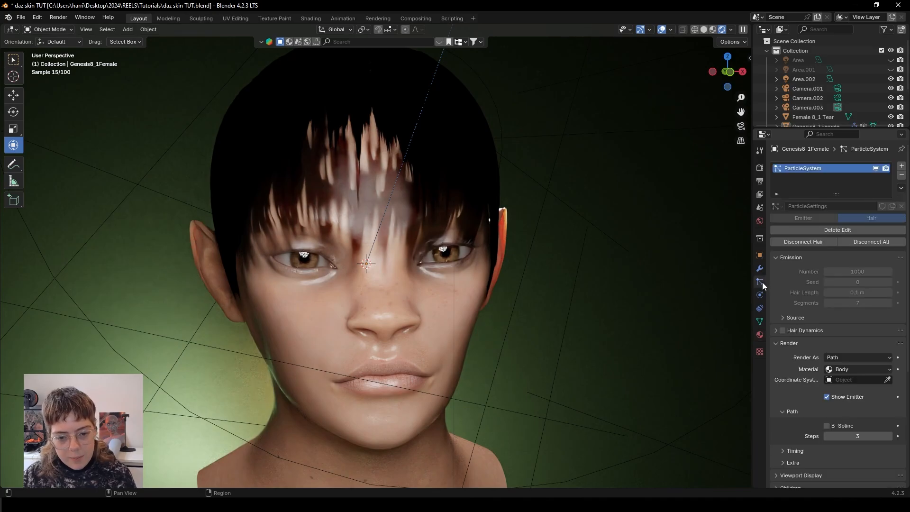
click(850, 368)
click(846, 359)
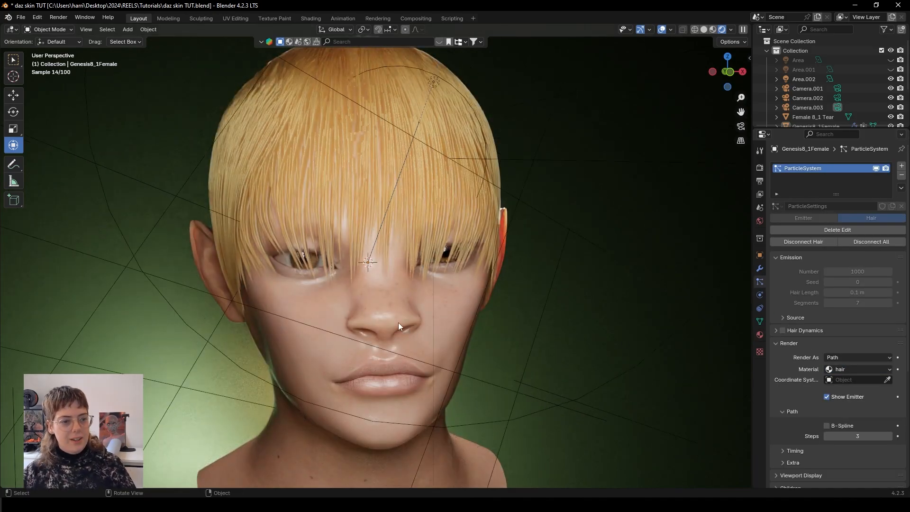
- Thin the strands by setting the Hair Shape root diameter to 0.1 m
scroll(390, 273, down, 2)
scroll(391, 274, up, 2)
middle_drag(420, 278, 379, 315)
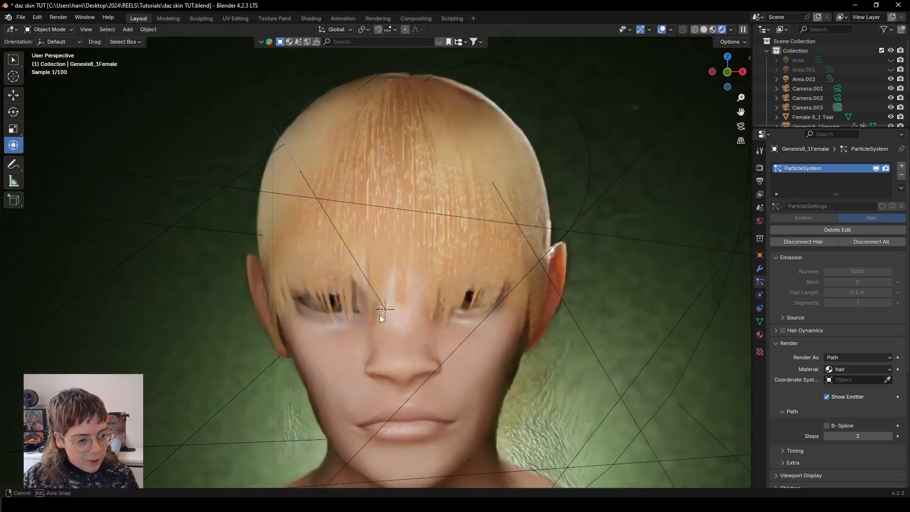
scroll(463, 224, up, 4)
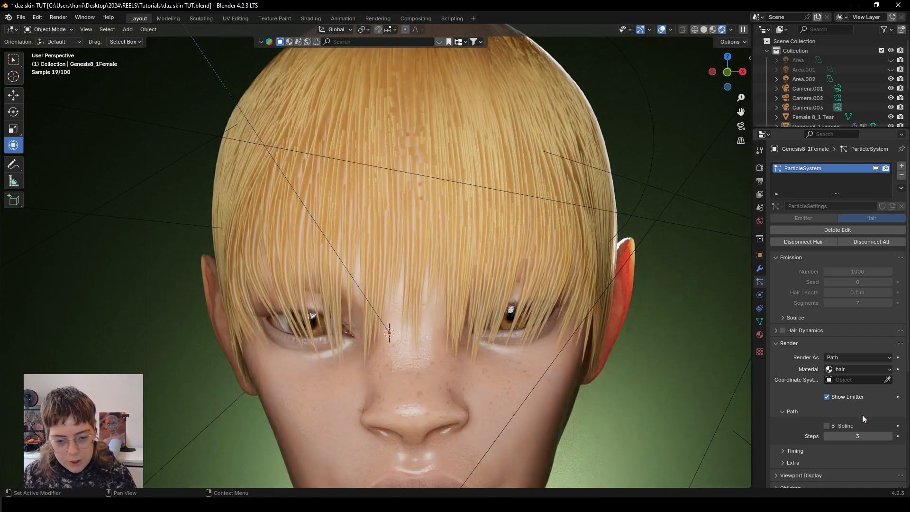
scroll(863, 414, down, 5)
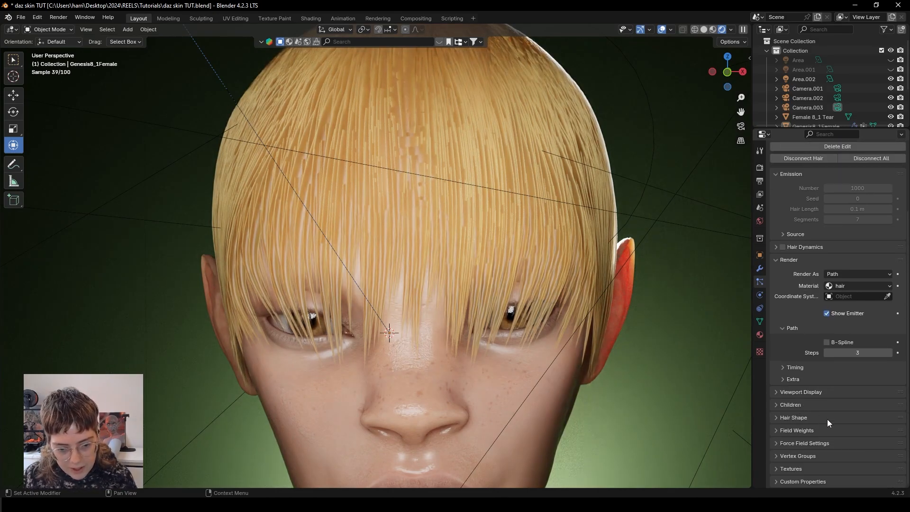
click(791, 418)
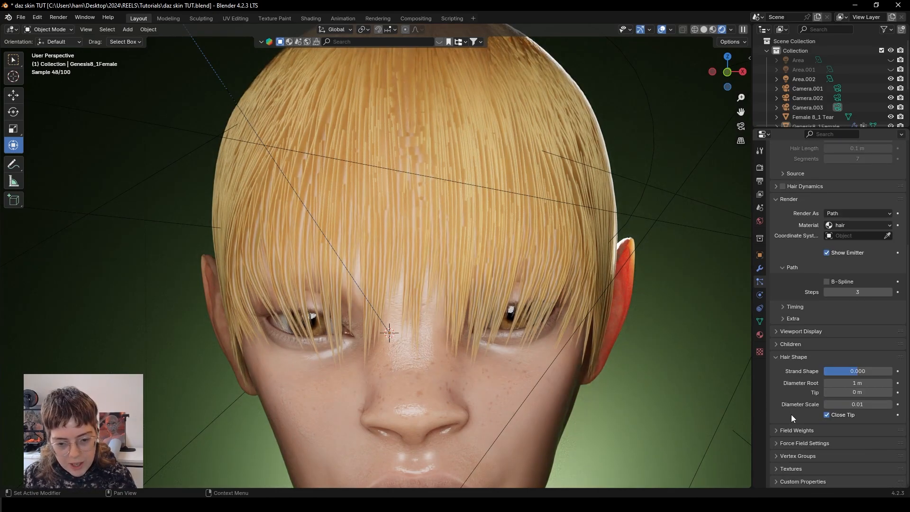
click(866, 384)
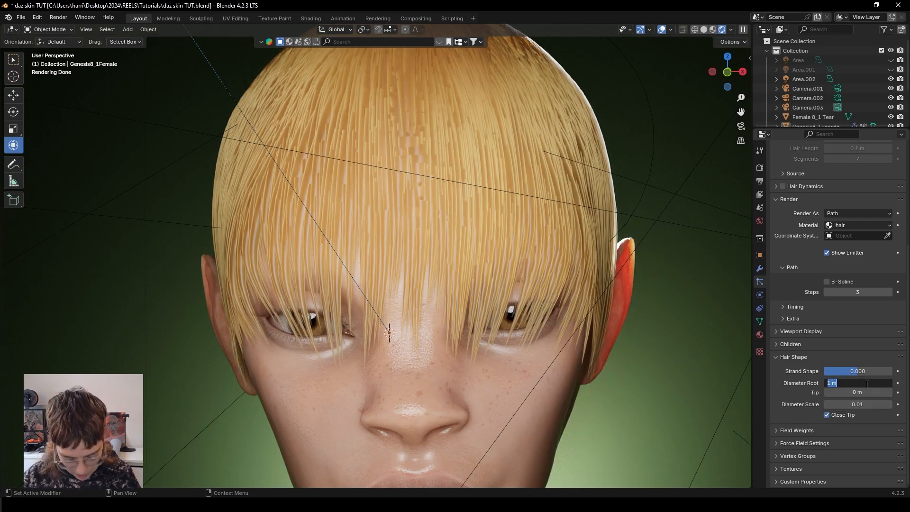
text(0.1)
key(Return)
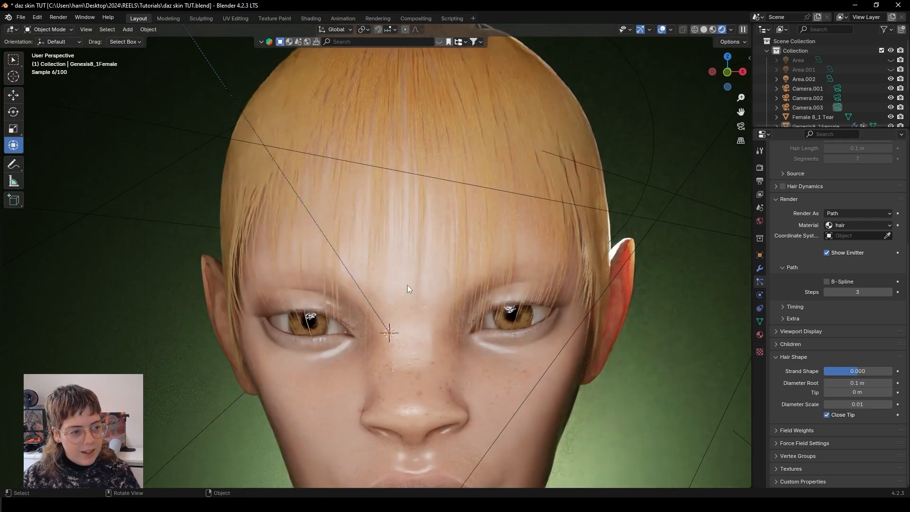
- Inspect the strands on the crown and reduce the root diameter to 0.05 m
middle_drag(429, 306, 401, 306)
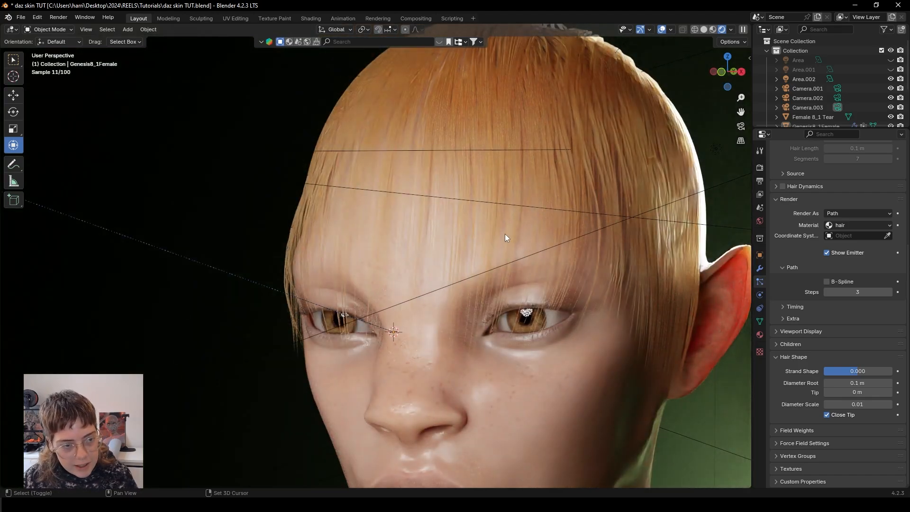
middle_drag(510, 237, 500, 271)
click(836, 383)
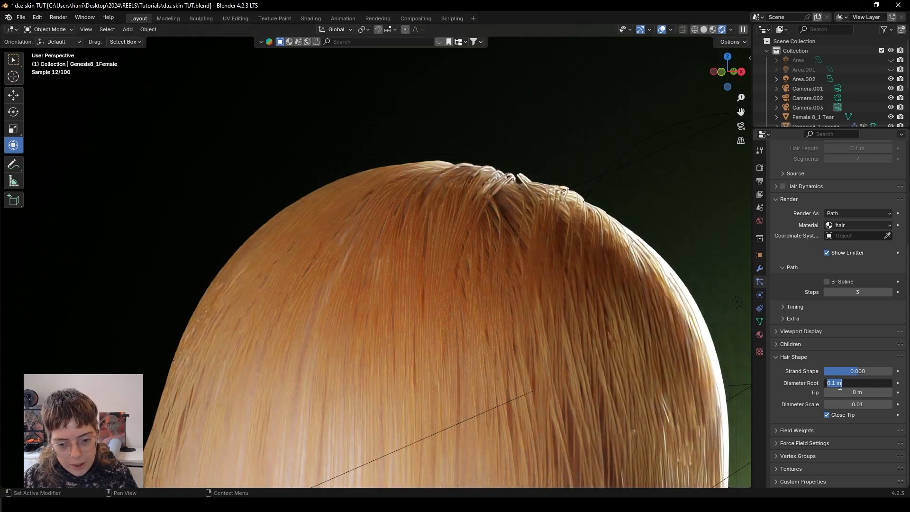
click(835, 383)
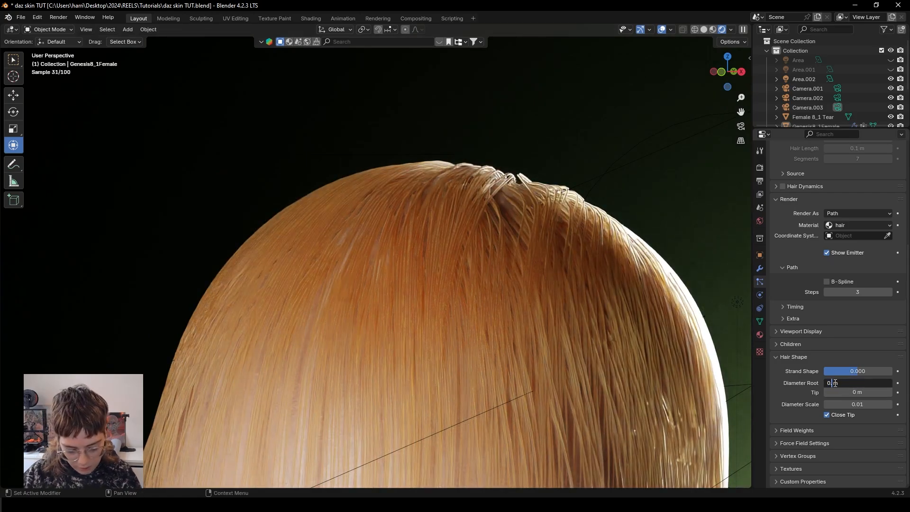
text(05)
key(Return)
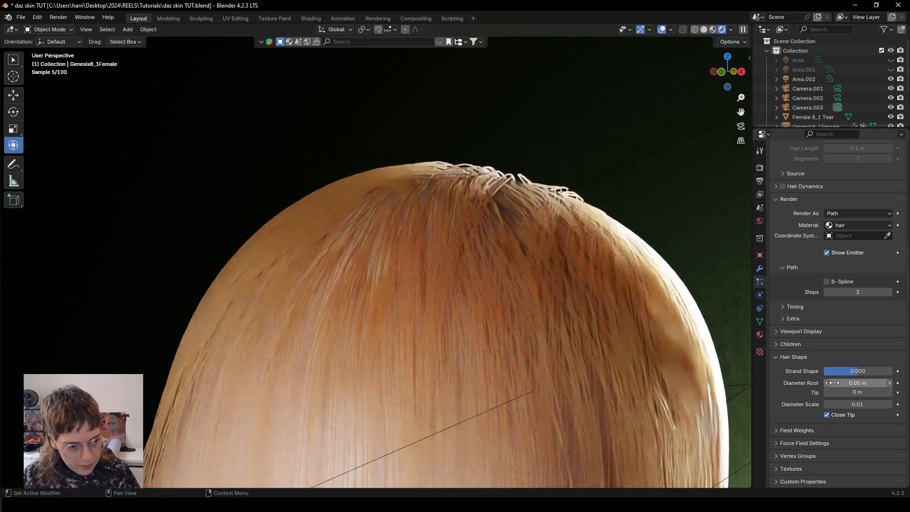
- Reduce the hair's root diameter further to 0.02 m
click(834, 383)
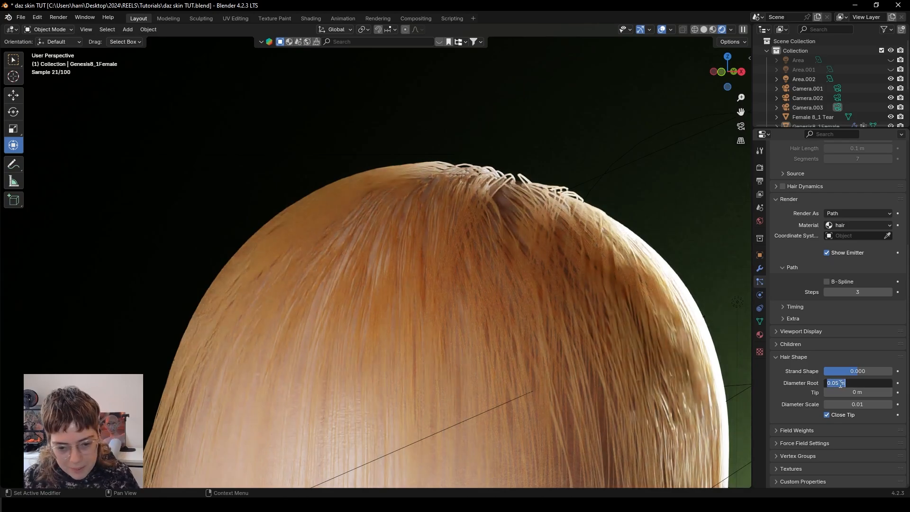
click(839, 383)
key(BackSpace)
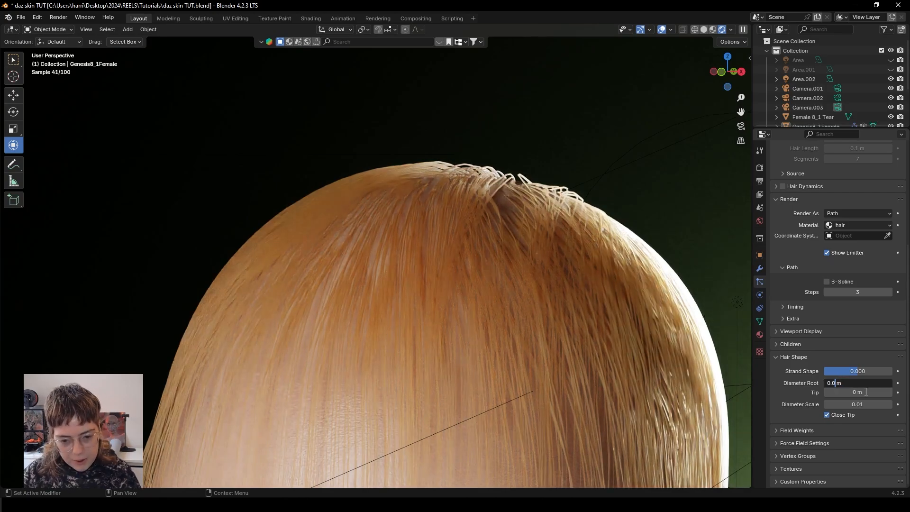
key(Return)
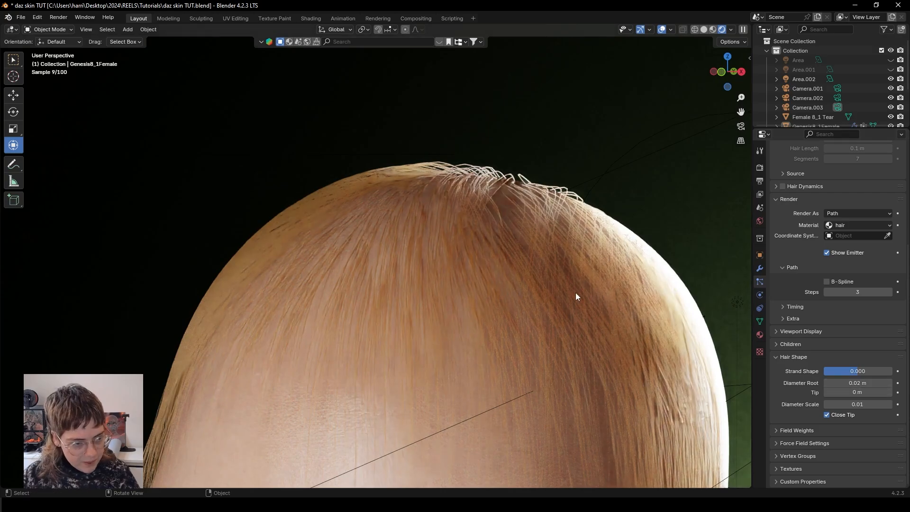
- Inspect the thinned hair from the front and set its child particles to Interpolated
scroll(480, 315, down, 3)
mouse_move(480, 315)
middle_down()
mouse_move(479, 286)
mouse_move(434, 317)
mouse_move(477, 325)
middle_up()
scroll(398, 306, up, 2)
shift+middle_drag(407, 306, 464, 317)
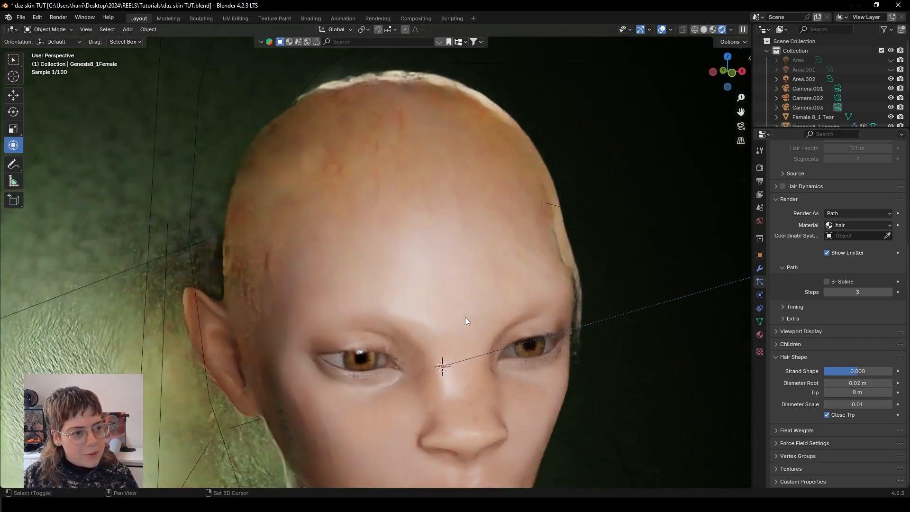
scroll(801, 327, up, 6)
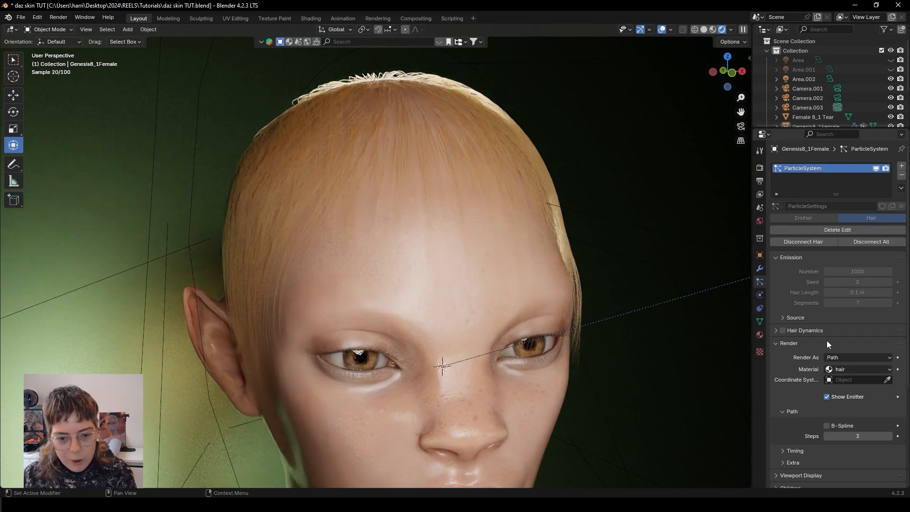
scroll(807, 349, down, 3)
click(792, 375)
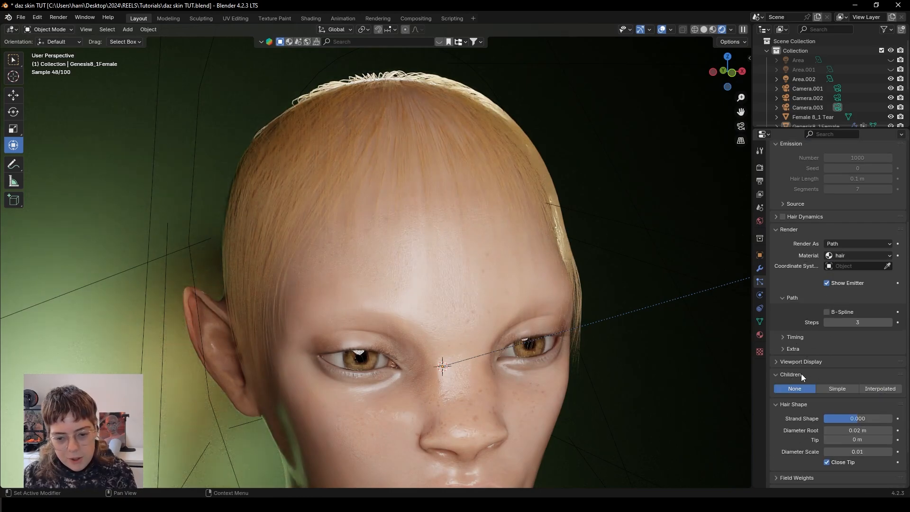
click(881, 389)
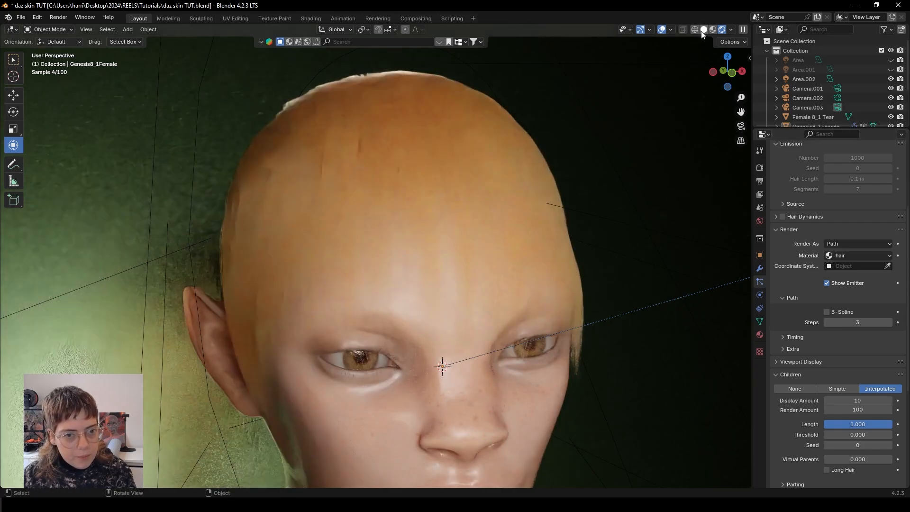
- Compare the hair with no children and with Interpolated children in solid shading, and return to rendered shading
click(703, 30)
click(795, 390)
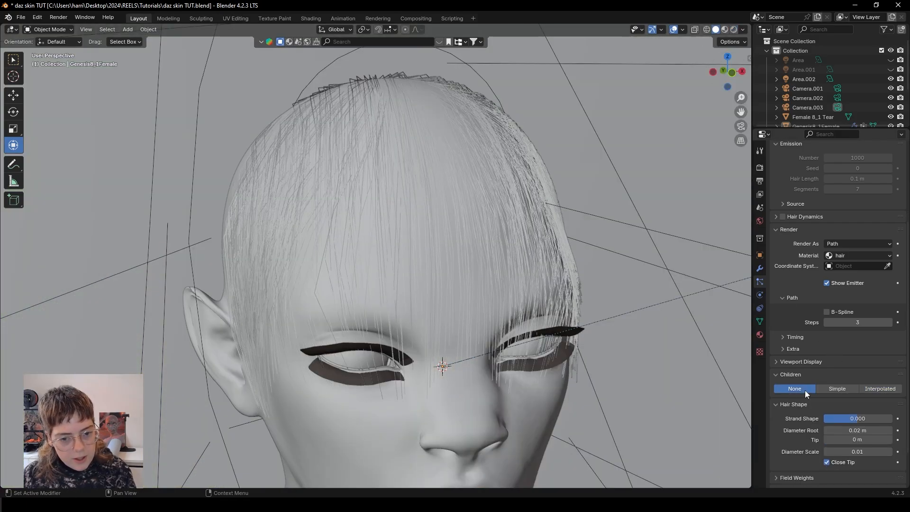
click(876, 389)
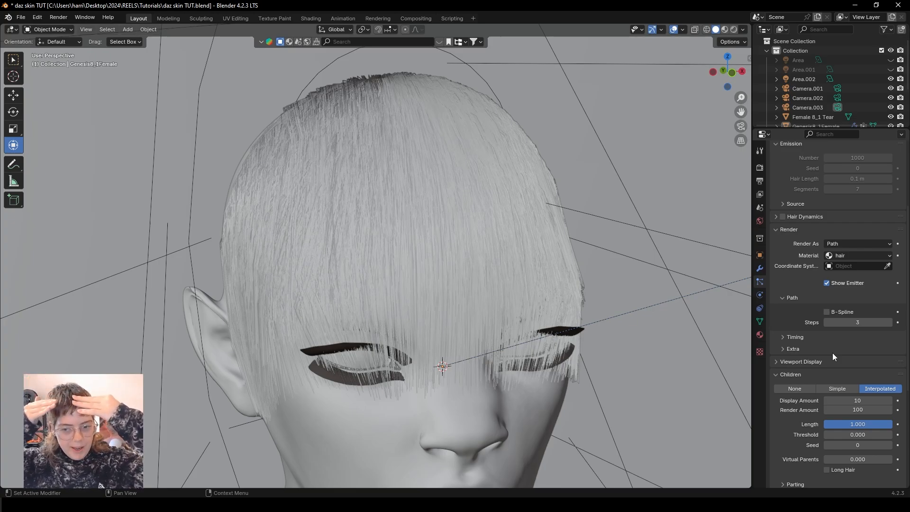
click(735, 29)
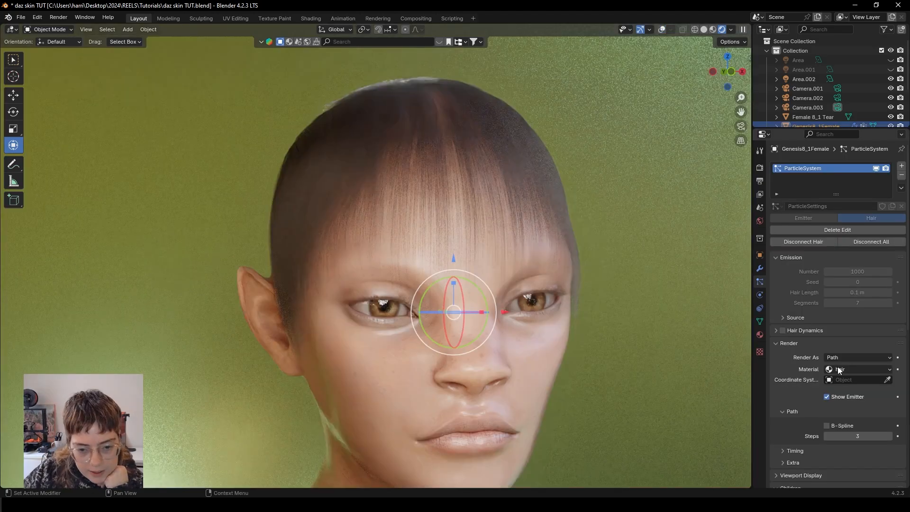
- Set the Clump value of the child hairs to 1.000
scroll(812, 400, down, 12)
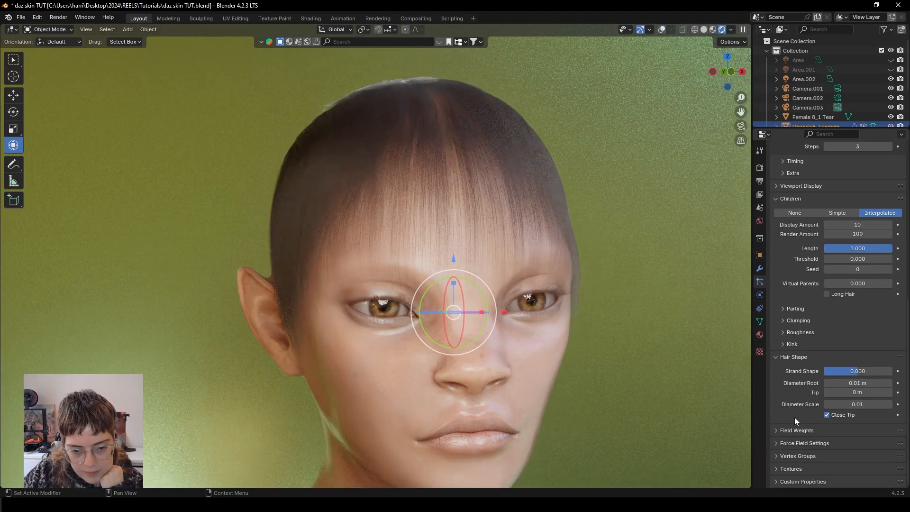
click(798, 320)
drag(855, 347, 892, 345)
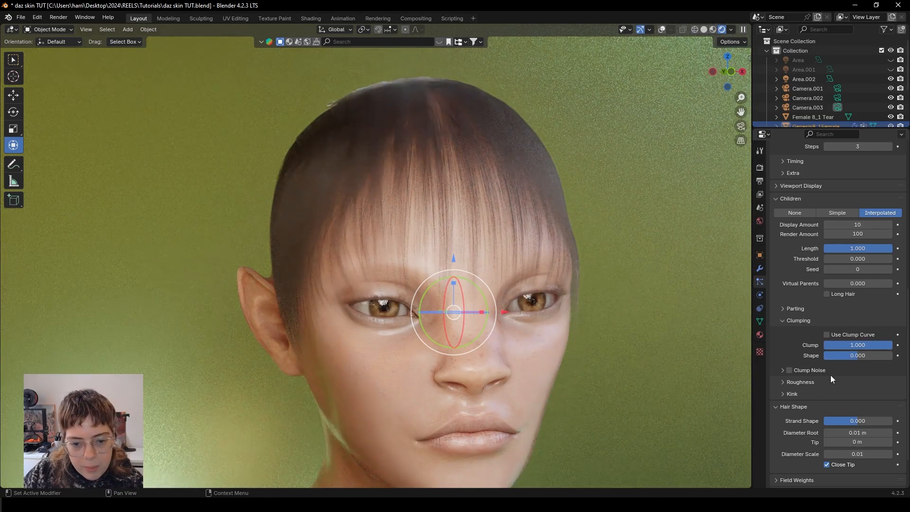
- Set the child hairs' Kink Type to Curl and switch the viewport to solid shading
click(792, 395)
scroll(806, 418, down, 4)
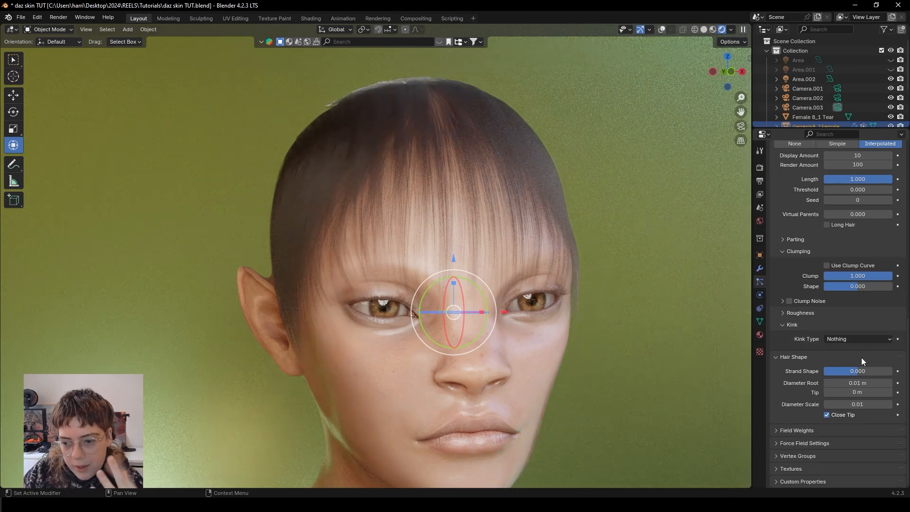
click(864, 341)
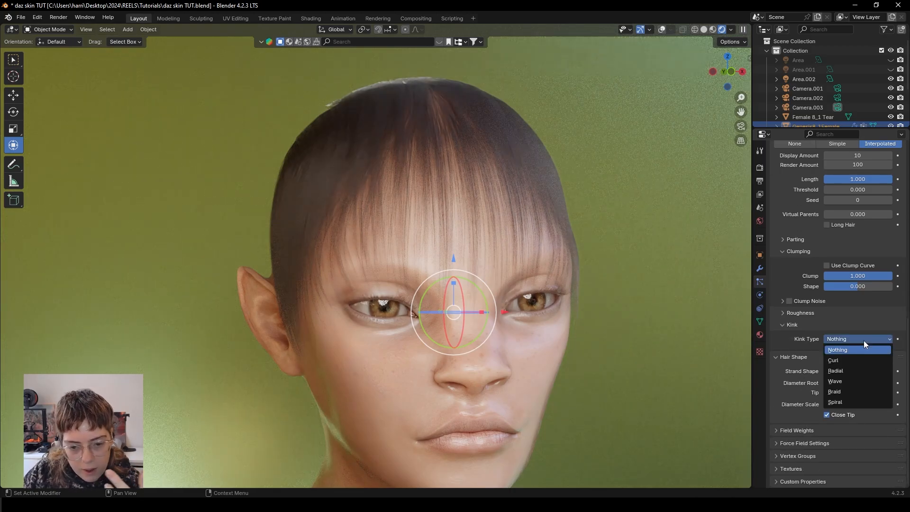
click(847, 363)
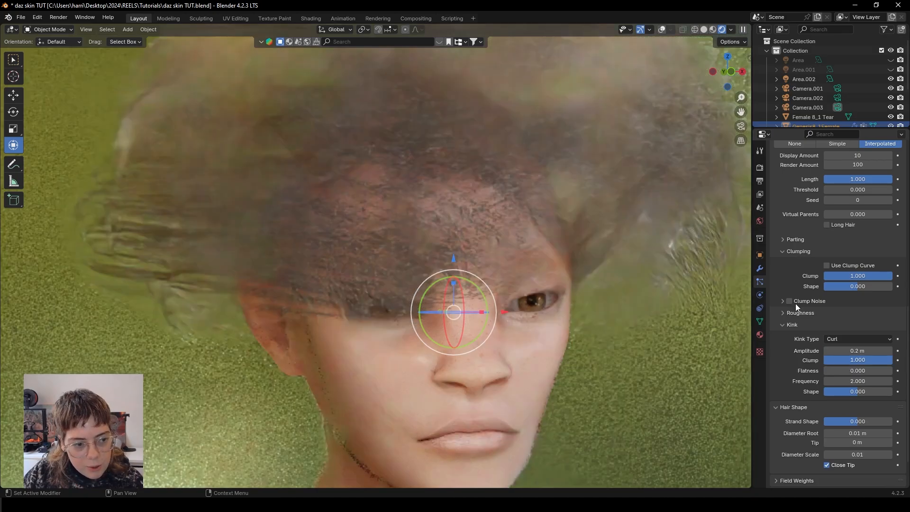
click(705, 30)
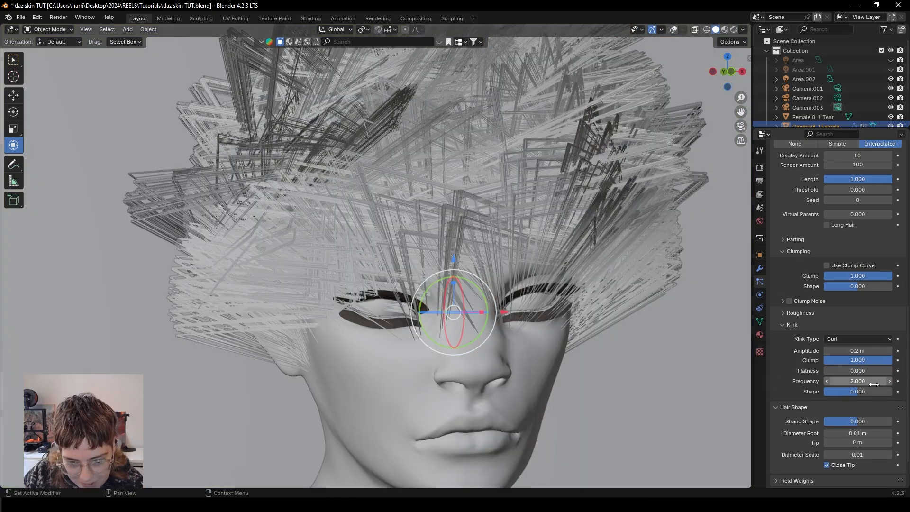
- Reduce the curl kink's Amplitude to 0.02 m
click(849, 352)
click(834, 351)
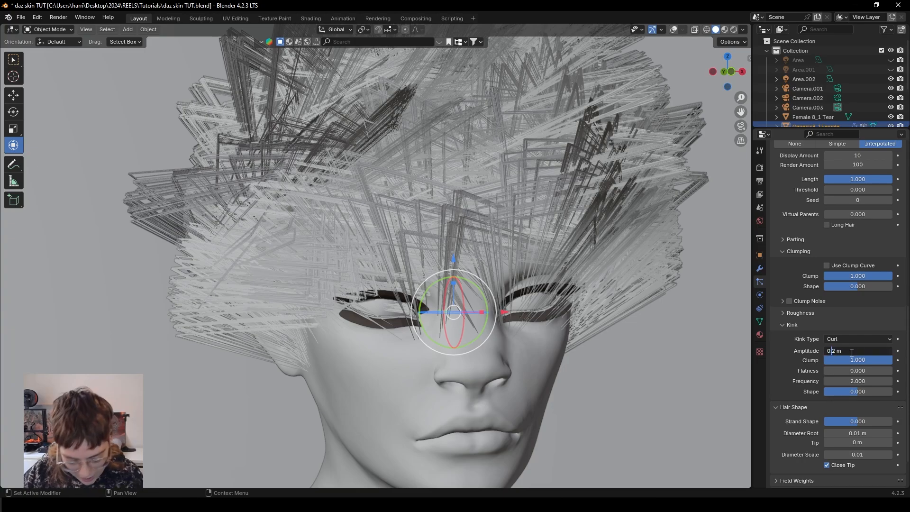
text(0)
key(Return)
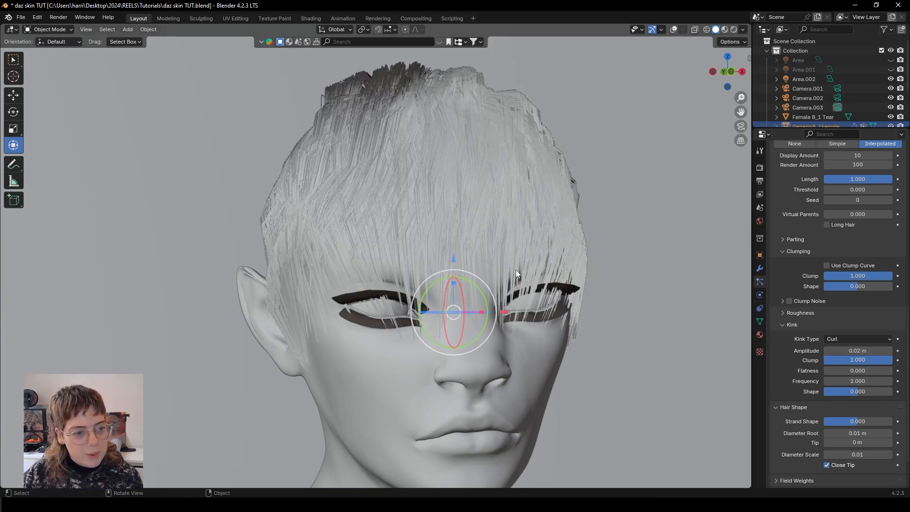
- Raise the hair's viewport Strand Steps to 6
scroll(812, 283, up, 4)
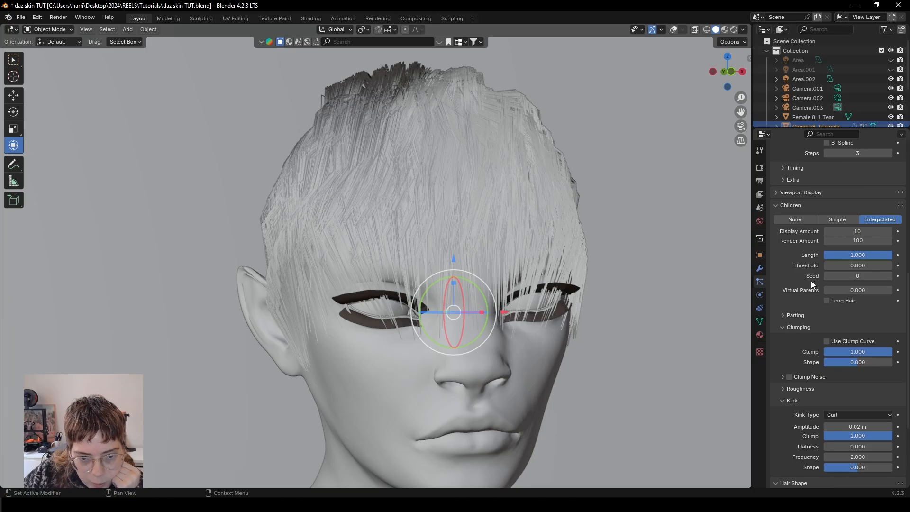
scroll(806, 228, up, 4)
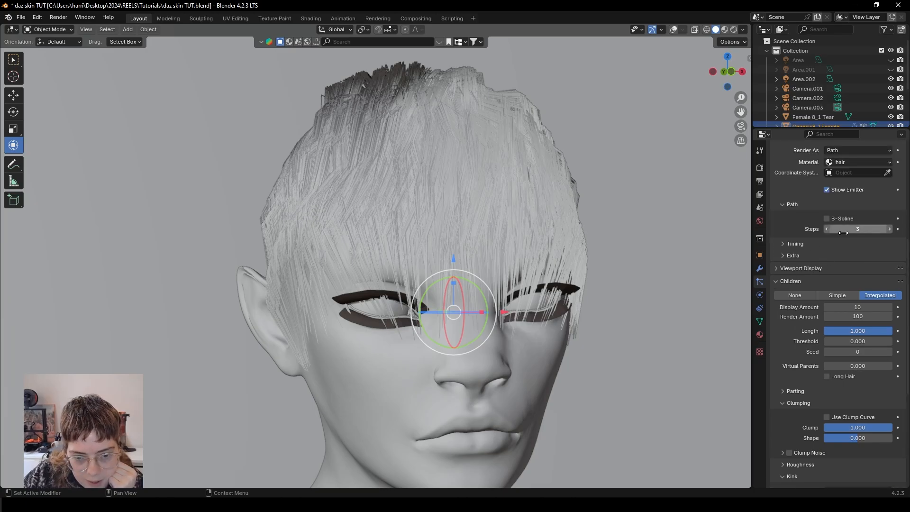
click(795, 270)
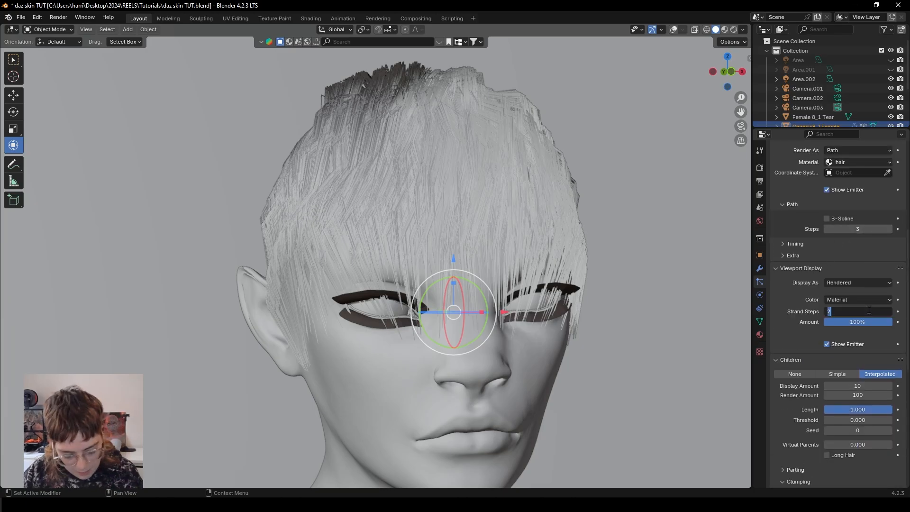
text(6)
key(Return)
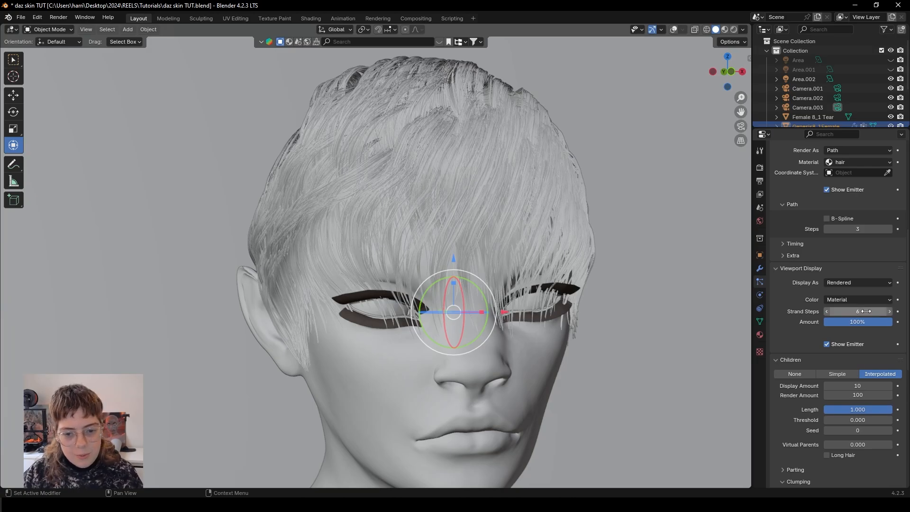
click(867, 312)
key(Return)
click(868, 311)
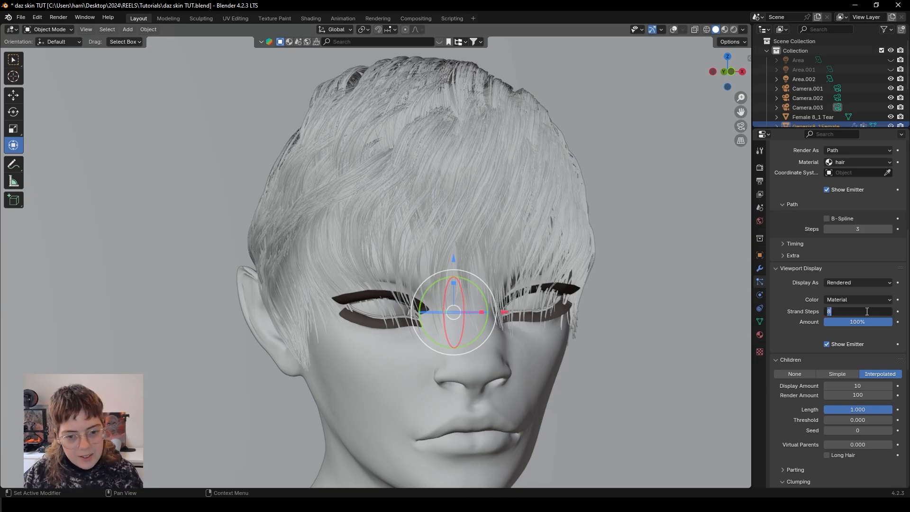
text(6)
key(Return)
- Set the hair's render path Steps to 8
click(855, 229)
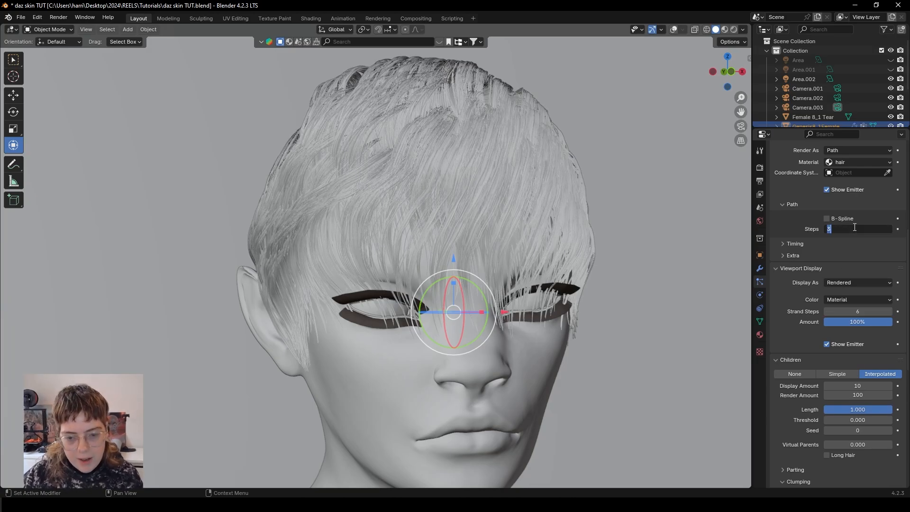
text(8)
key(Return)
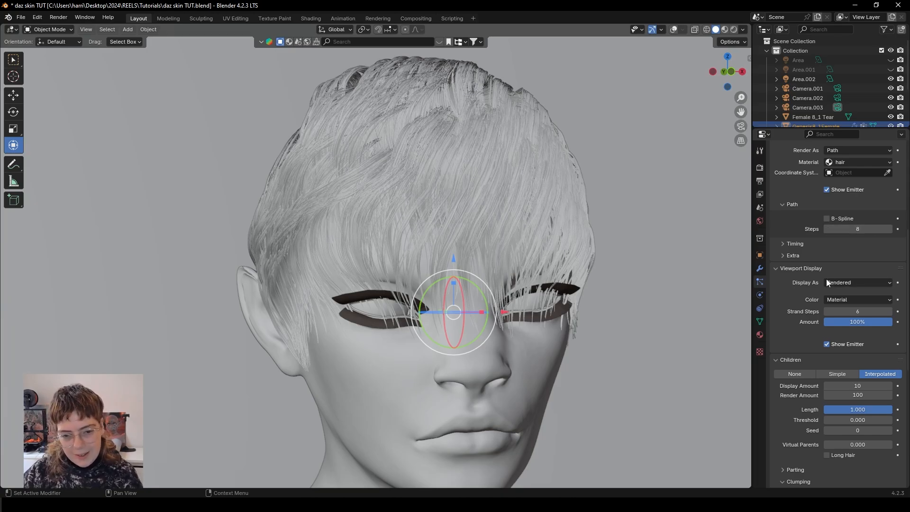
scroll(788, 279, up, 3)
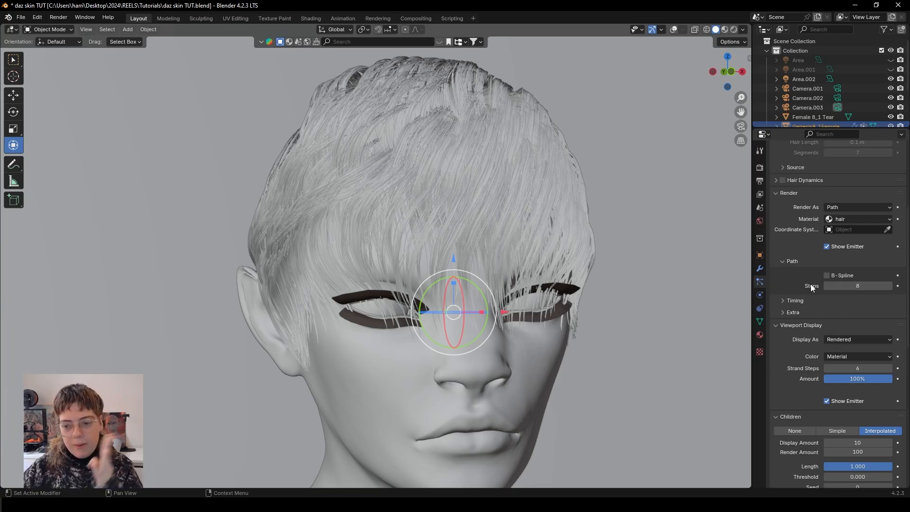
- Change the child hairs' Kink Type from Curl to Wave
scroll(824, 369, down, 10)
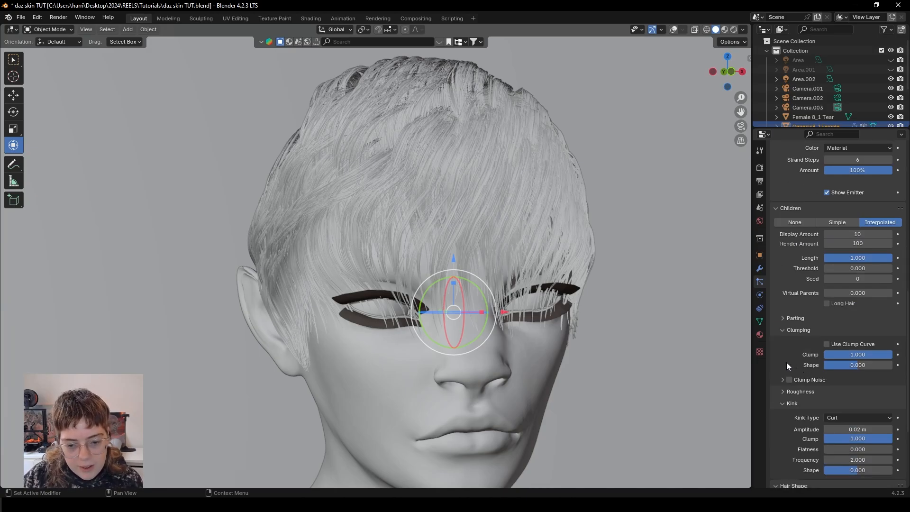
scroll(840, 337, down, 3)
click(844, 359)
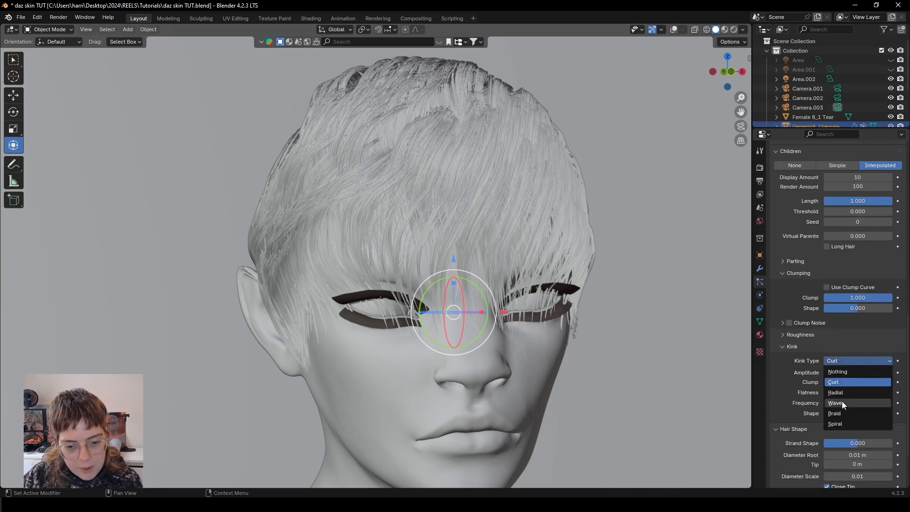
click(842, 402)
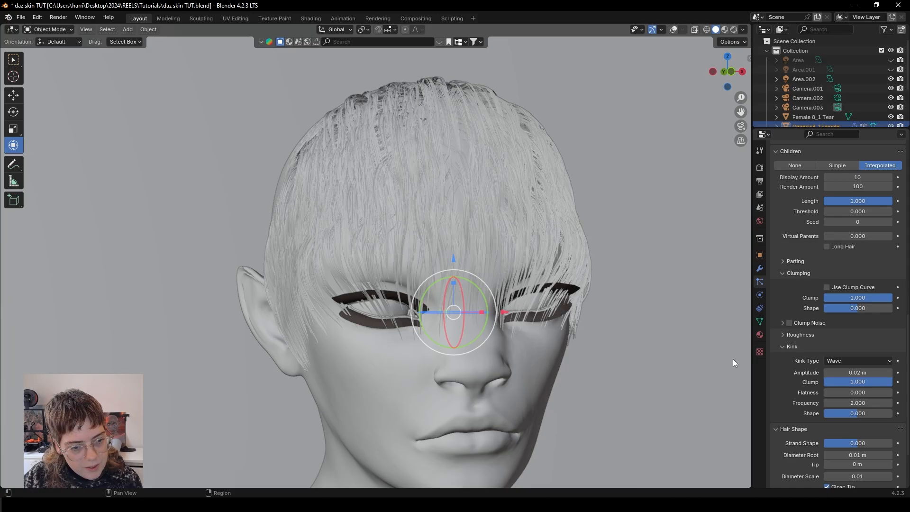
- Raise the wave kink's Frequency to 5.150, try a higher kink Shape, and reset Shape to 0.000
scroll(503, 346, up, 2)
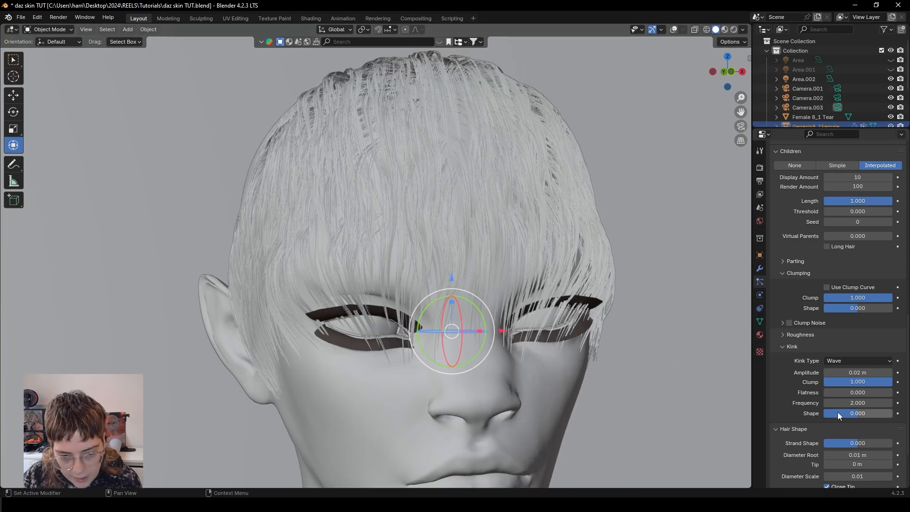
mouse_move(848, 413)
mouse_down()
mouse_move(875, 413)
mouse_move(853, 403)
mouse_move(882, 403)
mouse_up()
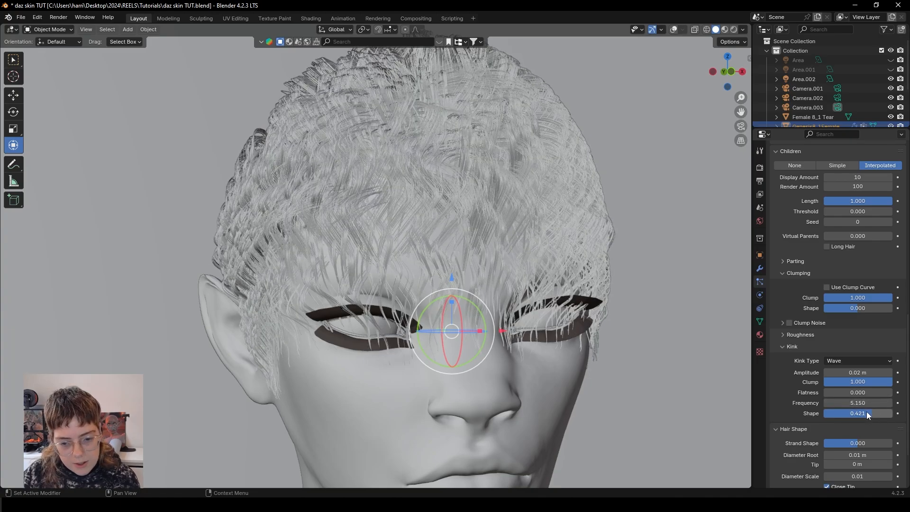
key(BackSpace)
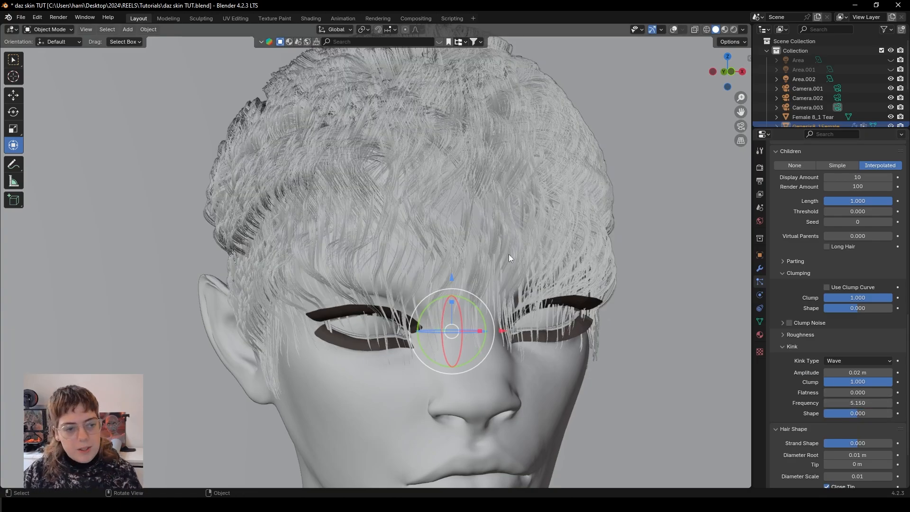
- Set the wave kink's Shape to 0.816 and inspect the hair from the side
scroll(509, 257, down, 2)
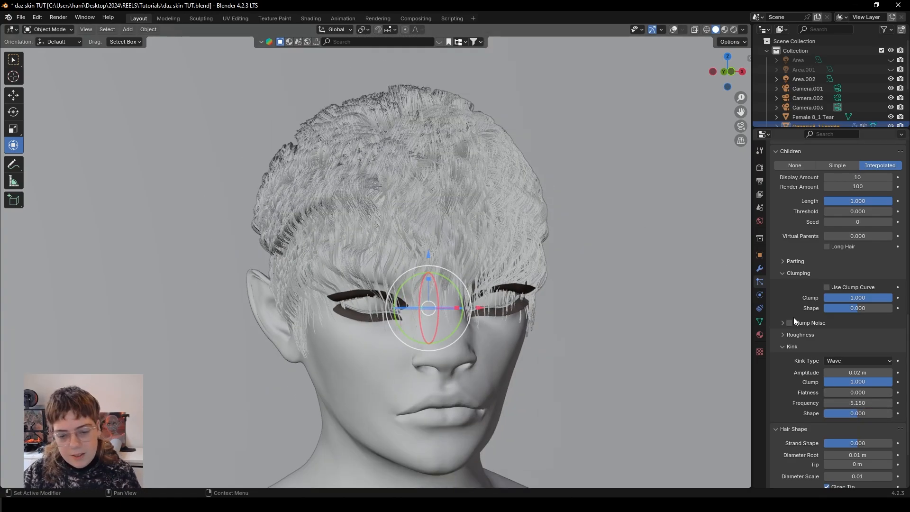
drag(848, 414, 882, 414)
middle_drag(406, 229, 474, 229)
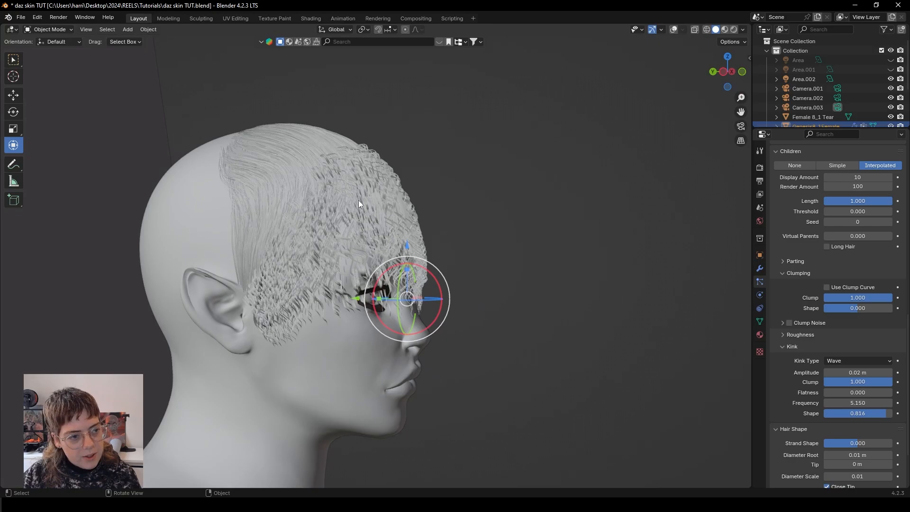
middle_drag(358, 204, 317, 182)
scroll(374, 244, up, 2)
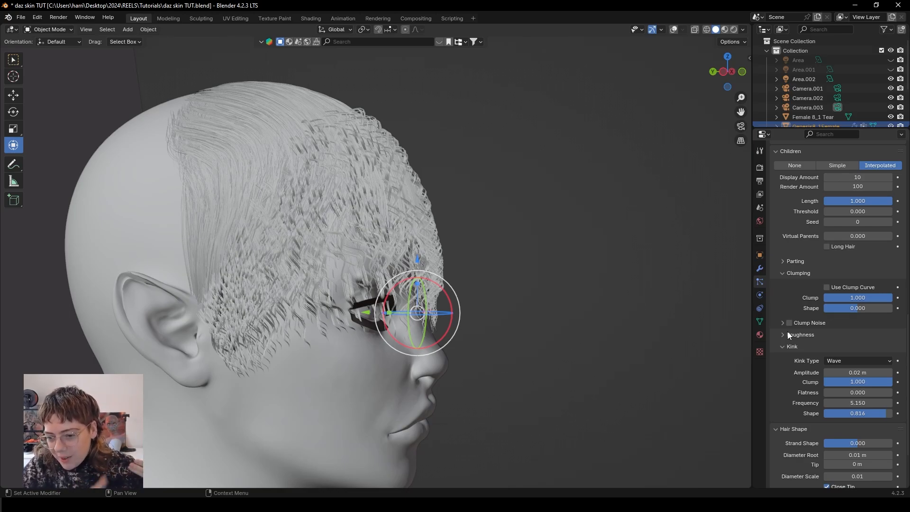
- Switch the Kink Type back to Curl and set its Amplitude to 0.05 m
click(849, 361)
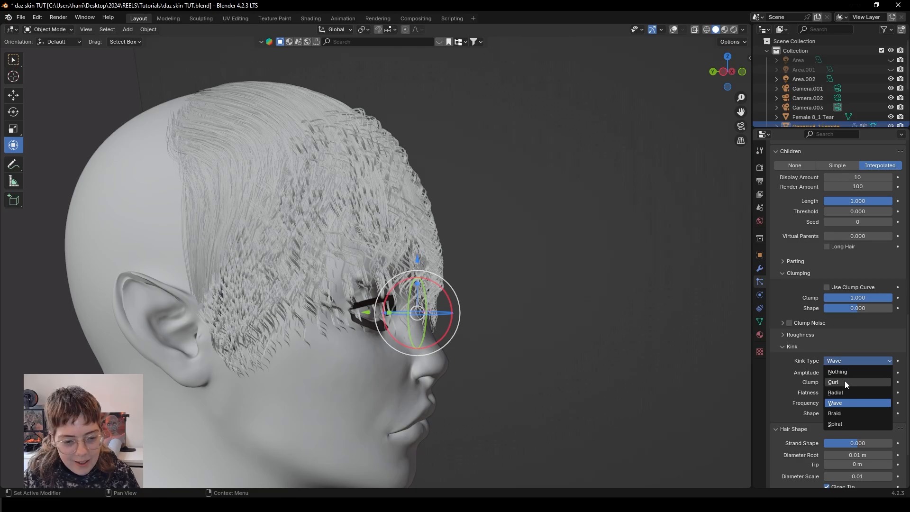
click(846, 382)
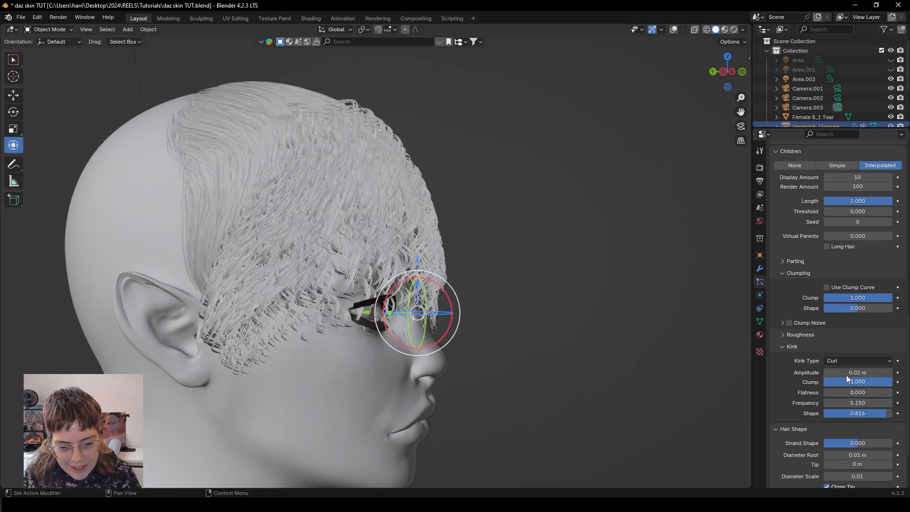
click(846, 374)
text(0.0)
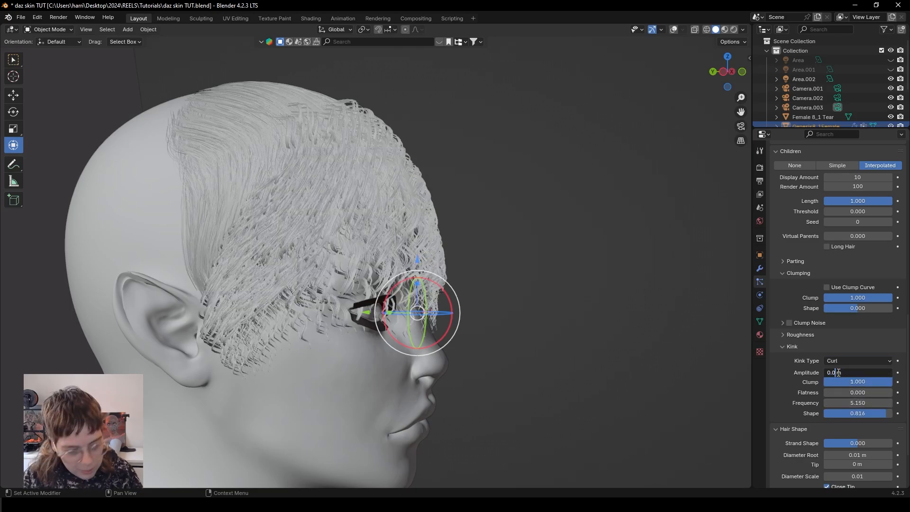
text(5)
key(Return)
- Try a curl Frequency of 2.000, check the hair from the front, and lower the Frequency to 1.000
click(828, 403)
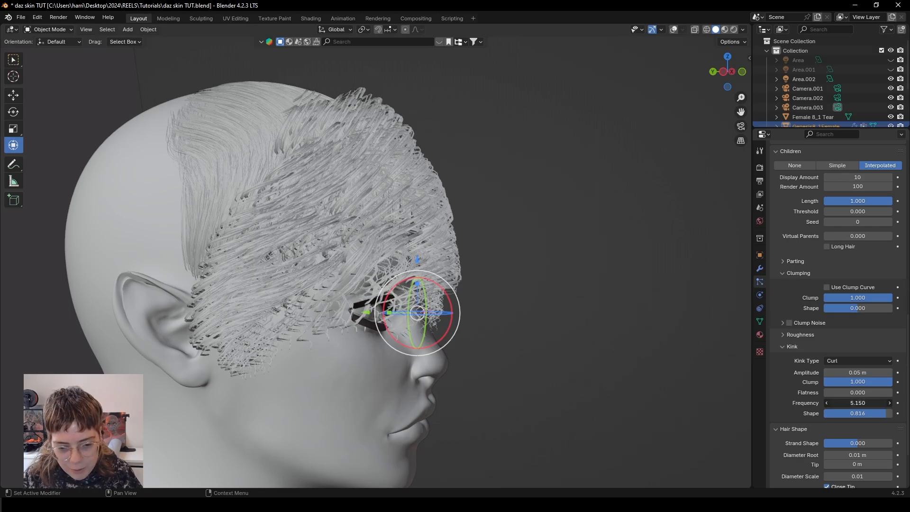
click(863, 405)
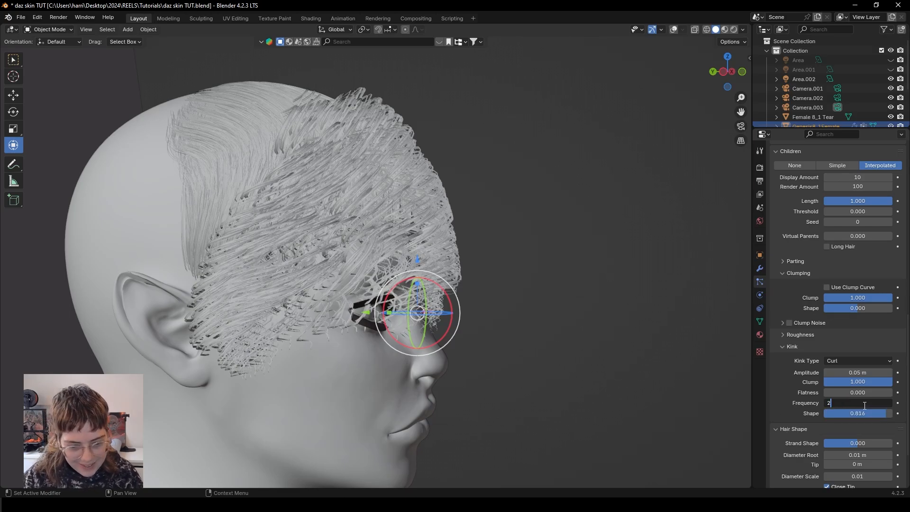
text(2)
key(Return)
middle_drag(576, 293, 322, 320)
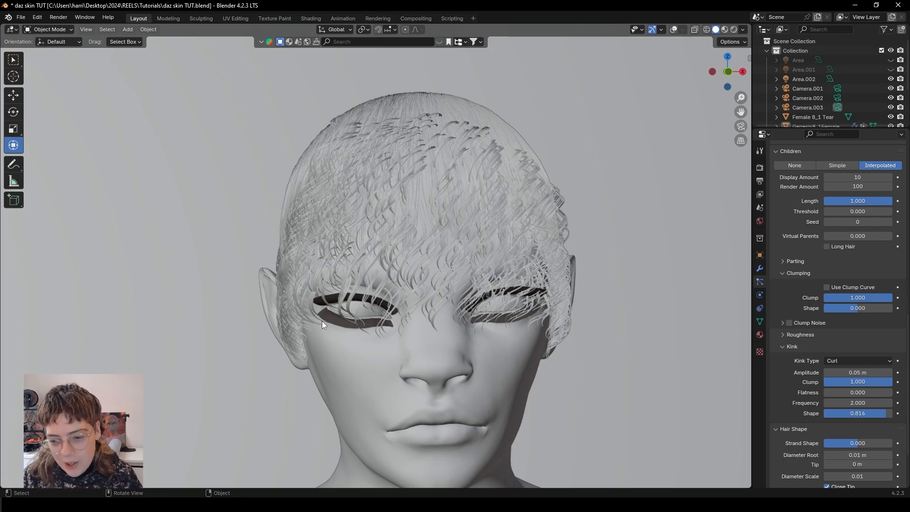
click(856, 404)
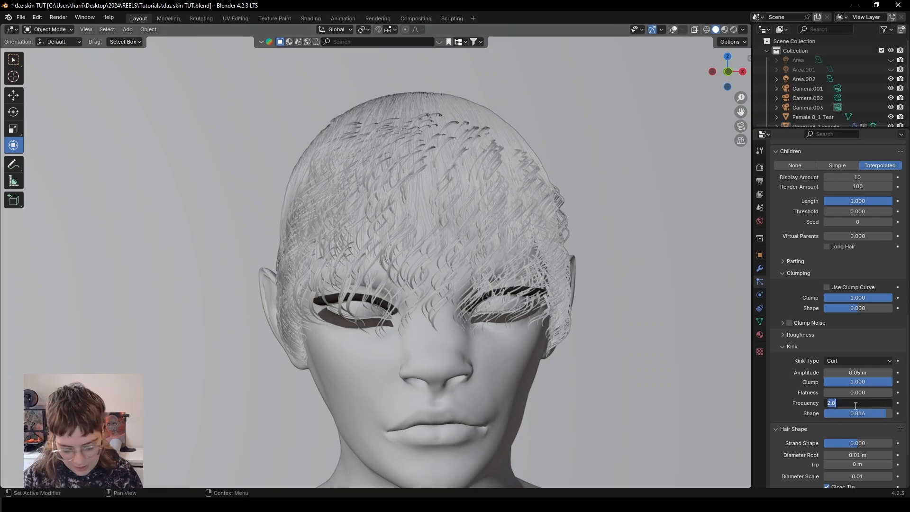
text(1)
key(Return)
- Set the Kink Type to Wave with Frequency 1.555 and Shape 0.883, and preview the fringe in rendered shading
click(861, 360)
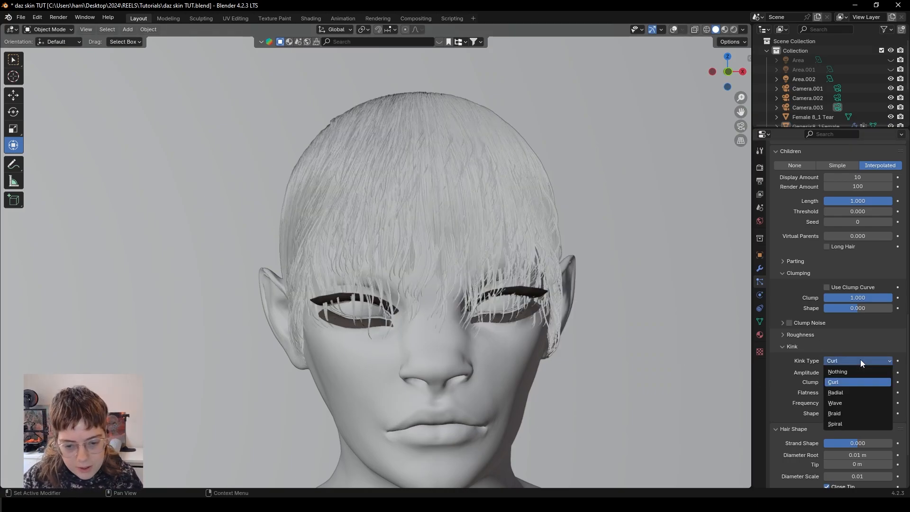
click(840, 404)
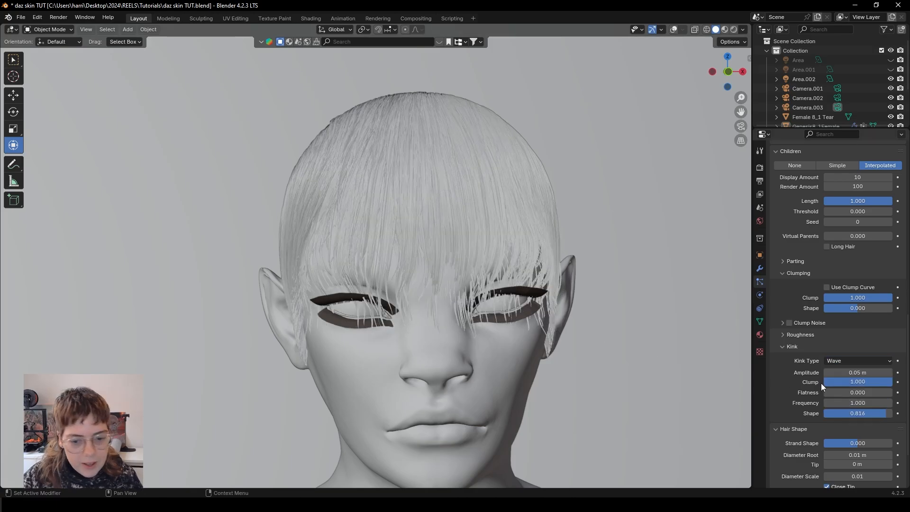
drag(848, 403, 872, 413)
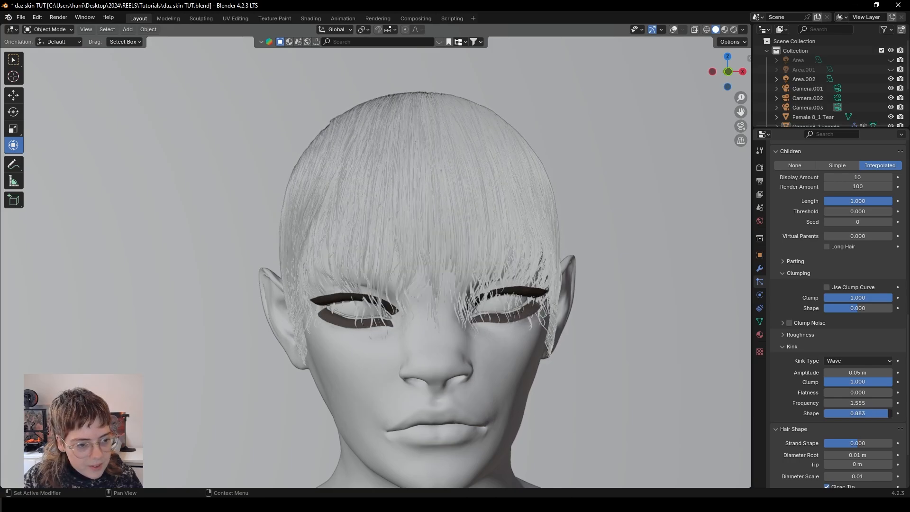
click(735, 30)
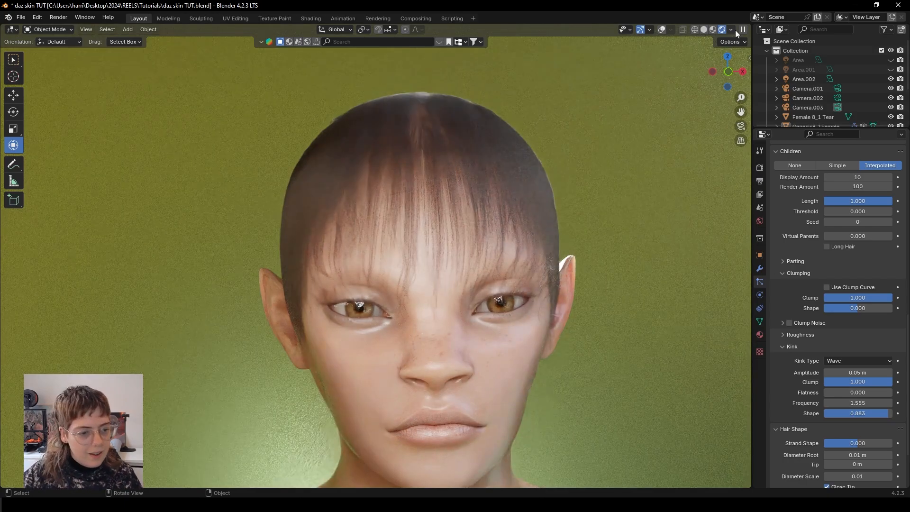
scroll(468, 336, up, 1)
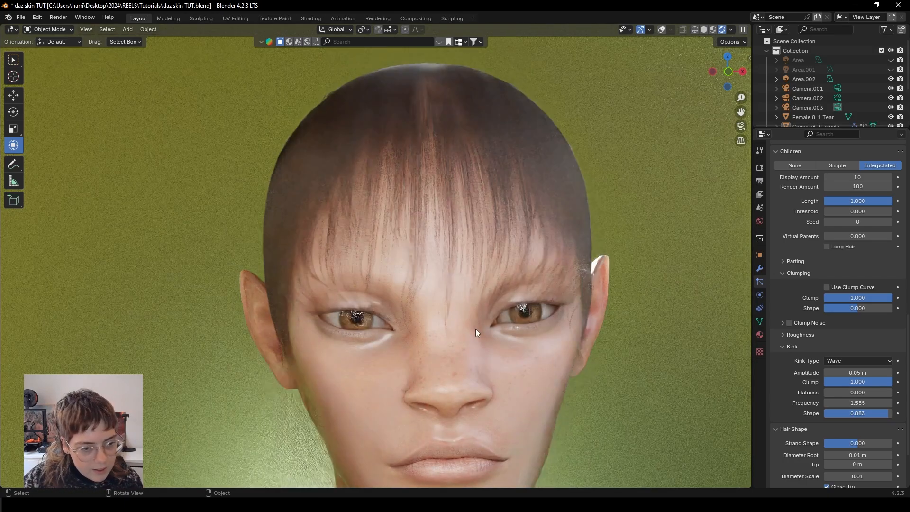
- Set the wave kink's Shape to 0.897 and return the viewport to solid shading
mouse_move(872, 414)
mouse_down()
mouse_move(834, 413)
mouse_move(874, 414)
mouse_up()
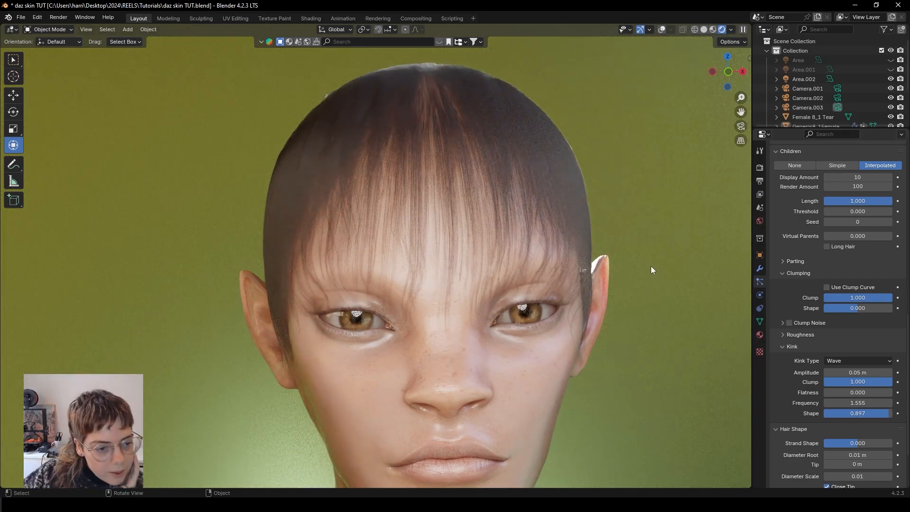
click(704, 29)
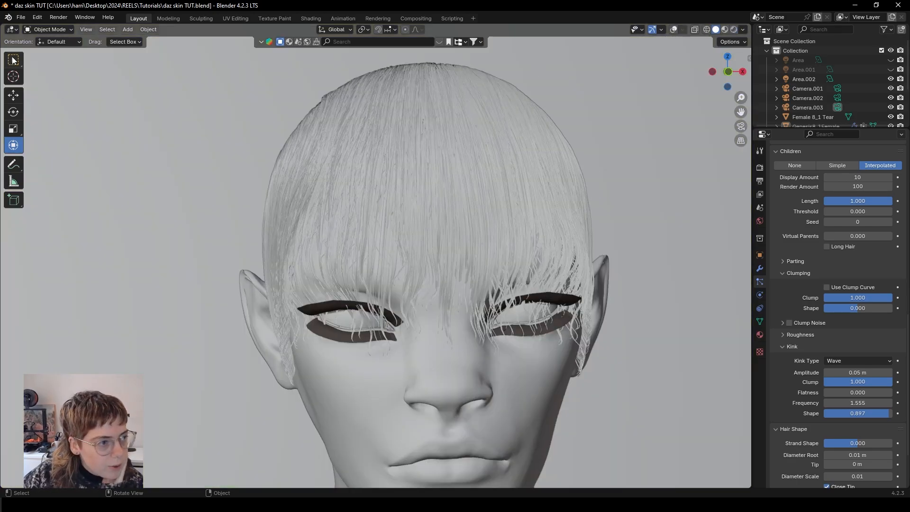
- In Particle Edit mode, cut the fringe and side hair to a straight line just above the eyes with the Cut brush
click(49, 29)
click(52, 97)
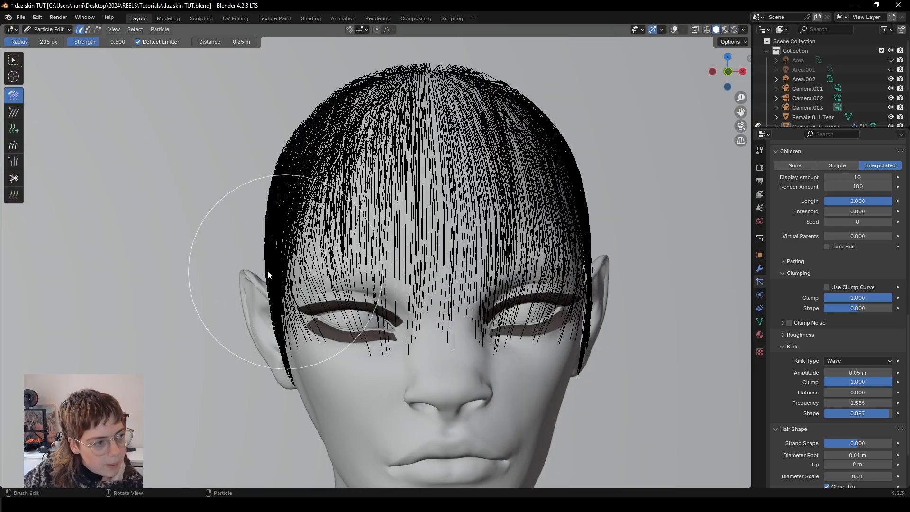
click(18, 179)
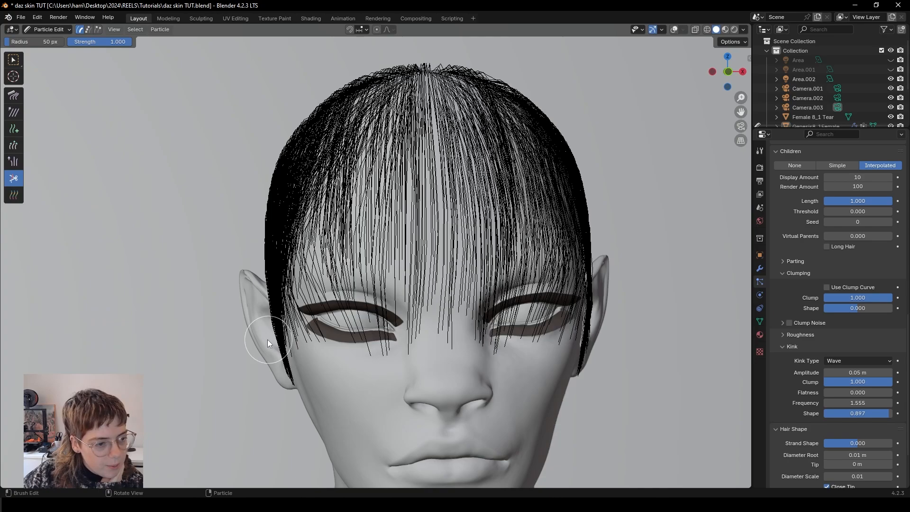
mouse_move(516, 306)
mouse_down()
mouse_move(550, 299)
mouse_move(414, 303)
mouse_move(312, 333)
mouse_move(386, 294)
mouse_move(540, 297)
mouse_move(583, 311)
mouse_up()
mouse_move(583, 312)
middle_down()
mouse_move(494, 342)
mouse_move(446, 341)
mouse_move(584, 340)
mouse_move(428, 311)
middle_up()
drag(372, 314, 236, 332)
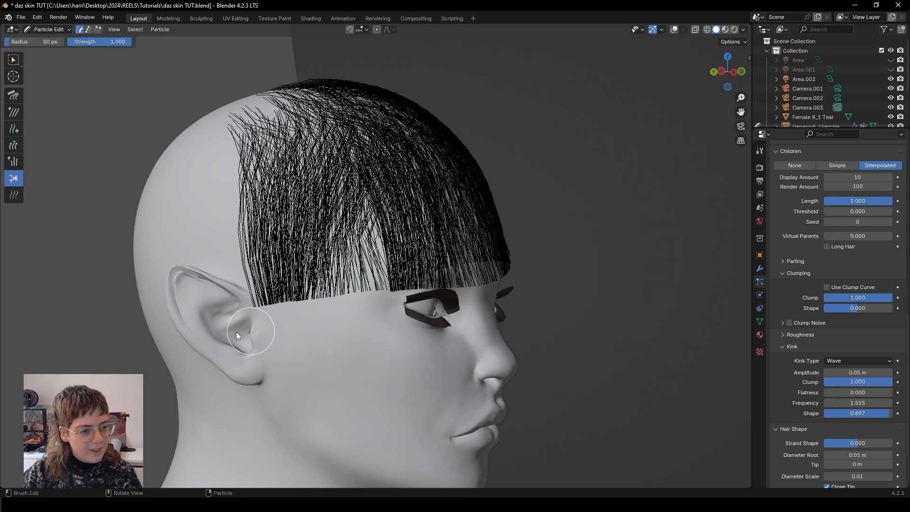
- Comb the trimmed hair downward over the forehead and both sides of the head
click(13, 96)
middle_drag(360, 315, 312, 309)
drag(284, 217, 314, 368)
drag(377, 200, 406, 359)
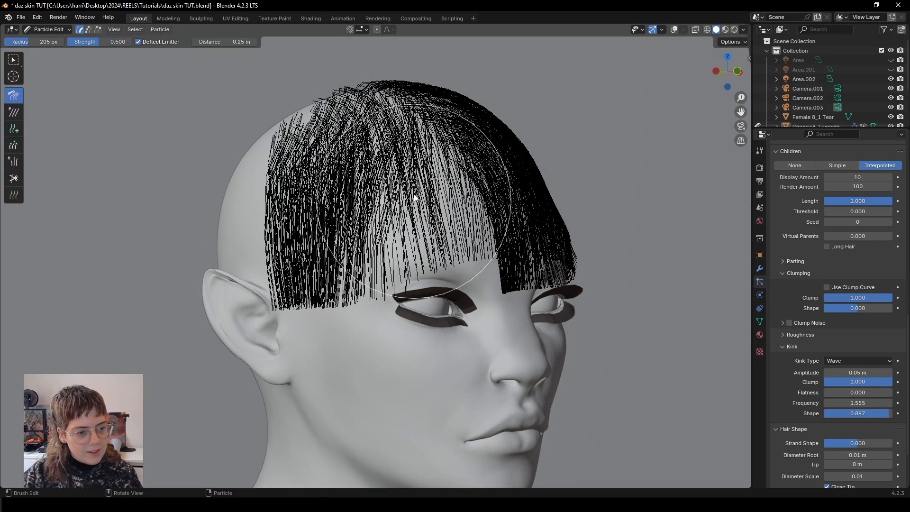
drag(411, 190, 444, 319)
middle_drag(444, 320, 400, 317)
drag(455, 192, 514, 316)
middle_drag(514, 316, 478, 279)
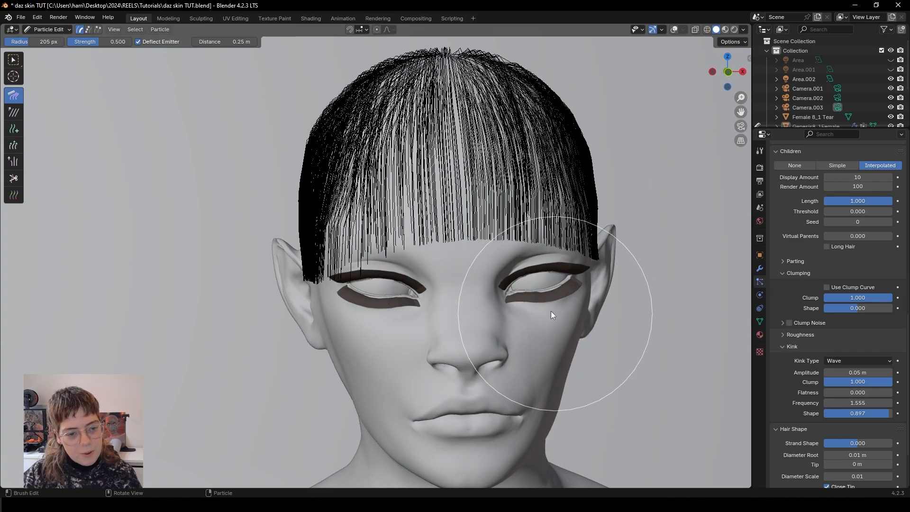
middle_drag(551, 311, 499, 294)
drag(657, 102, 643, 266)
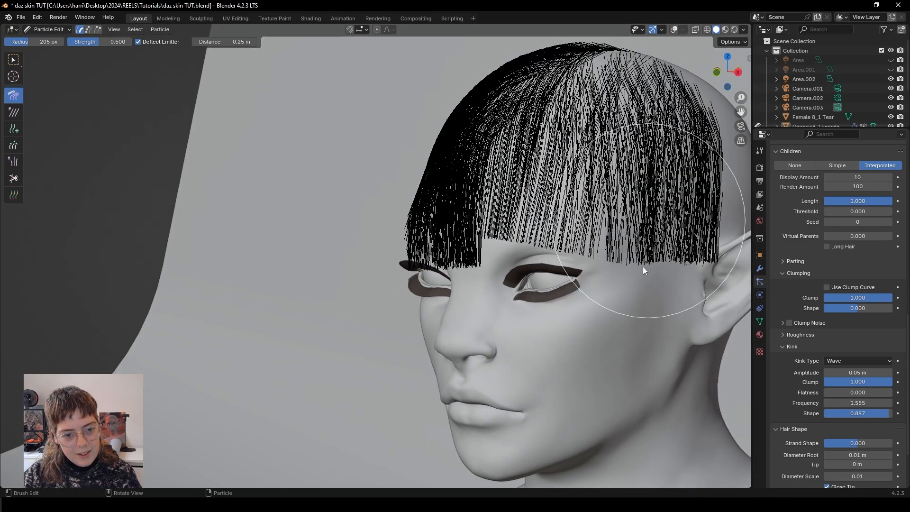
- Return to Object Mode, inspect the cut fringe in rendered shading, and switch back to solid shading
click(52, 29)
click(58, 32)
middle_drag(414, 223, 462, 286)
scroll(463, 287, up, 3)
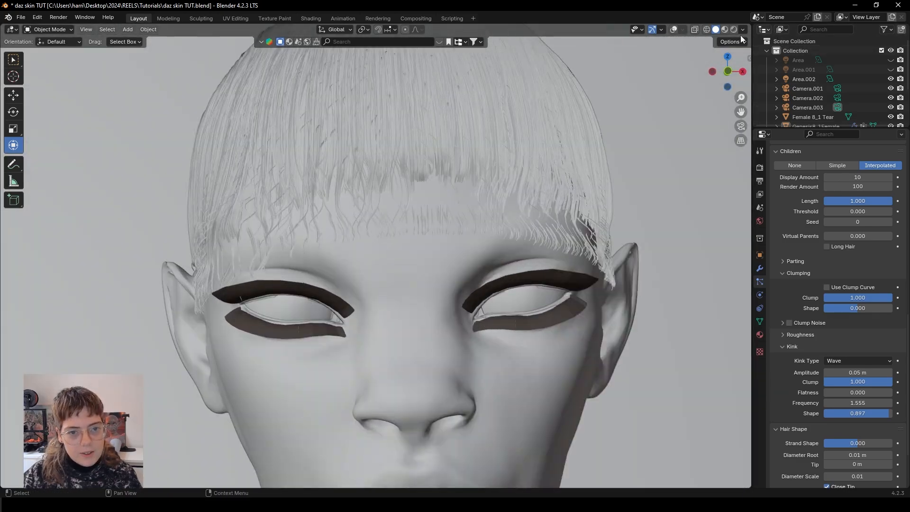
click(734, 29)
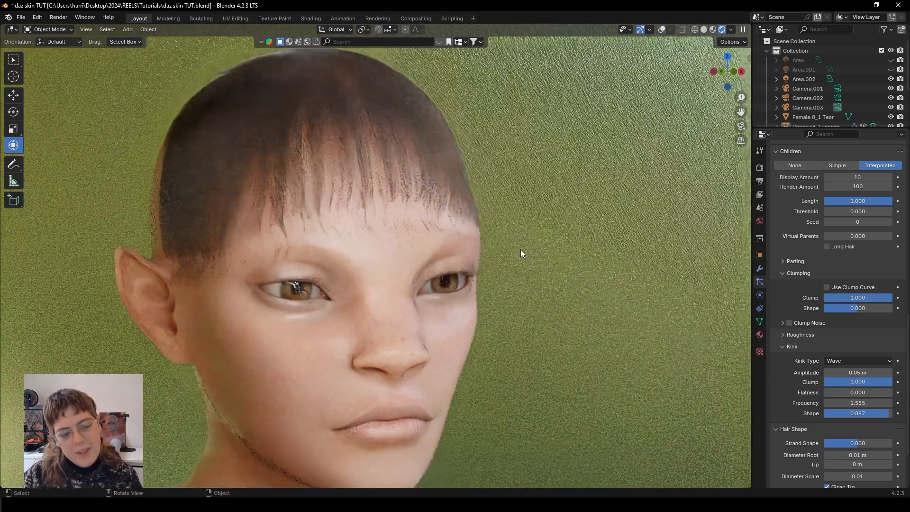
shift+middle_drag(348, 276, 434, 299)
click(705, 30)
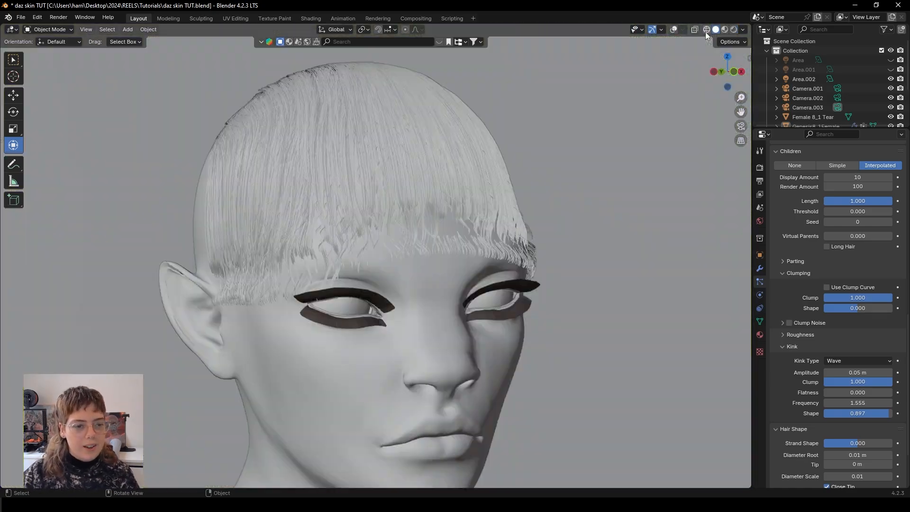
- Delete the particle system's hair edit to reset all combing and cutting
scroll(779, 315, up, 15)
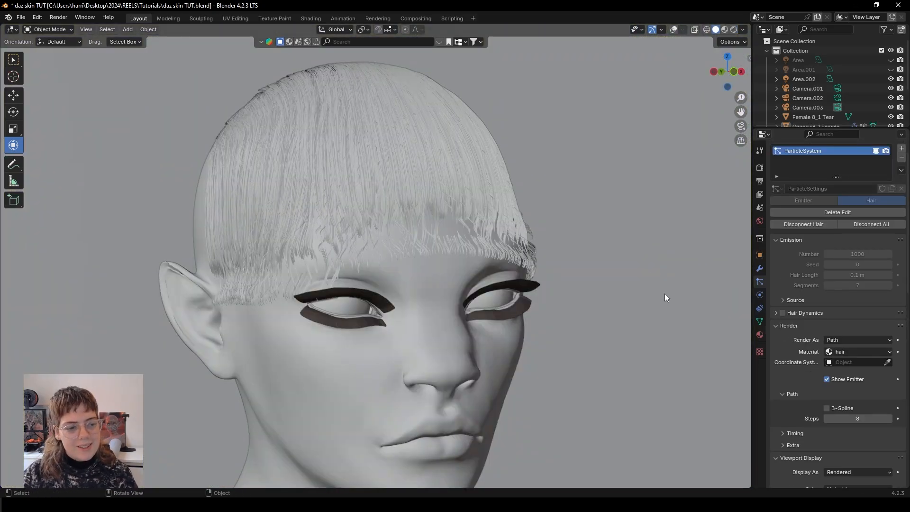
click(49, 29)
click(53, 104)
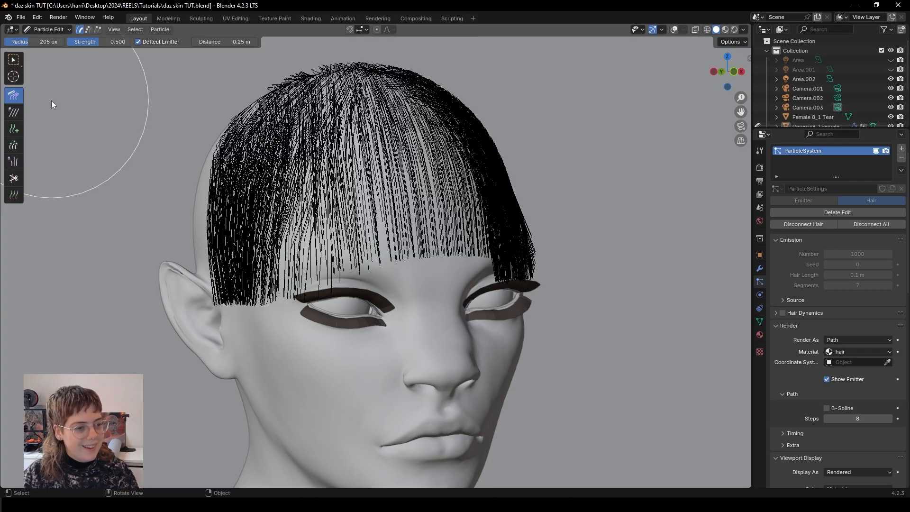
click(826, 213)
scroll(460, 243, down, 3)
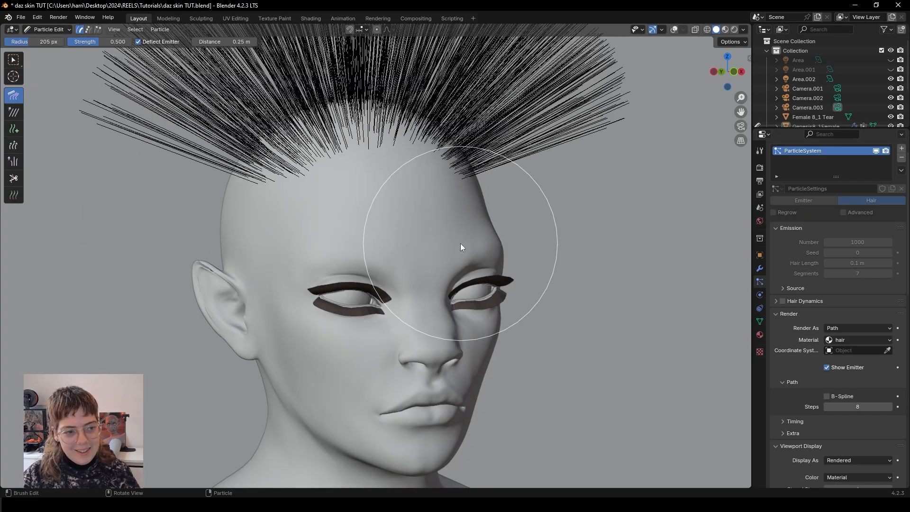
- Return to Object Mode and set the particle system's Hair Length to 0.07 m
click(49, 29)
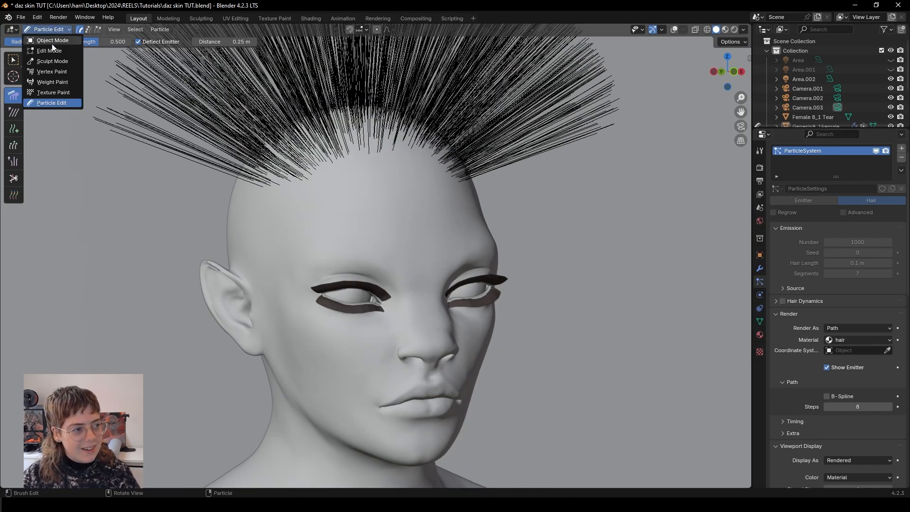
click(47, 35)
click(841, 264)
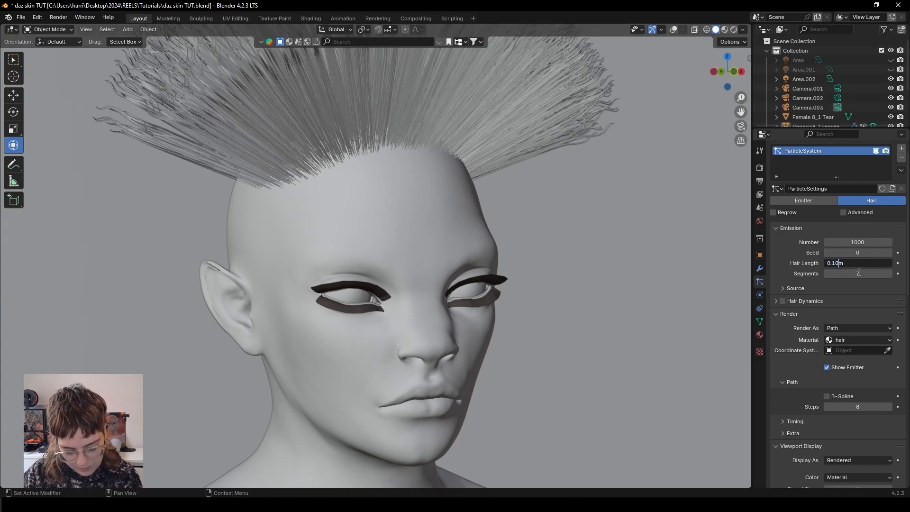
key(Return)
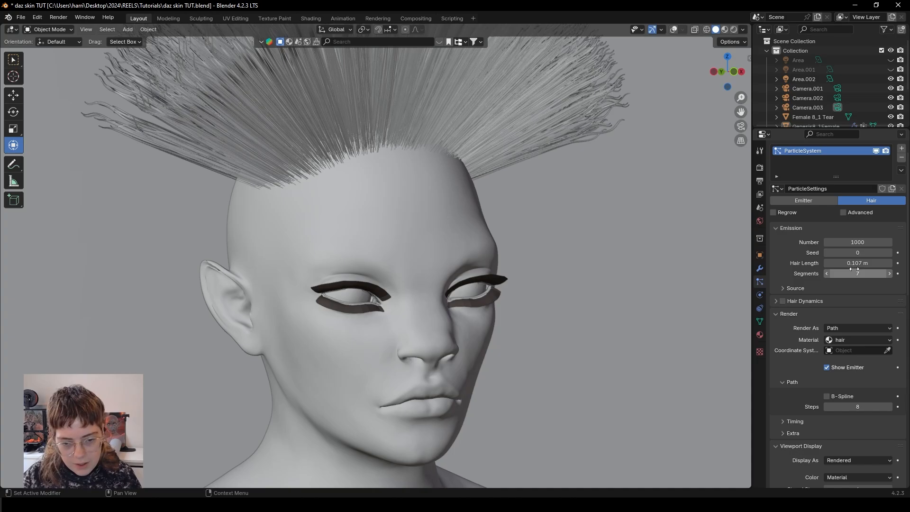
click(840, 262)
click(836, 263)
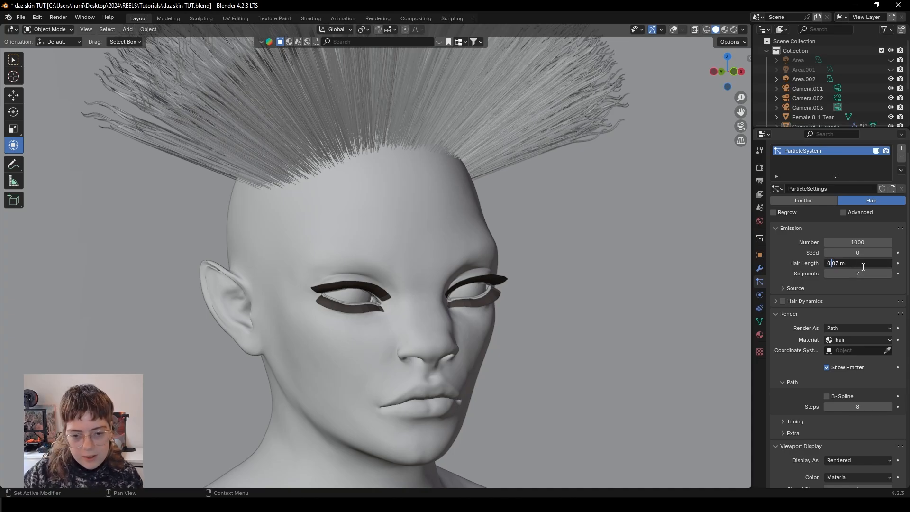
key(Return)
scroll(428, 242, down, 2)
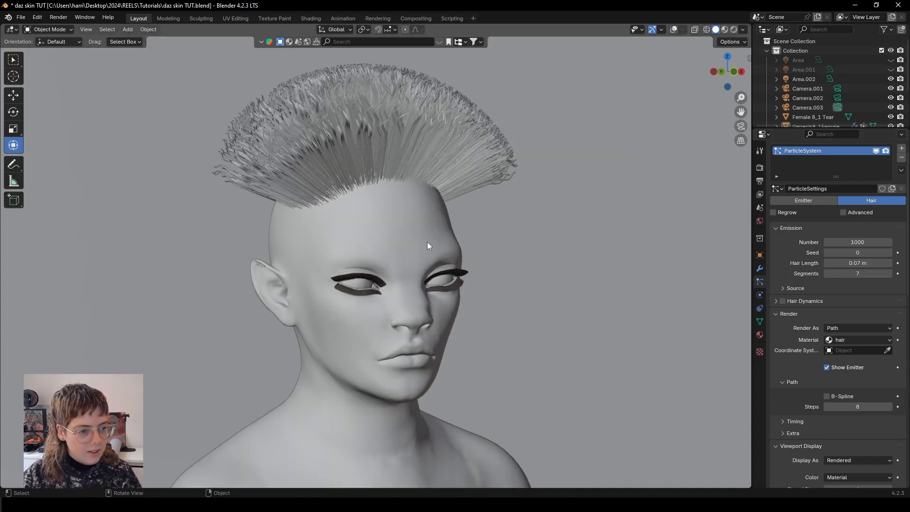
middle_drag(427, 242, 444, 256)
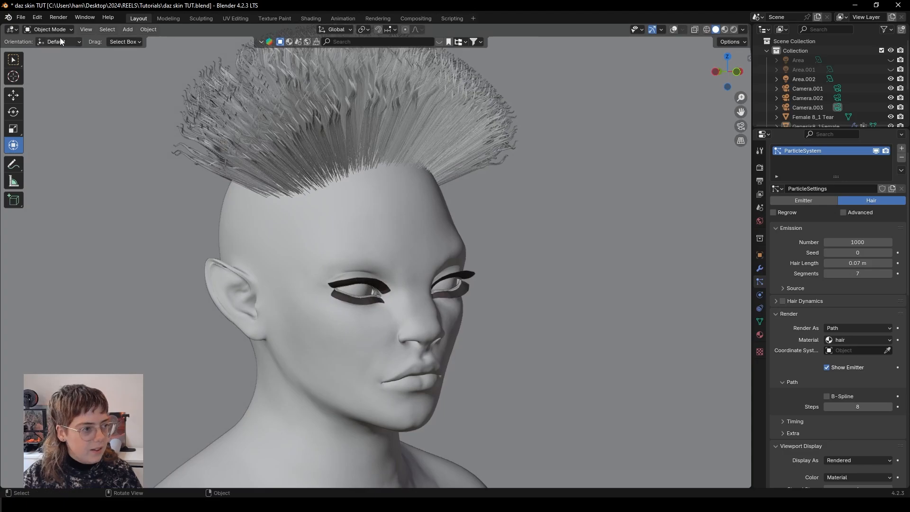
- Enter Particle Edit mode and set the Comb brush's Deflect Emitter distance to 0.35 m
click(50, 29)
click(48, 96)
middle_drag(404, 180, 445, 184)
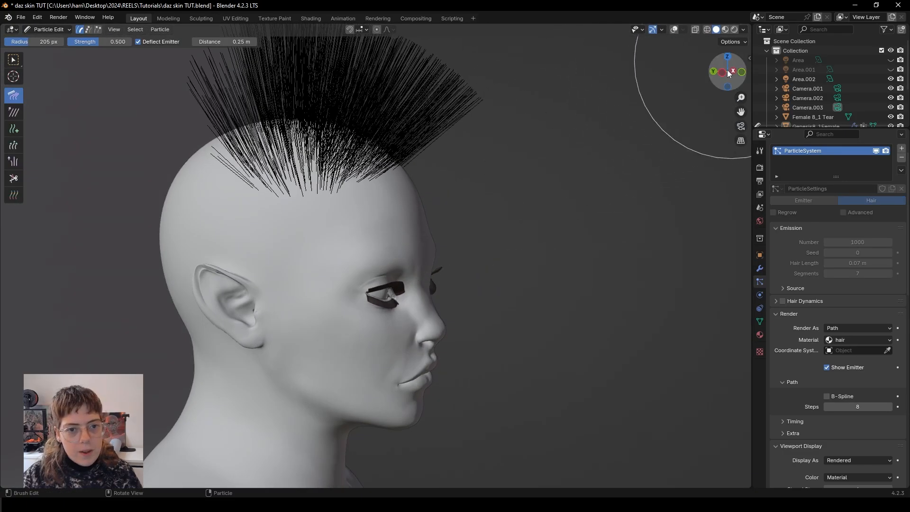
key(n)
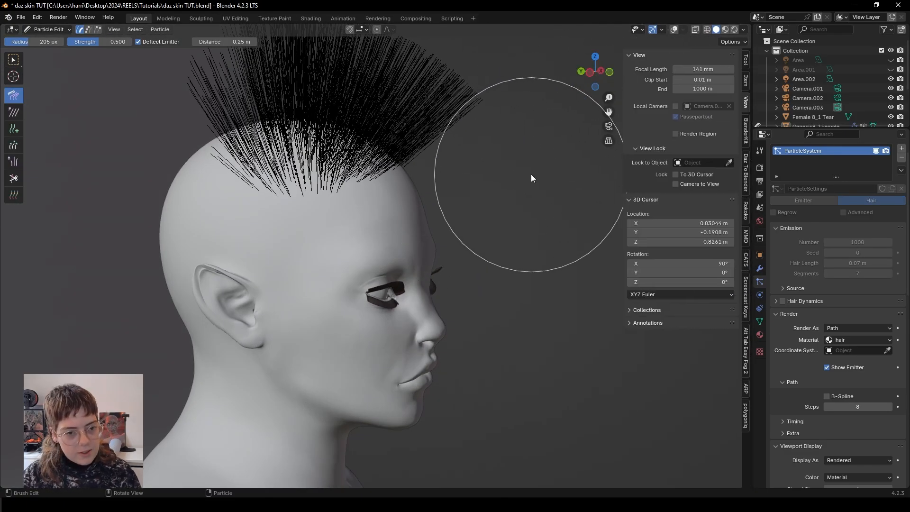
click(747, 61)
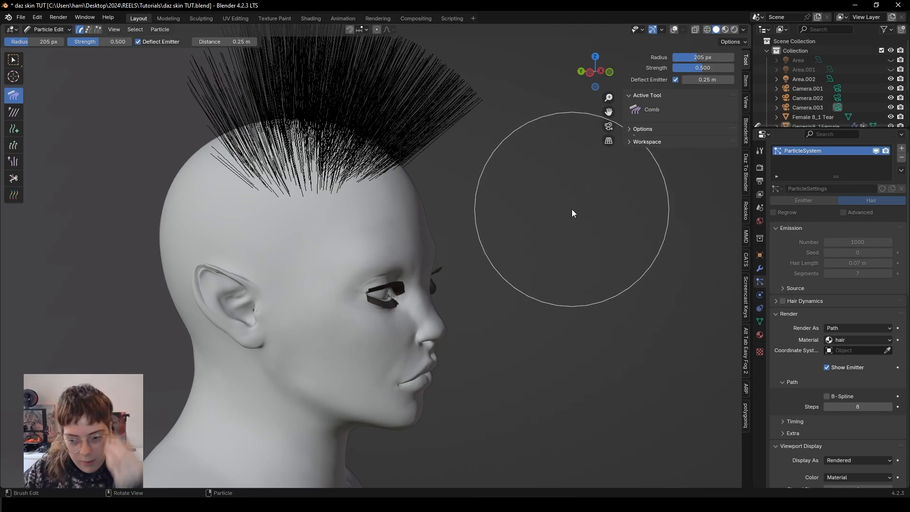
click(693, 80)
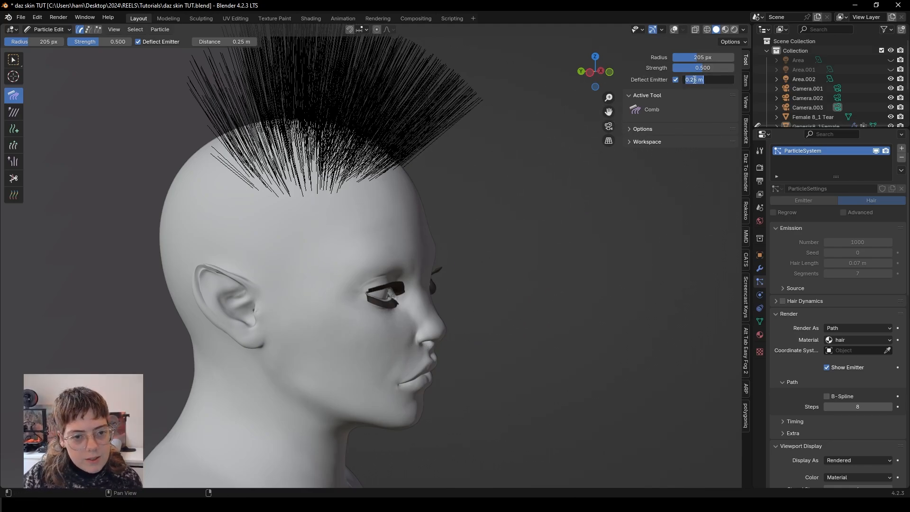
key(Return)
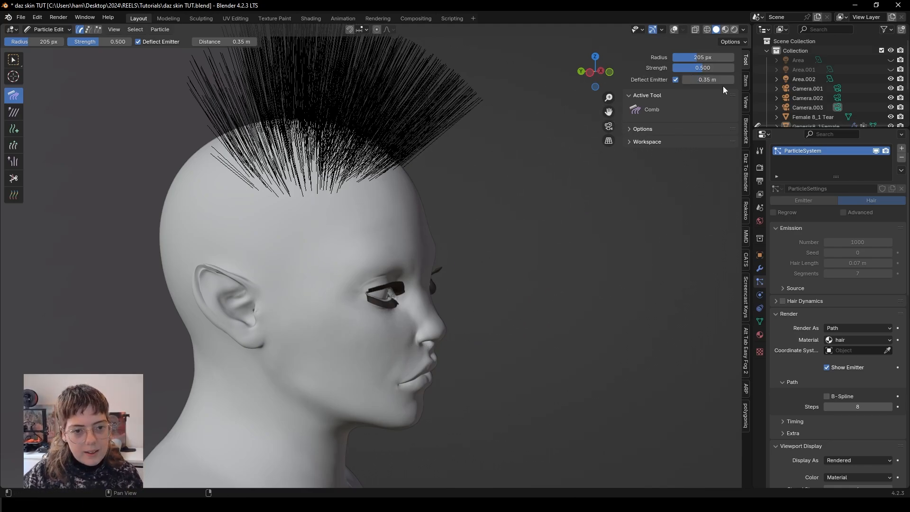
- Comb the upright hair forward and down over the forehead and the sides of the head
scroll(420, 250, down, 2)
key(KP_3)
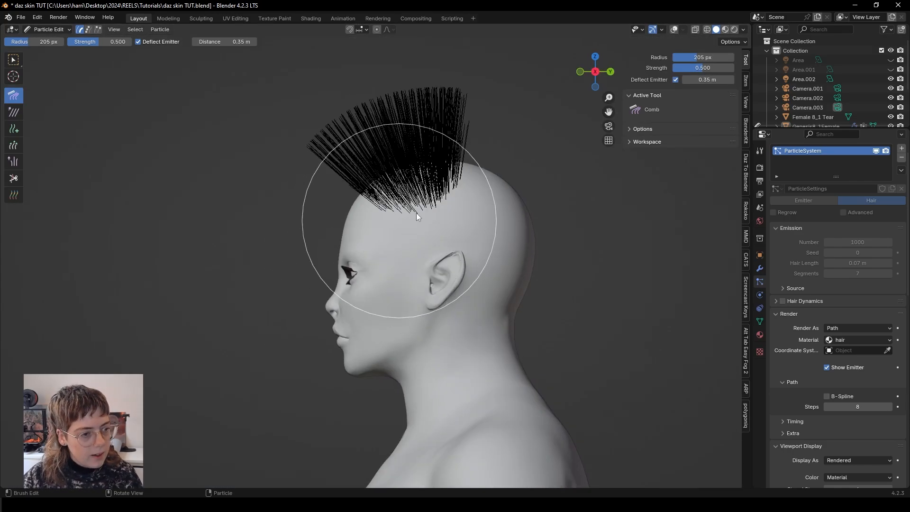
mouse_move(463, 203)
mouse_down()
mouse_move(248, 127)
mouse_move(169, 177)
mouse_up()
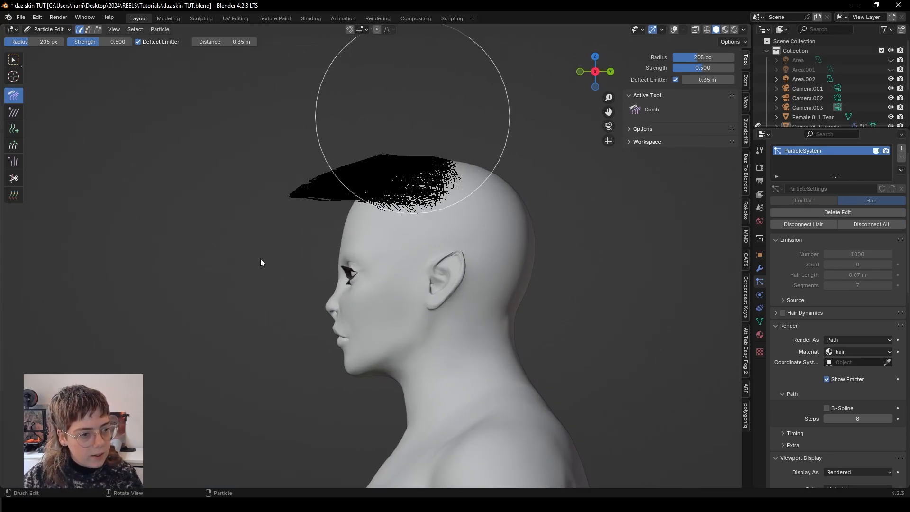
mouse_move(325, 165)
mouse_down()
mouse_move(341, 311)
mouse_move(434, 284)
mouse_up()
mouse_move(434, 284)
middle_down()
mouse_move(402, 307)
mouse_move(548, 328)
mouse_move(597, 307)
middle_up()
mouse_move(315, 92)
mouse_down()
mouse_move(408, 330)
mouse_move(345, 283)
mouse_move(398, 216)
mouse_move(378, 350)
mouse_up()
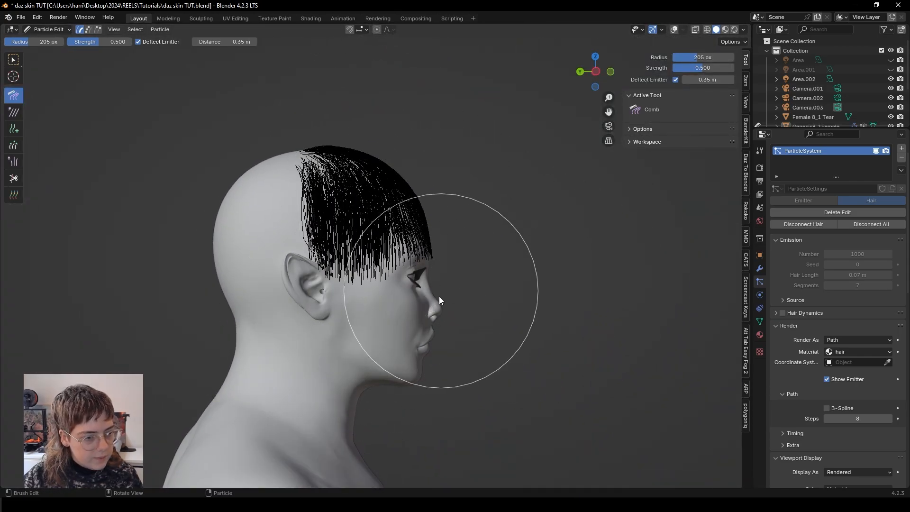
- Return to Object Mode and examine the combed fringe and crown in rendered shading
click(49, 30)
click(49, 41)
middle_drag(356, 298, 333, 298)
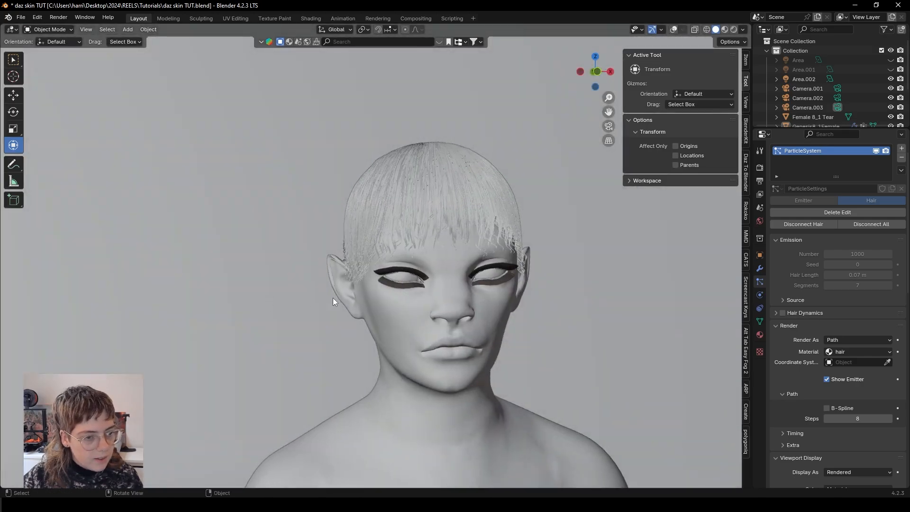
scroll(466, 300, up, 2)
shift+middle_drag(465, 300, 446, 305)
click(738, 30)
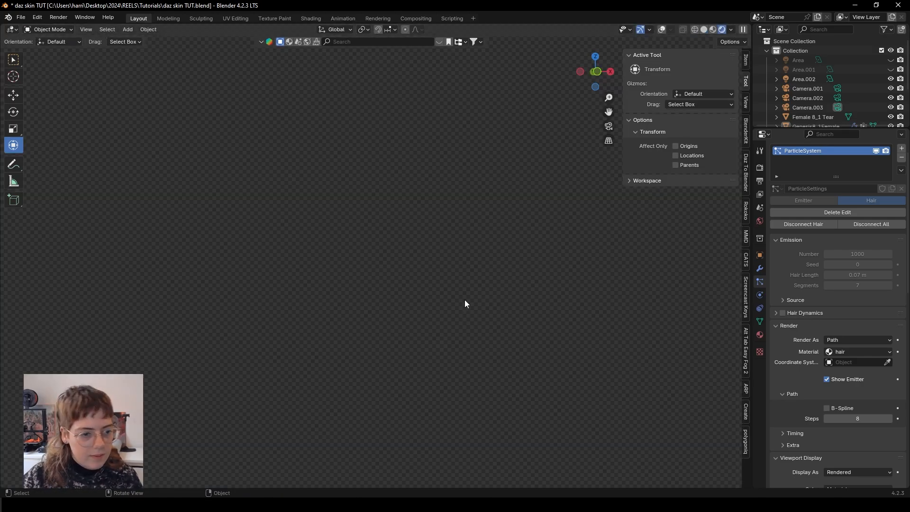
scroll(464, 300, up, 2)
shift+middle_drag(502, 341, 380, 347)
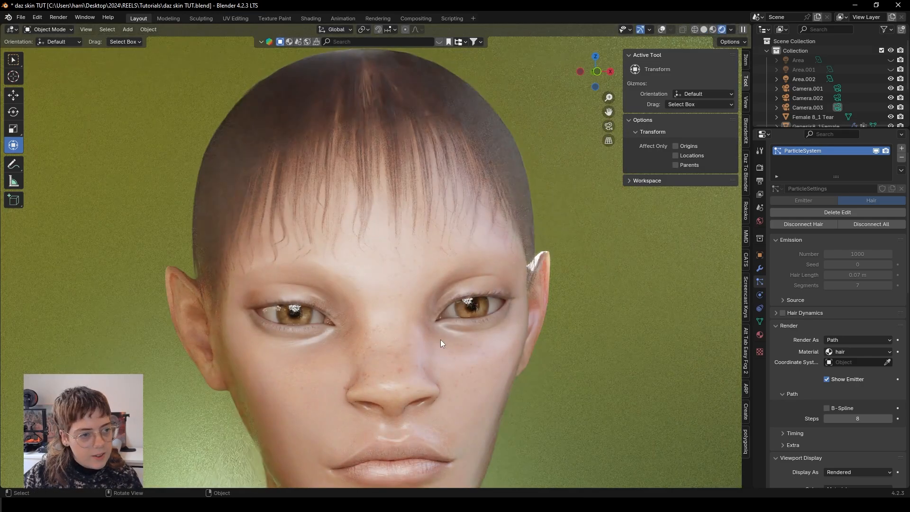
mouse_move(380, 248)
middle_down()
mouse_move(402, 172)
mouse_move(428, 344)
mouse_move(443, 326)
middle_up()
- Reopen the hair in Particle Edit mode with viewport overlays shown and solid shading, viewed from the side
click(50, 29)
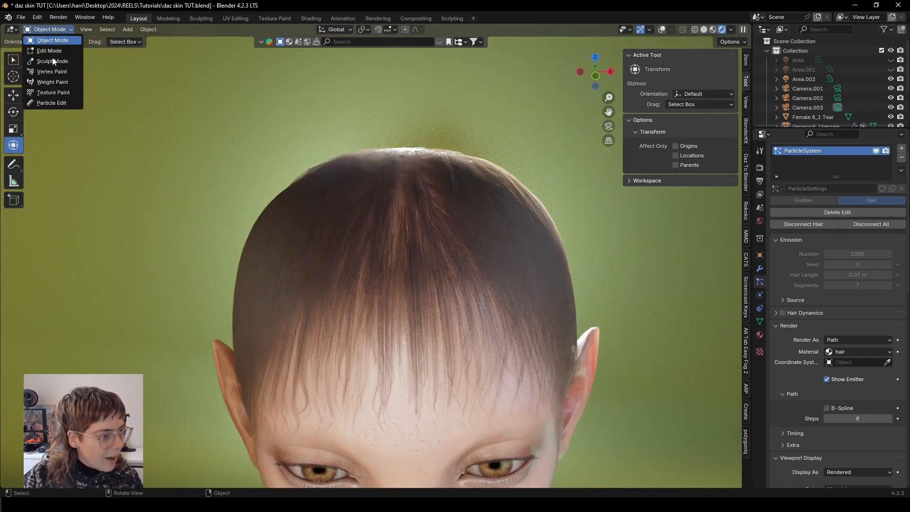
click(51, 103)
click(663, 29)
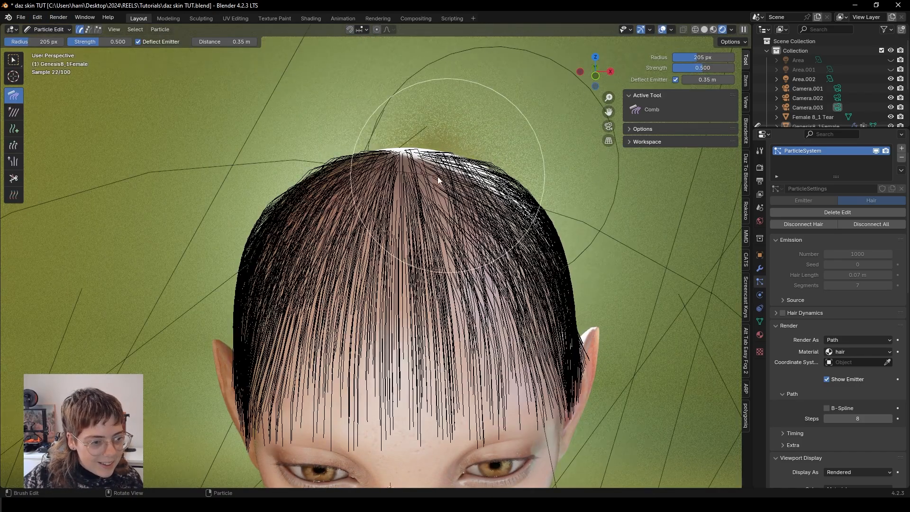
click(705, 30)
scroll(524, 328, down, 5)
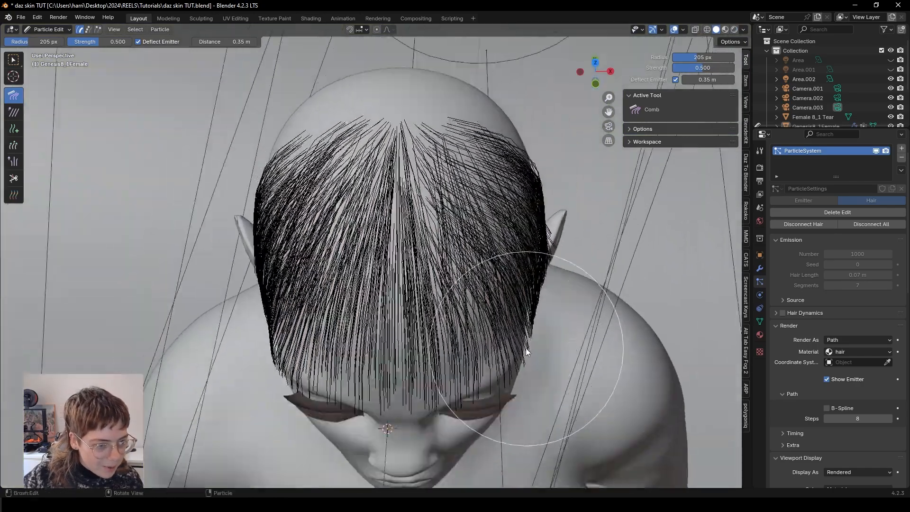
middle_drag(408, 223, 412, 297)
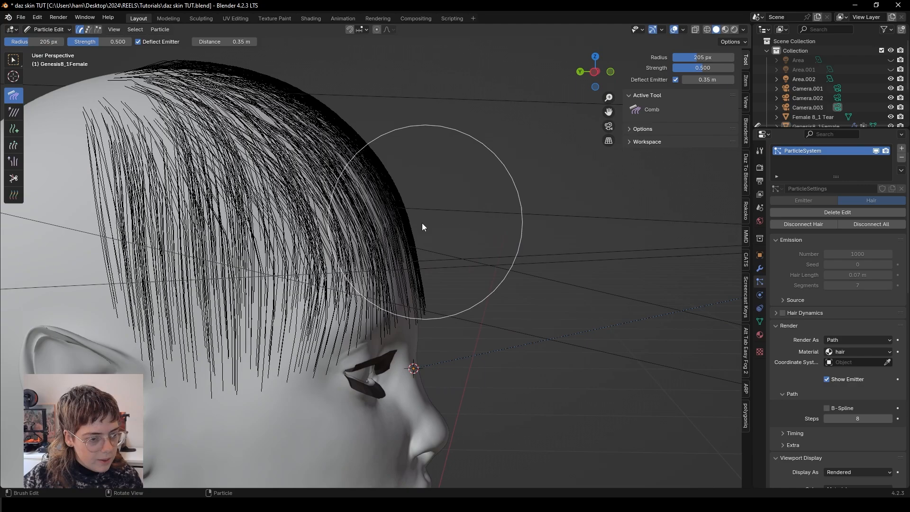
- Try the Smooth brush on the side hair and the Add brush, count 10, on the bare scalp behind the hairline
click(14, 111)
mouse_move(213, 189)
mouse_down()
mouse_move(211, 369)
mouse_move(234, 329)
mouse_move(238, 391)
mouse_up()
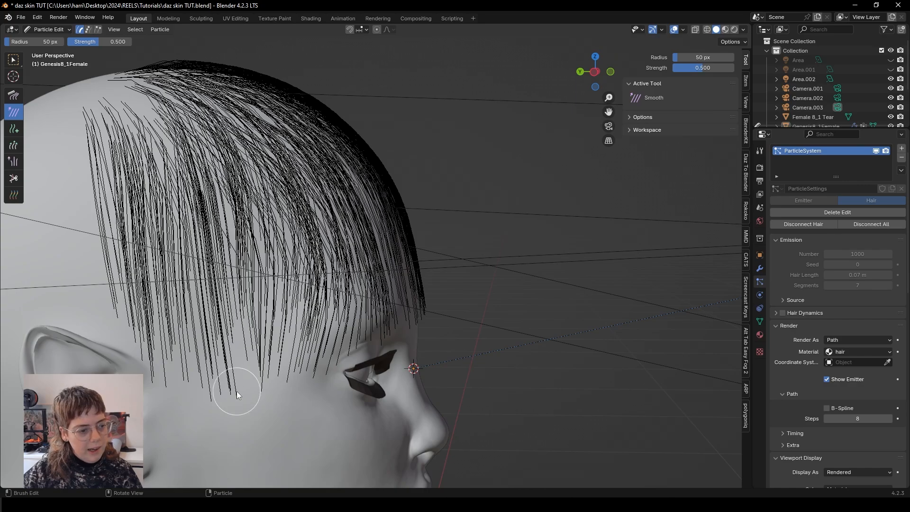
click(16, 129)
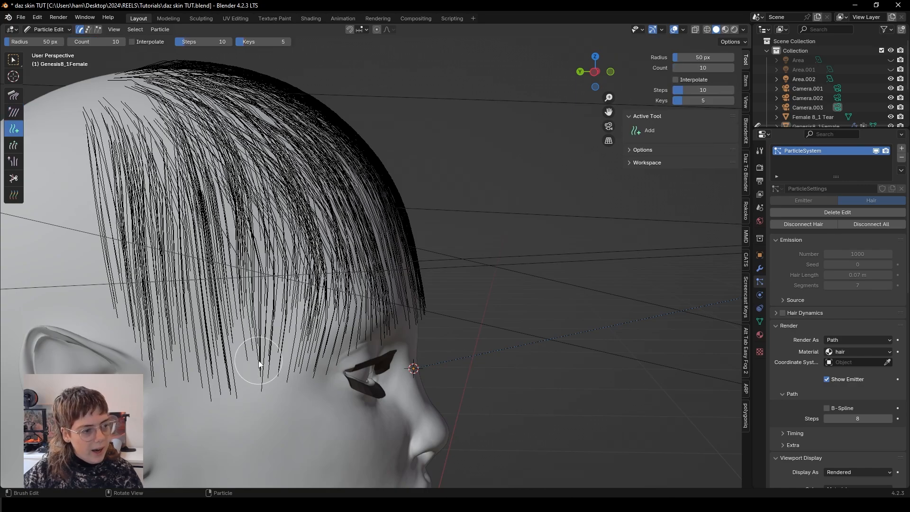
click(135, 122)
ctrl+middle_drag(200, 229, 339, 284)
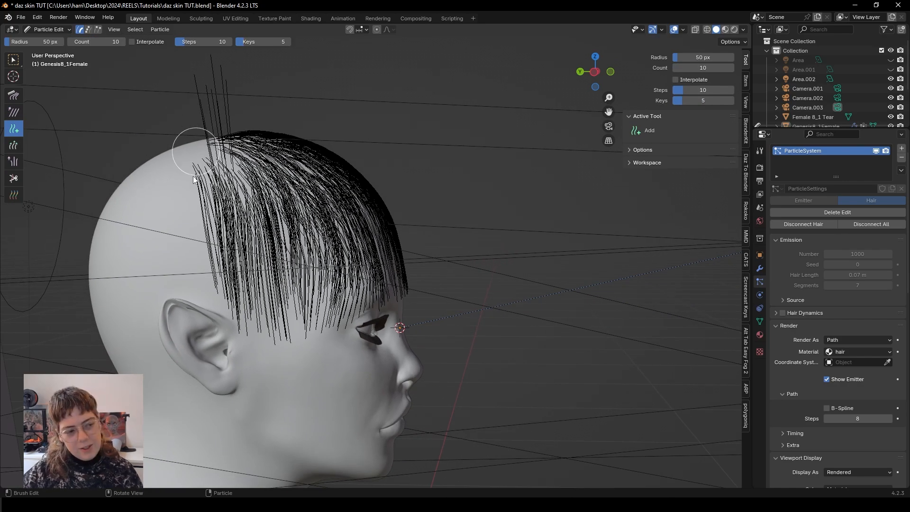
middle_drag(259, 215, 352, 242)
middle_drag(322, 224, 262, 232)
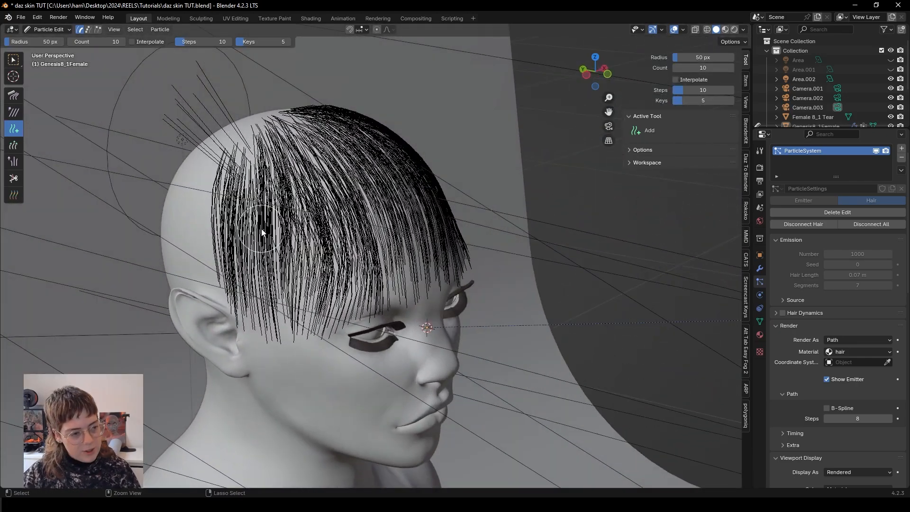
- Try lengthening strands at the side of the head with the Length brush in Grow mode, 50 px radius and 0.500 strength
click(14, 146)
mouse_move(297, 283)
mouse_down()
mouse_move(270, 225)
mouse_move(267, 338)
mouse_up()
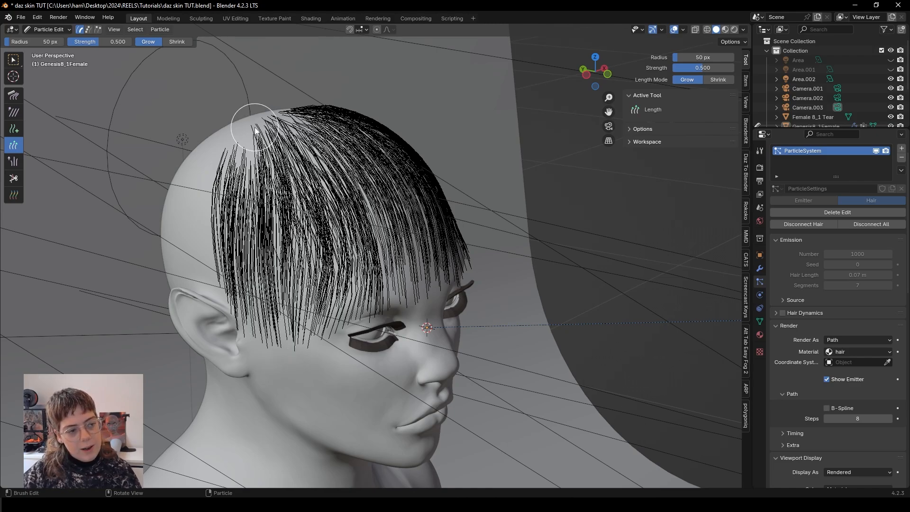
middle_drag(256, 130, 250, 125)
mouse_move(251, 124)
mouse_down()
mouse_move(311, 227)
mouse_move(285, 156)
mouse_move(231, 168)
mouse_up()
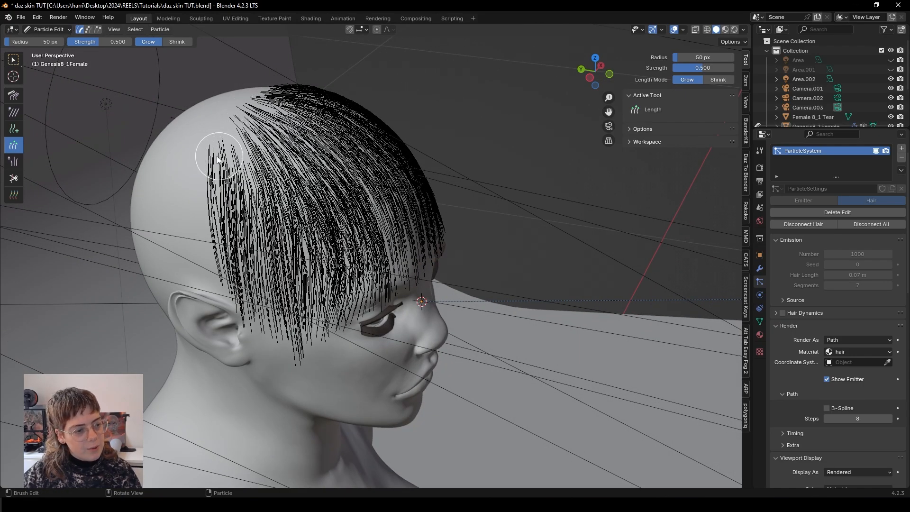
mouse_move(297, 327)
middle_down()
mouse_move(305, 349)
mouse_move(318, 327)
middle_up()
drag(318, 328, 330, 387)
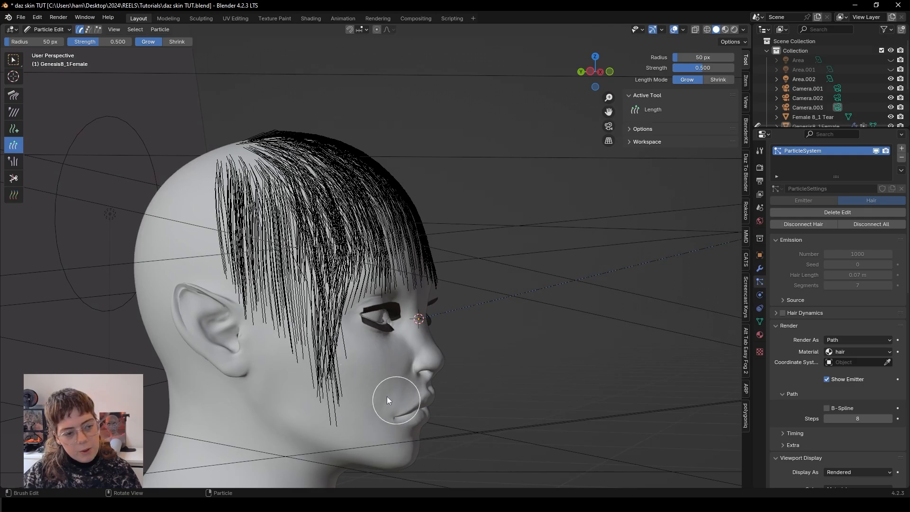
mouse_move(388, 401)
middle_down()
mouse_move(325, 385)
mouse_move(275, 393)
mouse_move(187, 379)
middle_up()
mouse_move(188, 380)
mouse_down()
mouse_move(180, 382)
mouse_move(201, 375)
mouse_move(196, 340)
mouse_move(184, 362)
mouse_up()
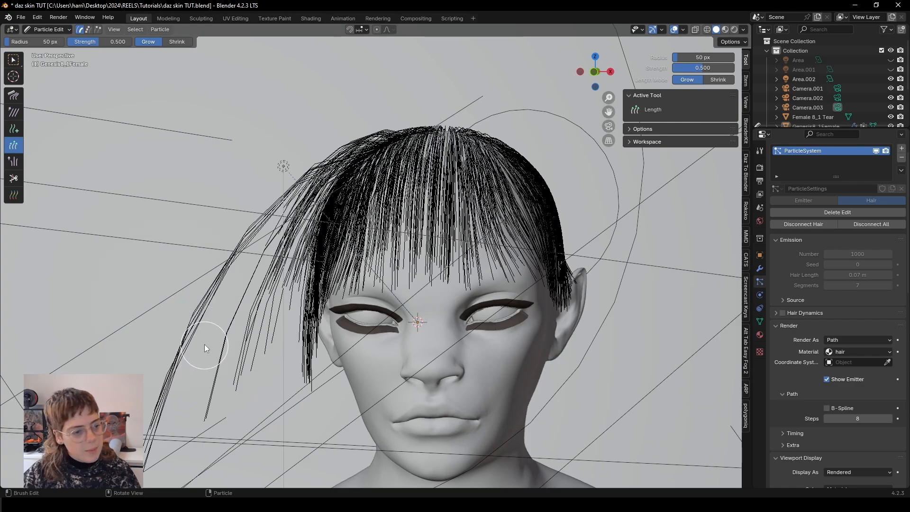
- Try the Puff brush in Add mode on the crown hair and the Cut brush on the long side strands
click(16, 160)
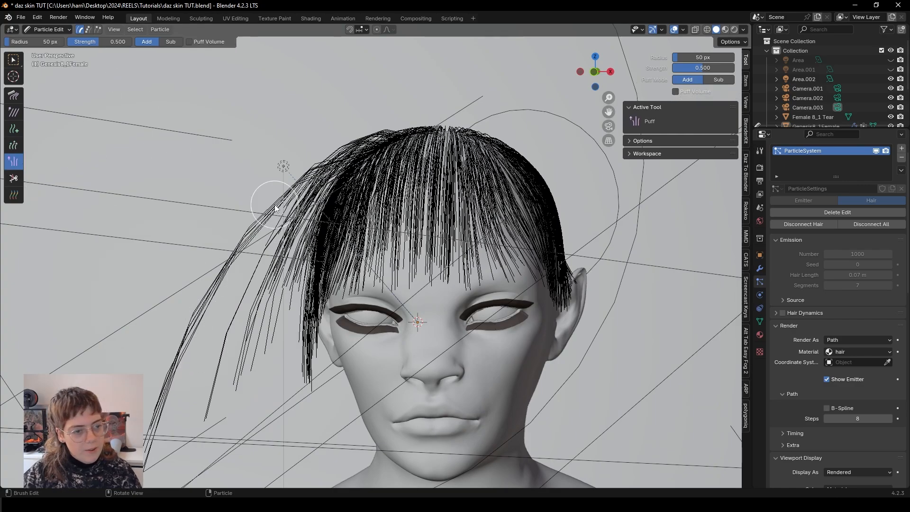
middle_drag(448, 184, 459, 182)
mouse_move(415, 148)
mouse_down()
mouse_move(468, 158)
mouse_move(504, 193)
mouse_move(519, 248)
mouse_move(514, 220)
mouse_move(275, 261)
mouse_move(474, 228)
mouse_move(479, 256)
mouse_up()
click(13, 178)
drag(171, 258, 325, 395)
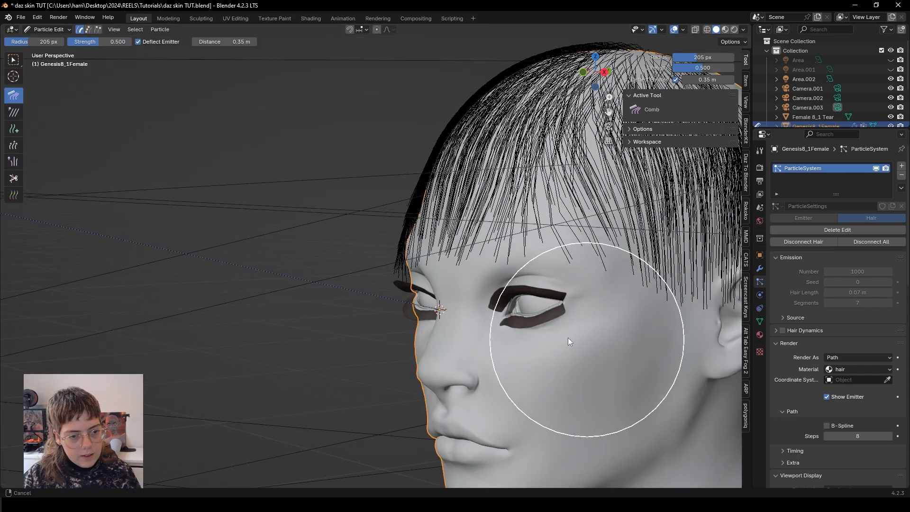
- Comb the fringe across the forehead and temples with the 205 px Comb brush, working from several angles
shift+middle_drag(568, 337, 389, 329)
middle_drag(388, 329, 339, 317)
mouse_move(566, 199)
mouse_down()
mouse_move(469, 278)
mouse_move(396, 249)
mouse_move(427, 244)
mouse_move(456, 290)
mouse_move(510, 226)
mouse_move(463, 299)
mouse_move(398, 274)
mouse_up()
mouse_move(399, 275)
middle_down()
mouse_move(438, 286)
mouse_move(462, 264)
middle_up()
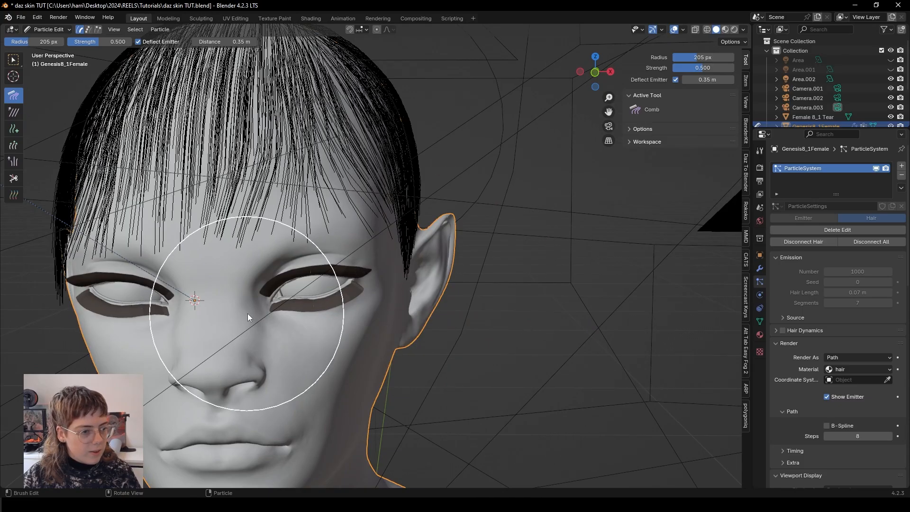
mouse_move(247, 314)
middle_down()
mouse_move(292, 281)
mouse_move(223, 275)
mouse_move(305, 237)
middle_up()
mouse_move(306, 237)
mouse_down()
mouse_move(263, 261)
mouse_move(335, 204)
mouse_move(239, 234)
mouse_move(147, 152)
mouse_move(184, 245)
mouse_move(206, 272)
mouse_up()
mouse_move(205, 272)
middle_down()
mouse_move(247, 312)
mouse_move(255, 277)
middle_up()
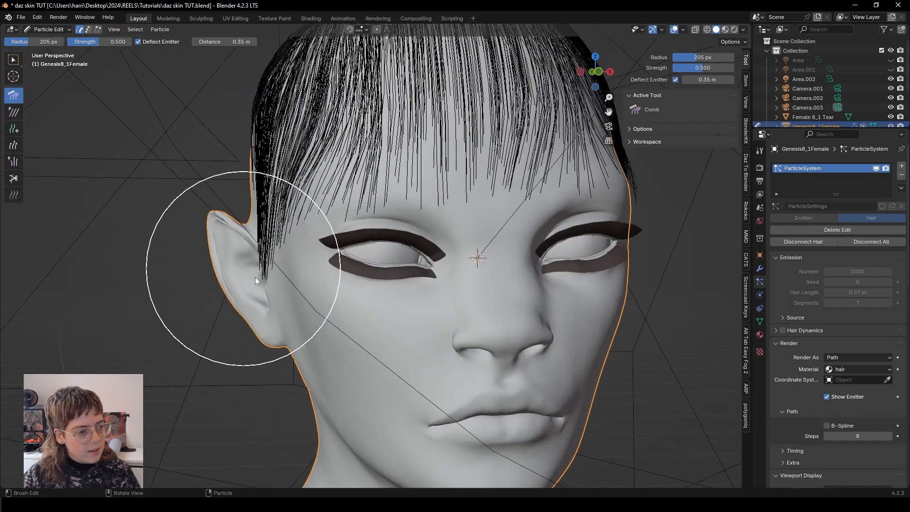
- Return to Object Mode and display the combed hair in rendered shading
click(61, 30)
click(45, 39)
scroll(382, 280, down, 4)
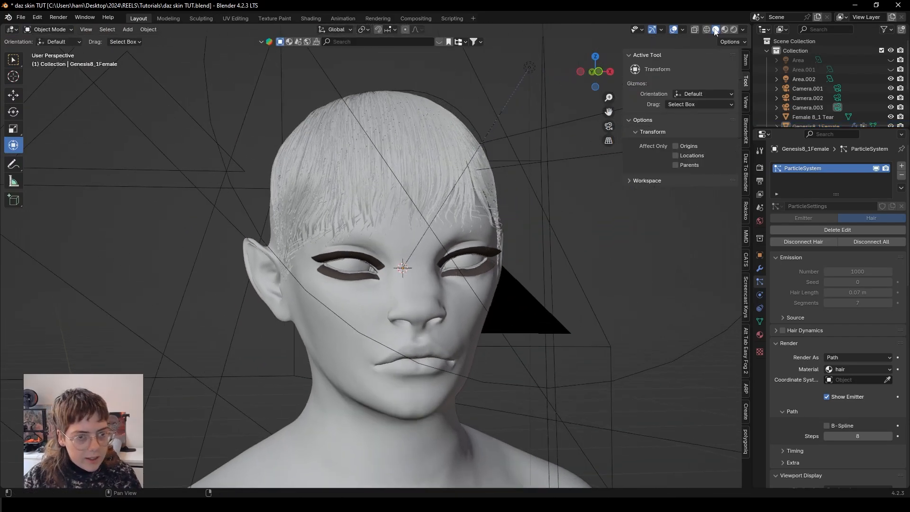
click(731, 30)
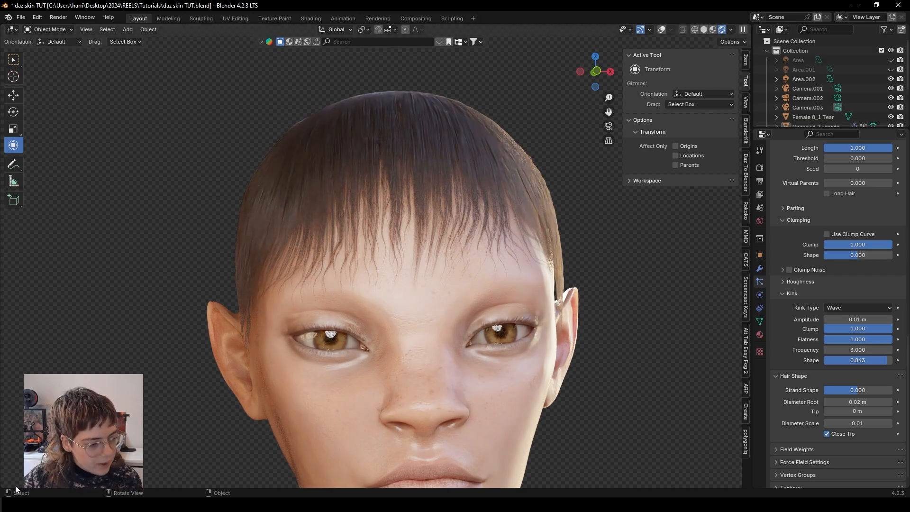
- Split the 3D view in two and turn the second area into a Shader Editor showing the hair material
mouse_move(747, 23)
mouse_down()
mouse_move(691, 71)
mouse_move(496, 189)
mouse_up()
key(n)
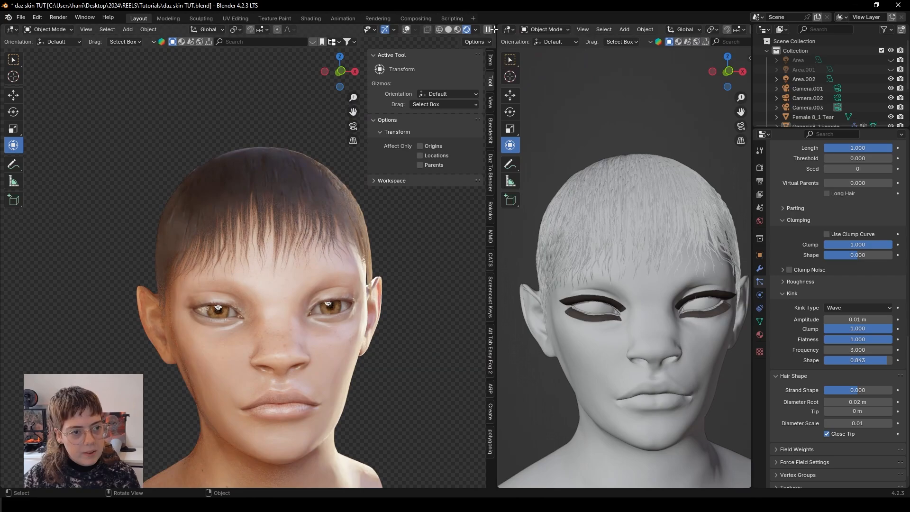
click(508, 30)
click(531, 117)
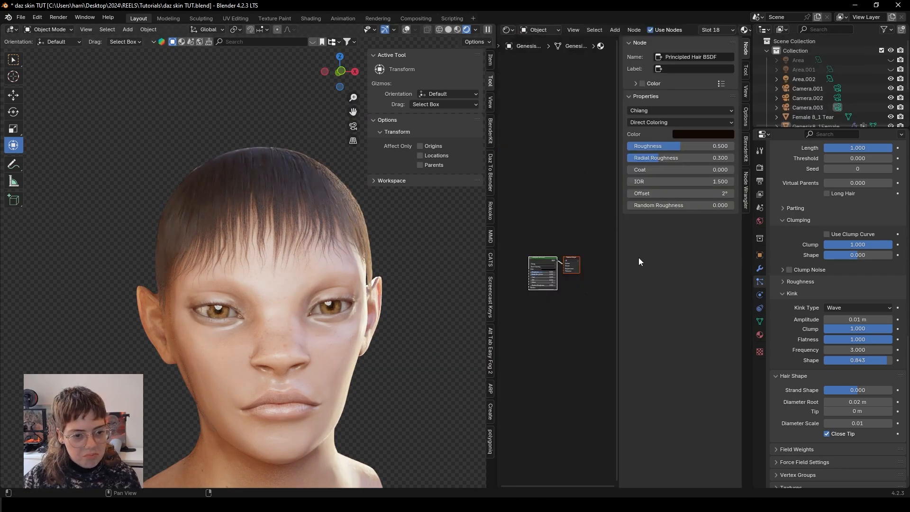
scroll(581, 303, up, 3)
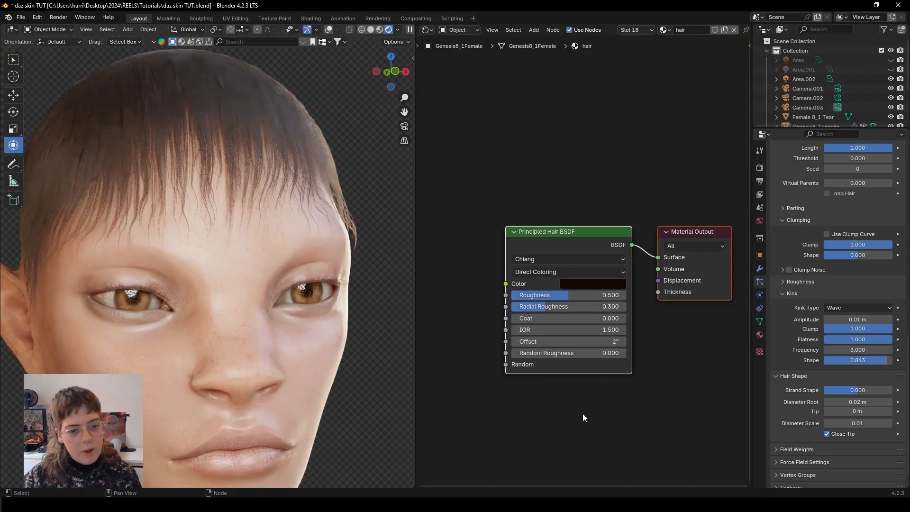
- Add a Curves Info node before the Principled Hair BSDF in the hair material
scroll(582, 413, down, 1)
scroll(530, 369, down, 1)
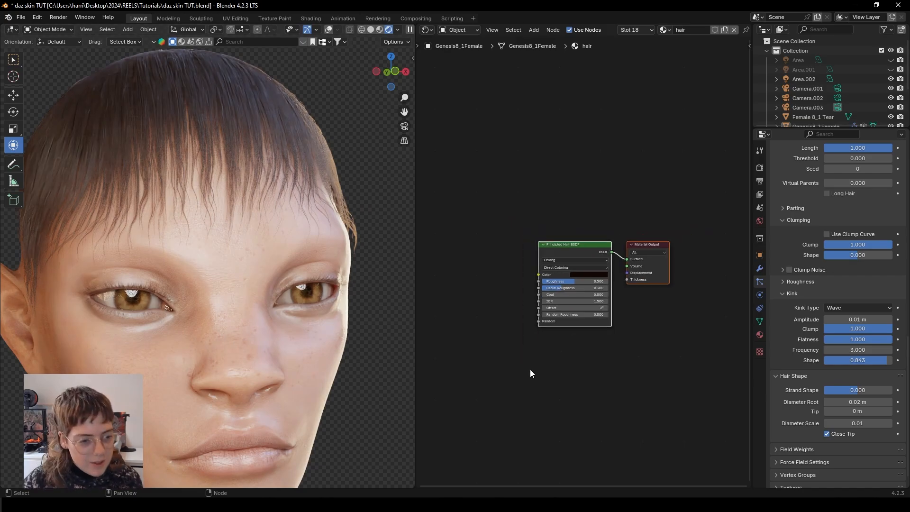
scroll(530, 369, up, 1)
scroll(551, 349, down, 1)
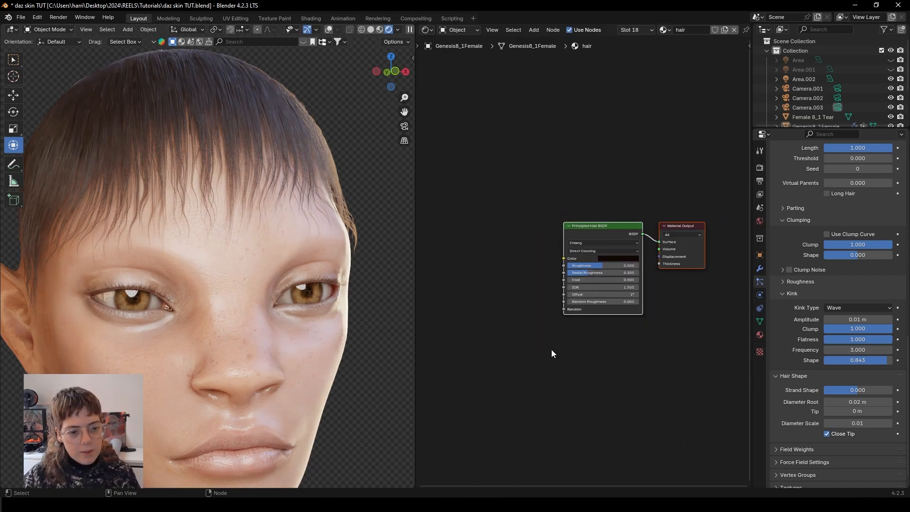
key(shift+a)
click(514, 323)
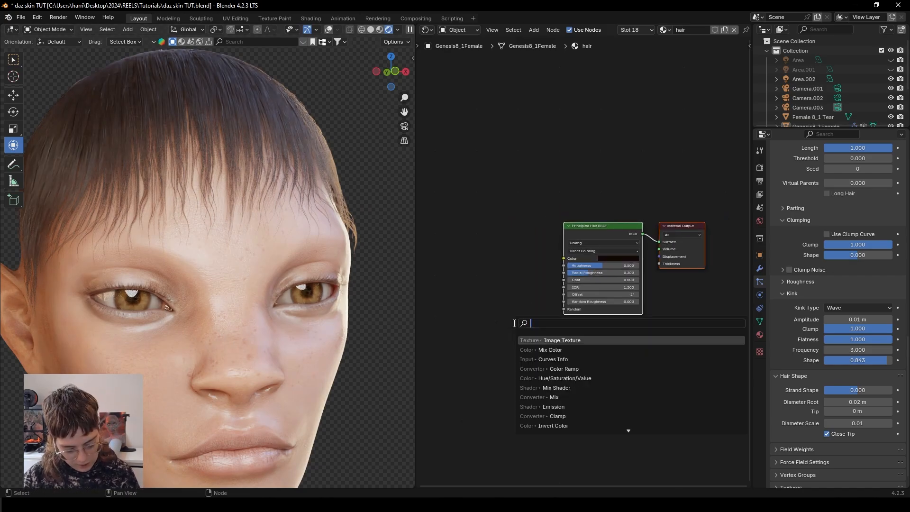
text(info)
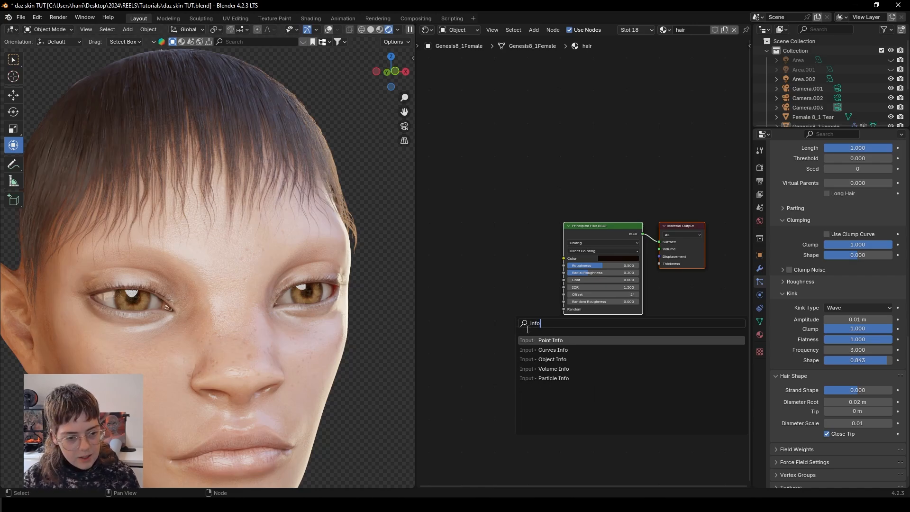
click(558, 350)
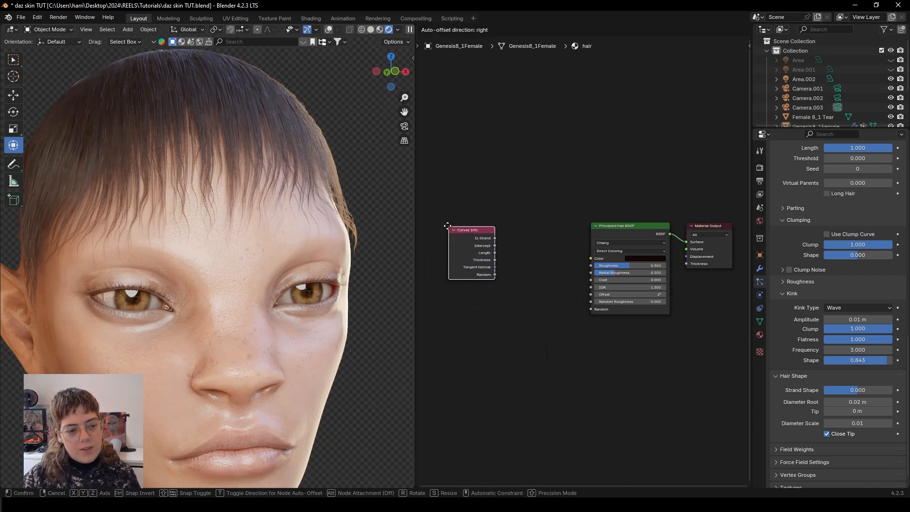
click(254, 132)
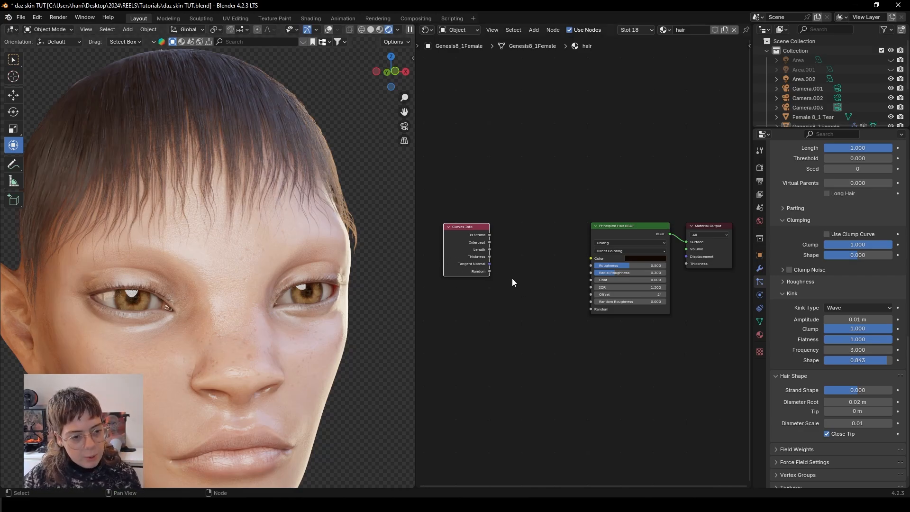
- Insert a Color Ramp driven by the Curves Info Intercept and connect its Color output to the Principled Hair BSDF Color
drag(490, 242, 519, 250)
text(c)
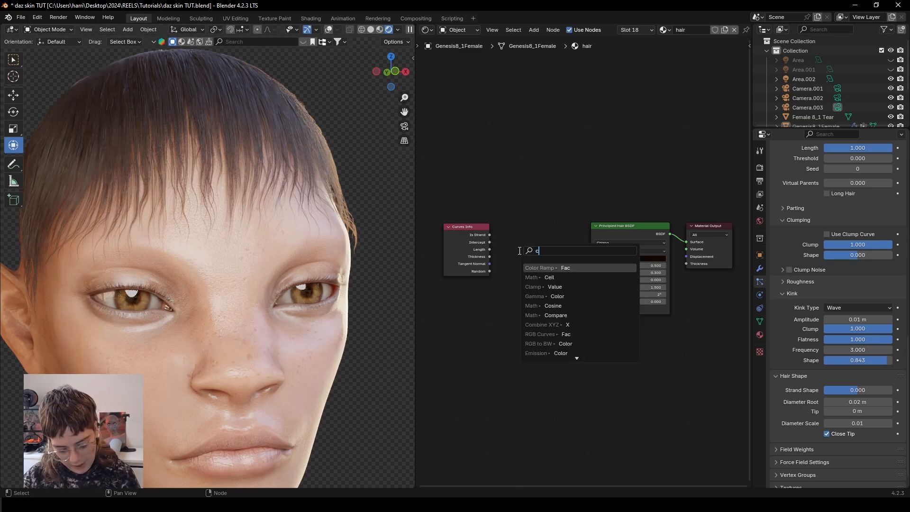
text(olor r)
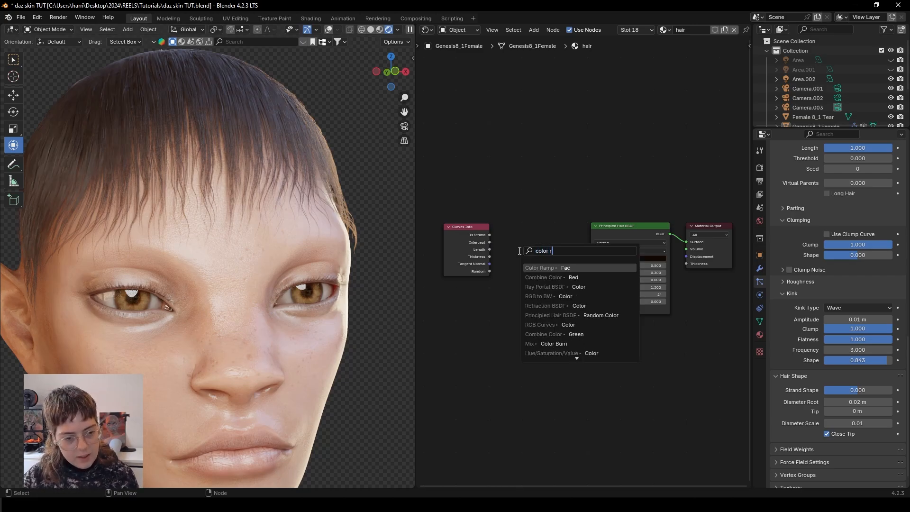
click(560, 268)
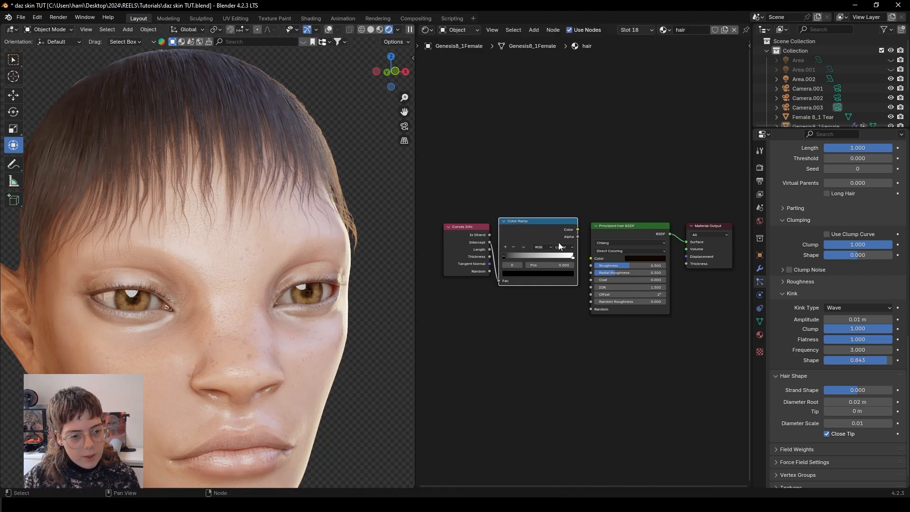
drag(460, 244, 440, 256)
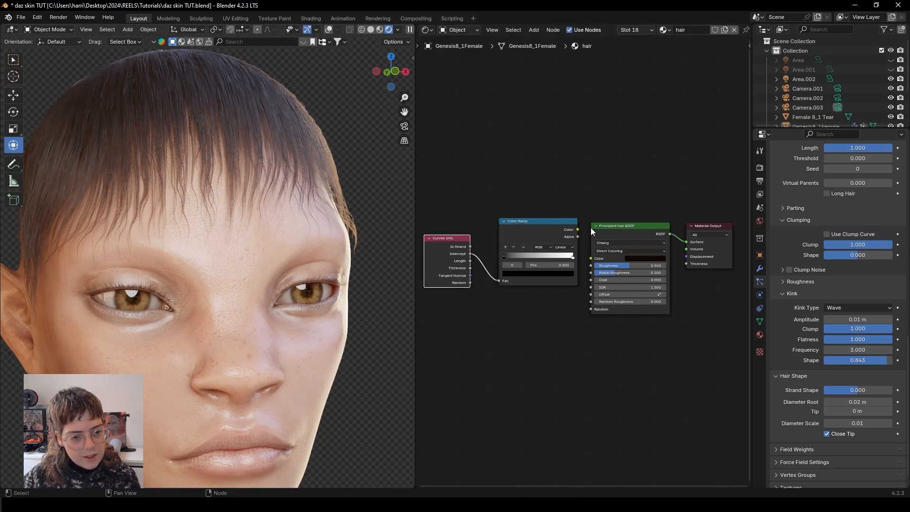
drag(586, 259, 587, 259)
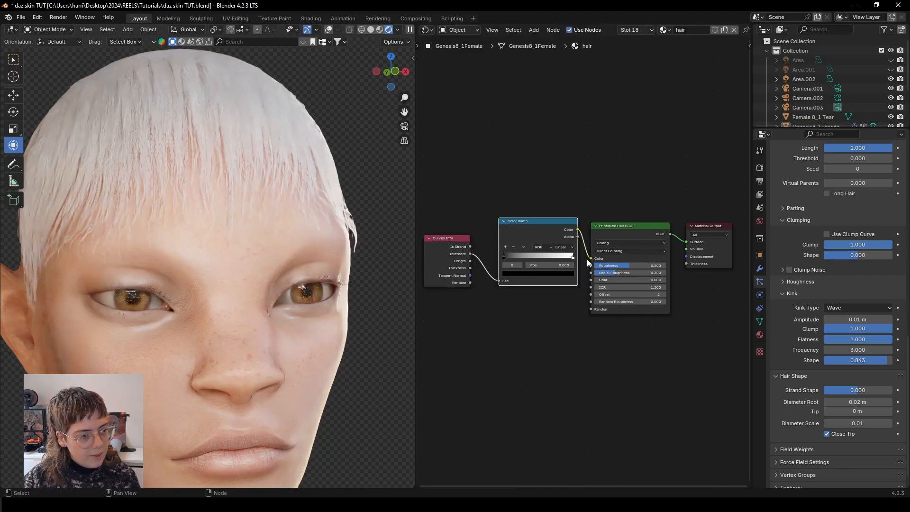
- Move the Color Ramp's black stop to 0.373 and its white stop to 0.600, checking the root-to-tip gradient around the head
drag(505, 257, 528, 257)
shift+middle_drag(242, 224, 327, 287)
shift+middle_drag(327, 287, 229, 328)
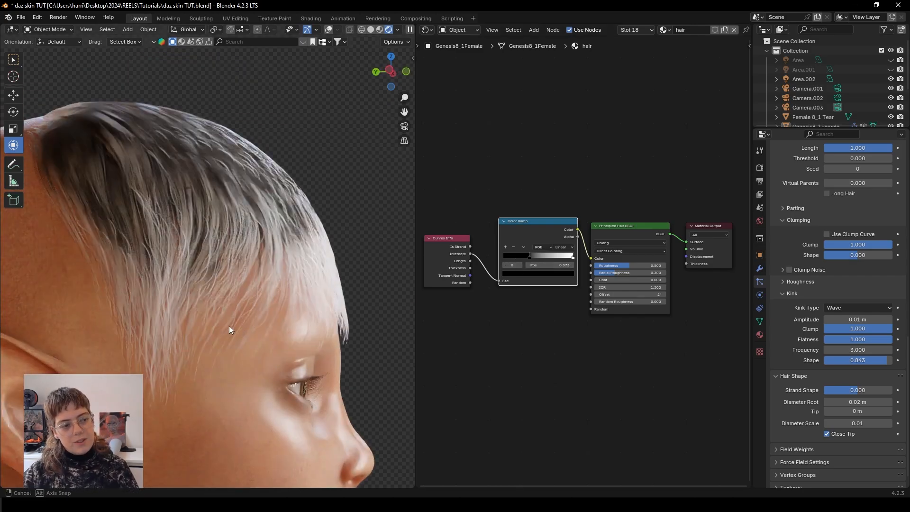
scroll(212, 327, up, 5)
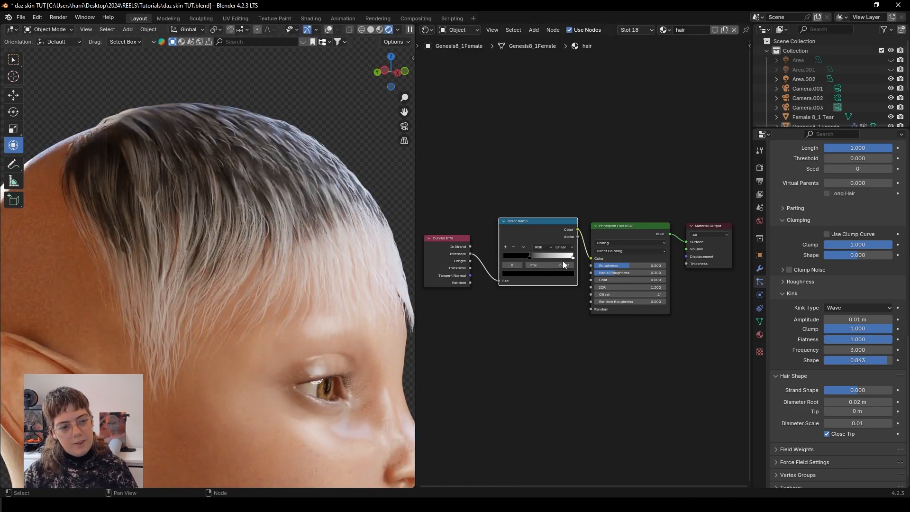
drag(573, 256, 544, 258)
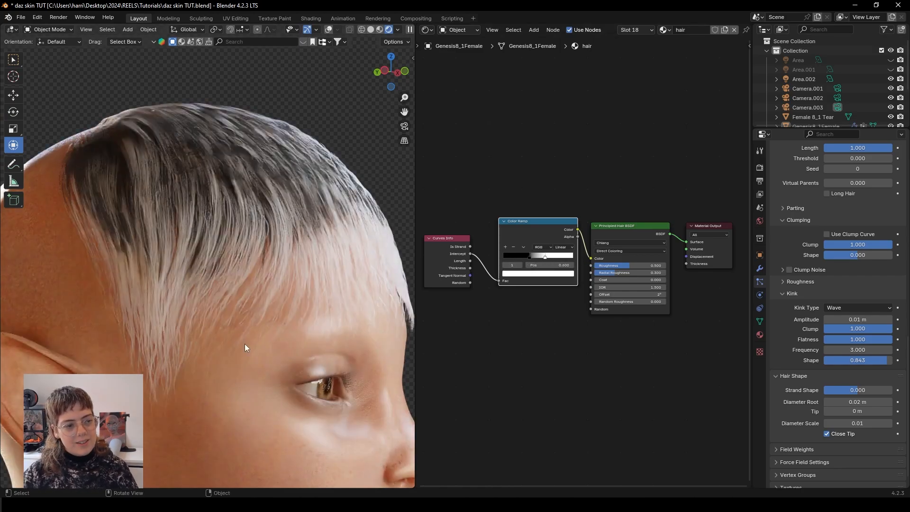
middle_drag(247, 346, 150, 328)
scroll(157, 326, down, 3)
scroll(541, 268, up, 5)
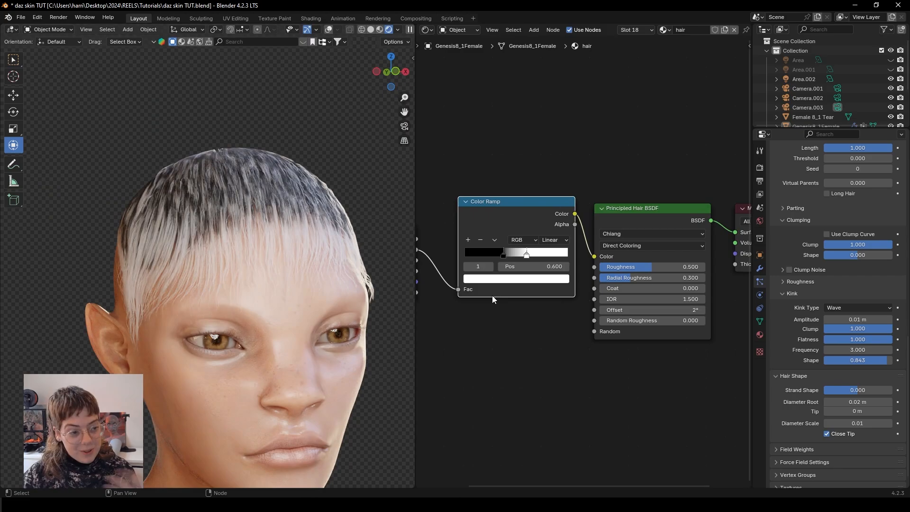
- Move the Color Ramp's black stop to 0.173 and its white stop to 1.000, and make the black stop active
drag(503, 255, 483, 254)
middle_drag(238, 258, 300, 318)
middle_drag(282, 349, 256, 391)
drag(527, 256, 576, 257)
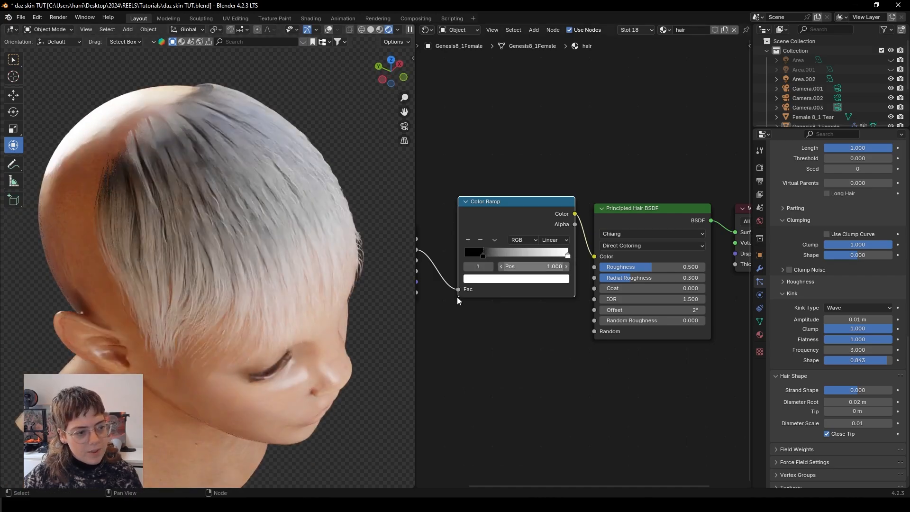
middle_drag(287, 299, 237, 266)
shift+middle_drag(237, 265, 256, 287)
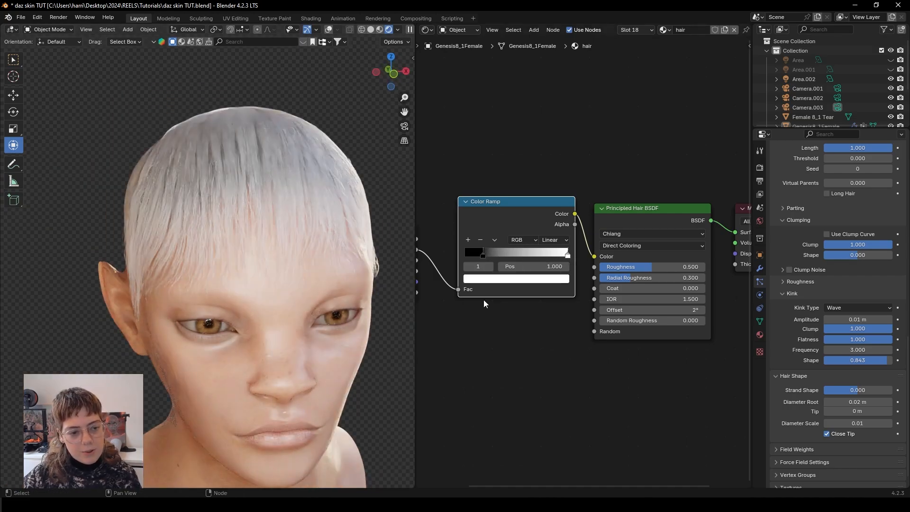
click(484, 256)
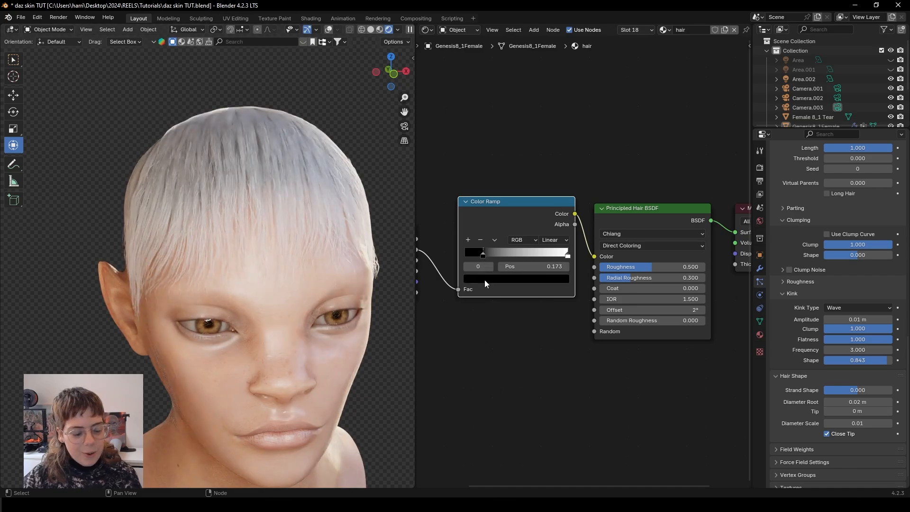
- Colour the Color Ramp's first stop muted green with Hue 0.416, Saturation 0.473 and Value 0.164, and its last stop olive yellow
click(485, 280)
click(561, 174)
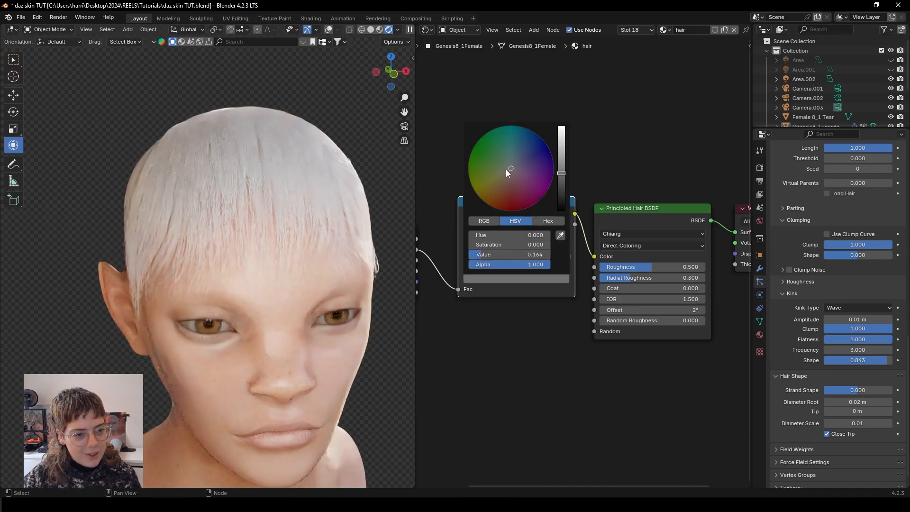
mouse_move(506, 170)
mouse_down()
mouse_move(510, 182)
mouse_move(514, 165)
mouse_up()
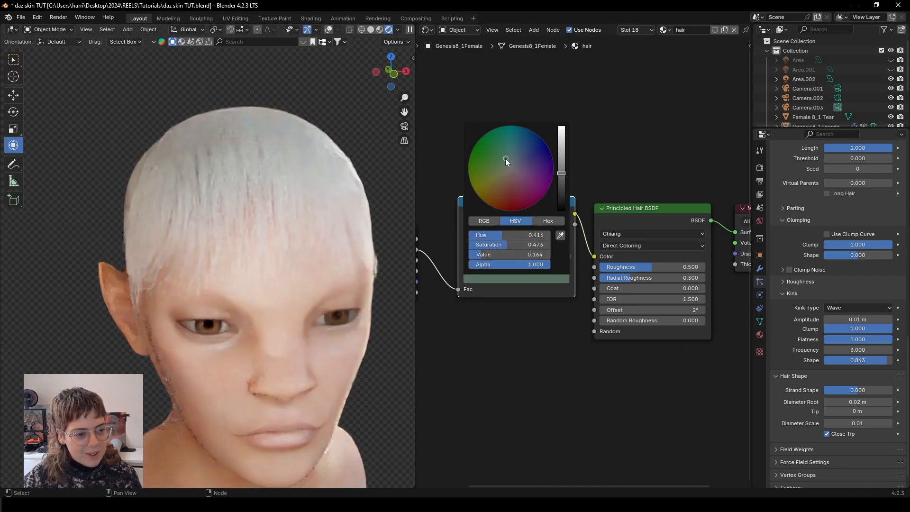
click(568, 256)
click(493, 279)
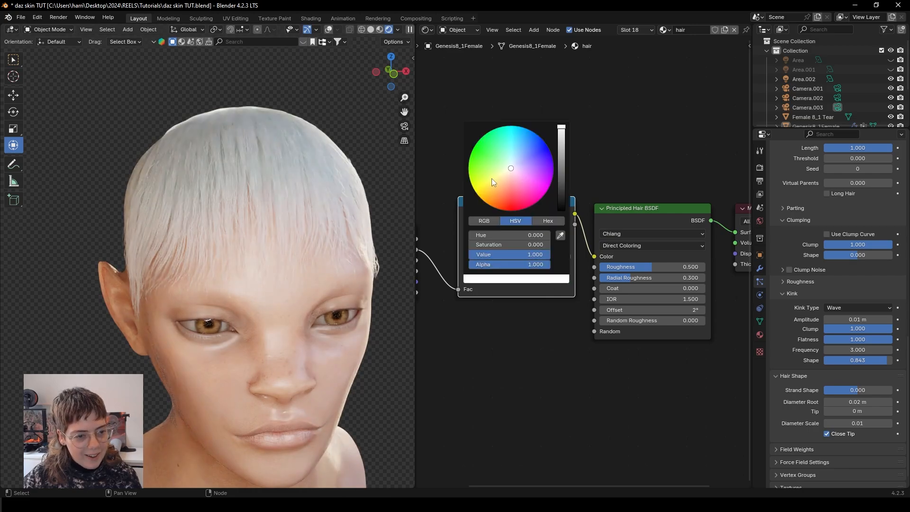
drag(491, 178, 500, 176)
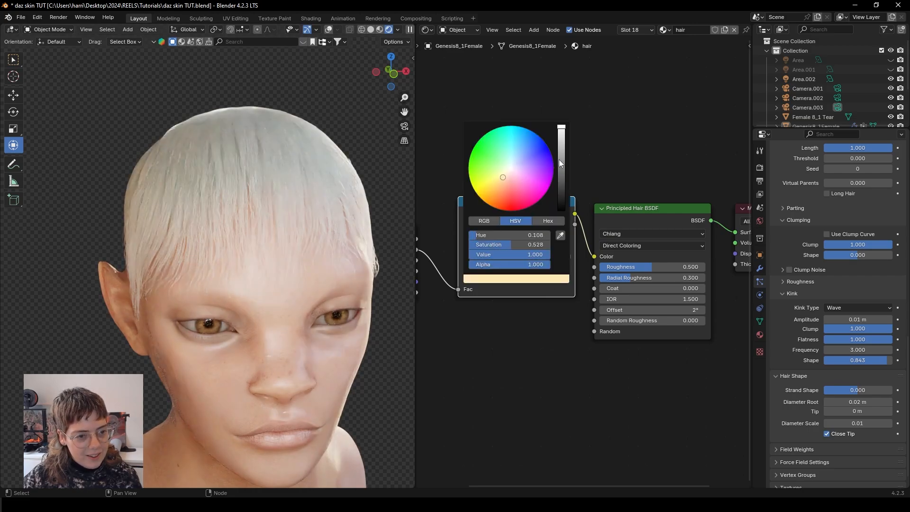
drag(561, 160, 561, 163)
drag(500, 176, 492, 180)
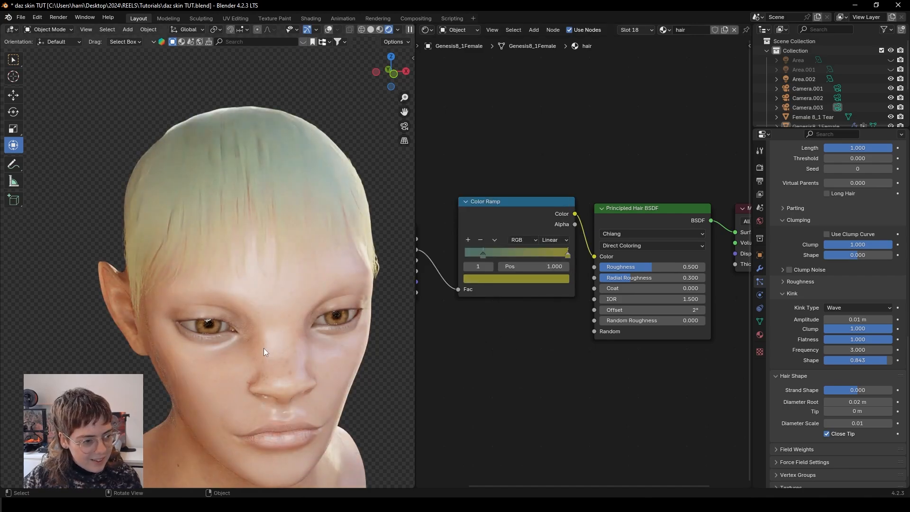
middle_drag(264, 348, 197, 349)
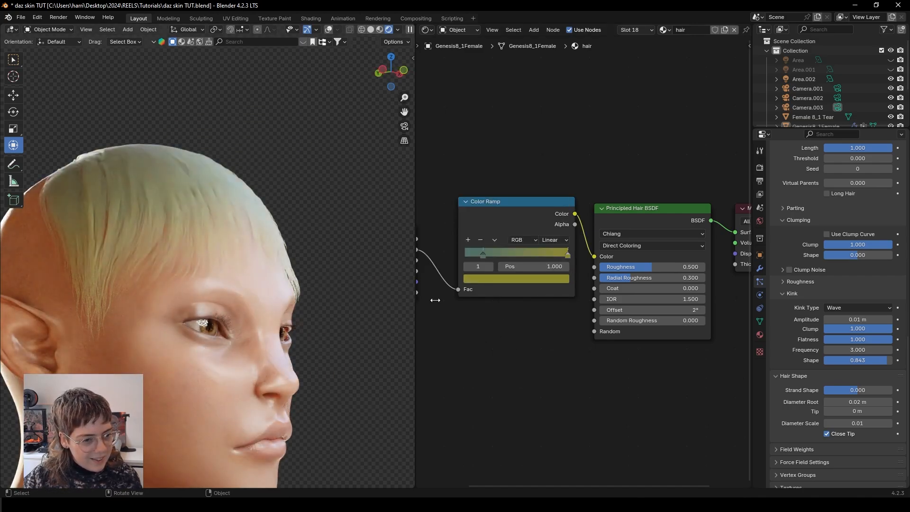
- Swap the ramp's stop order, placing green at 0.527 and yellow at 0.155, and darken the yellow stop to near black
click(531, 279)
drag(558, 180, 561, 190)
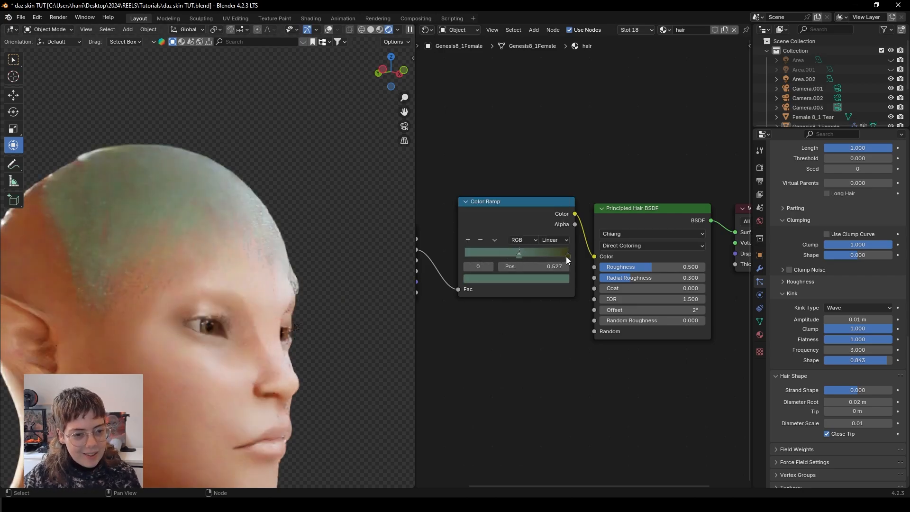
drag(568, 256, 478, 256)
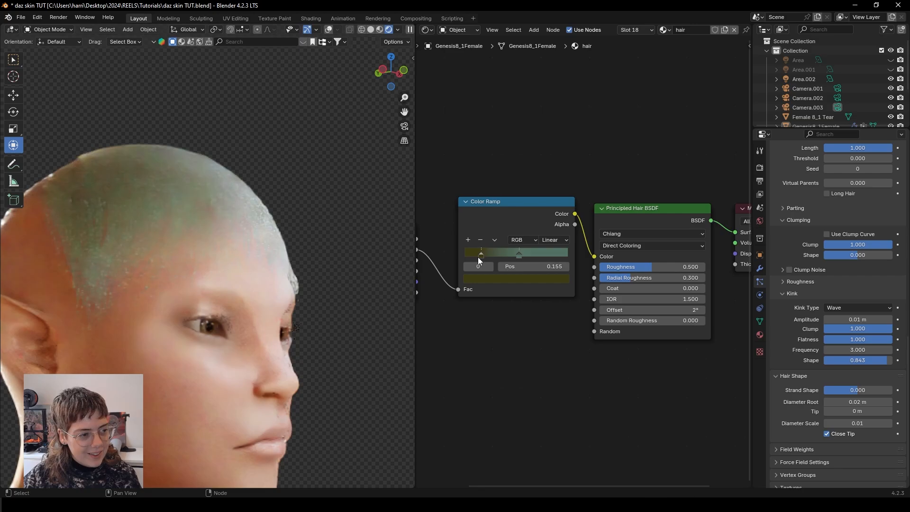
click(487, 282)
click(558, 207)
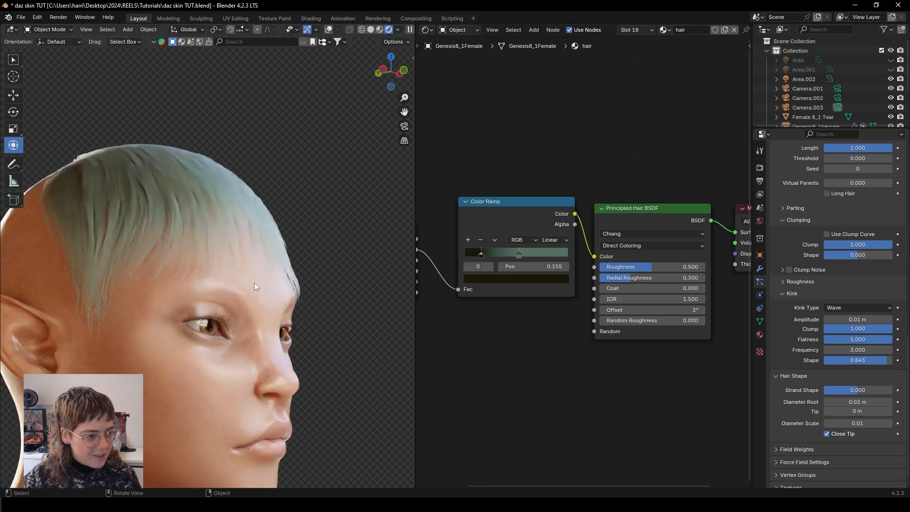
- Recolour the Color Ramp's green stop at 0.527 to a reddish brown
middle_drag(255, 286, 259, 326)
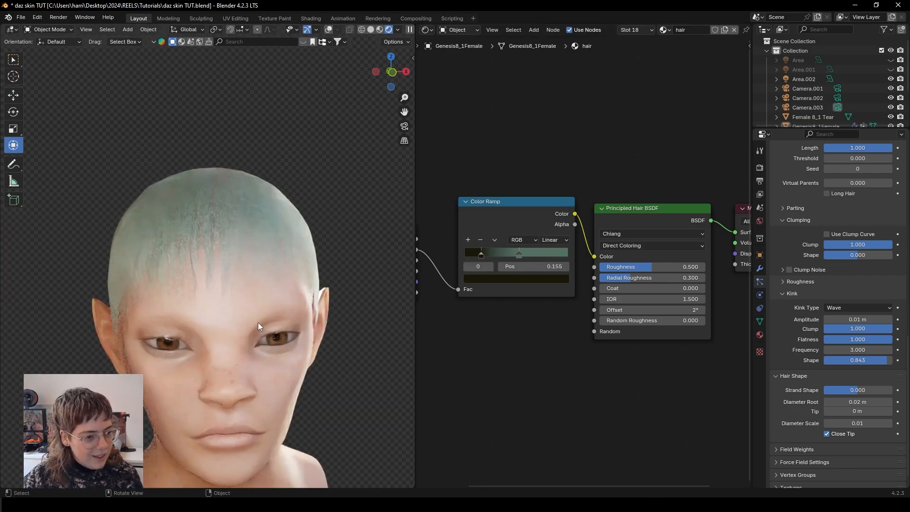
scroll(260, 324, up, 2)
scroll(223, 358, up, 2)
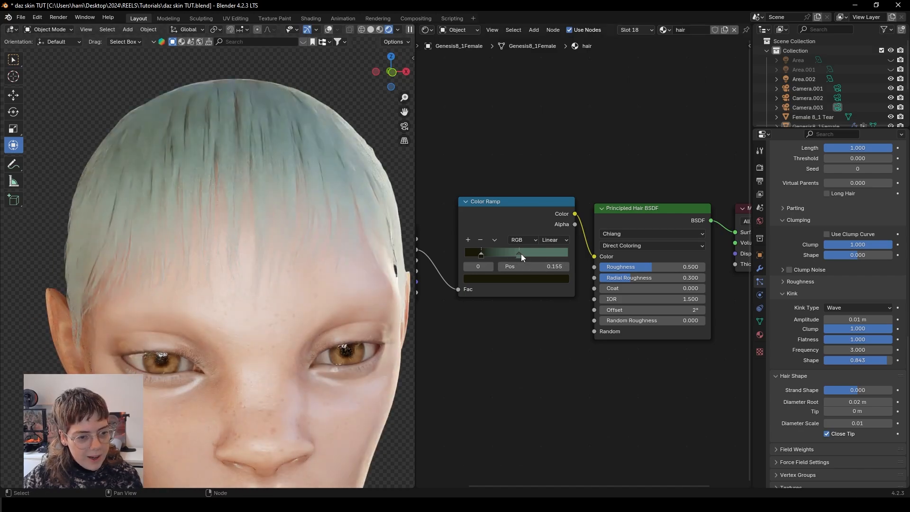
click(521, 255)
click(517, 278)
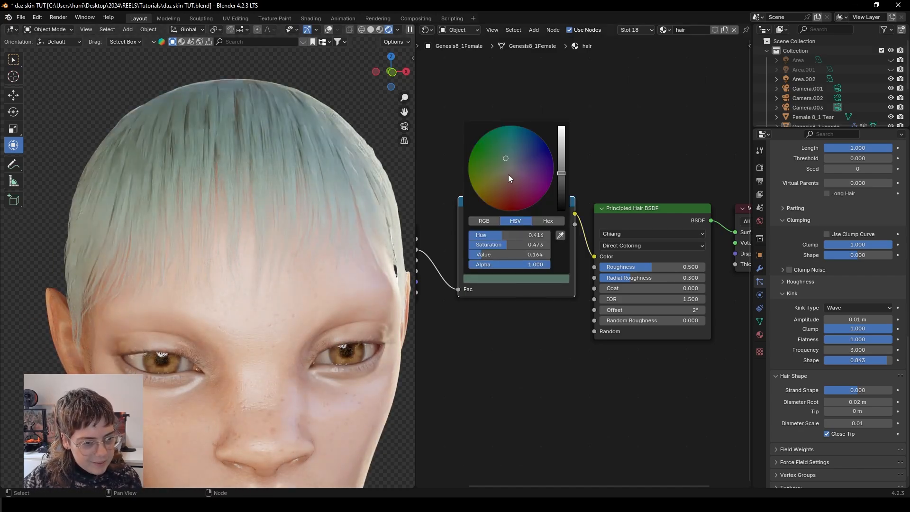
click(509, 175)
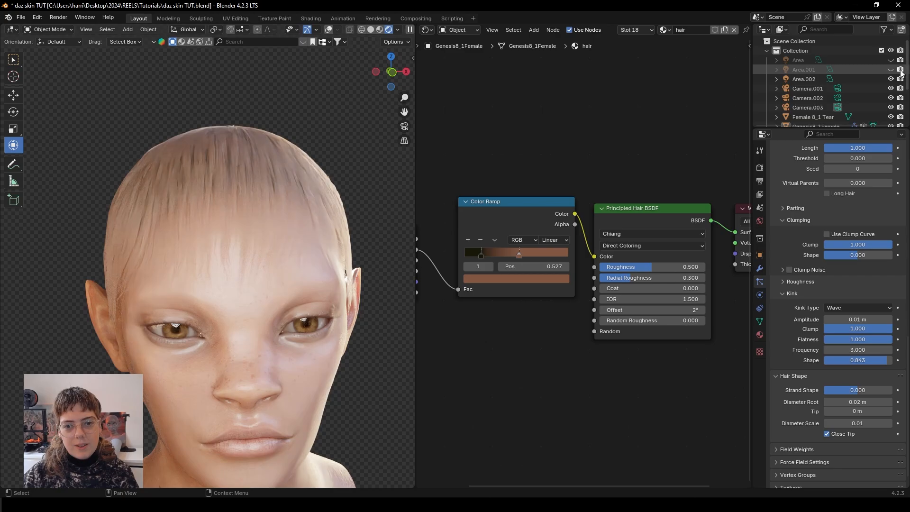
- Unhide the Area and Area.001 lights and the backdrop Plane in the viewport
scroll(860, 115, down, 4)
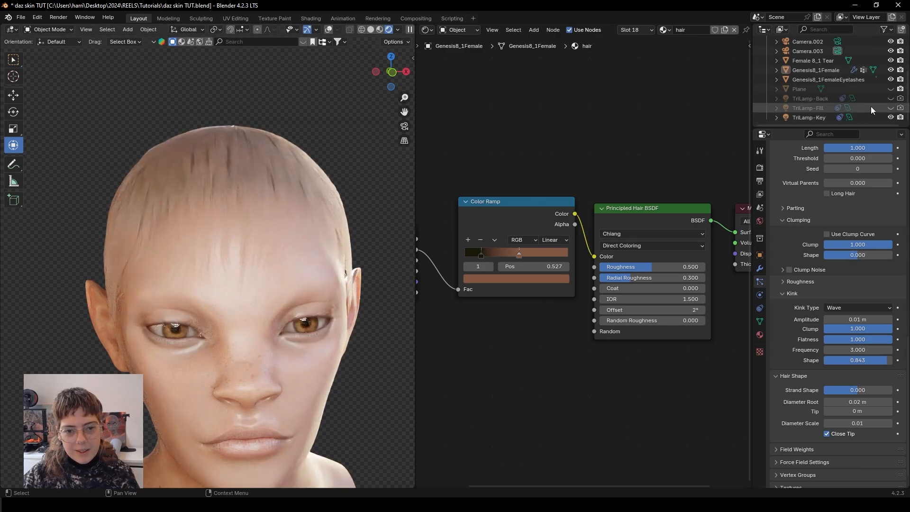
click(891, 98)
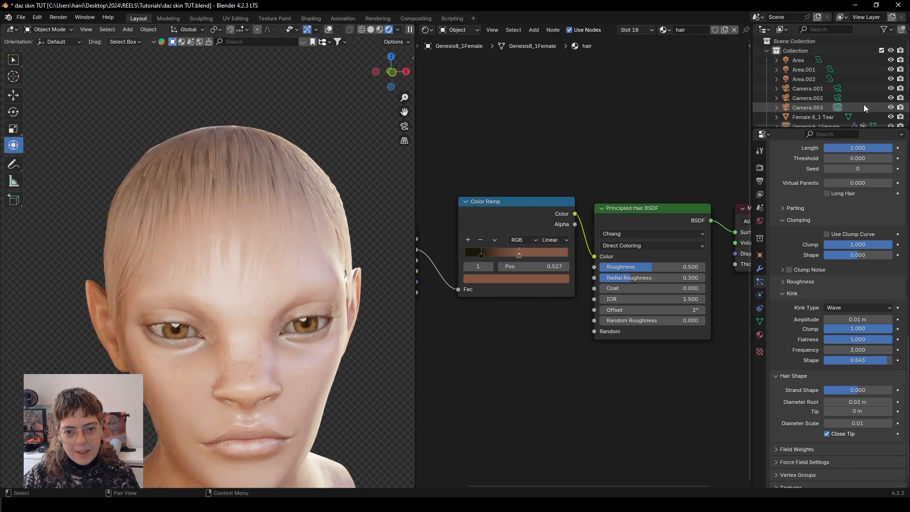
click(891, 89)
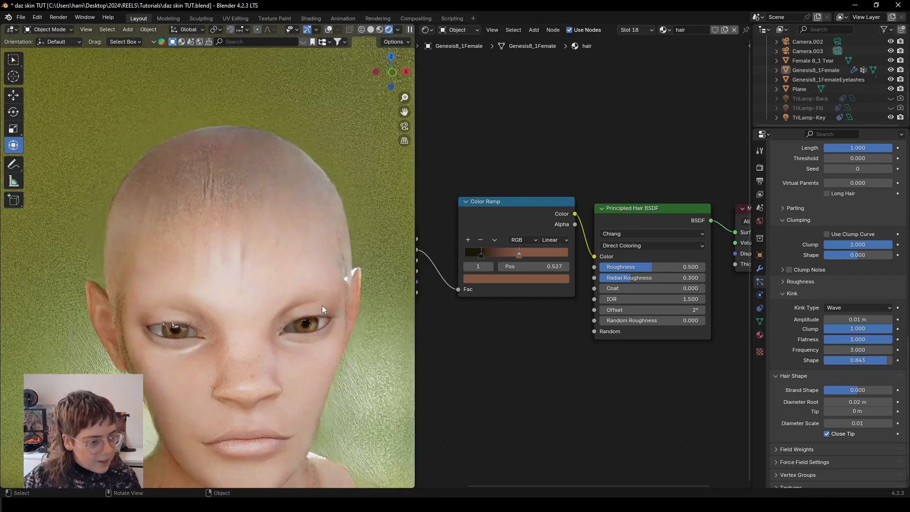
- Enable Scene World lighting for the rendered viewport
scroll(306, 317, down, 5)
click(398, 30)
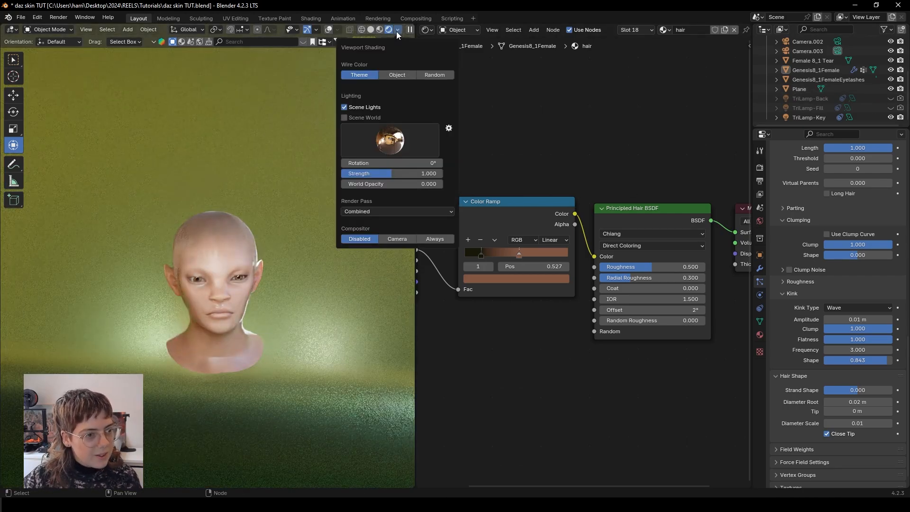
click(344, 118)
scroll(256, 303, up, 6)
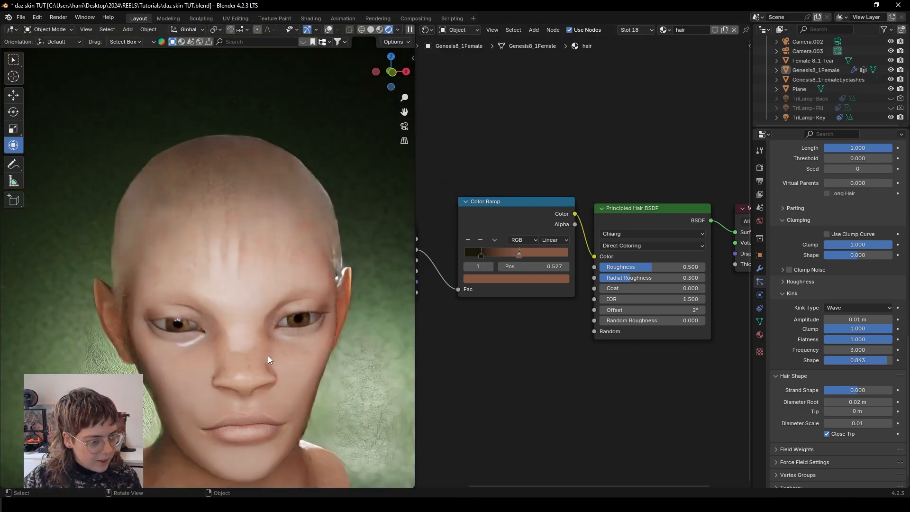
- Recolour the Color Ramp's brown stop at 0.527 to a pale blue-grey
middle_drag(266, 309, 311, 306)
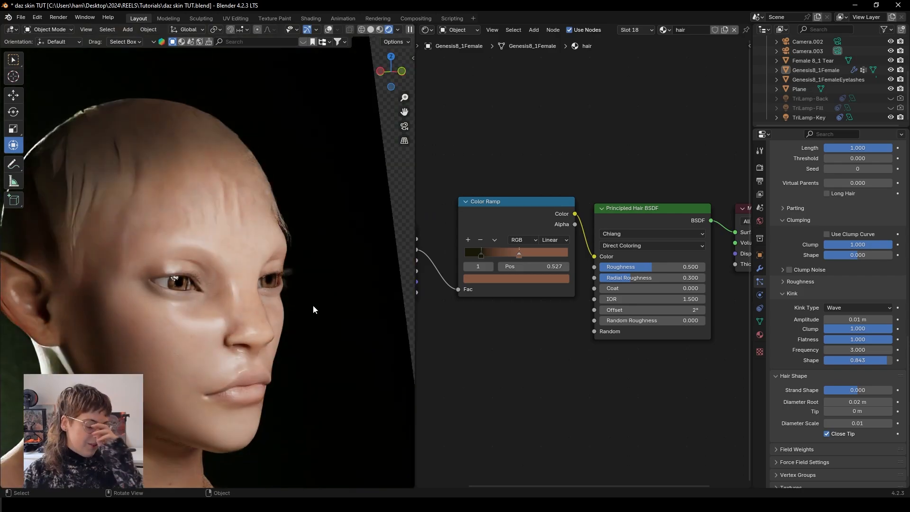
middle_drag(252, 337, 271, 331)
scroll(274, 328, up, 2)
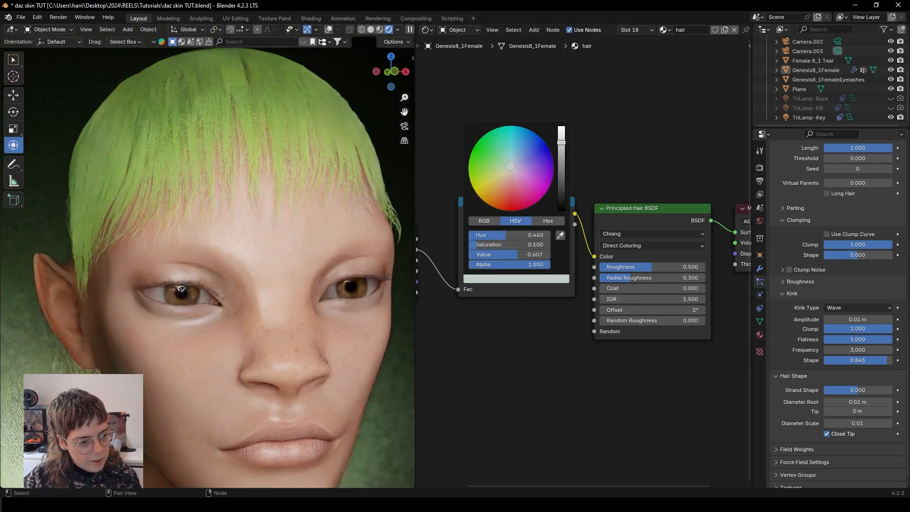
drag(512, 164, 561, 179)
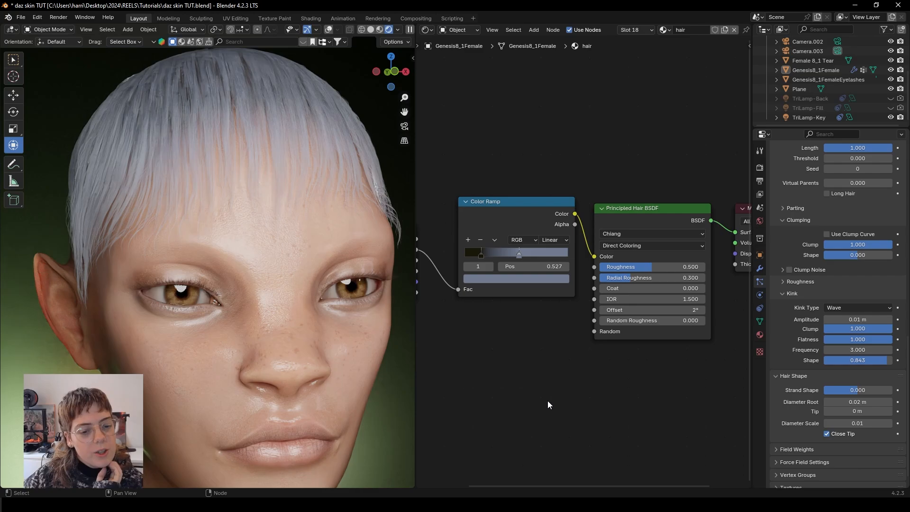
- Set the Principled Hair BSDF's Roughness to 0.273, Radial Roughness to 0.759 and Random Roughness to 0.114
mouse_move(639, 320)
mouse_down()
mouse_move(673, 320)
mouse_move(639, 320)
mouse_up()
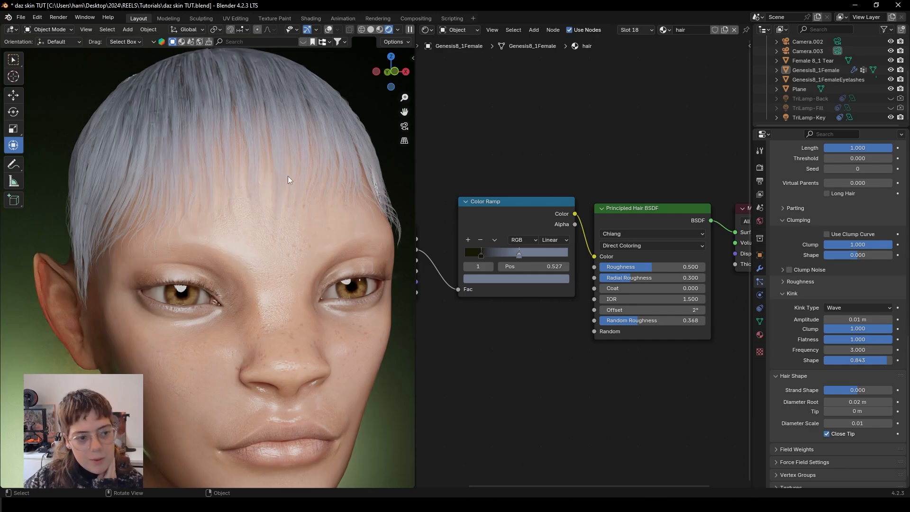
drag(630, 267, 595, 267)
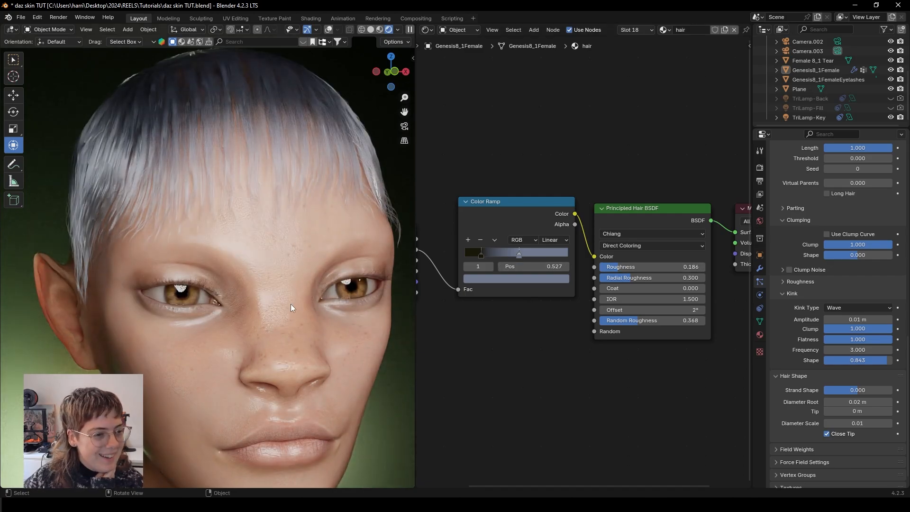
middle_drag(291, 304, 239, 334)
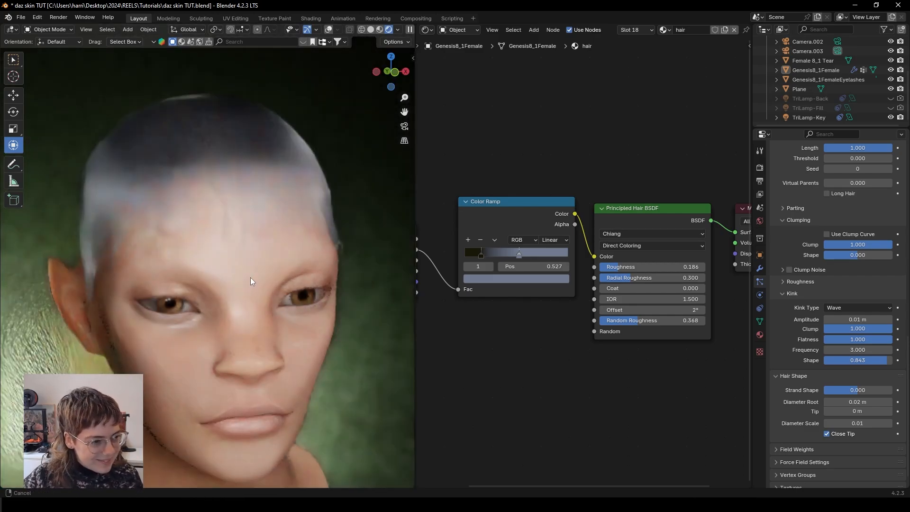
drag(636, 320, 606, 321)
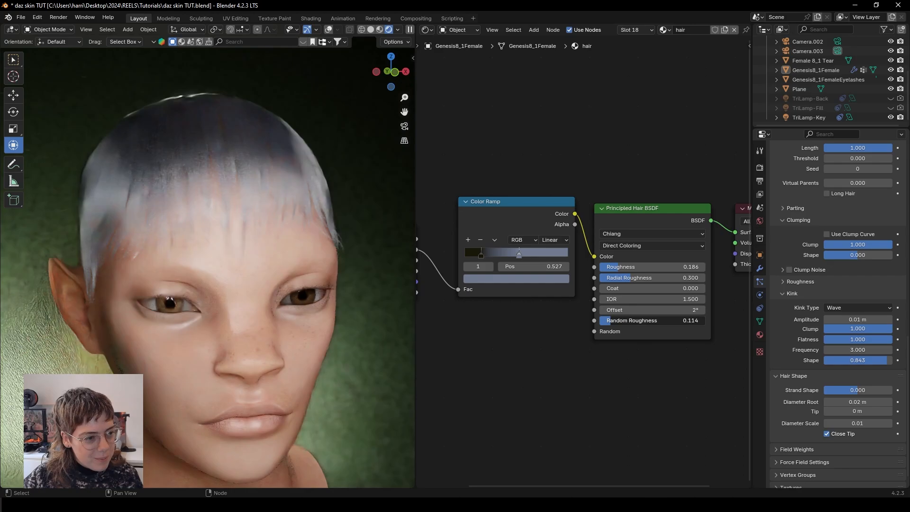
mouse_move(629, 280)
mouse_down()
mouse_move(679, 278)
mouse_move(638, 266)
mouse_up()
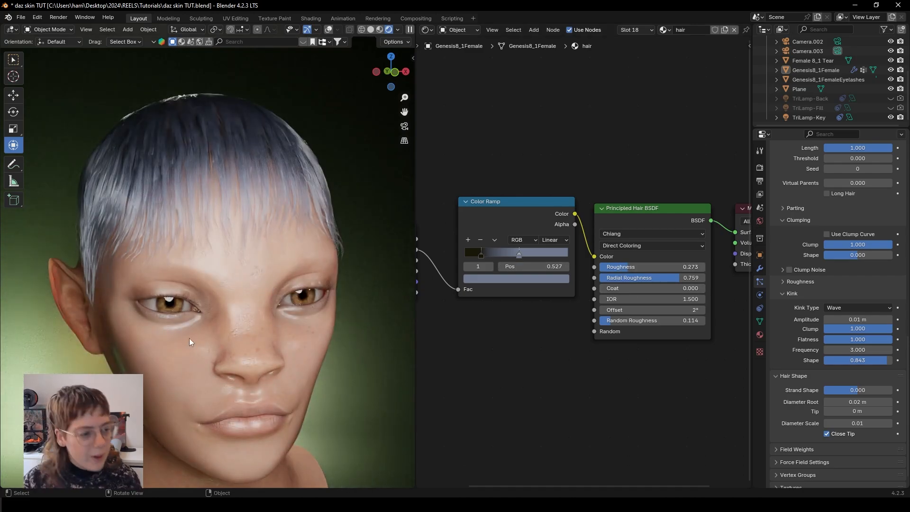
- Widen the 3D viewport at the node editor's expense and view the hair from the side of the head
shift+middle_drag(234, 327, 126, 338)
drag(416, 362, 572, 363)
middle_drag(390, 364, 348, 332)
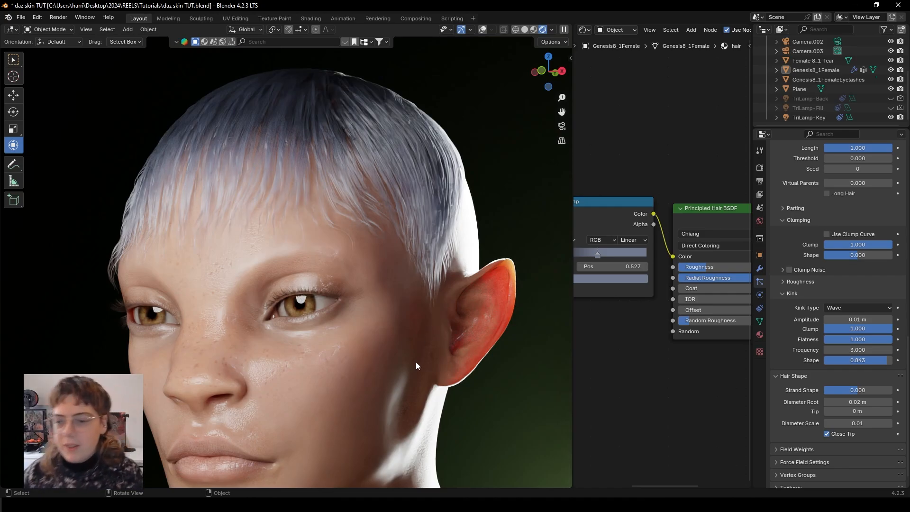
- Switch the viewport to solid shading and put the Genesis8_1Female mesh into Particle Edit mode
click(525, 29)
click(285, 80)
click(50, 31)
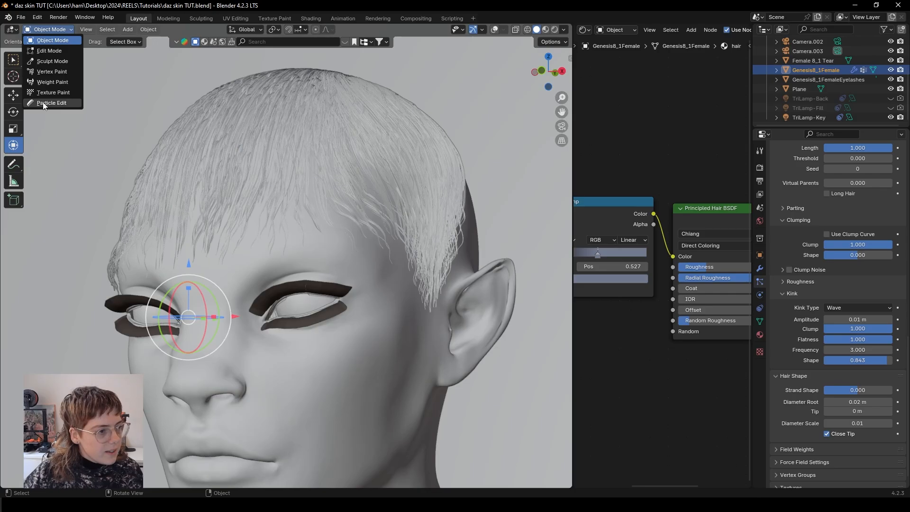
click(46, 107)
- Set the Comb brush's radius to 92 px and its strength to 0.804
mouse_move(275, 241)
middle_down()
mouse_move(314, 281)
mouse_move(329, 246)
middle_up()
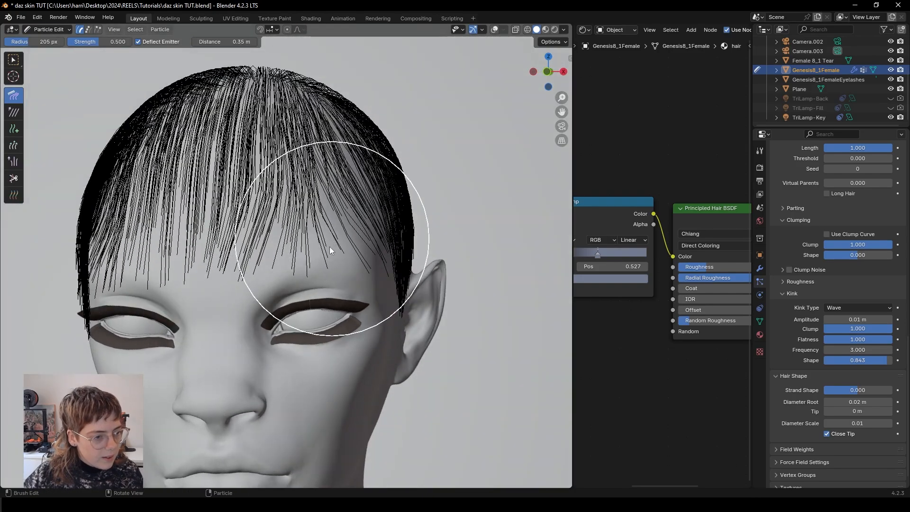
drag(30, 42, 15, 42)
drag(100, 42, 104, 41)
- Comb the fringe over the forehead into separate, slightly parted clumps of strands
mouse_move(284, 216)
mouse_down()
mouse_move(258, 179)
mouse_move(236, 232)
mouse_move(317, 264)
mouse_move(272, 298)
mouse_move(234, 238)
mouse_up()
mouse_move(235, 238)
middle_down()
mouse_move(279, 293)
mouse_move(385, 193)
middle_up()
mouse_move(385, 193)
mouse_down()
mouse_move(370, 217)
mouse_move(392, 229)
mouse_move(343, 268)
mouse_move(359, 265)
mouse_move(377, 212)
mouse_move(378, 264)
mouse_move(400, 281)
mouse_up()
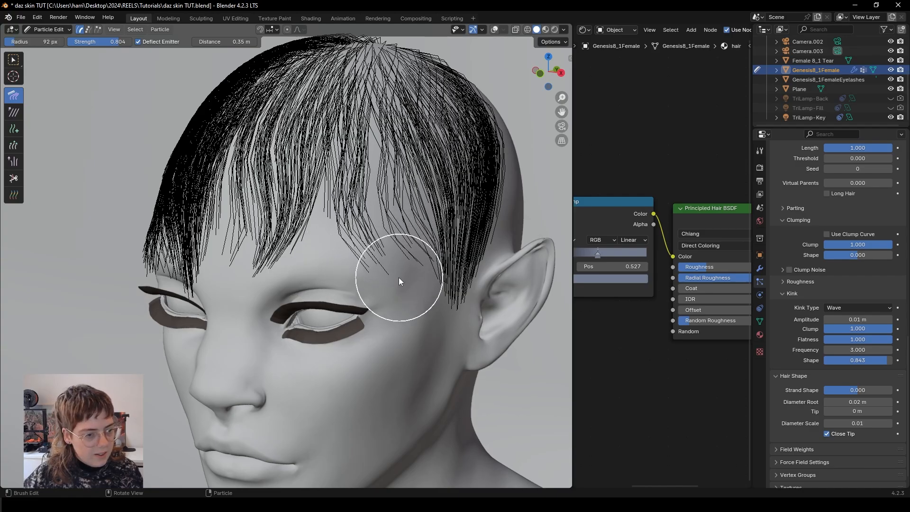
middle_drag(401, 280, 446, 263)
drag(409, 261, 403, 271)
shift+middle_drag(219, 291, 275, 286)
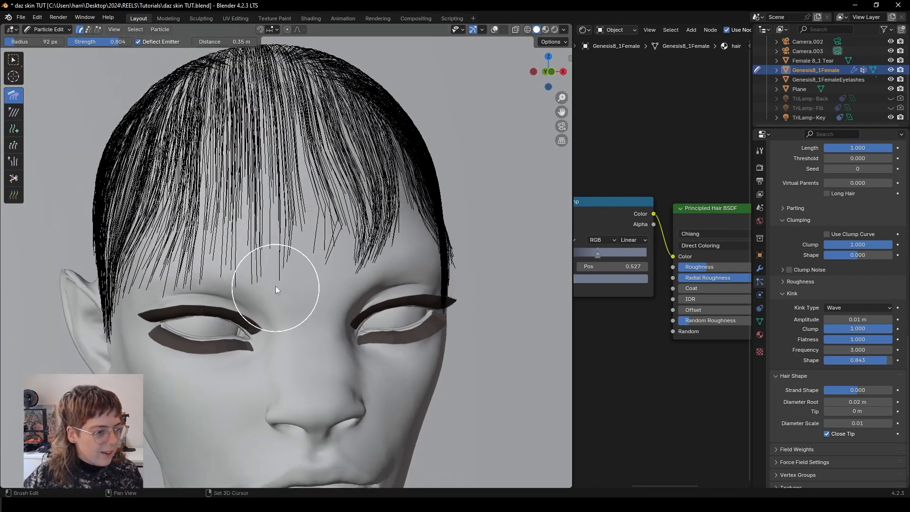
mouse_move(296, 224)
mouse_down()
mouse_move(303, 178)
mouse_move(288, 185)
mouse_move(247, 280)
mouse_move(234, 271)
mouse_move(240, 264)
mouse_up()
scroll(249, 283, up, 2)
mouse_move(283, 142)
mouse_down()
mouse_move(317, 157)
mouse_move(348, 237)
mouse_up()
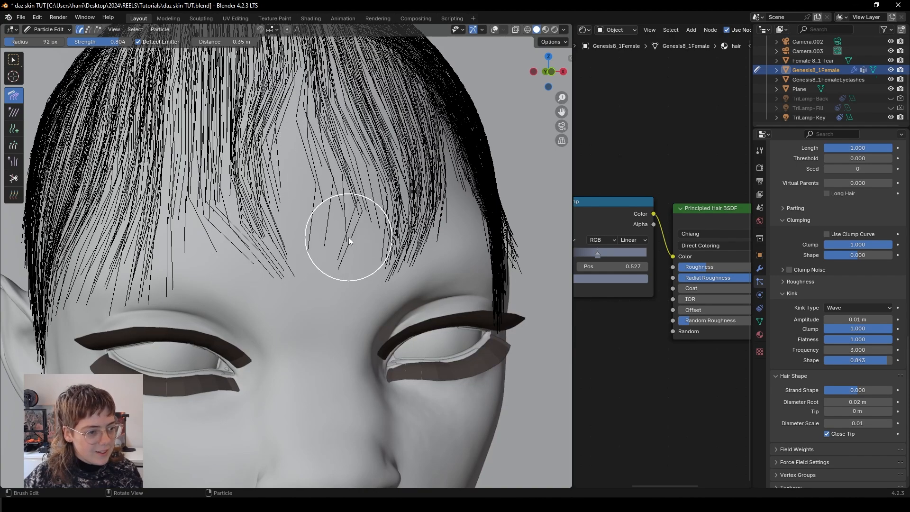
- Preview the combed fringe in Object Mode with rendered shading, and return to Particle Edit in solid shading
click(42, 29)
click(44, 45)
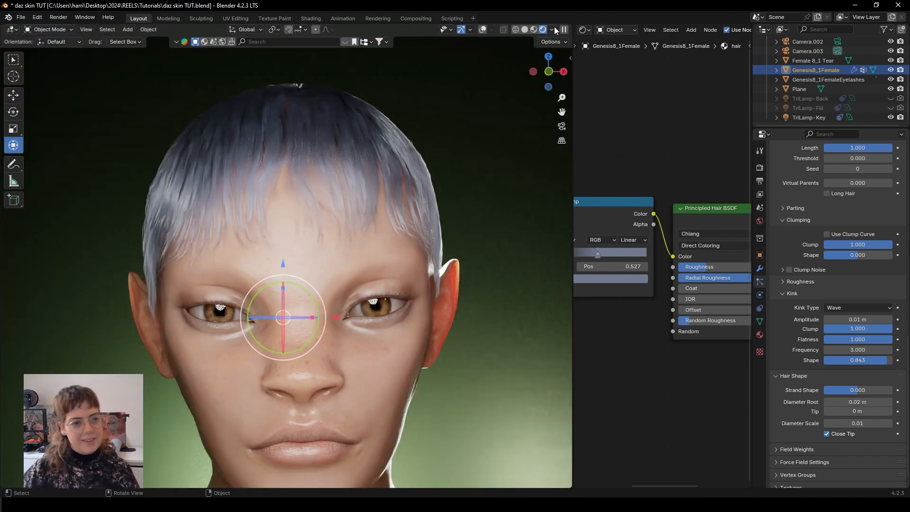
click(524, 29)
click(58, 29)
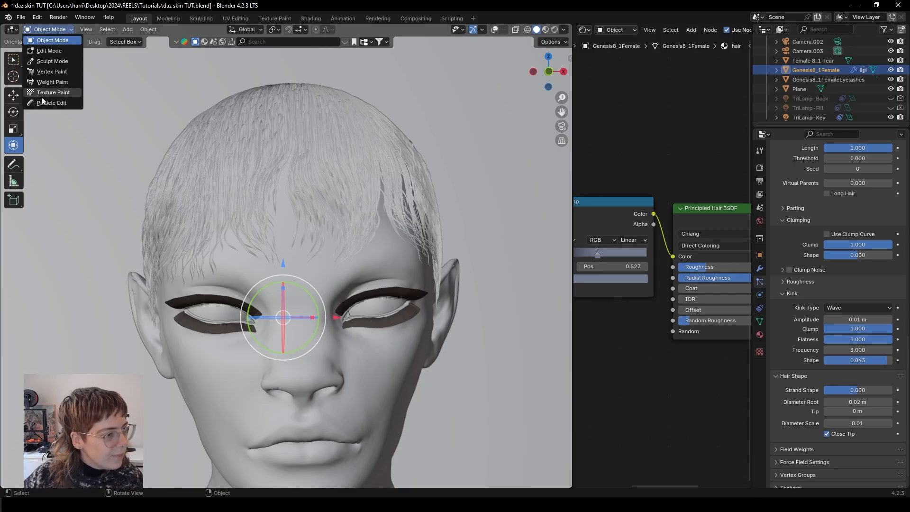
click(45, 100)
- Comb the fringe at the temple and above the outer brow into separate clumps
scroll(282, 229, up, 6)
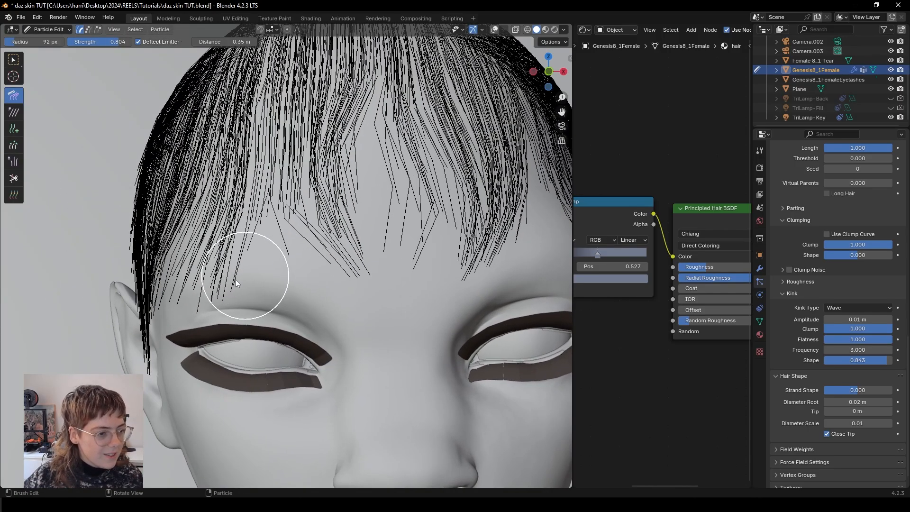
middle_drag(240, 277, 163, 211)
mouse_move(199, 237)
mouse_down()
mouse_move(179, 152)
mouse_move(274, 281)
mouse_move(220, 297)
mouse_move(151, 254)
mouse_move(167, 280)
mouse_move(202, 304)
mouse_move(166, 218)
mouse_move(194, 300)
mouse_move(134, 282)
mouse_move(144, 303)
mouse_move(200, 309)
mouse_move(183, 320)
mouse_up()
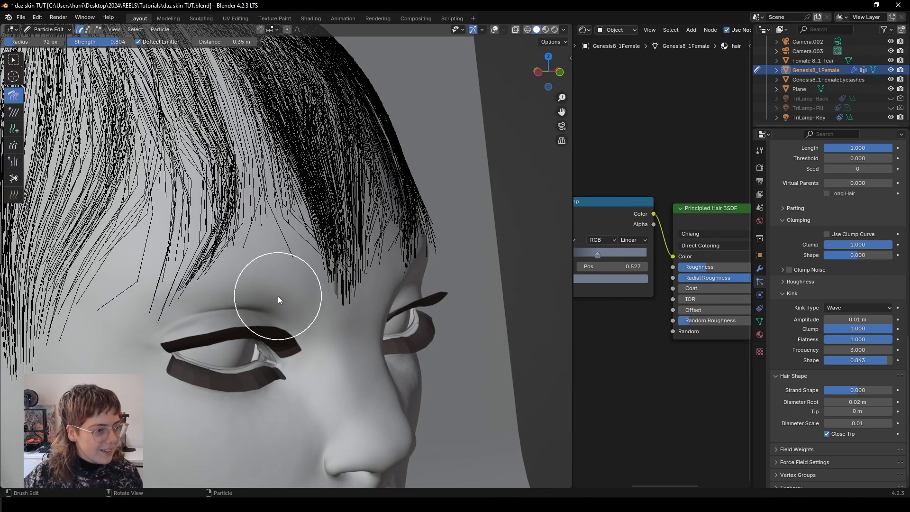
- Switch particle editing to Point select mode and box-select the stray fringe hair points above the eye
shift+middle_drag(278, 295, 313, 295)
scroll(318, 295, down, 2)
click(89, 29)
click(99, 30)
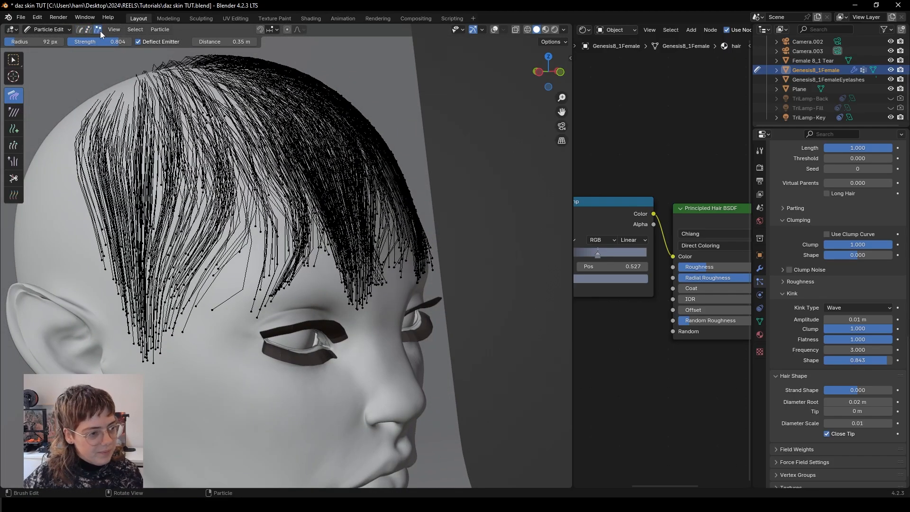
scroll(260, 178, up, 3)
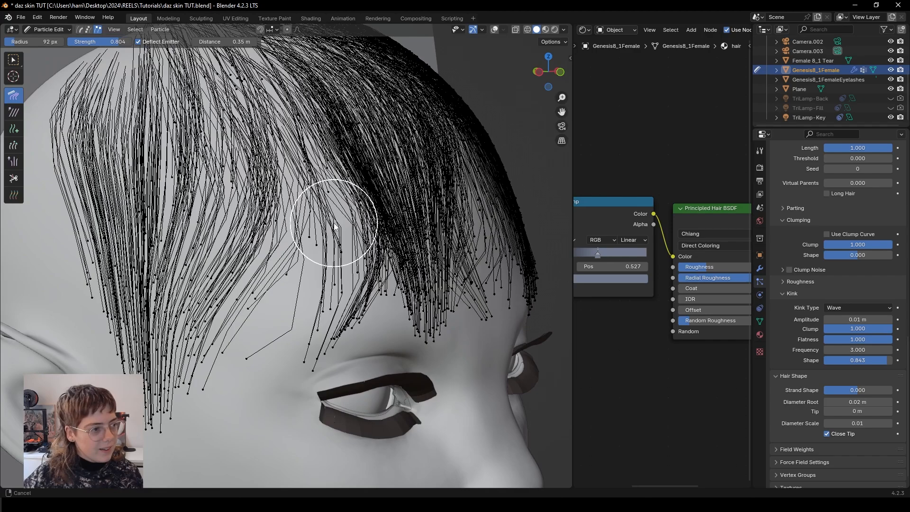
click(13, 77)
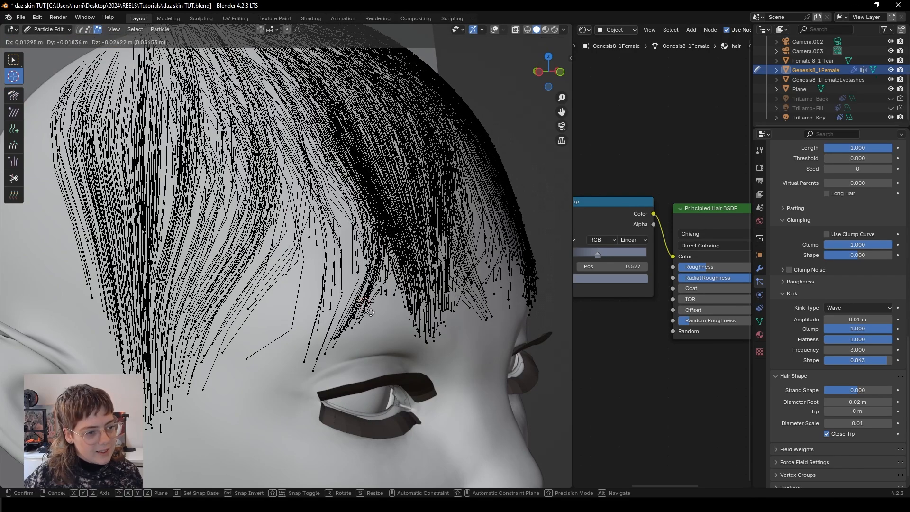
click(13, 59)
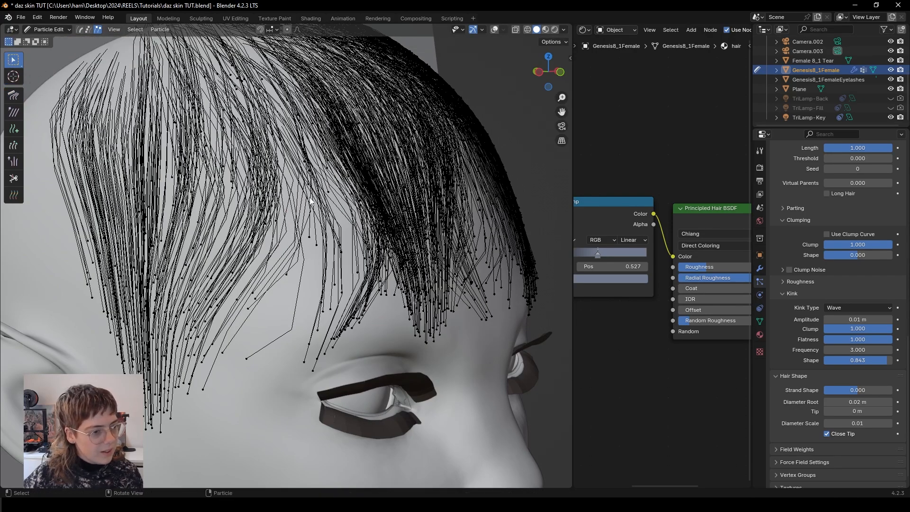
drag(297, 184, 389, 329)
middle_drag(361, 276, 289, 225)
shift+drag(286, 223, 369, 373)
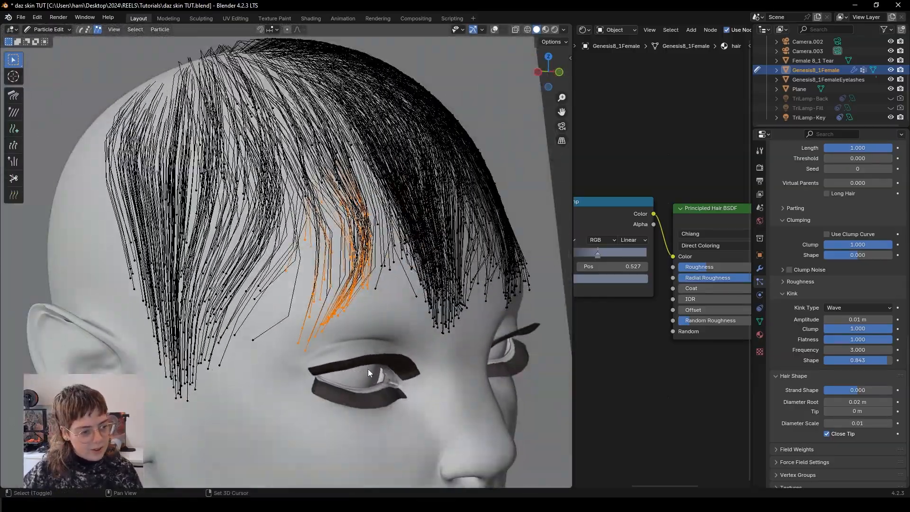
- Comb the selected fringe strands down and outward toward the temple with the Comb brush
click(13, 97)
mouse_move(304, 275)
middle_down()
mouse_move(315, 285)
mouse_move(366, 284)
middle_up()
middle_drag(304, 348, 251, 355)
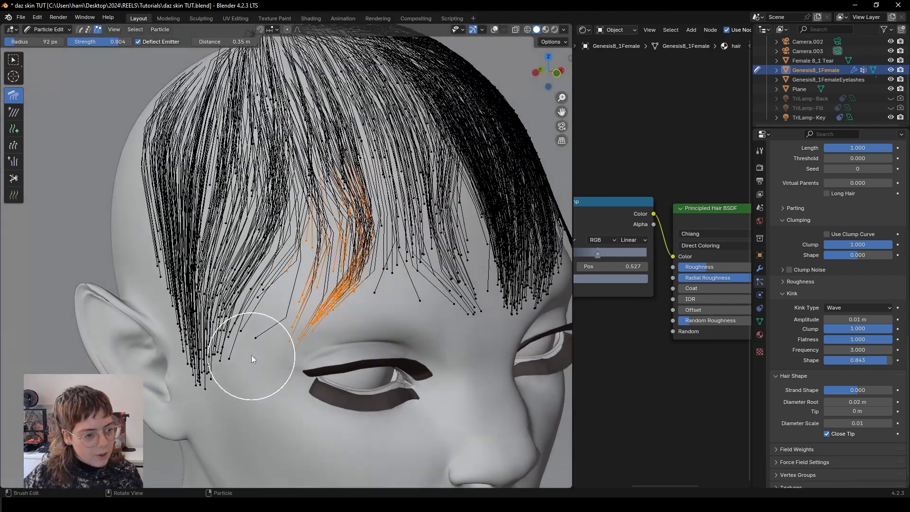
mouse_move(327, 227)
mouse_down()
mouse_move(326, 279)
mouse_move(311, 325)
mouse_move(295, 336)
mouse_up()
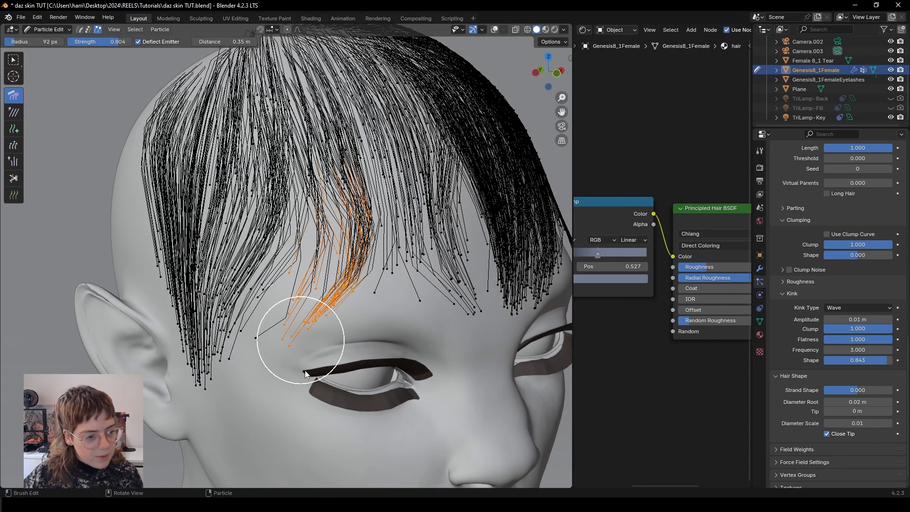
- Switch to Path edit mode and lengthen the hair at both temples with the Length brush set to Grow, strength 0.500
click(79, 29)
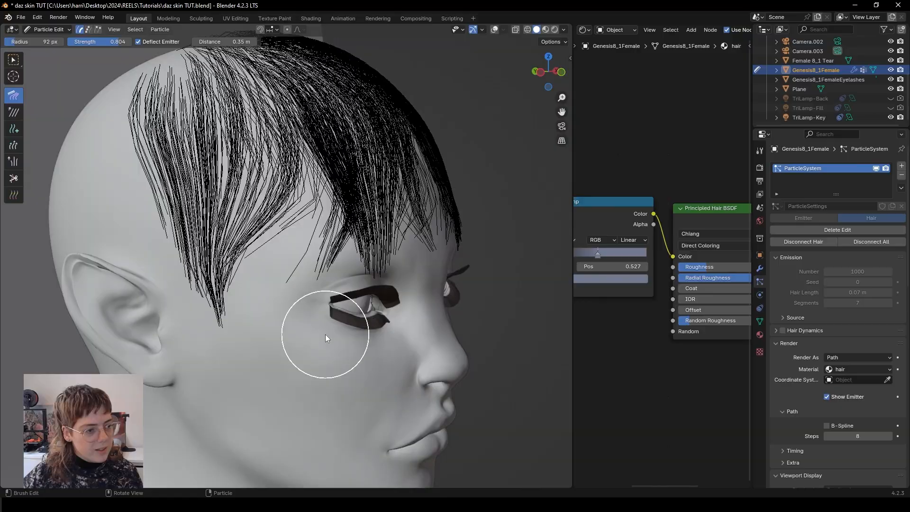
click(13, 147)
mouse_move(218, 237)
mouse_down()
mouse_move(232, 294)
mouse_move(256, 284)
mouse_up()
middle_drag(308, 327, 147, 327)
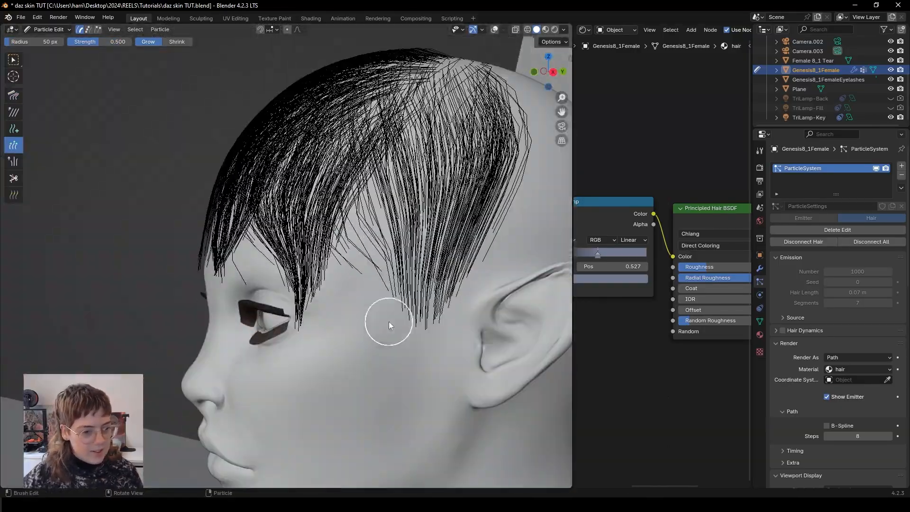
drag(408, 299, 464, 270)
- Comb the lengthened temple hair and the front of the fringe closer to the head with the Comb brush
click(13, 95)
mouse_move(510, 233)
mouse_down()
mouse_move(481, 274)
mouse_move(403, 333)
mouse_up()
middle_drag(379, 363, 484, 377)
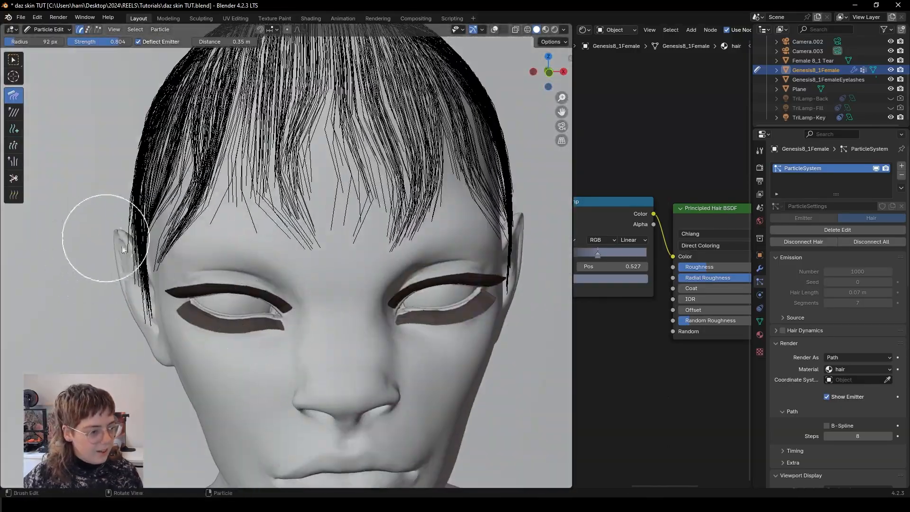
drag(106, 240, 141, 320)
mouse_move(218, 280)
middle_down()
mouse_move(279, 260)
mouse_move(349, 322)
middle_up()
drag(323, 227, 345, 222)
middle_drag(279, 265, 336, 280)
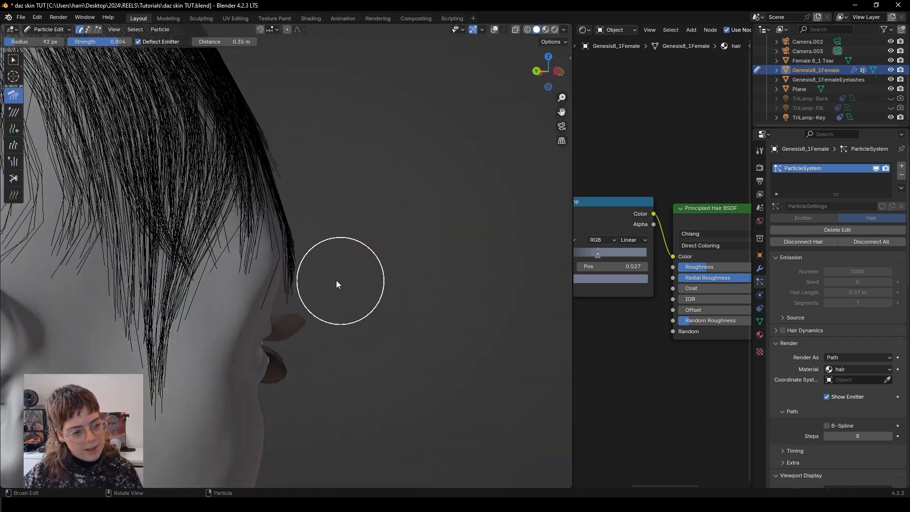
drag(303, 278, 278, 289)
- Return to Object Mode and examine the fringe from the front and side in rendered shading
click(51, 30)
click(46, 42)
scroll(366, 280, down, 5)
click(304, 289)
middle_drag(366, 280, 275, 304)
scroll(296, 337, up, 4)
click(556, 30)
middle_drag(297, 212, 305, 331)
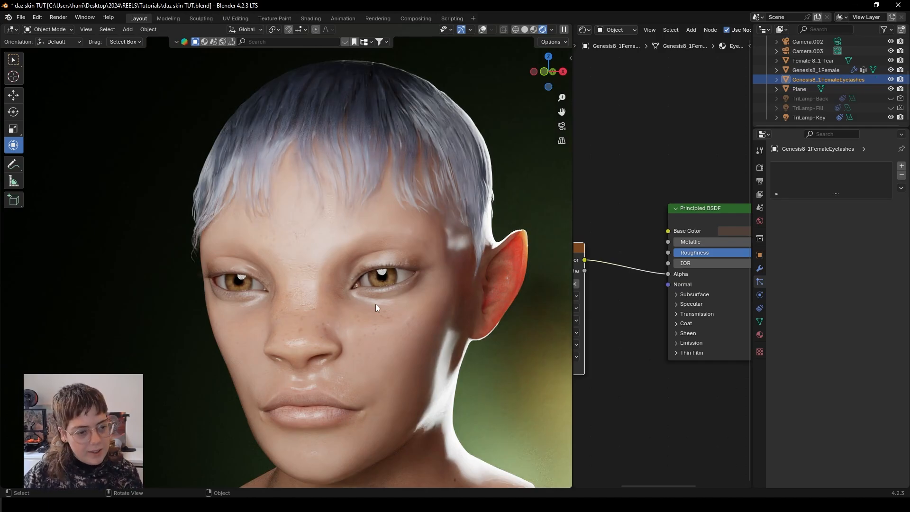
mouse_move(376, 303)
middle_down()
mouse_move(376, 322)
mouse_move(307, 331)
mouse_move(417, 126)
middle_up()
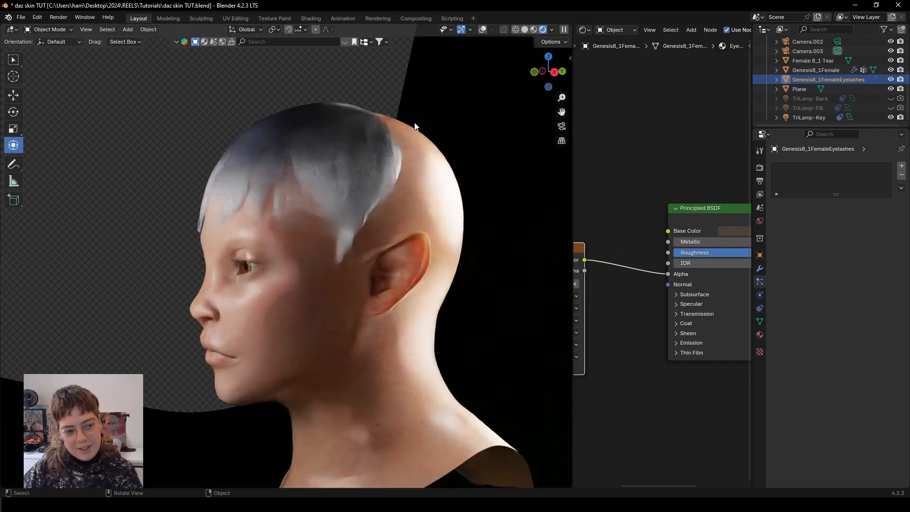
- Hide the background plane in solid shading and select the Genesis8_1Female body
click(524, 30)
click(413, 294)
scroll(413, 299, down, 2)
click(405, 260)
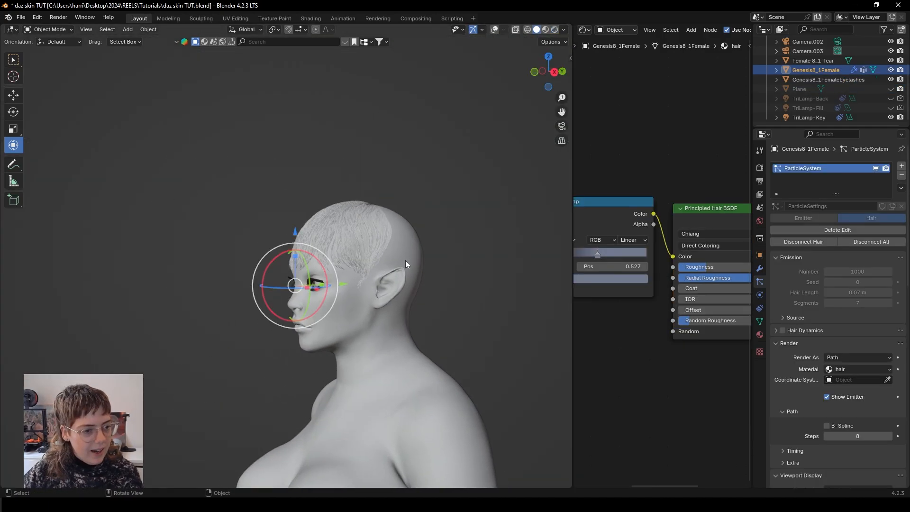
scroll(405, 261, up, 5)
scroll(462, 327, down, 3)
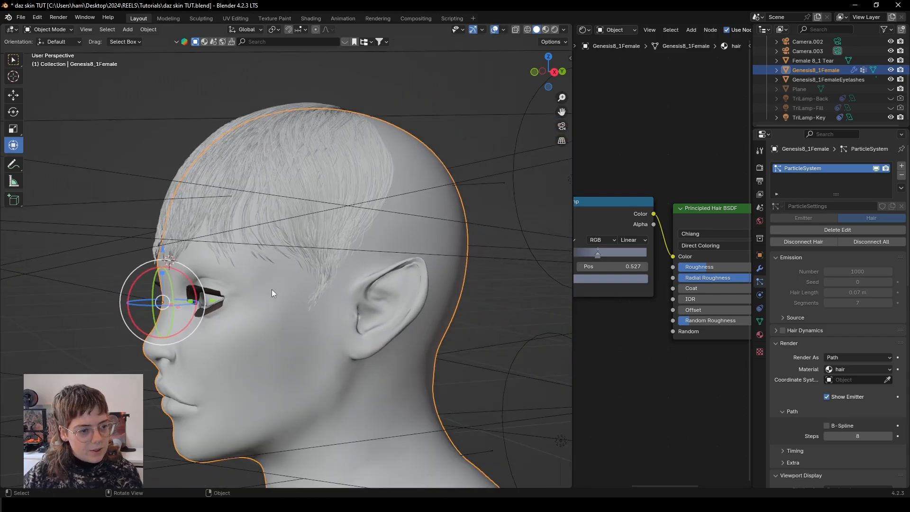
- In Weight Paint mode, rename the existing vertex group Fringe and add a second vertex group named Long hair
click(48, 30)
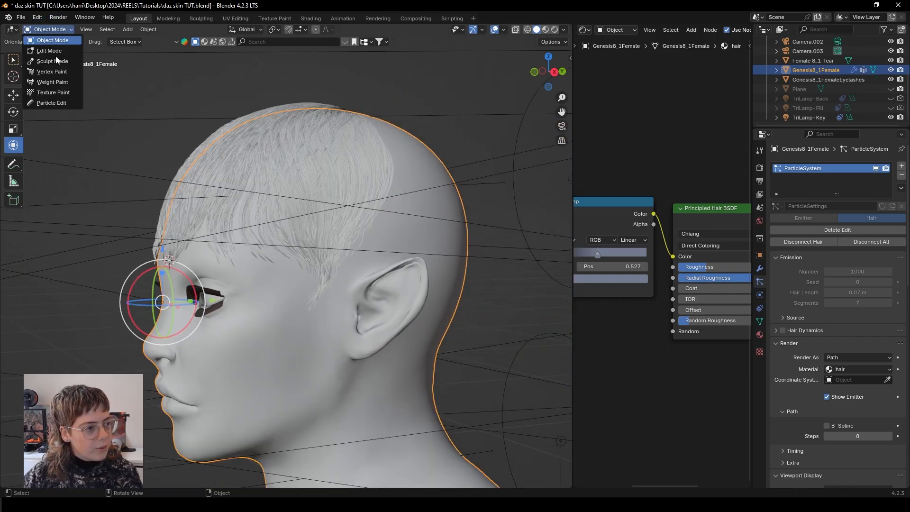
click(52, 82)
mouse_move(536, 305)
middle_down()
mouse_move(357, 310)
mouse_move(335, 108)
middle_up()
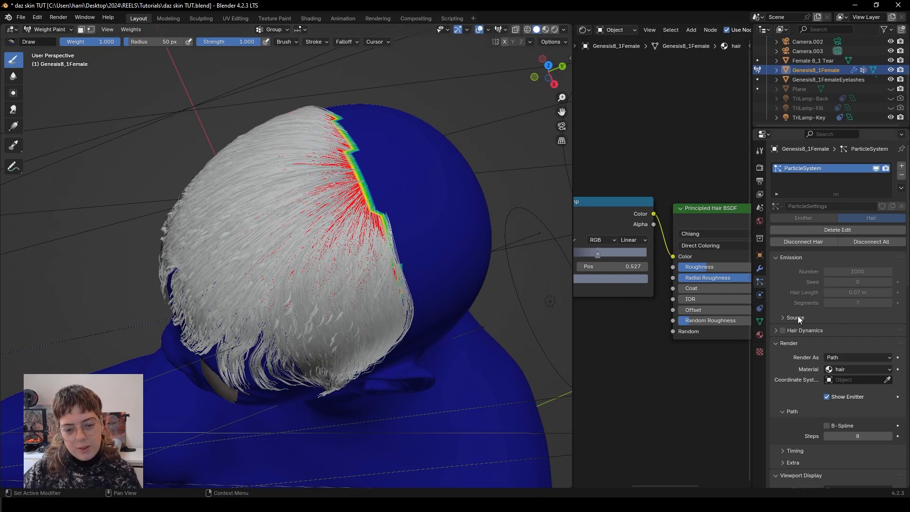
click(761, 321)
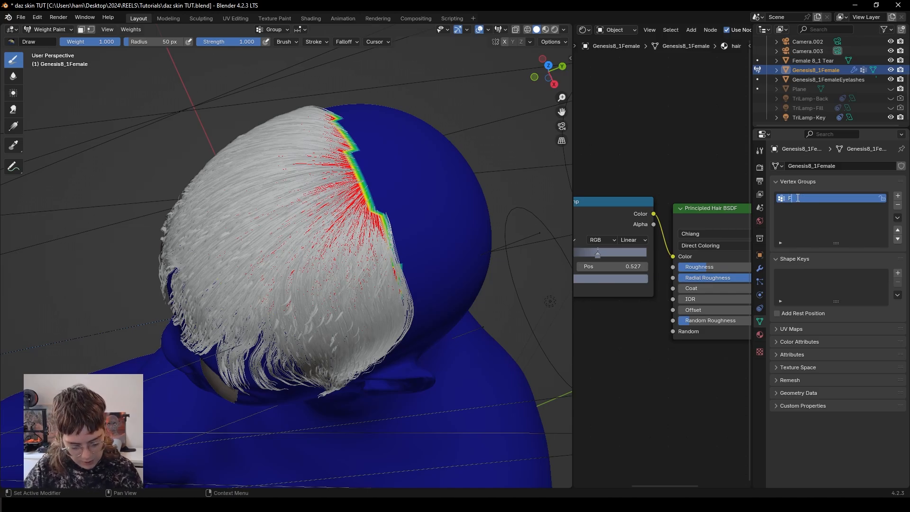
click(897, 195)
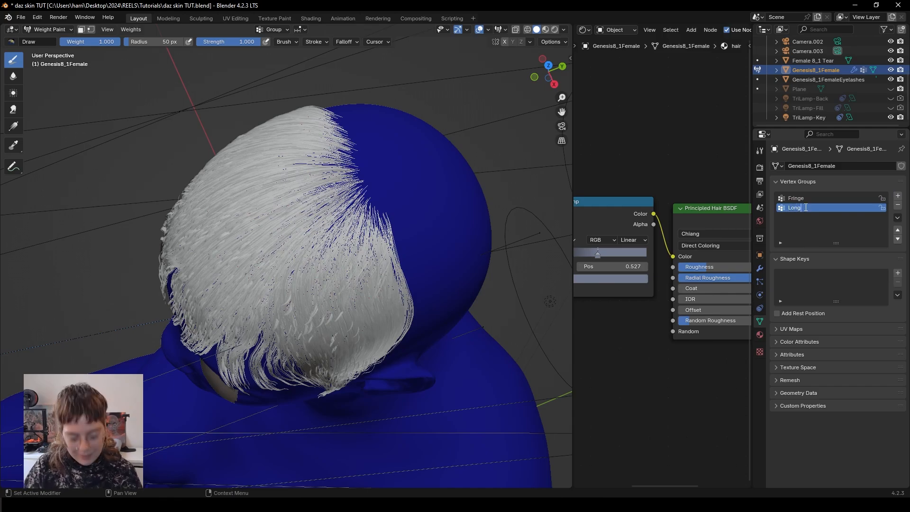
key(Return)
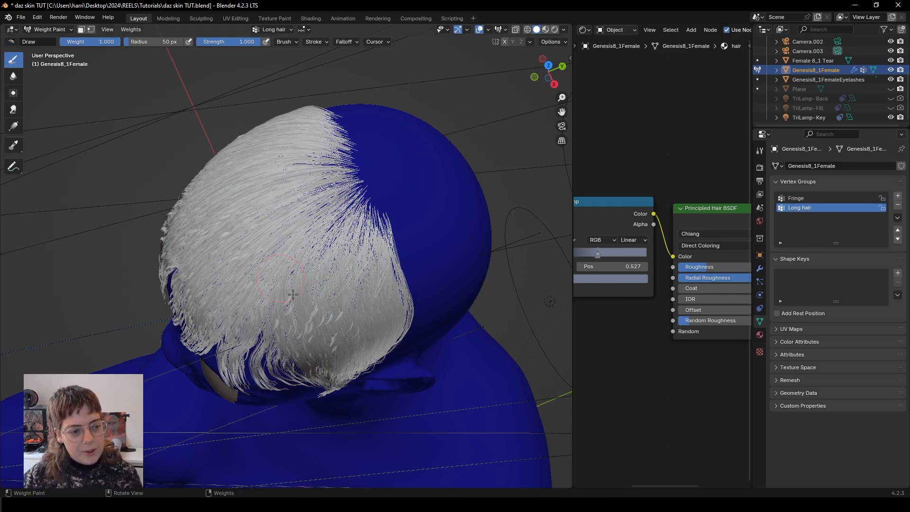
- Paint a band of weight 1.000 for the Long hair group across the scalp just behind the existing hair
middle_drag(309, 285, 66, 102)
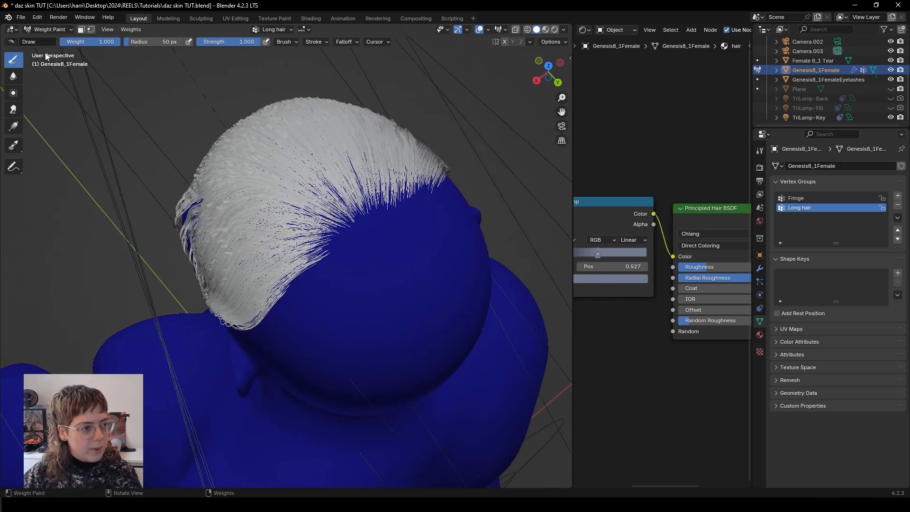
mouse_move(365, 231)
mouse_down()
mouse_move(360, 247)
mouse_move(415, 288)
mouse_up()
mouse_move(414, 288)
middle_down()
mouse_move(387, 302)
mouse_move(337, 213)
middle_up()
mouse_move(337, 213)
mouse_down()
mouse_move(363, 216)
mouse_move(391, 251)
mouse_up()
mouse_move(287, 172)
mouse_down()
mouse_move(274, 164)
mouse_move(260, 190)
mouse_move(254, 223)
mouse_move(266, 244)
mouse_up()
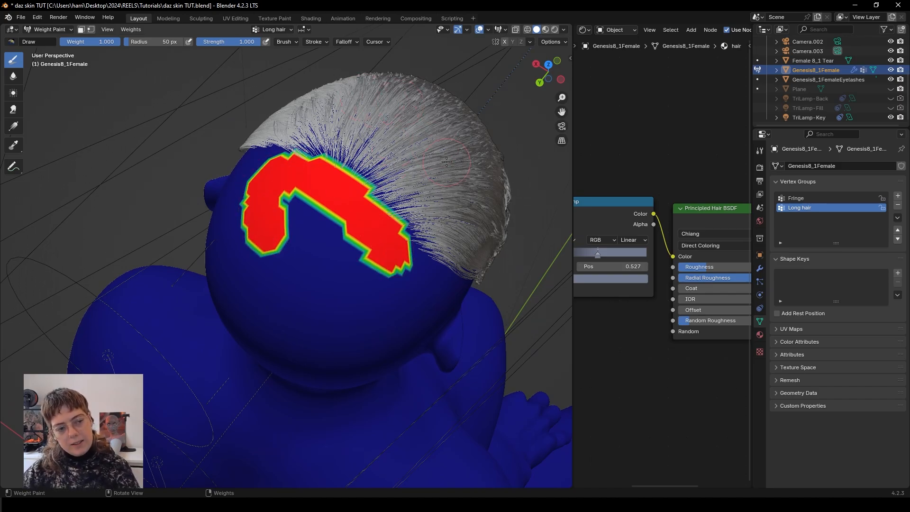
- Hide the existing particle hair in the viewport and extend the Long hair weight into a solid patch on the back of the head
click(761, 280)
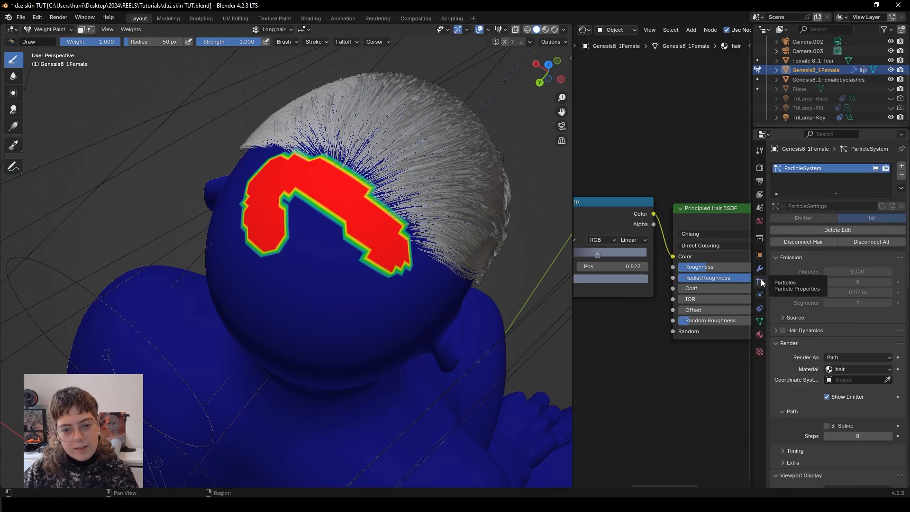
click(877, 169)
mouse_move(306, 225)
mouse_down()
mouse_move(289, 204)
mouse_move(323, 229)
mouse_move(375, 242)
mouse_move(360, 199)
mouse_move(408, 265)
mouse_move(303, 251)
mouse_up()
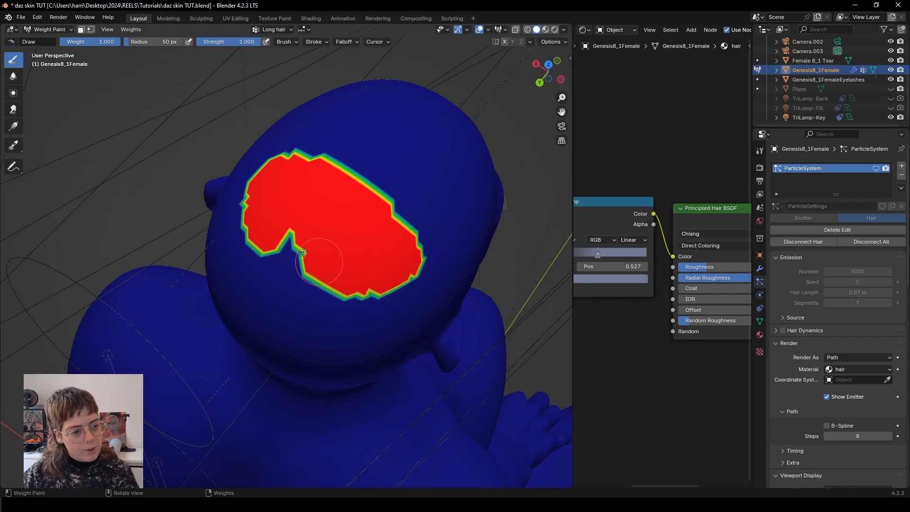
- Return to Object Mode with the fringe hair shown in the viewport again
click(44, 30)
click(48, 40)
scroll(334, 334, down, 5)
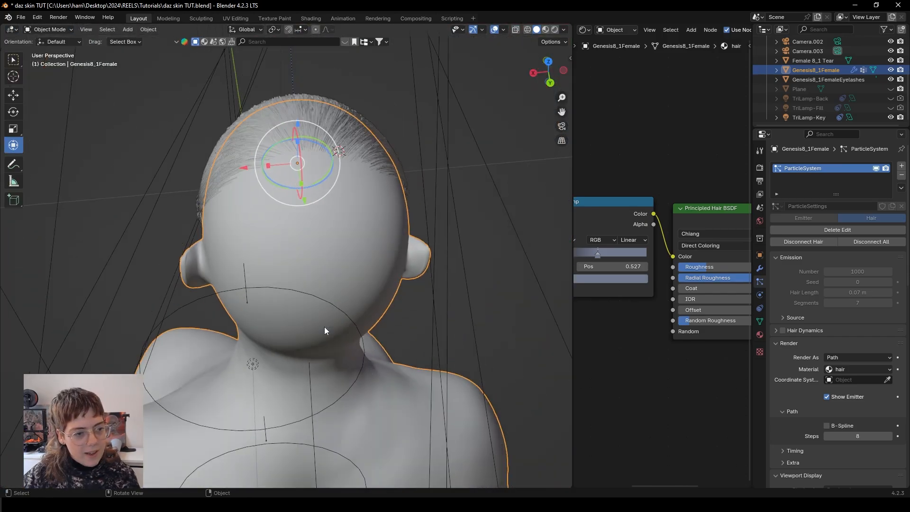
middle_drag(324, 326, 392, 241)
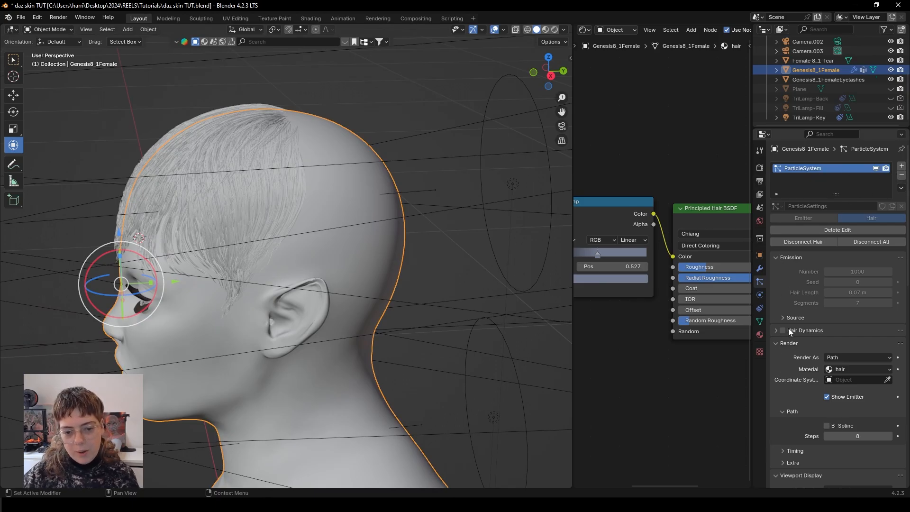
- Add a second particle system to the body and assign it the existing ParticleSettings
click(902, 169)
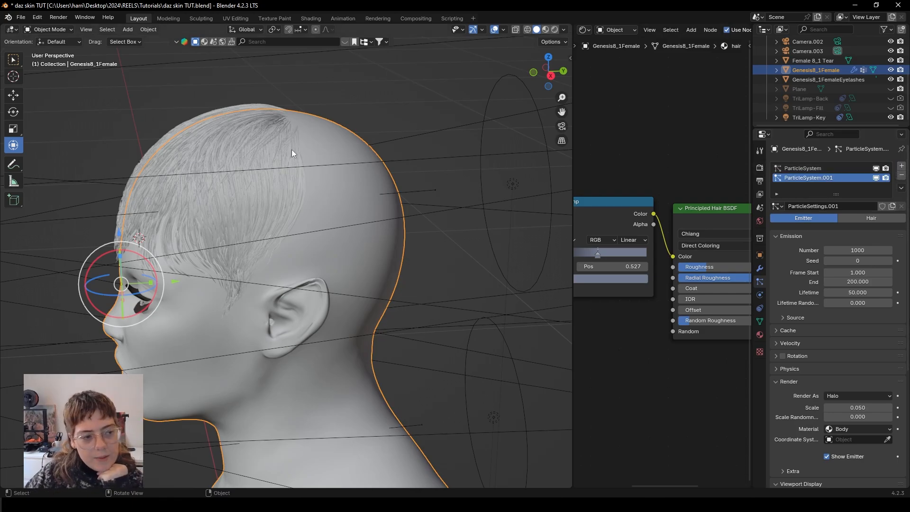
scroll(214, 257, up, 3)
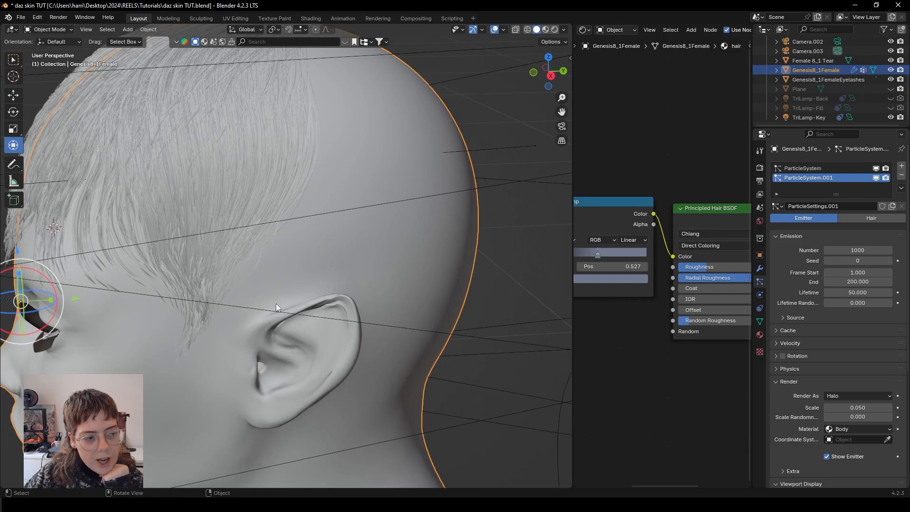
click(776, 207)
click(795, 221)
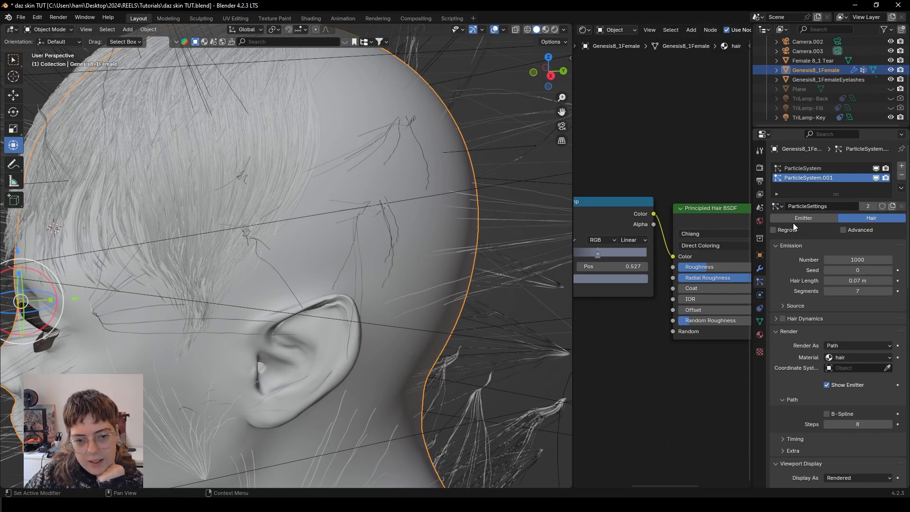
scroll(376, 281, down, 5)
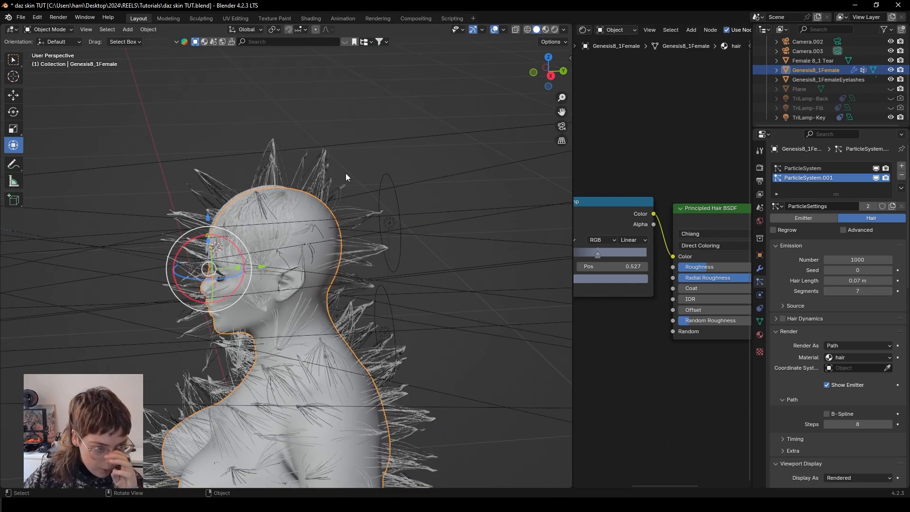
scroll(369, 320, up, 3)
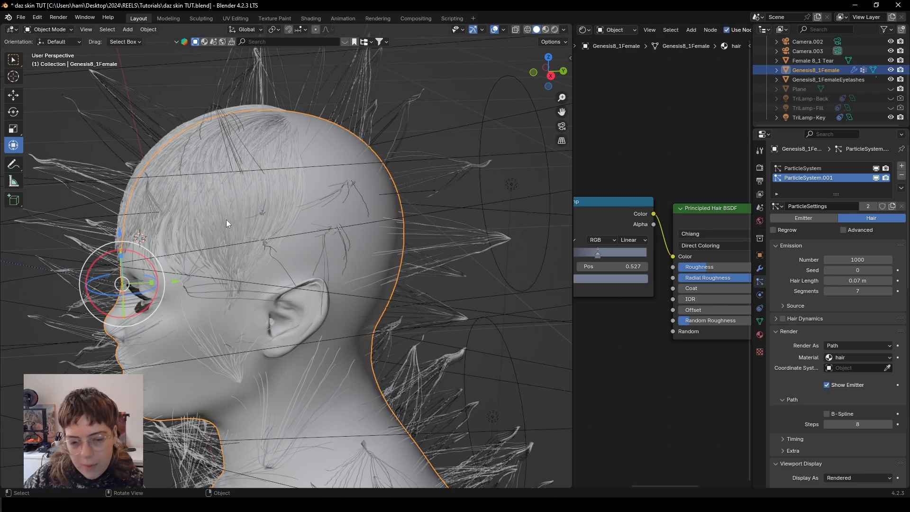
- Make the second system's settings an independent copy named "longer hair" and reselect the first particle system
mouse_move(710, 281)
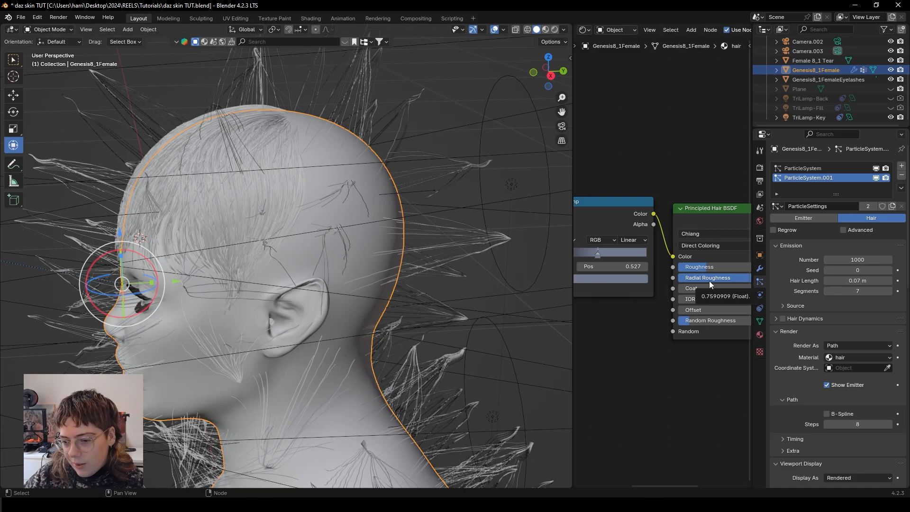
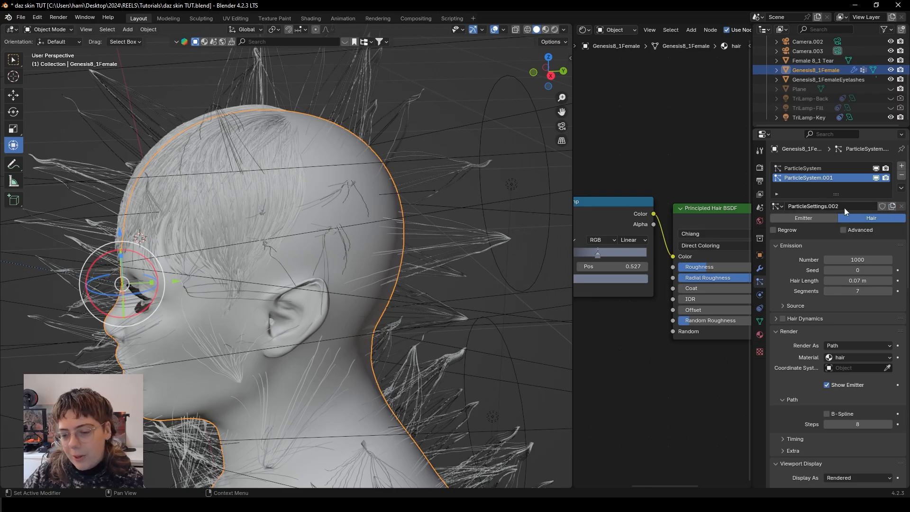
click(846, 207)
text(longer hair)
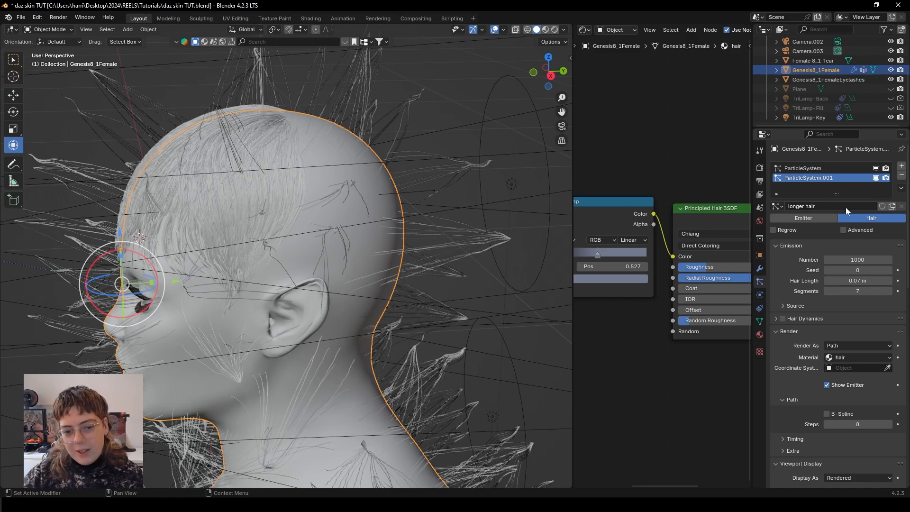
click(806, 168)
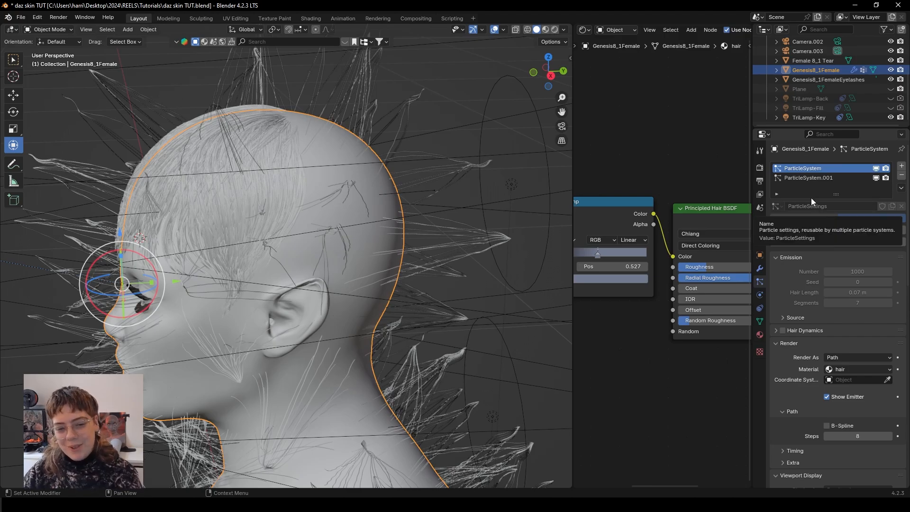
- Select the second particle system and assign the Long hair vertex group to its Density
click(801, 180)
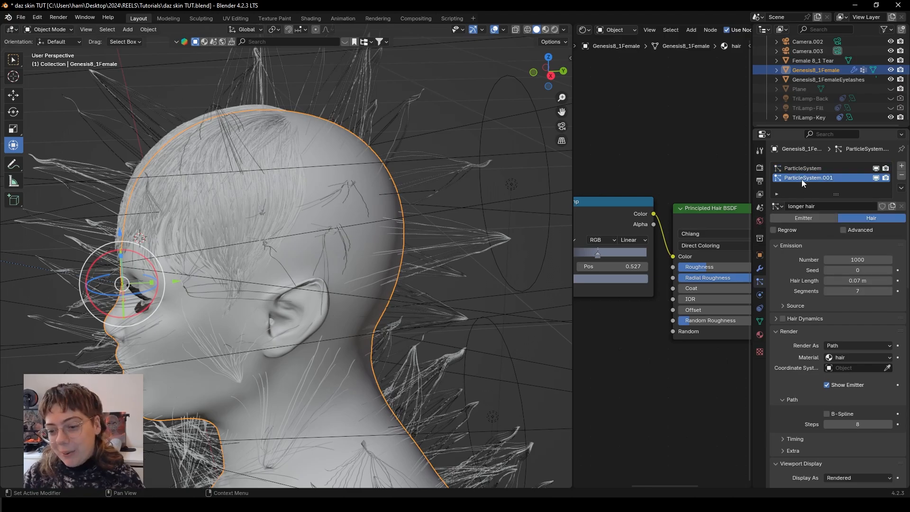
scroll(828, 398, down, 15)
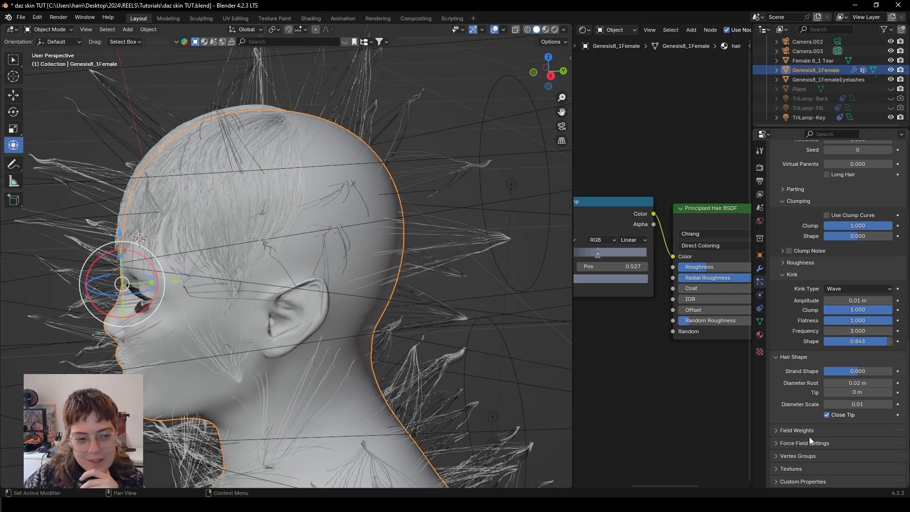
click(798, 456)
scroll(804, 451, down, 4)
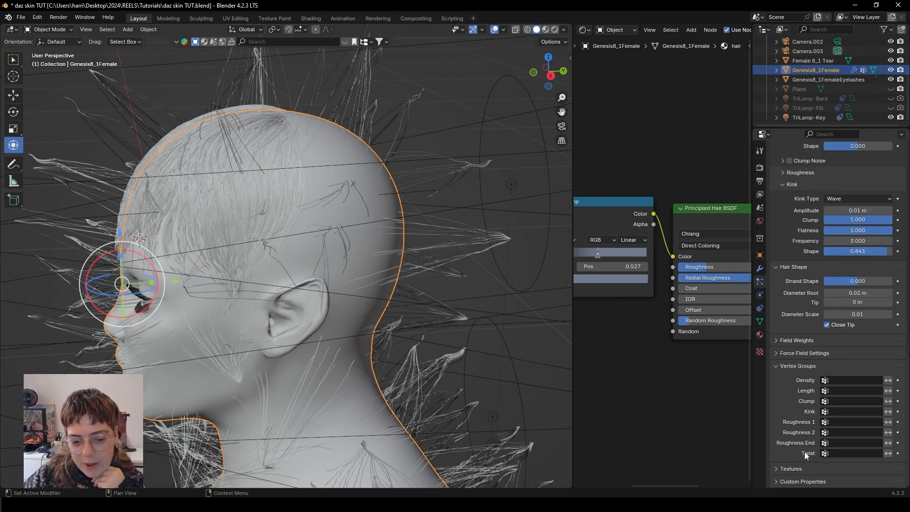
click(846, 381)
click(835, 404)
mouse_move(353, 278)
middle_down()
mouse_move(283, 283)
mouse_move(328, 278)
mouse_move(345, 262)
middle_up()
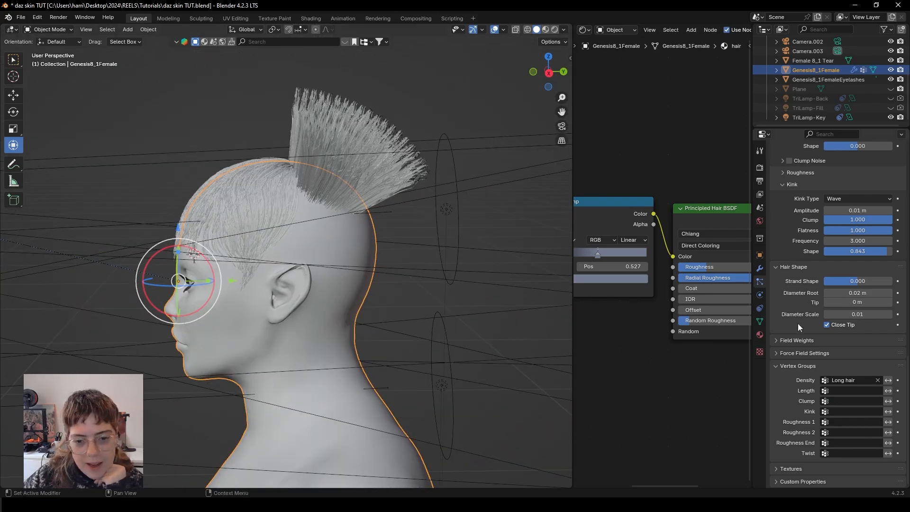
- Set the longer hair to 0.25 m length, 12 segments, 10 render path steps and 8 viewport strand steps
scroll(812, 315, up, 15)
click(847, 281)
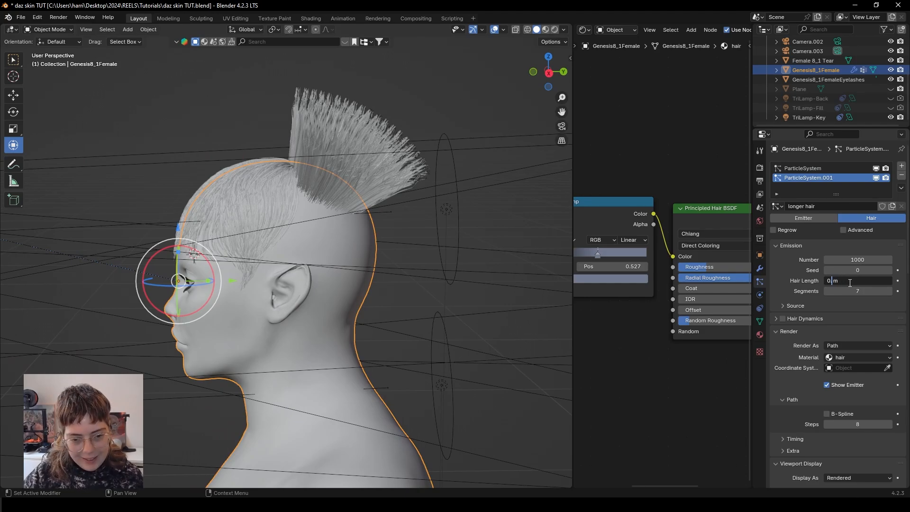
text(5)
key(Tab)
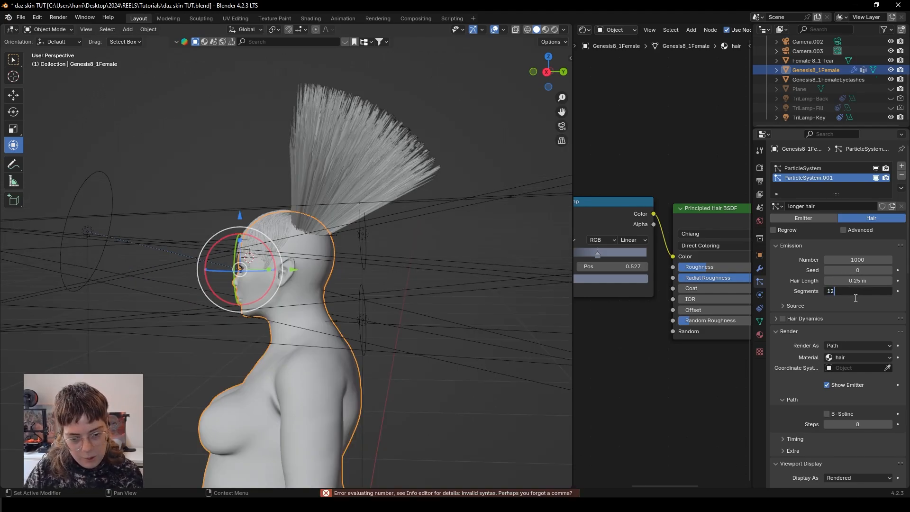
scroll(811, 358, down, 5)
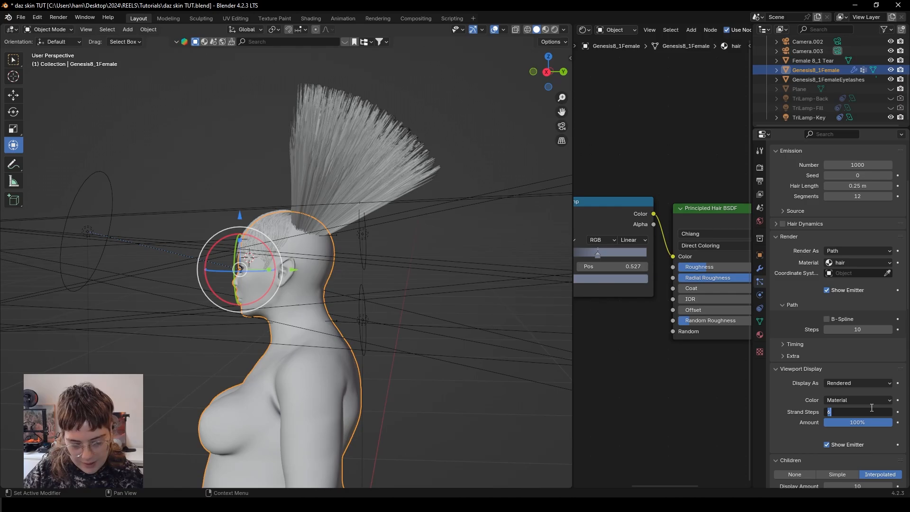
scroll(411, 298, up, 2)
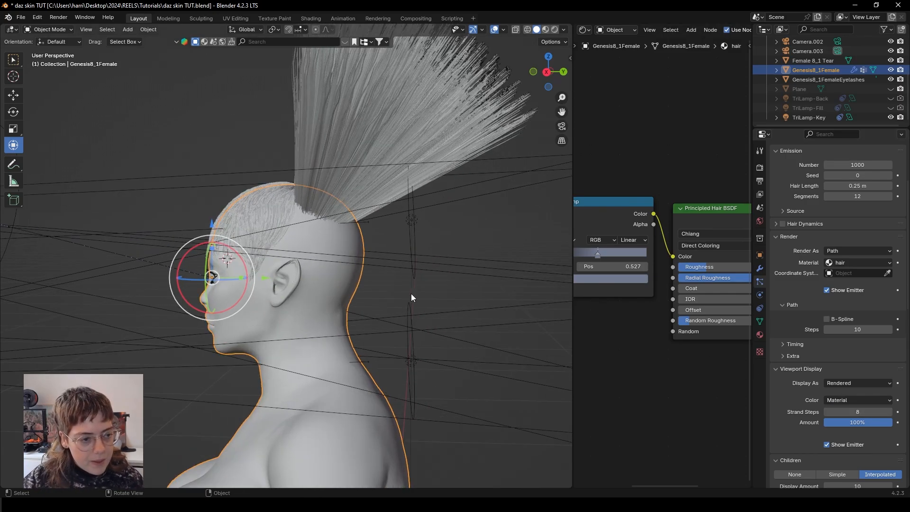
- Enter Particle Edit mode and comb the long hair down behind the head from the right orthographic view
click(45, 30)
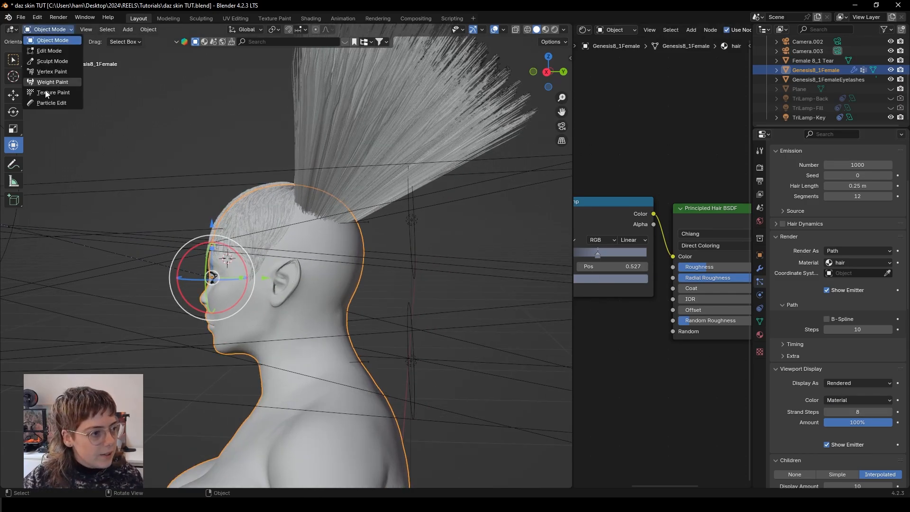
click(45, 105)
scroll(332, 249, down, 3)
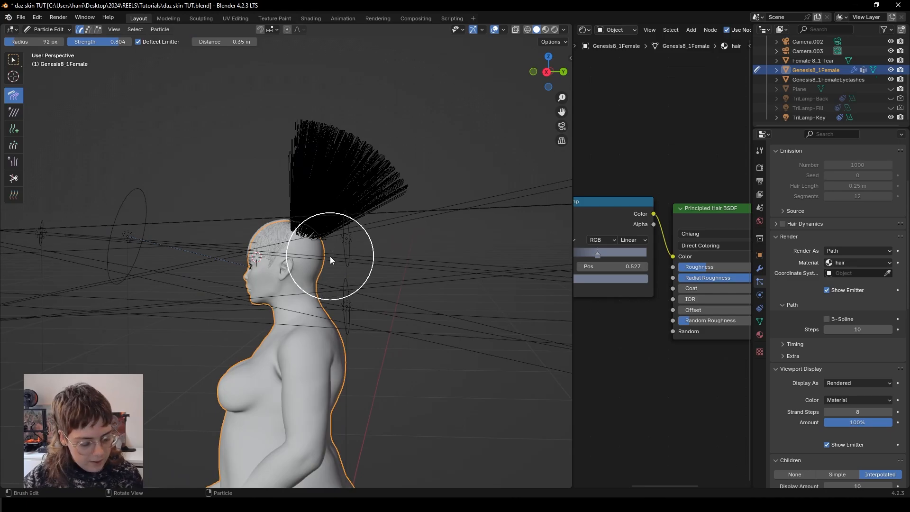
key(KP_3)
mouse_move(292, 156)
mouse_down()
mouse_move(417, 178)
mouse_move(368, 216)
mouse_move(414, 170)
mouse_move(317, 160)
mouse_move(458, 267)
mouse_up()
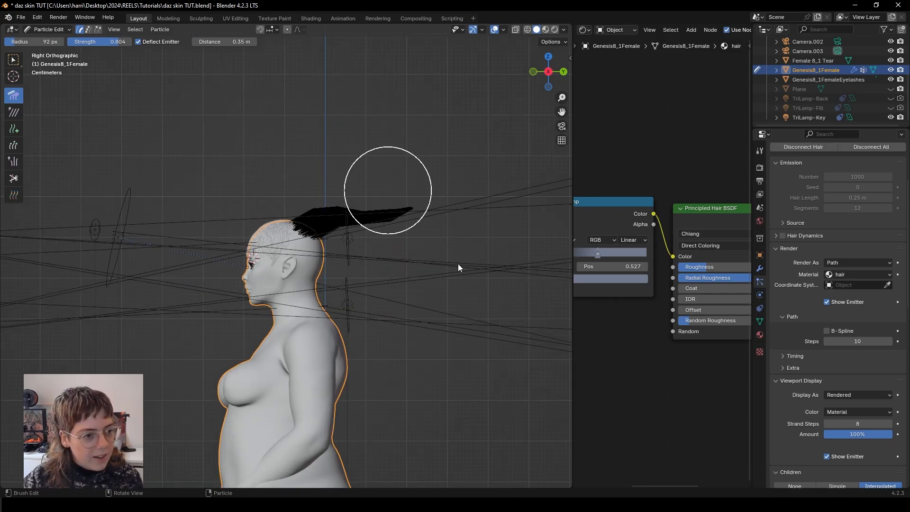
mouse_move(300, 172)
mouse_down()
mouse_move(374, 271)
mouse_move(381, 307)
mouse_move(351, 268)
mouse_move(329, 306)
mouse_up()
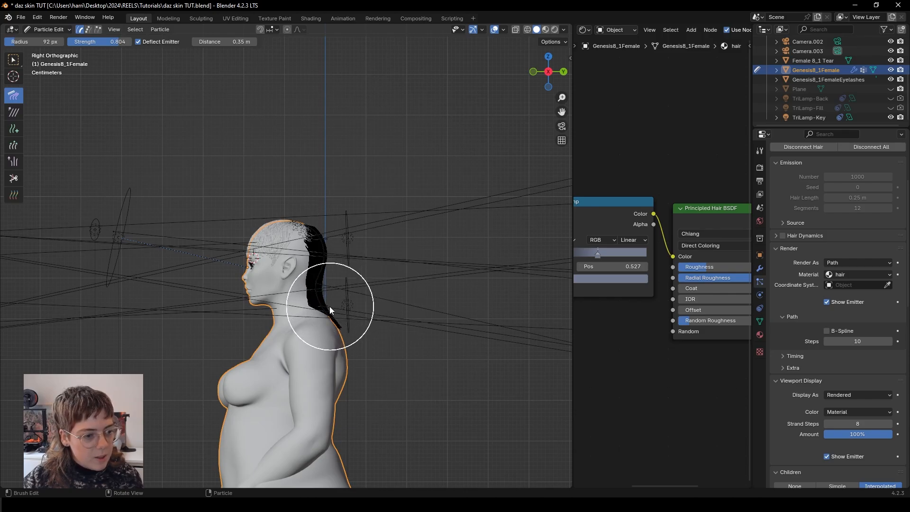
- Comb the long hair on the opposite side down behind the ear toward the shoulder, starting from the left orthographic view
key(ctrl+KP_3)
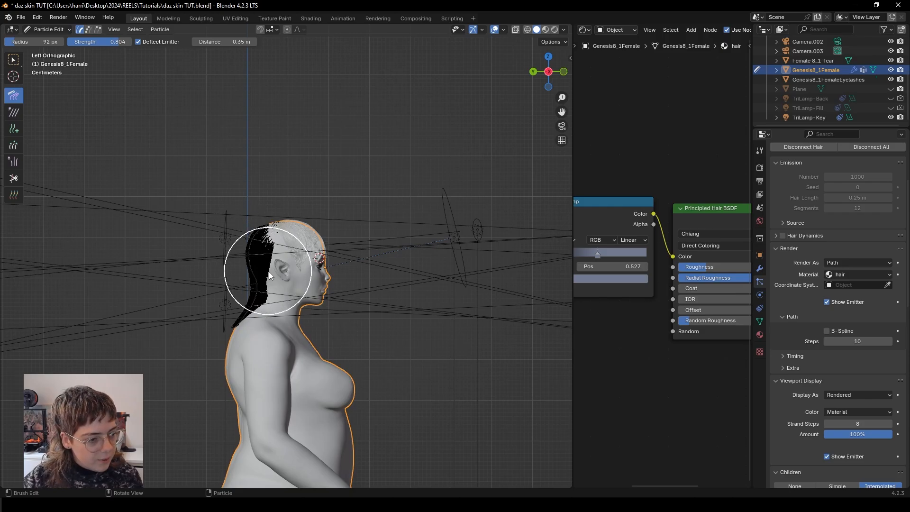
scroll(269, 271, up, 5)
shift+middle_drag(257, 329, 306, 220)
drag(242, 259, 299, 291)
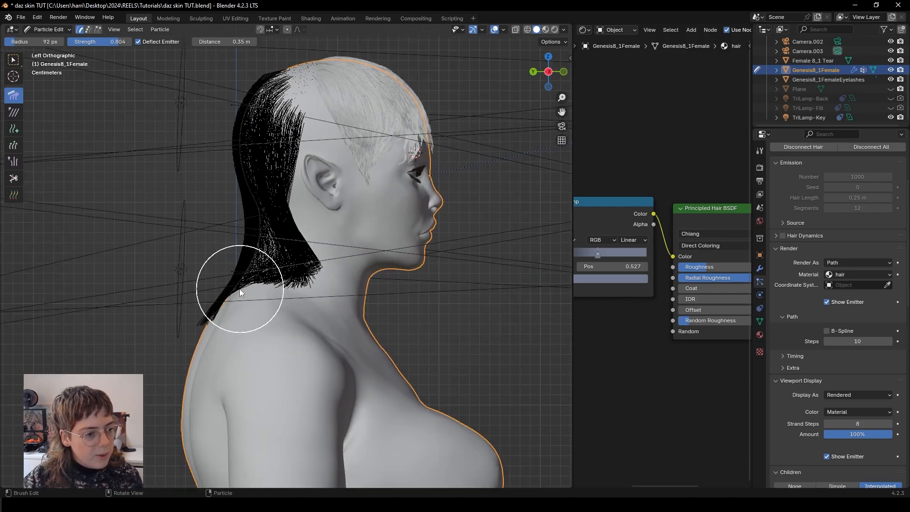
mouse_move(241, 293)
mouse_down()
mouse_move(298, 287)
mouse_move(289, 222)
mouse_up()
mouse_move(292, 267)
mouse_down()
mouse_move(363, 337)
mouse_move(375, 247)
mouse_move(336, 318)
mouse_up()
scroll(336, 318, down, 2)
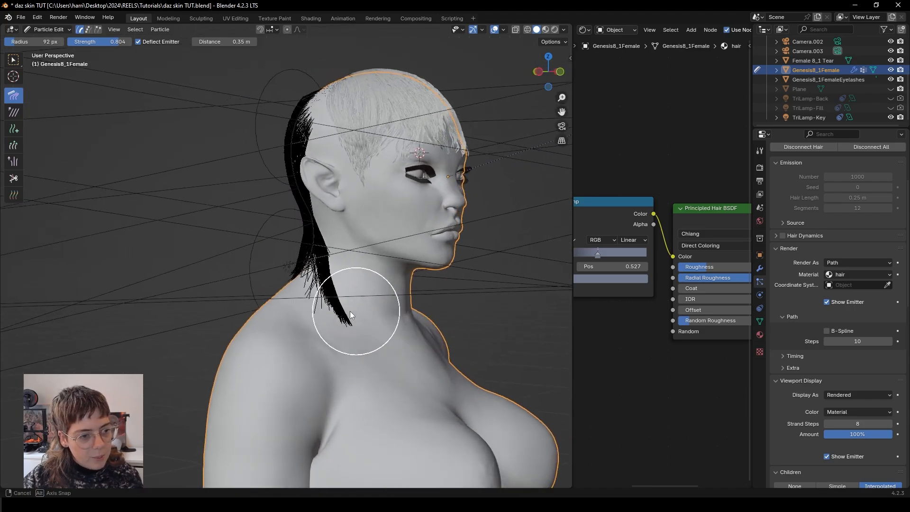
- Comb the long strands down over the neck and shoulders from the three-quarter and front views
middle_drag(350, 311, 454, 195)
mouse_move(417, 198)
mouse_down()
mouse_move(434, 202)
mouse_move(463, 255)
mouse_move(388, 318)
mouse_move(415, 295)
mouse_move(397, 310)
mouse_up()
mouse_move(398, 310)
middle_down()
mouse_move(492, 285)
mouse_move(424, 237)
middle_up()
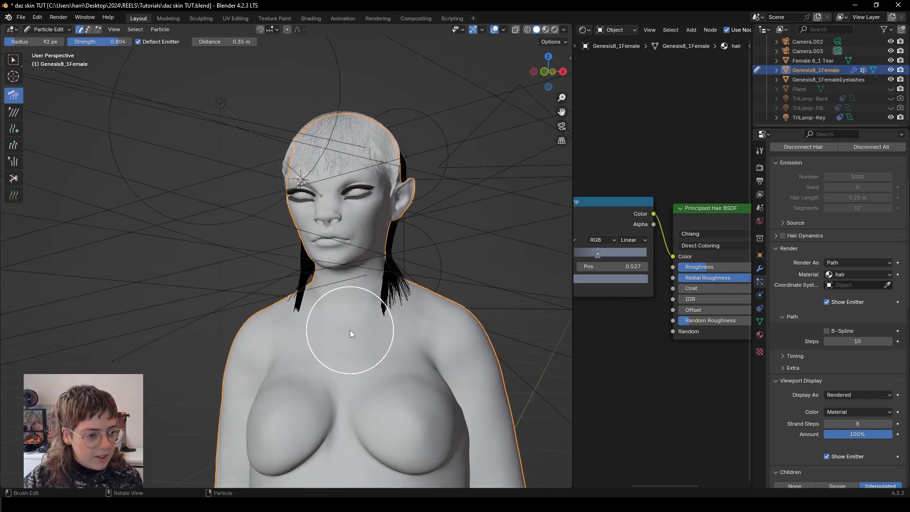
middle_drag(350, 330, 292, 243)
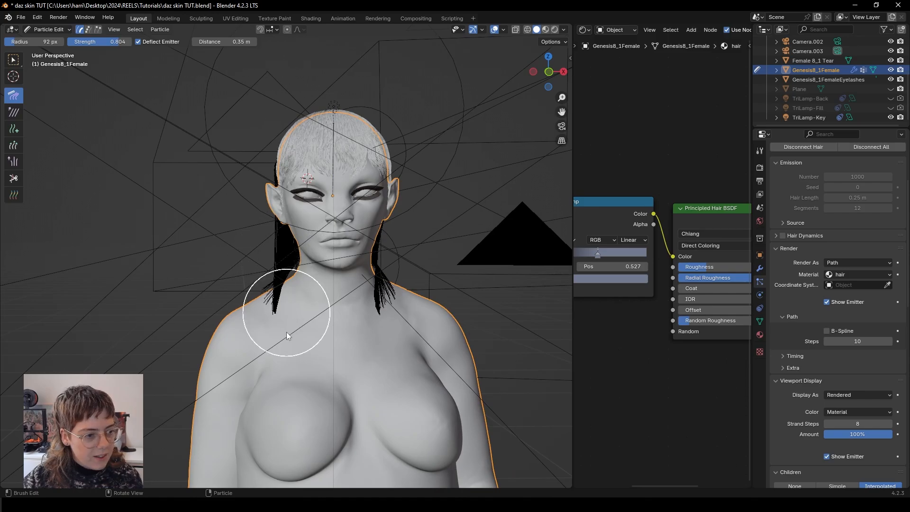
mouse_move(378, 252)
mouse_down()
mouse_move(389, 260)
mouse_move(385, 336)
mouse_up()
middle_drag(385, 337, 162, 339)
- Return to Object Mode and examine the fringe and long hair from several angles in Rendered shading
click(45, 29)
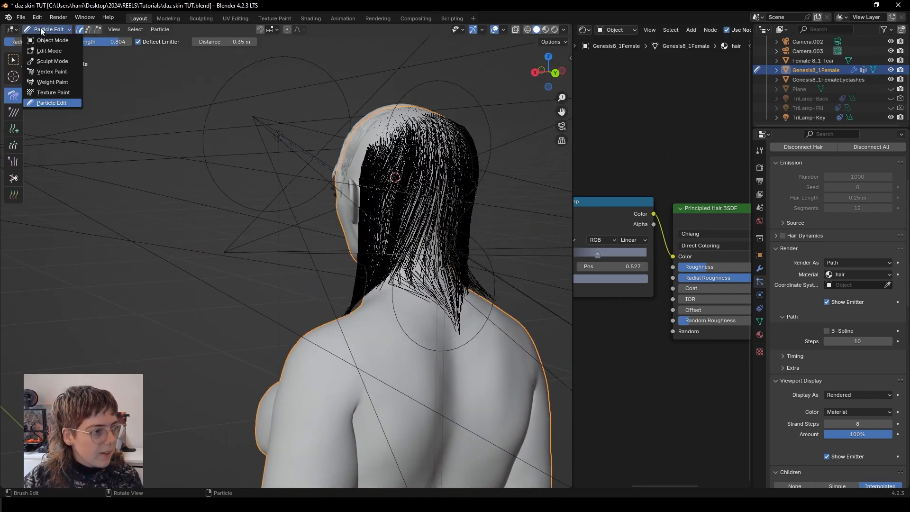
click(43, 34)
middle_drag(192, 329, 513, 48)
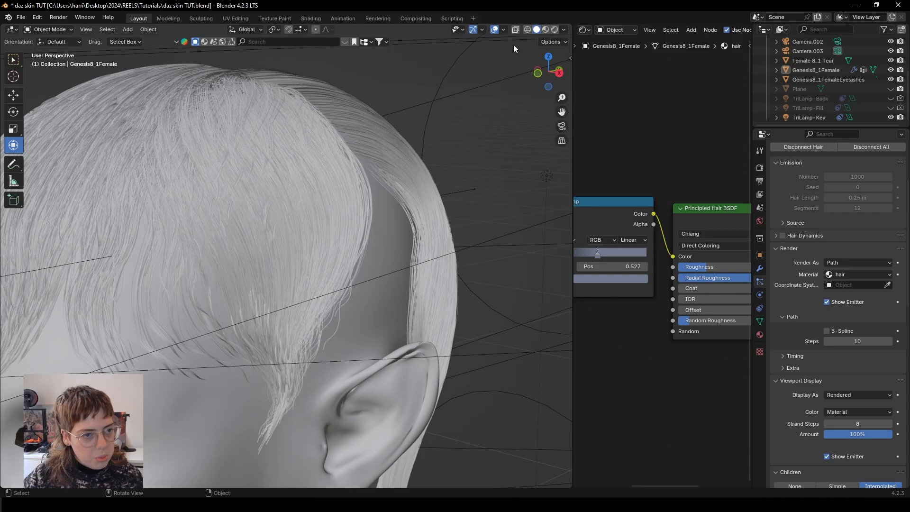
click(556, 30)
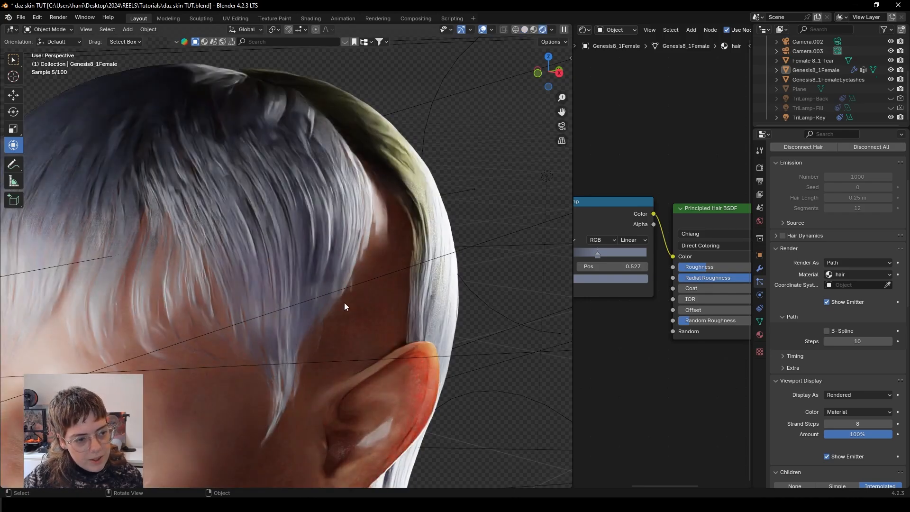
middle_drag(345, 307, 436, 321)
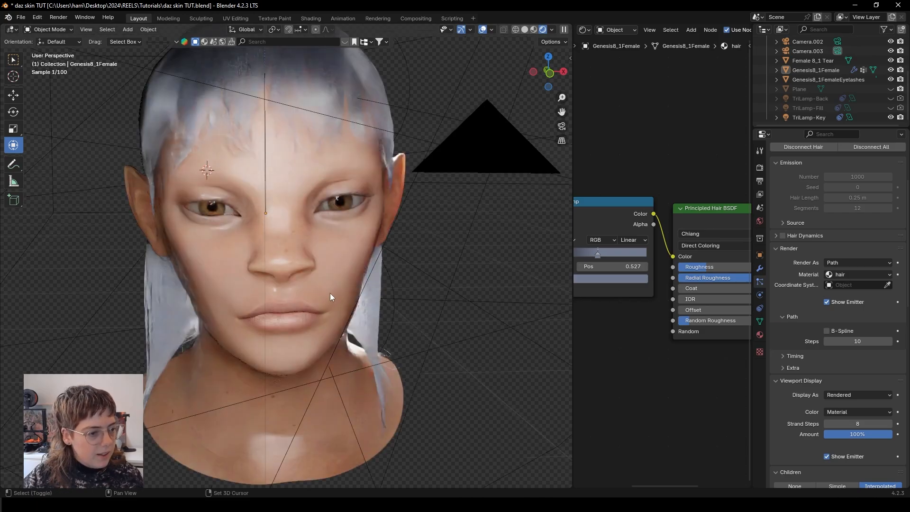
shift+middle_drag(330, 293, 355, 325)
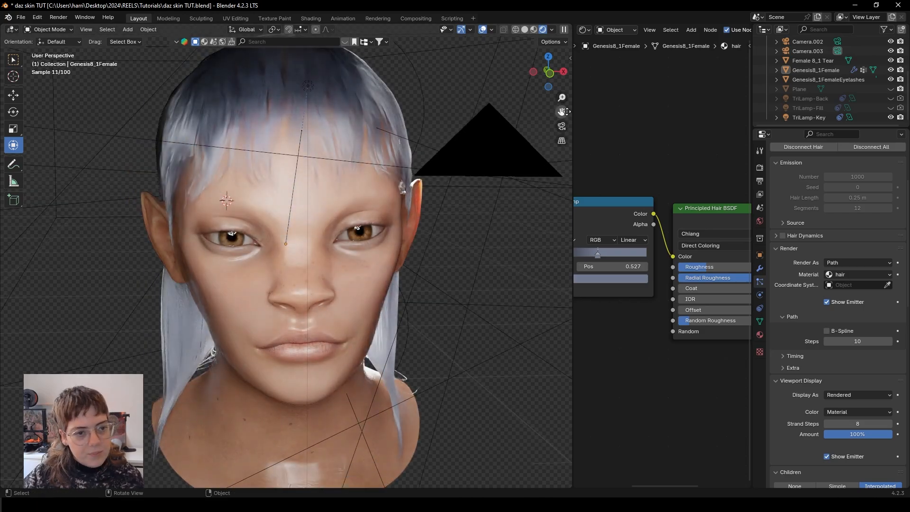
- Re-enter Particle Edit mode, set the Deflect Emitter distance to 0.25 m and switch to Solid shading
key(n)
click(50, 30)
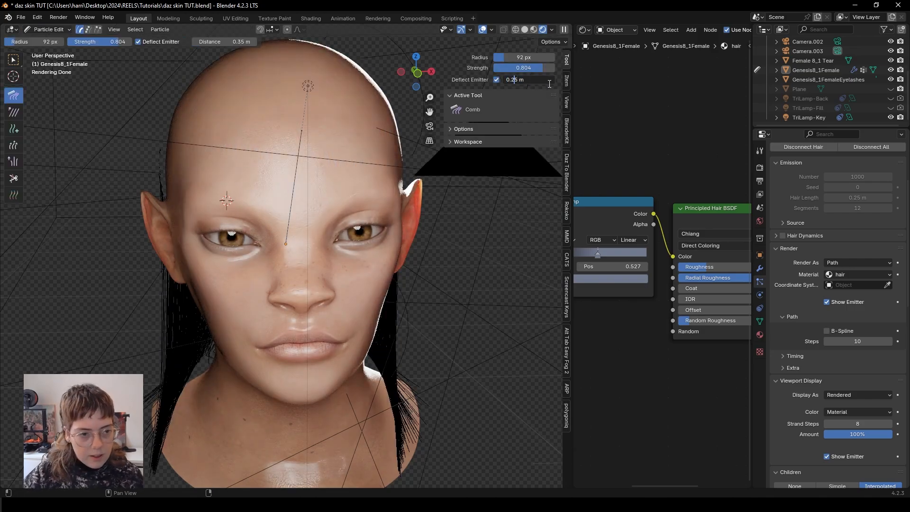
click(523, 29)
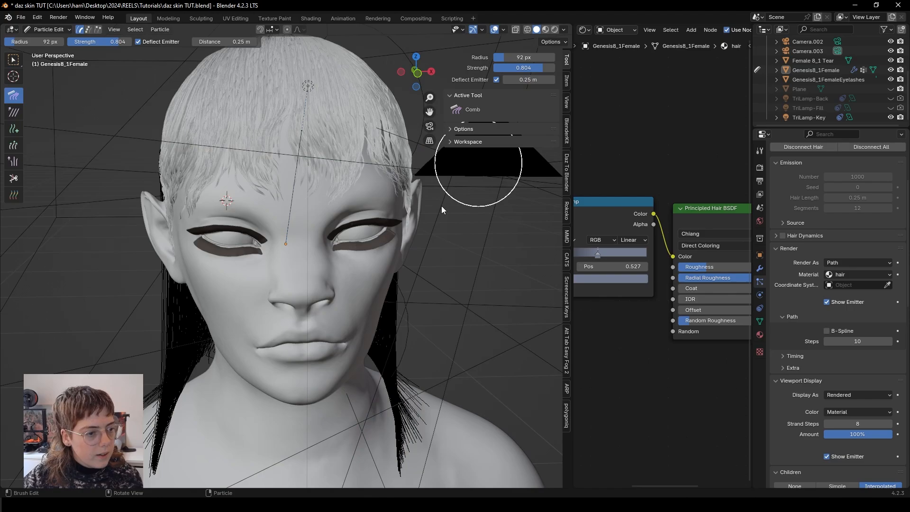
middle_drag(197, 307, 344, 273)
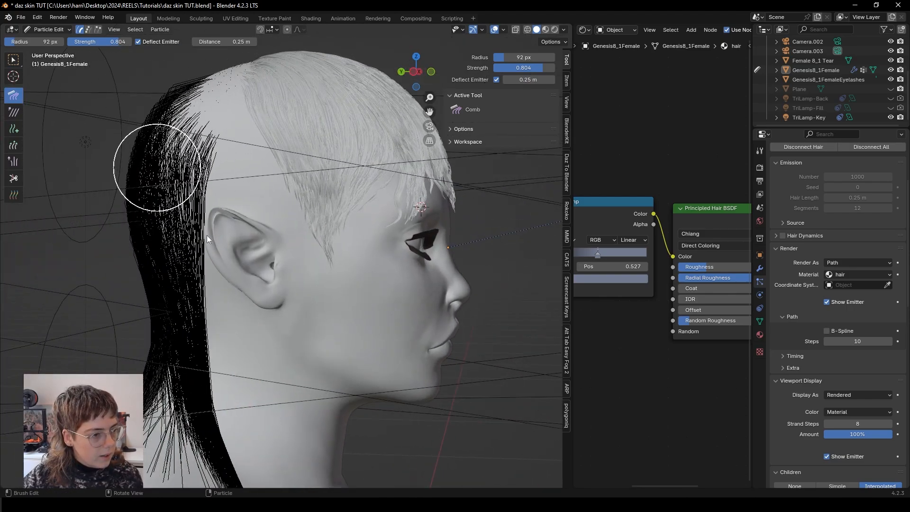
- Comb the long hair behind the ear forward and down toward the front of the shoulder
mouse_move(211, 293)
mouse_down()
mouse_move(216, 325)
mouse_move(199, 297)
mouse_move(228, 338)
mouse_move(261, 355)
mouse_move(232, 166)
mouse_move(226, 183)
mouse_move(196, 156)
mouse_up()
drag(215, 94, 217, 171)
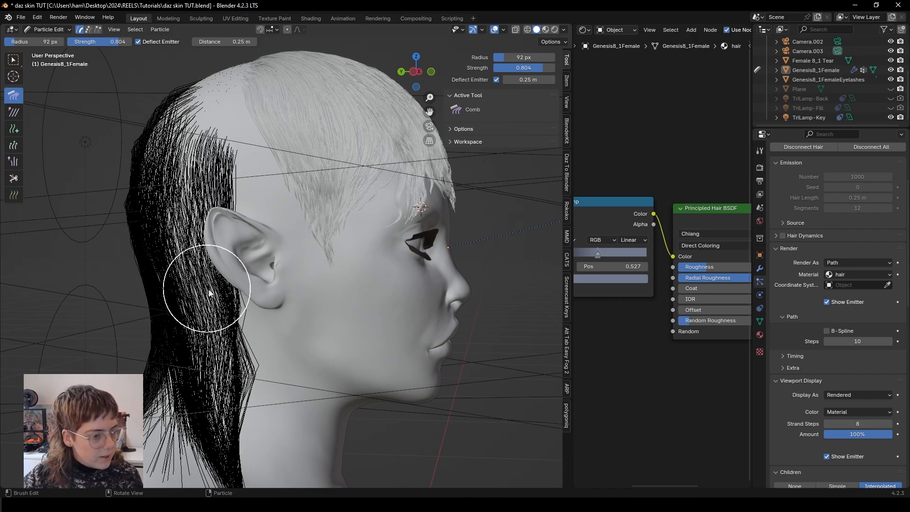
mouse_move(208, 288)
middle_down()
mouse_move(248, 322)
mouse_move(270, 248)
middle_up()
drag(270, 247, 295, 437)
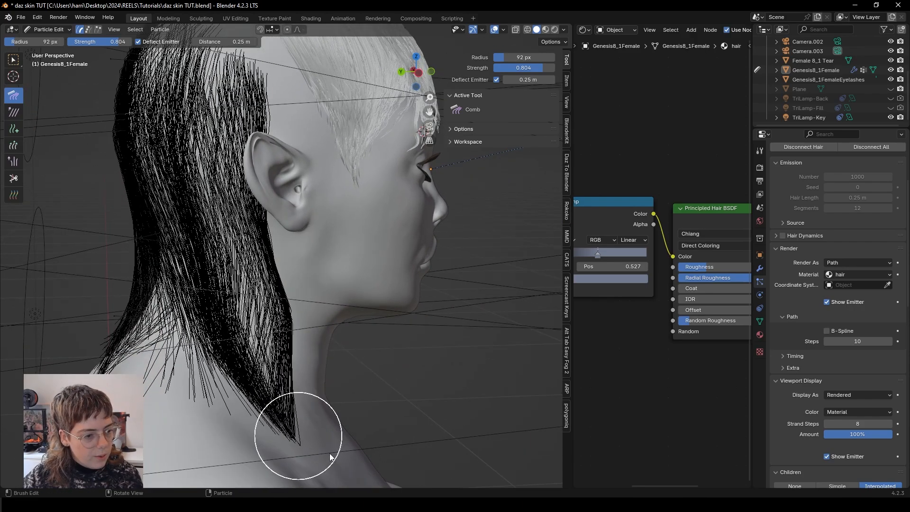
- Examine the combed hair from the back and side in Object Mode with Rendered shading
mouse_move(263, 158)
middle_down()
mouse_move(325, 291)
mouse_move(305, 274)
middle_up()
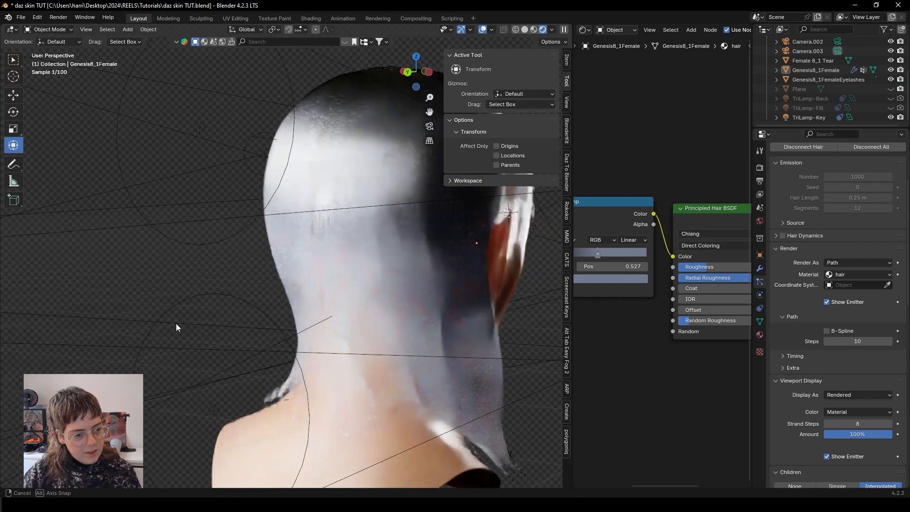
scroll(294, 327, down, 3)
middle_drag(266, 349, 400, 351)
scroll(207, 303, up, 3)
shift+middle_drag(208, 302, 394, 313)
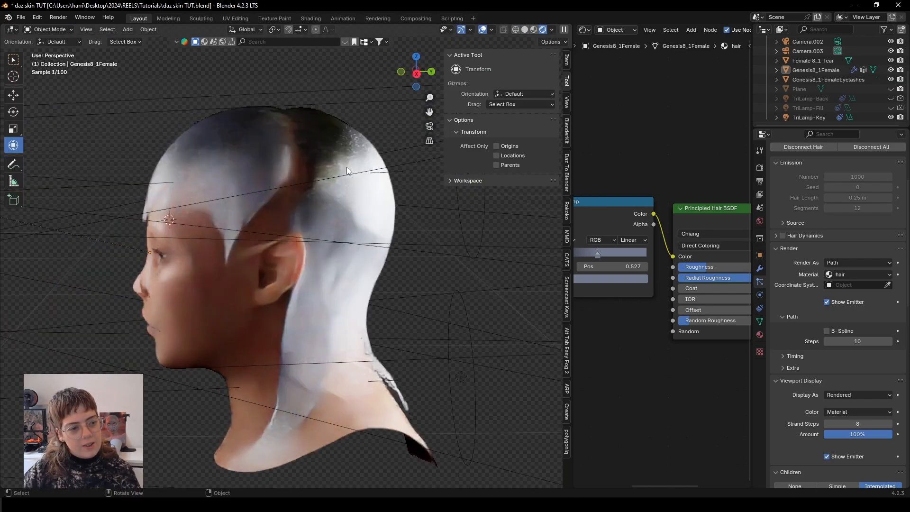
- Enter Weight Paint mode and hide the second particle system in the viewport to expose the Long hair weights
click(48, 30)
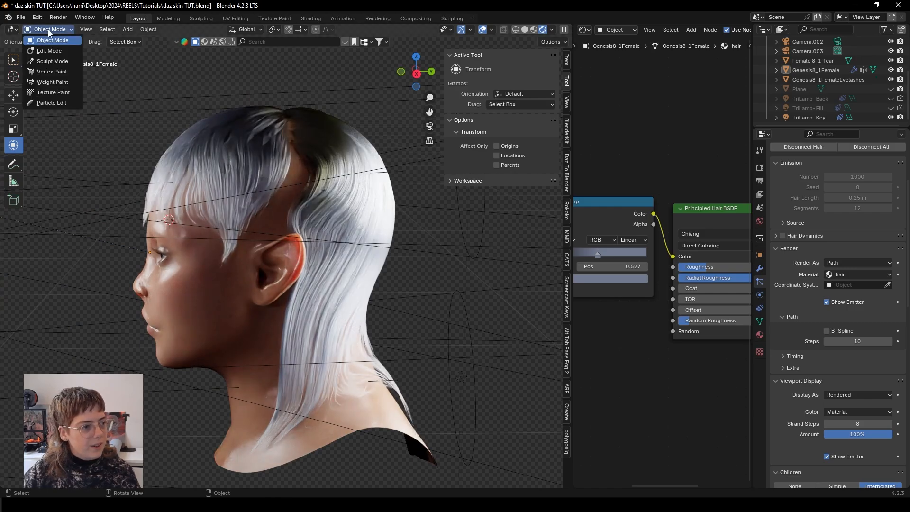
key(Return)
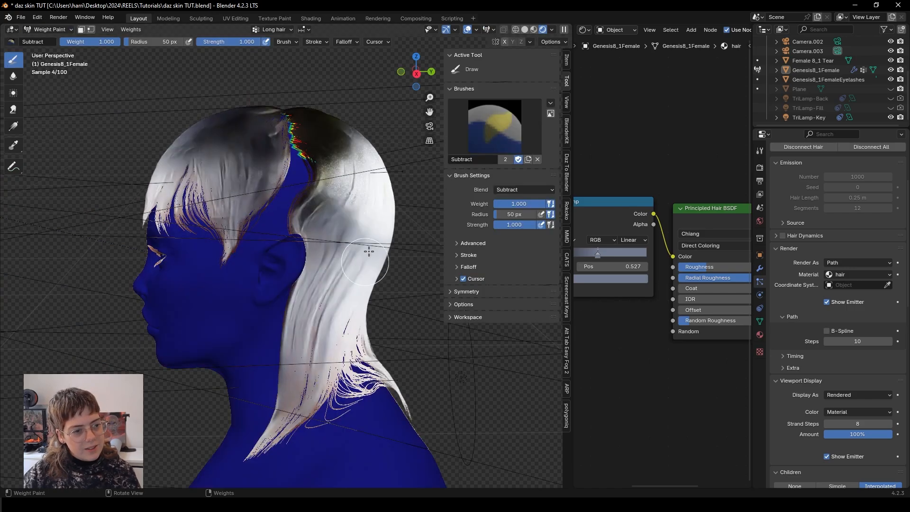
scroll(875, 246, up, 5)
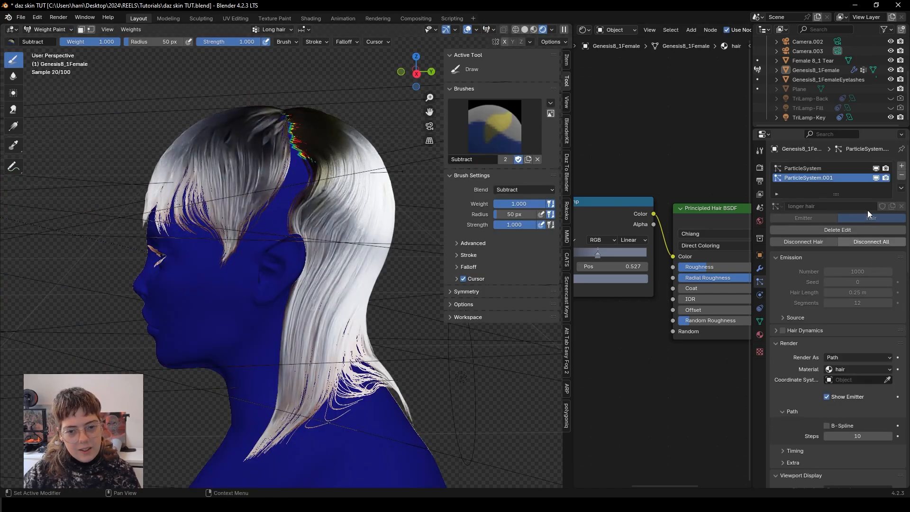
click(876, 177)
middle_drag(322, 252, 295, 305)
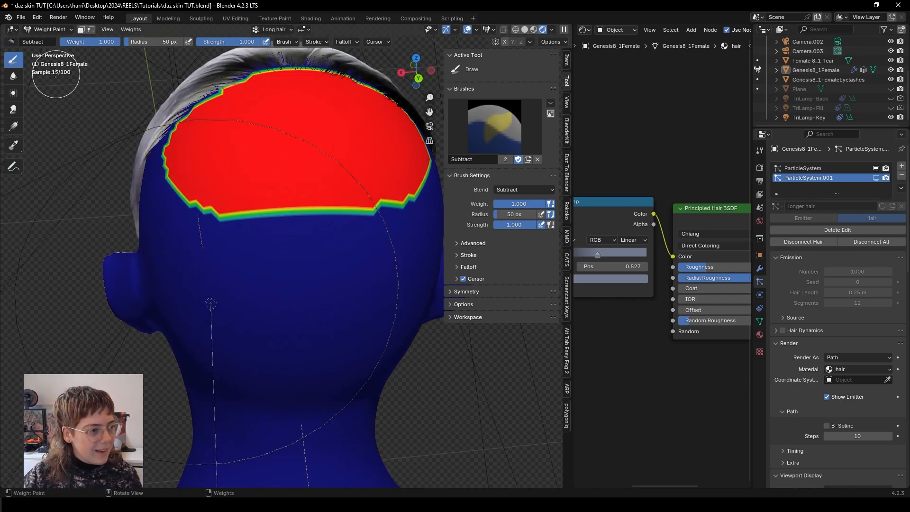
- Switch to the Add brush and paint a band of Long hair weight below the red area at the back of the head
click(10, 41)
click(26, 73)
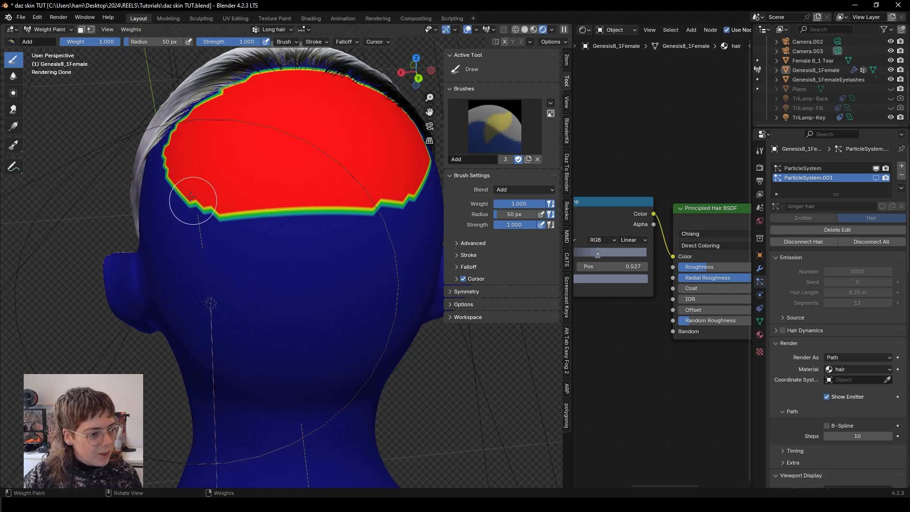
drag(170, 203, 209, 238)
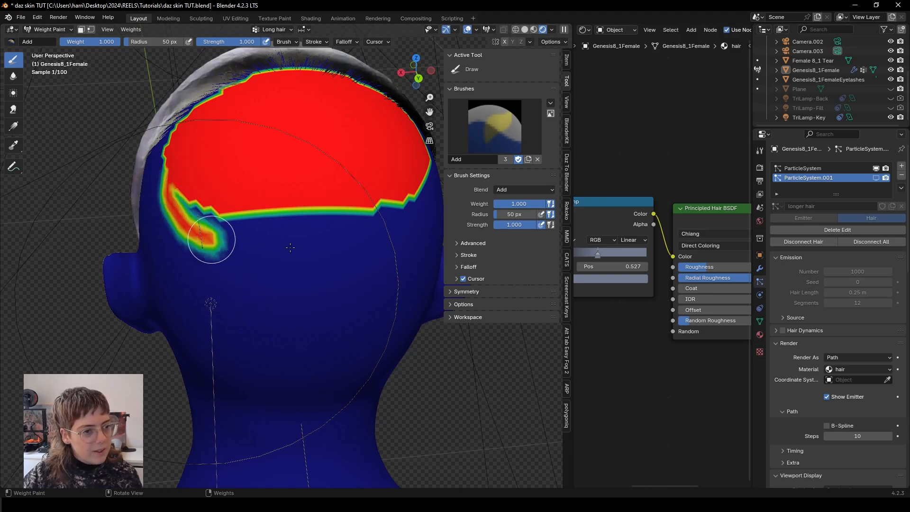
drag(290, 247, 391, 221)
- In Solid shading, change the brush falloff and extend the lower edge of the Long hair weights across the back of the head
click(524, 29)
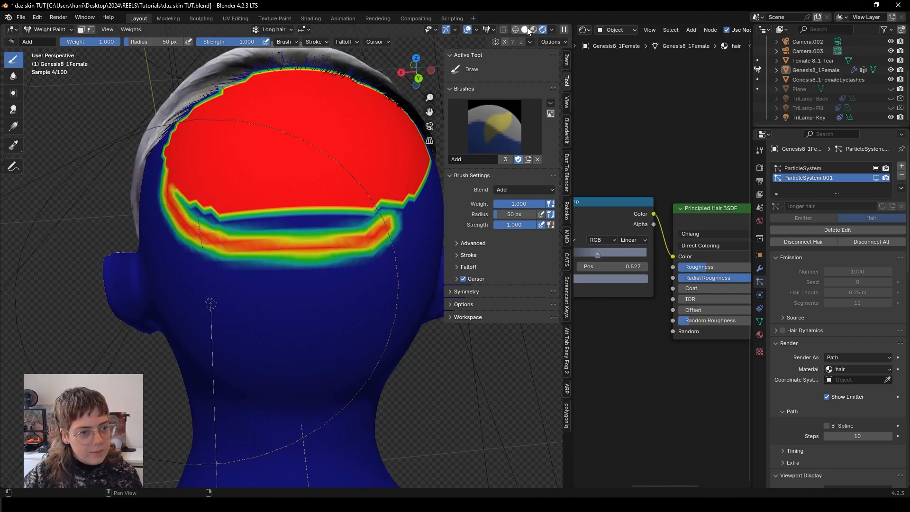
click(347, 42)
click(352, 162)
mouse_move(252, 211)
mouse_down()
mouse_move(182, 185)
mouse_move(229, 231)
mouse_move(333, 228)
mouse_move(395, 203)
mouse_up()
mouse_move(285, 290)
shift+middle_down()
mouse_move(174, 325)
mouse_move(193, 300)
shift+middle_up()
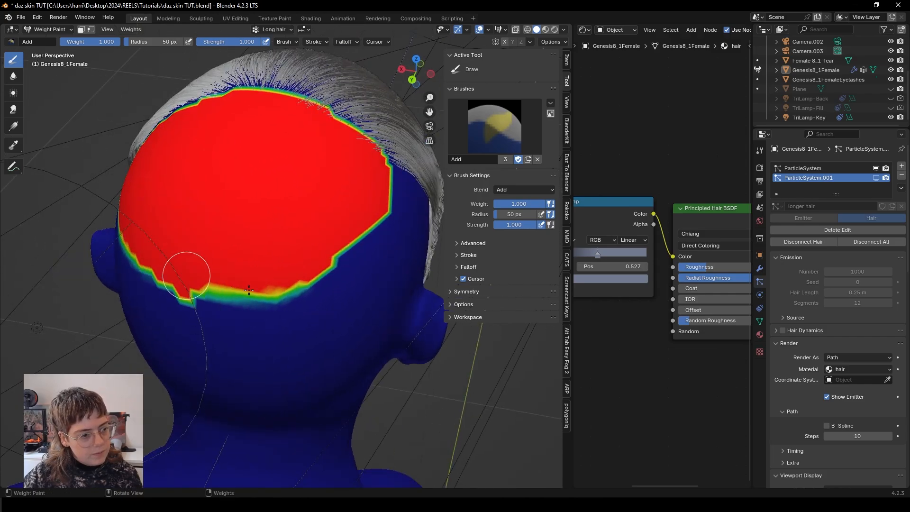
mouse_move(249, 289)
mouse_down()
mouse_move(325, 264)
mouse_move(385, 196)
mouse_up()
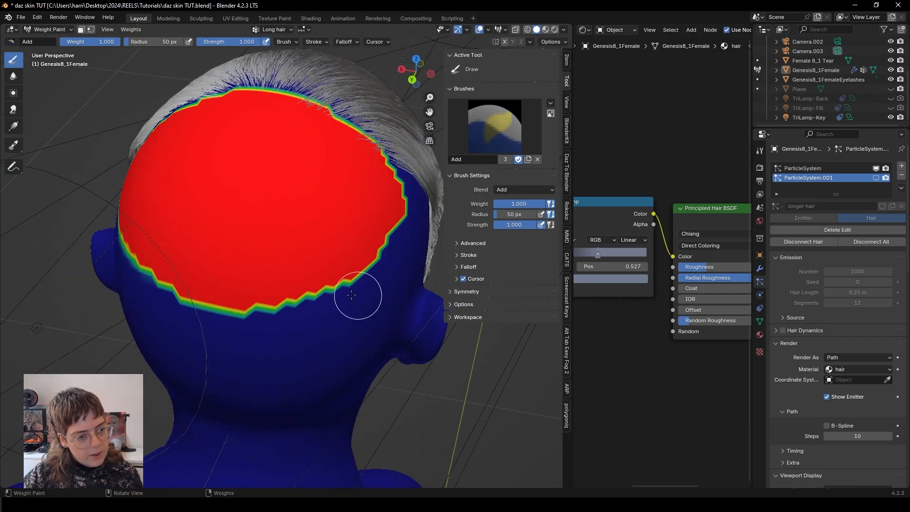
- Extend the Long hair weights forward above both ears toward the edge of the shorter fringe hair
middle_drag(351, 295, 231, 208)
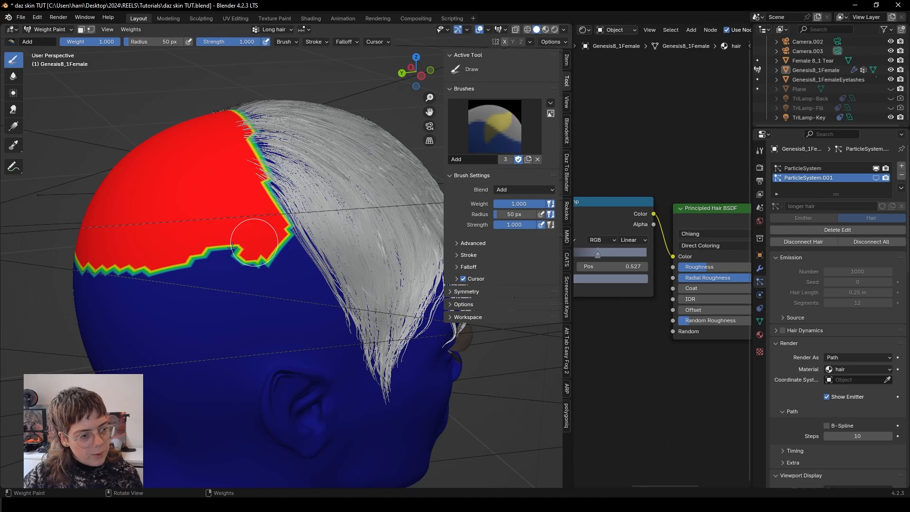
mouse_move(173, 251)
middle_down()
mouse_move(182, 251)
mouse_move(118, 258)
mouse_move(185, 236)
middle_up()
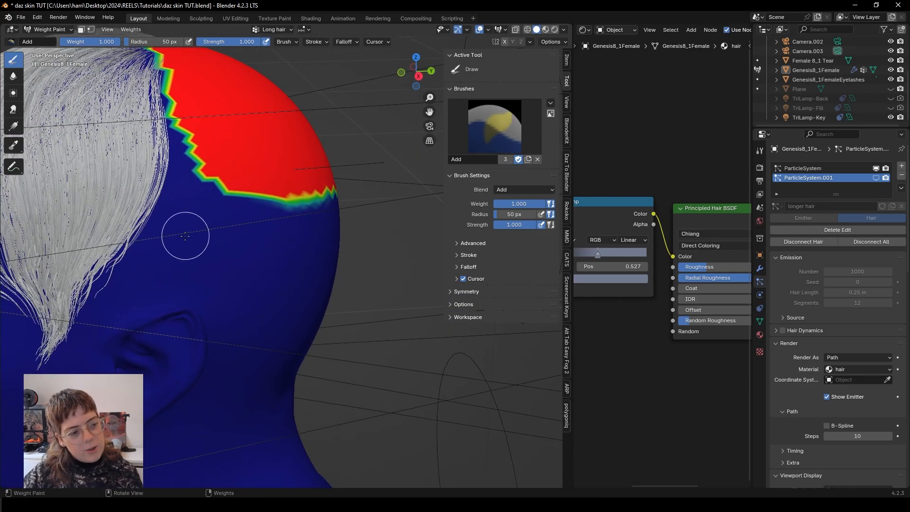
mouse_move(188, 123)
mouse_down()
mouse_move(183, 158)
mouse_move(197, 197)
mouse_move(302, 197)
mouse_up()
- Paint the remaining lower edge of the Long hair weights around the back of the head and return to Object Mode
mouse_move(251, 257)
middle_down()
mouse_move(119, 278)
mouse_move(121, 253)
middle_up()
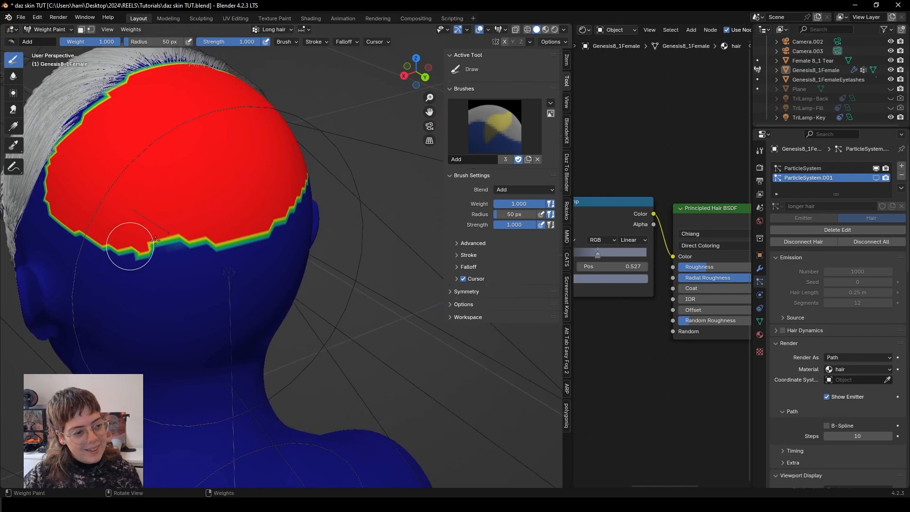
drag(130, 246, 268, 226)
mouse_move(268, 226)
middle_down()
mouse_move(205, 269)
mouse_move(193, 234)
middle_up()
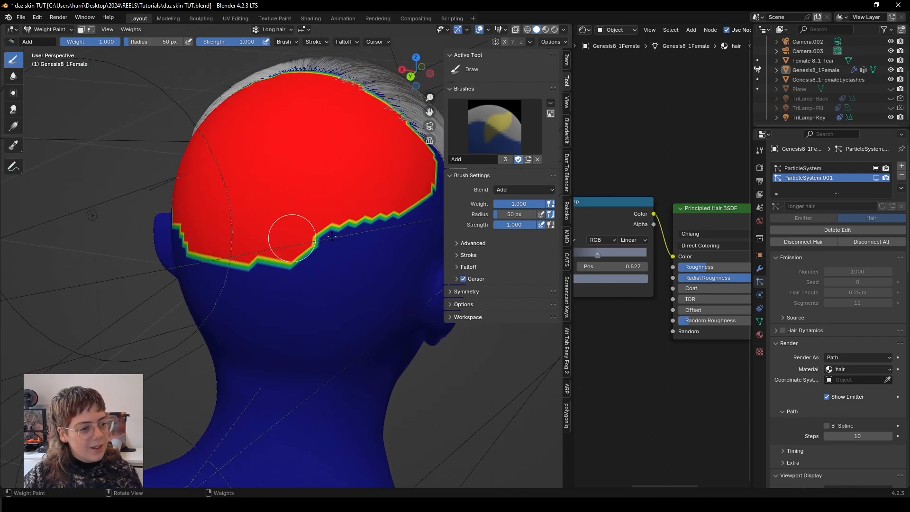
middle_drag(362, 223, 193, 294)
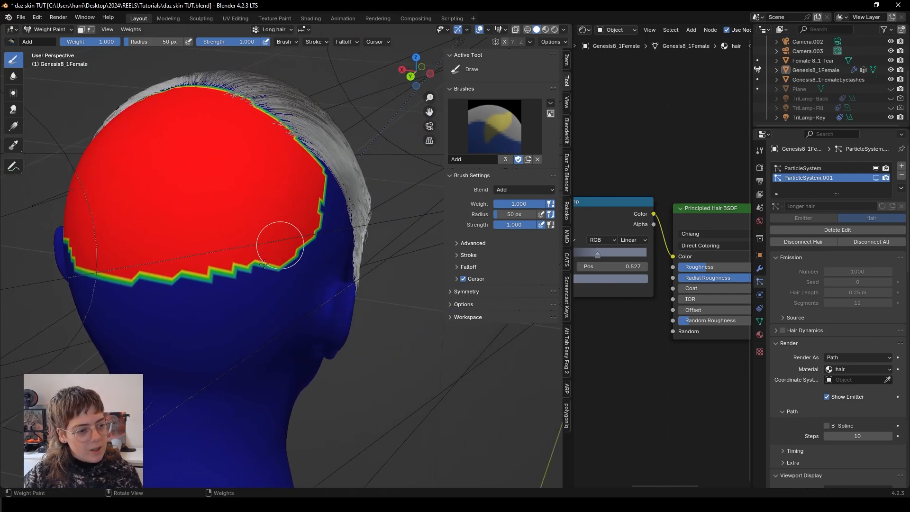
drag(196, 270, 134, 268)
click(48, 30)
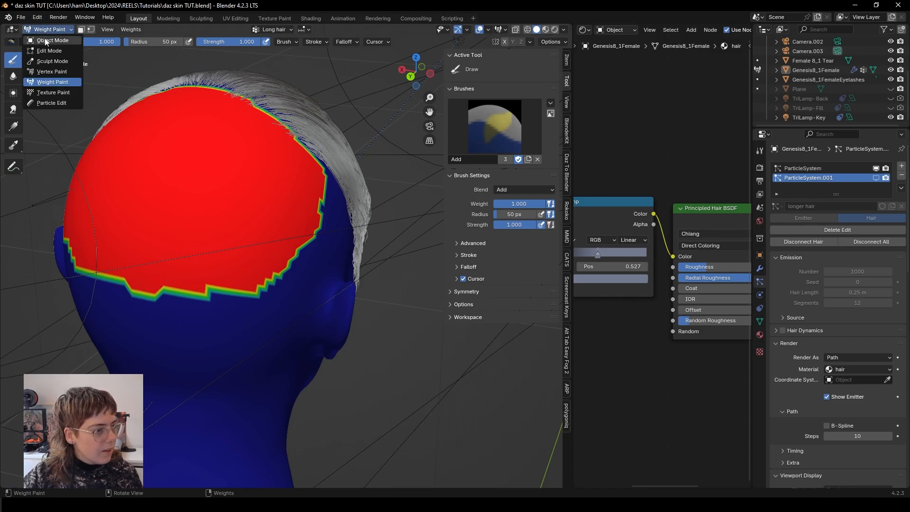
click(46, 40)
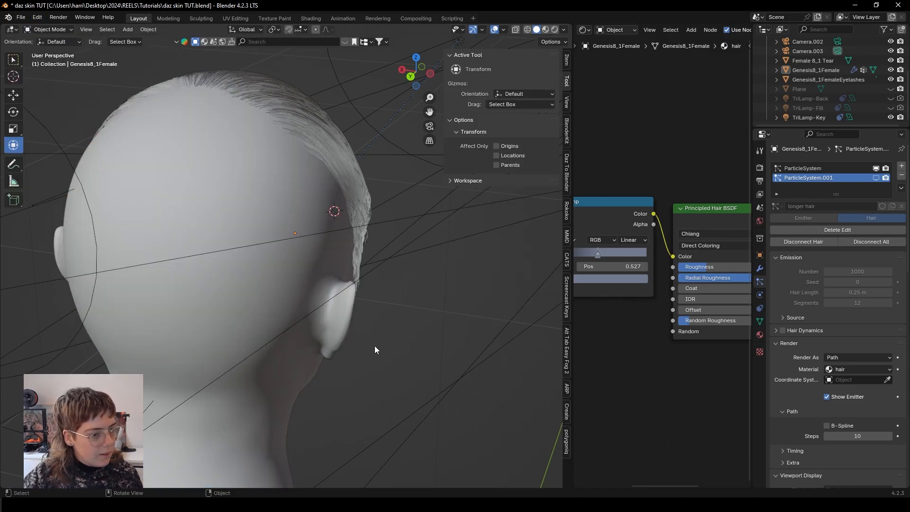
- Show the second particle system in the viewport again and examine the hair from the side
click(876, 177)
middle_drag(334, 313, 226, 335)
scroll(369, 358, up, 4)
shift+middle_drag(413, 370, 350, 305)
scroll(338, 293, down, 1)
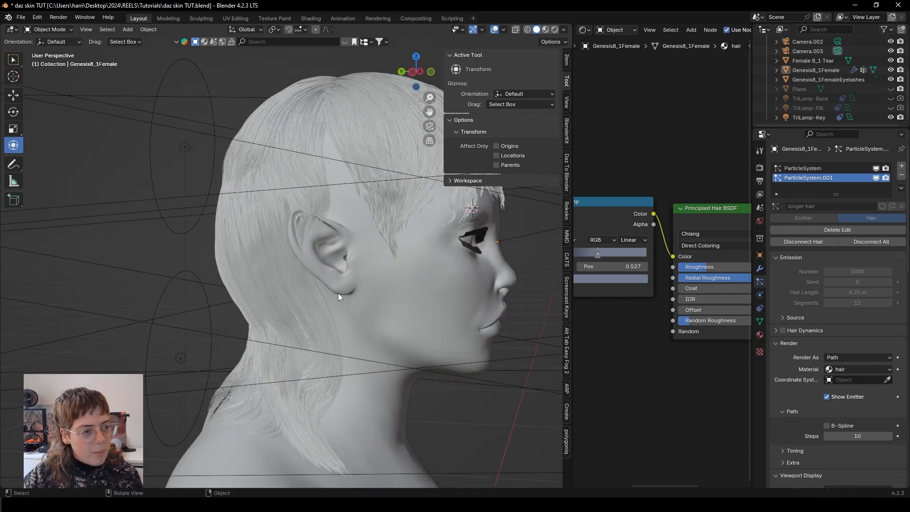
scroll(337, 293, down, 4)
scroll(335, 302, up, 3)
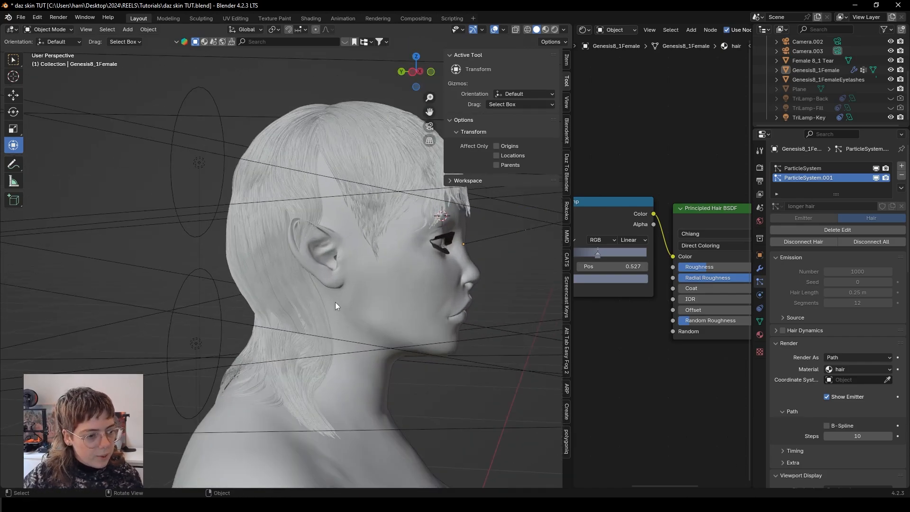
- Delete the grooming edits of the longer hair system and enter Particle Edit mode in a side view
click(824, 231)
click(49, 30)
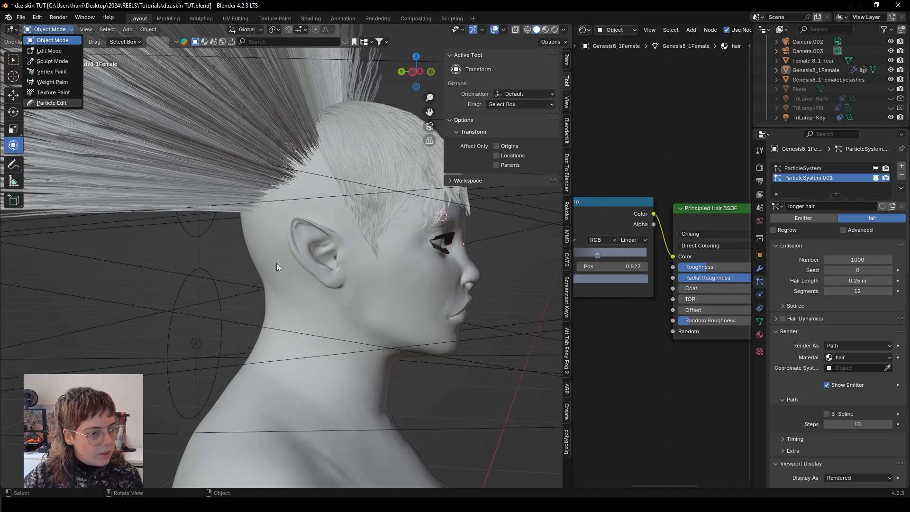
scroll(277, 267, down, 4)
key(KP_3)
scroll(292, 264, down, 3)
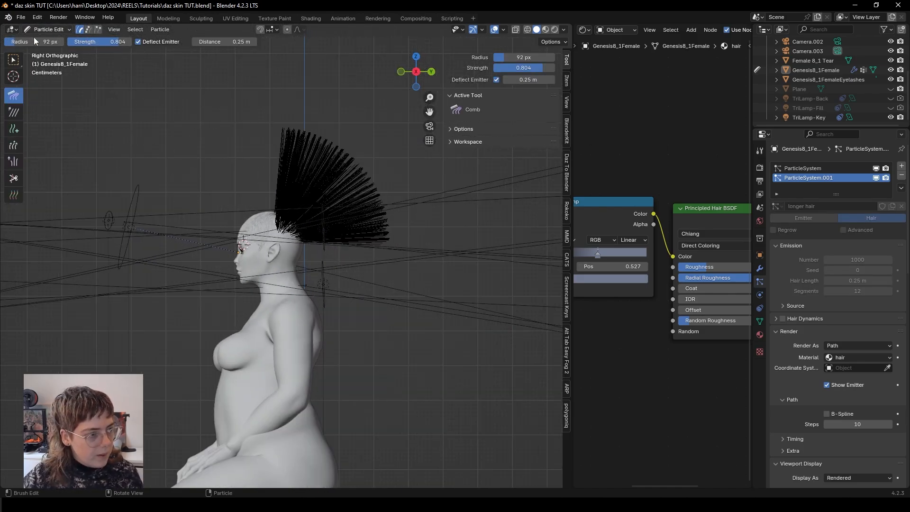
- Set the Comb brush radius to 388 px and comb the long hair back and down behind the shoulders
key(f)
click(494, 228)
drag(284, 228, 472, 119)
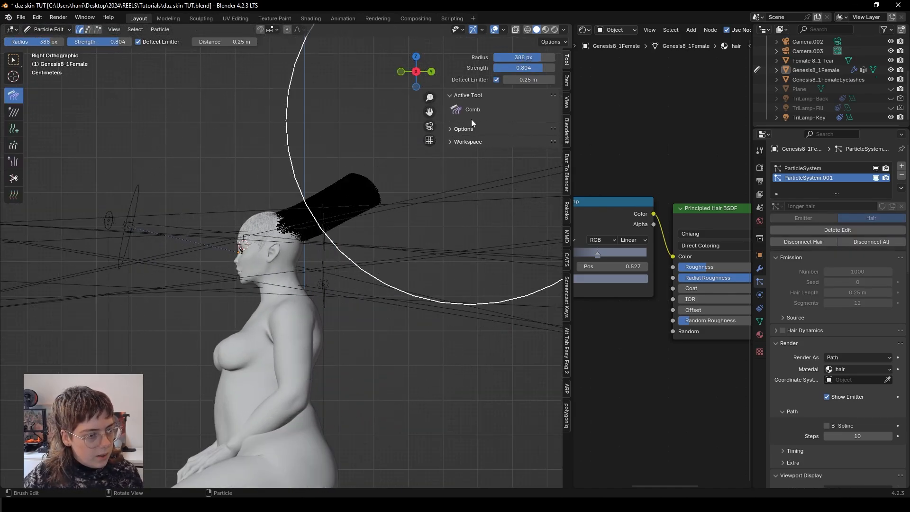
mouse_move(347, 190)
mouse_down()
mouse_move(378, 265)
mouse_move(371, 300)
mouse_up()
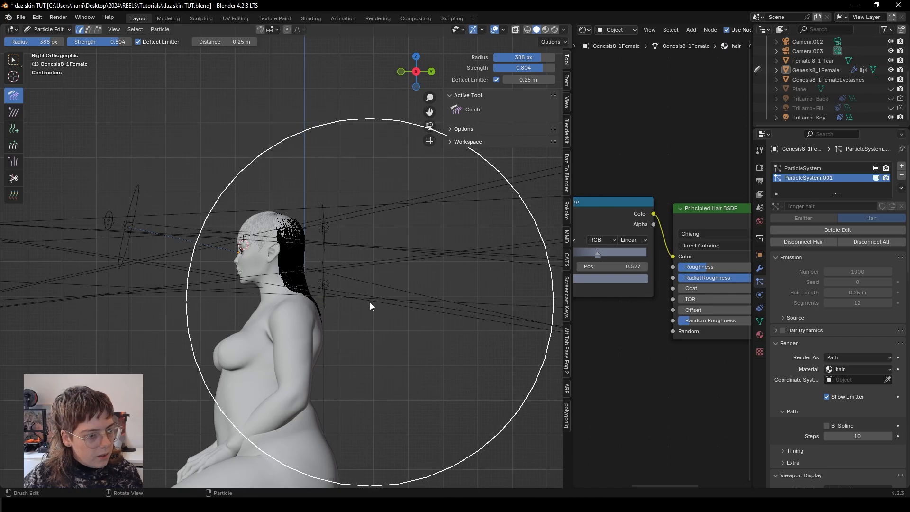
scroll(288, 282, up, 2)
scroll(288, 279, up, 2)
shift+middle_drag(291, 278, 376, 224)
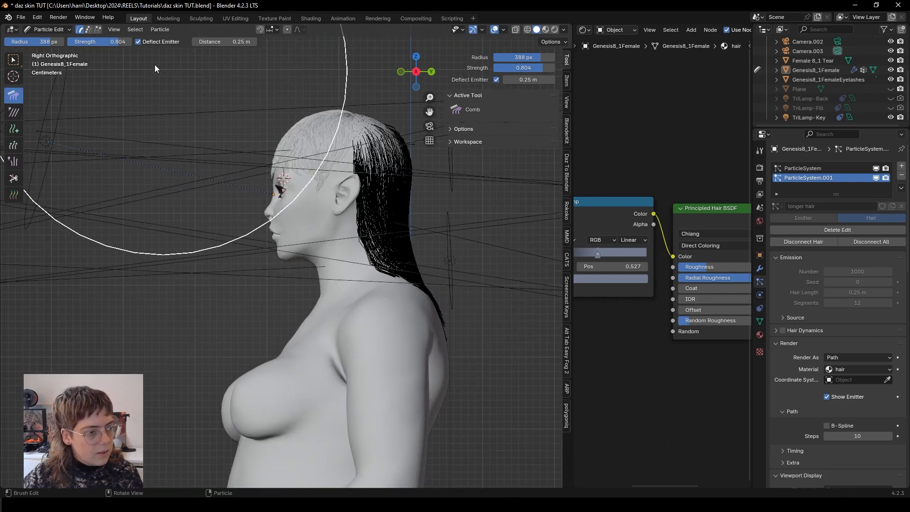
- Return to Object Mode and examine the combed hair from the front and the opposite side
click(40, 29)
click(45, 40)
middle_drag(218, 318, 386, 309)
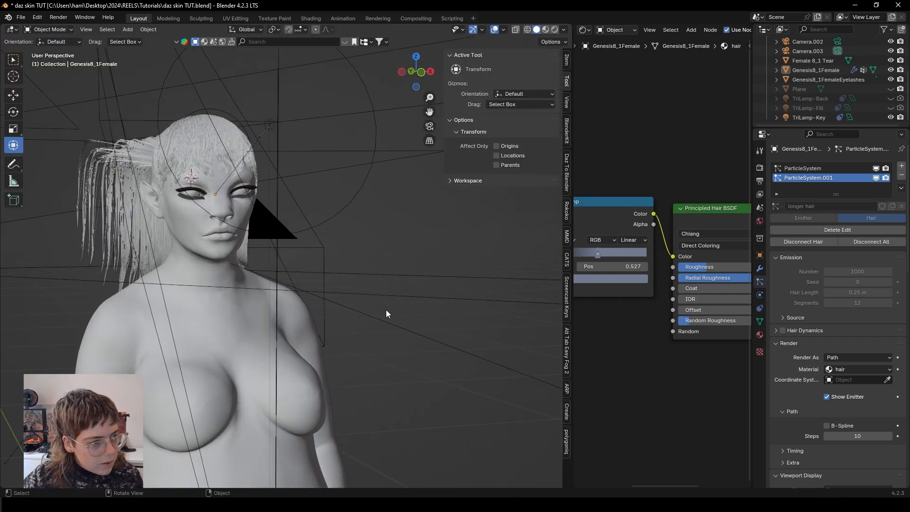
shift+middle_drag(186, 252, 286, 254)
key(KP_3)
key(ctrl+KP_3)
- In Particle Edit mode, comb the stray side hair down behind the ear and over the shoulder, reducing the brush radius to 158 px
click(50, 29)
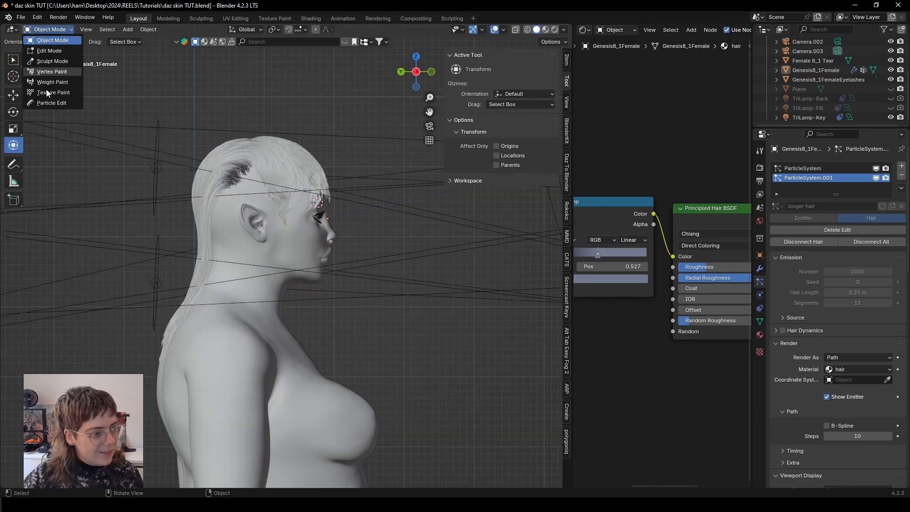
drag(219, 175, 221, 284)
scroll(221, 286, up, 4)
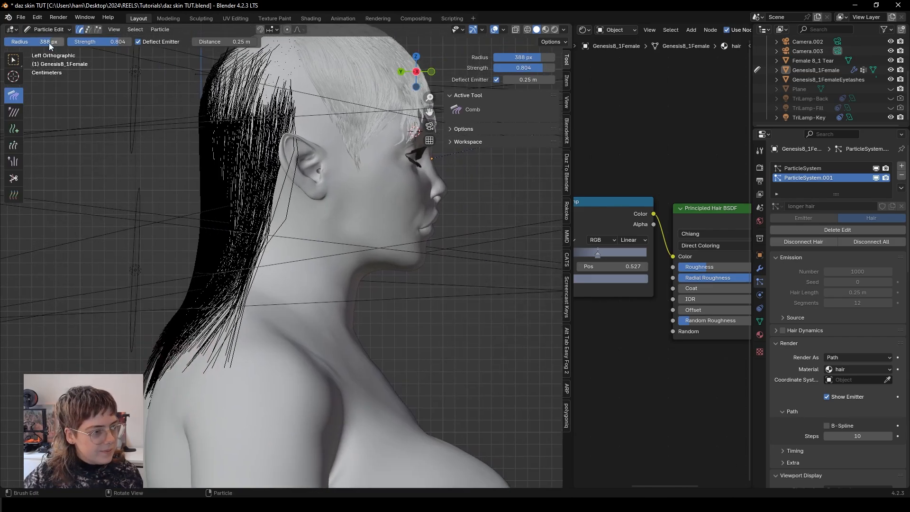
mouse_move(263, 285)
mouse_down()
mouse_move(358, 296)
mouse_move(312, 348)
mouse_move(262, 340)
mouse_up()
middle_drag(263, 340, 263, 299)
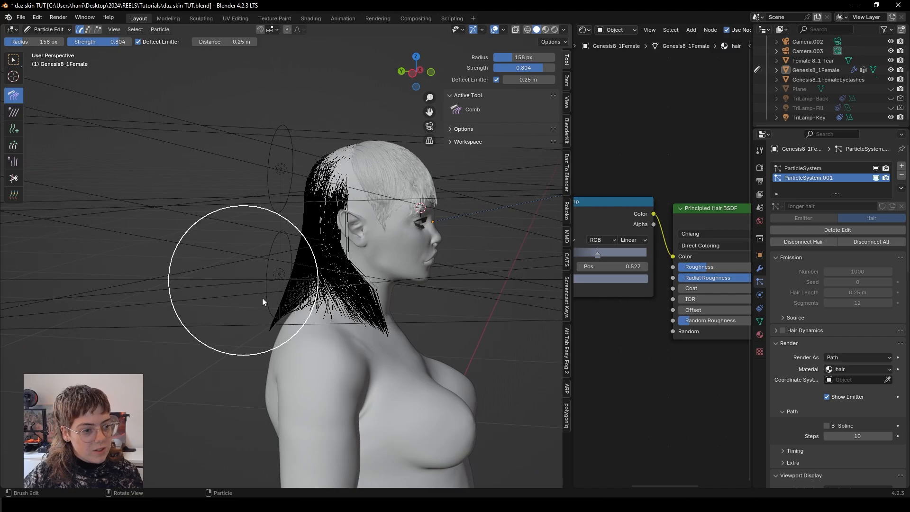
drag(372, 250, 357, 256)
mouse_move(357, 256)
middle_down()
mouse_move(286, 331)
mouse_move(317, 289)
middle_up()
mouse_move(317, 285)
mouse_down()
mouse_move(355, 325)
mouse_move(351, 337)
mouse_up()
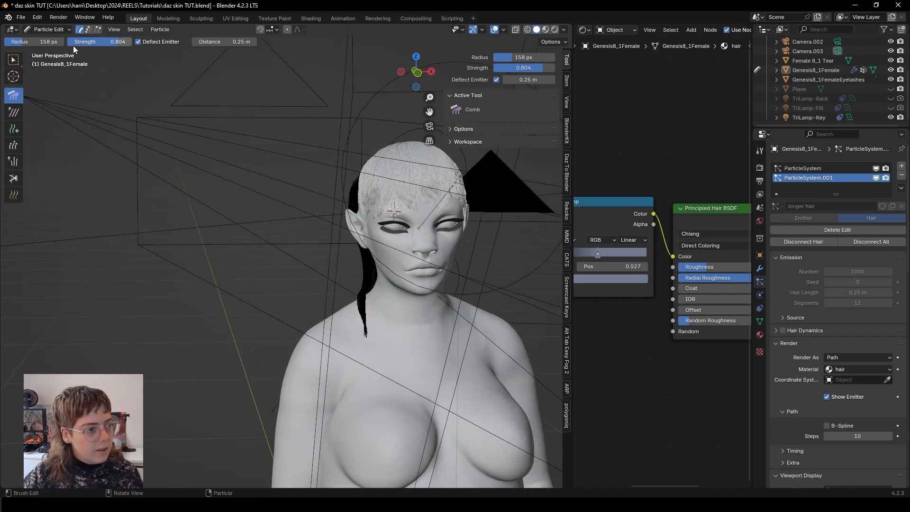
- Examine the combed long hair from the front and back in Object Mode with Rendered shading and the sidebar hidden
click(47, 30)
click(52, 41)
click(327, 317)
middle_drag(327, 316, 104, 325)
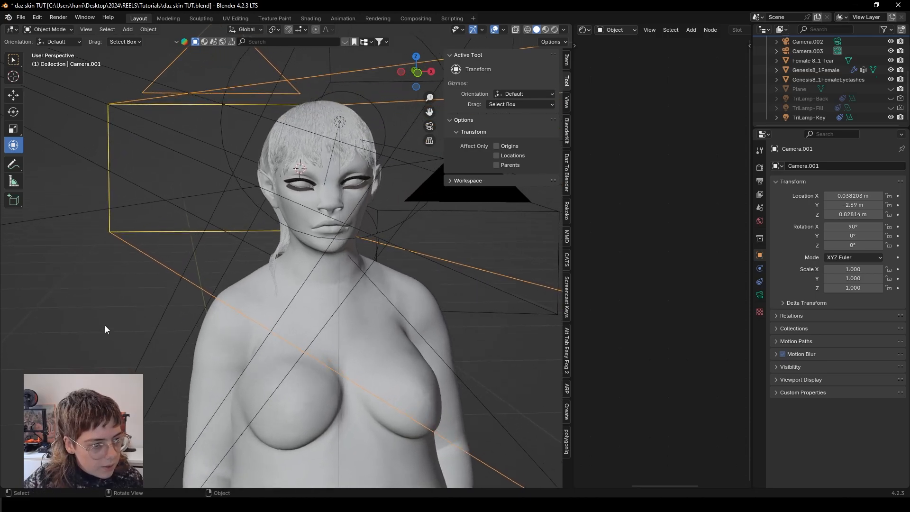
click(555, 30)
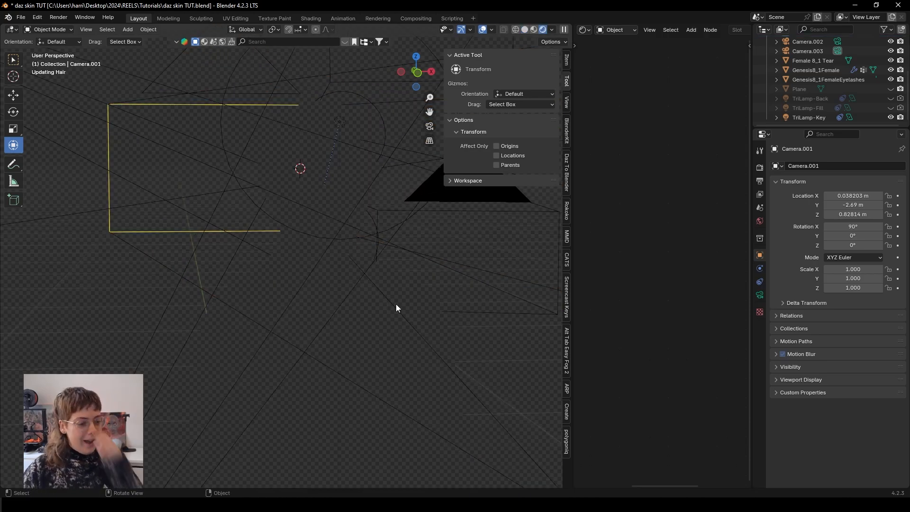
key(n)
scroll(312, 249, up, 2)
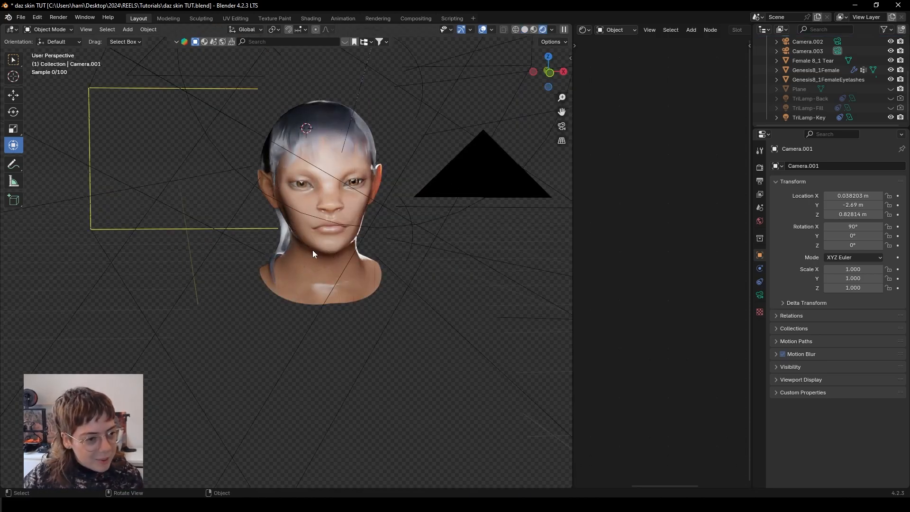
shift+middle_drag(312, 249, 309, 303)
middle_drag(297, 337, 321, 336)
scroll(340, 346, up, 3)
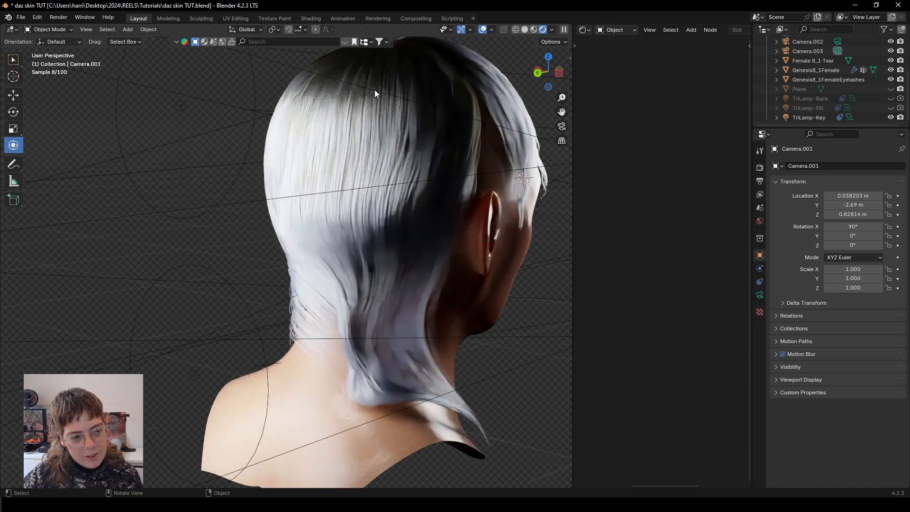
- Select the Genesis8_1Female body again and switch the viewport to Solid shading in Object Mode
click(438, 107)
click(60, 29)
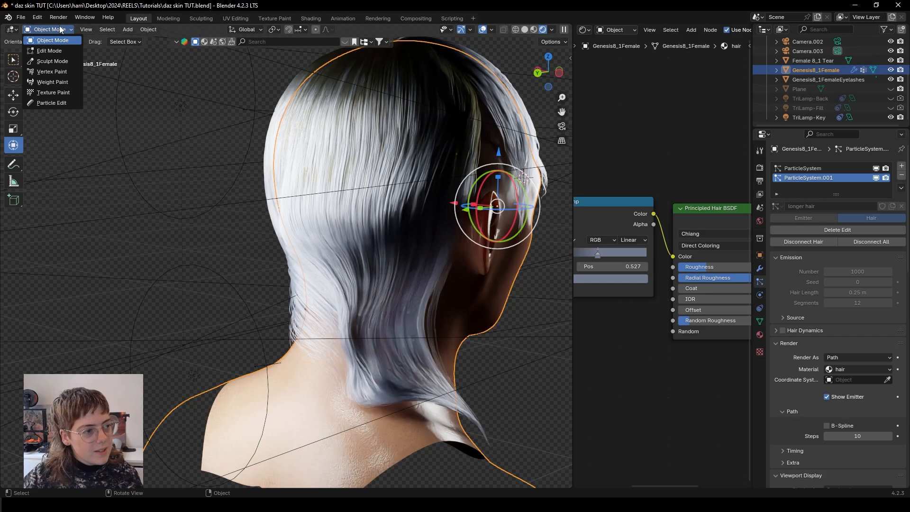
click(49, 102)
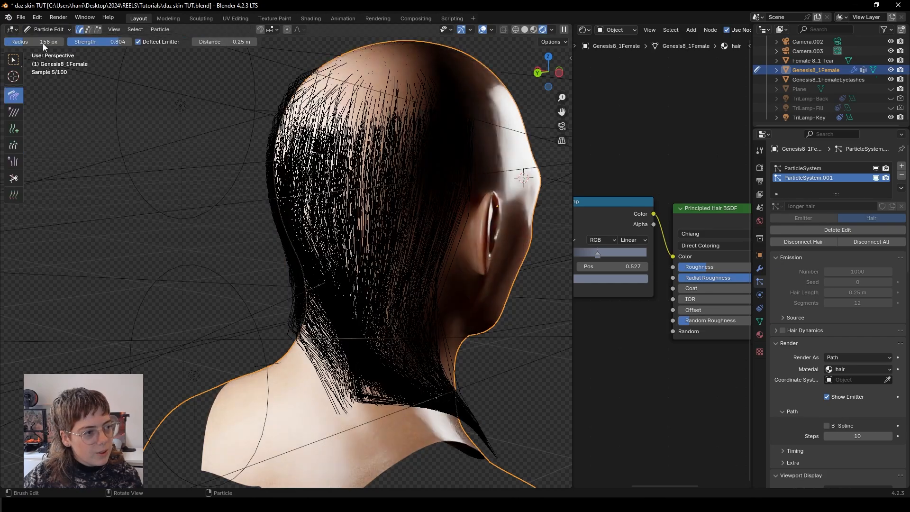
click(45, 29)
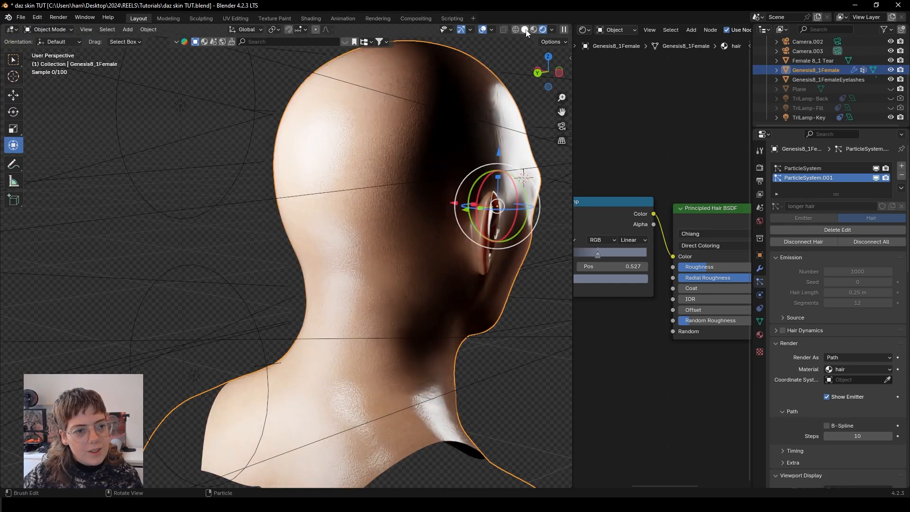
click(525, 29)
- Delete the grooming edits of the longer hair system and set its Hair Length to 0.45 m
click(848, 230)
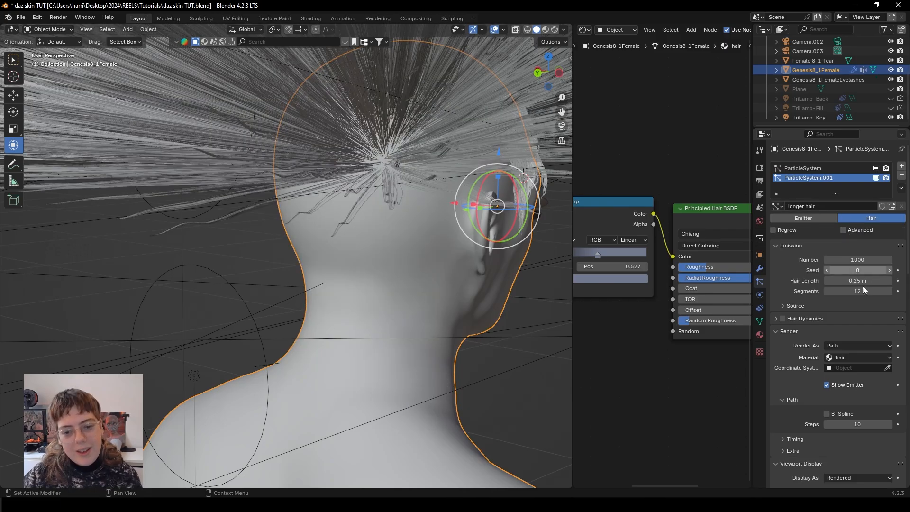
click(866, 280)
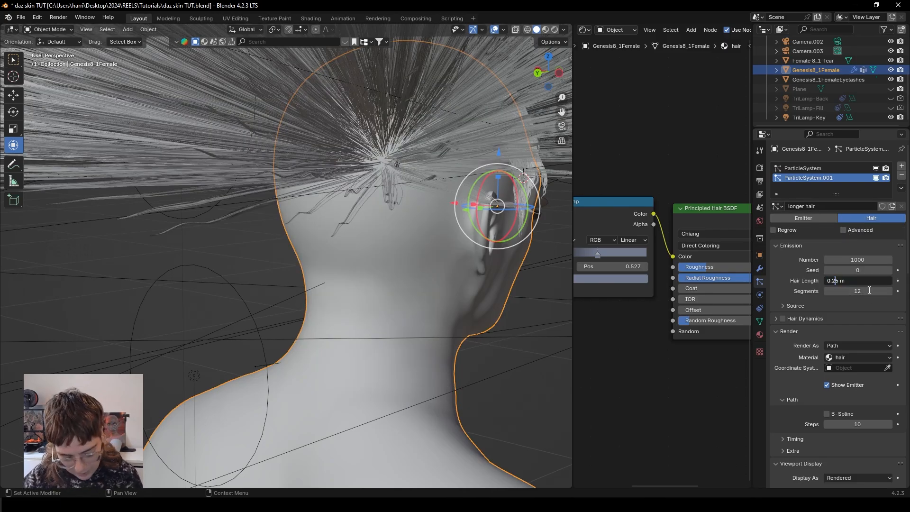
key(Return)
middle_drag(417, 259, 264, 280)
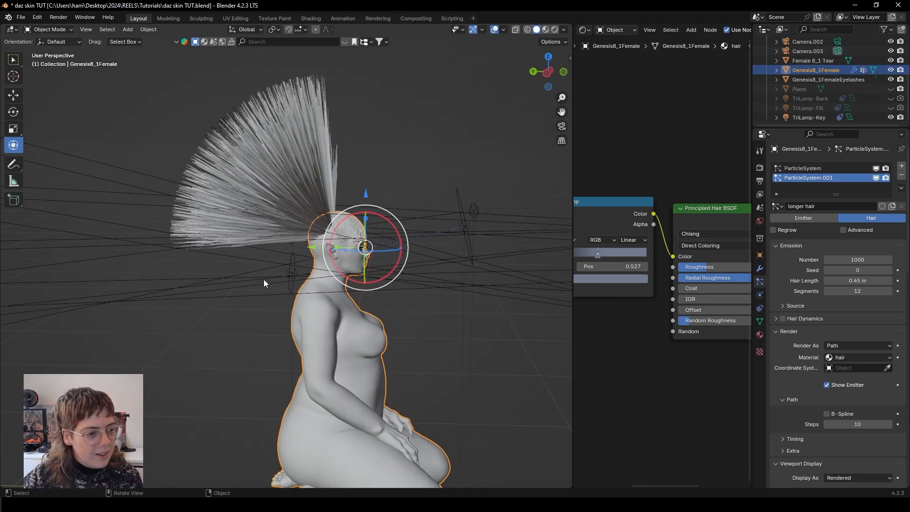
- Enter Particle Edit mode on the body, hide the viewport overlays and comb the upright long hair backward off the head
click(59, 30)
click(52, 103)
scroll(359, 266, up, 3)
middle_drag(358, 266, 311, 290)
key(alt+shift+z)
scroll(314, 289, down, 3)
mouse_move(314, 289)
mouse_down()
mouse_move(238, 214)
mouse_move(112, 149)
mouse_up()
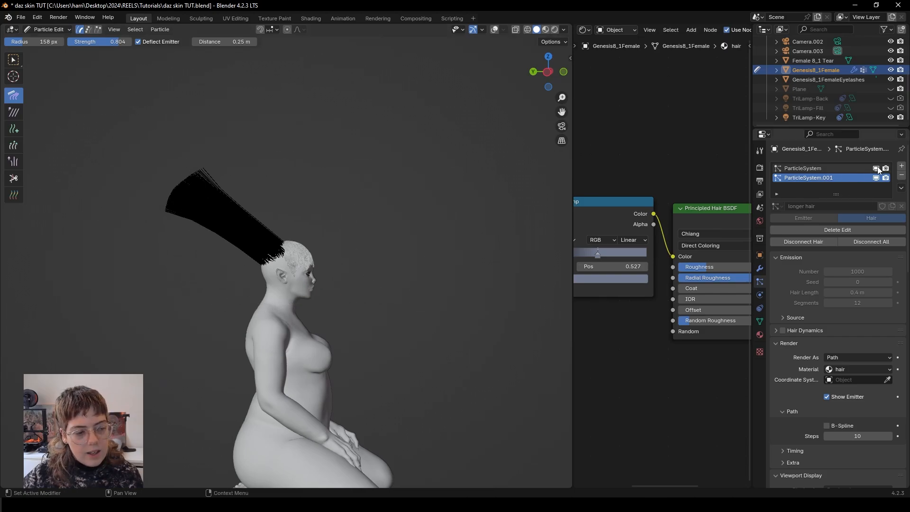
scroll(299, 309, up, 3)
shift+middle_drag(284, 309, 382, 258)
drag(292, 113, 251, 156)
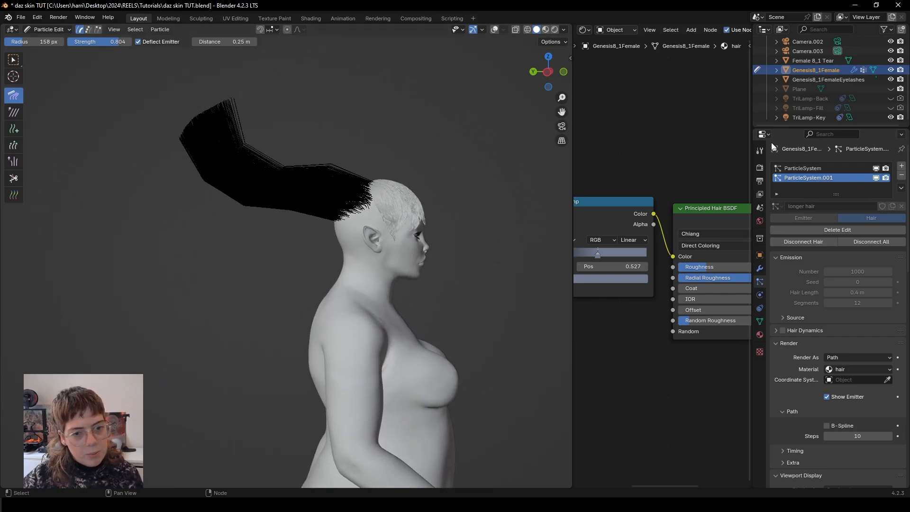
- Hide the first particle system in the viewport and comb the long hair down over the neck, back and shoulders from all sides
click(876, 168)
mouse_move(376, 170)
mouse_down()
mouse_move(281, 188)
mouse_move(275, 242)
mouse_move(226, 254)
mouse_move(271, 315)
mouse_move(299, 264)
mouse_move(345, 289)
mouse_move(285, 343)
mouse_move(379, 371)
mouse_up()
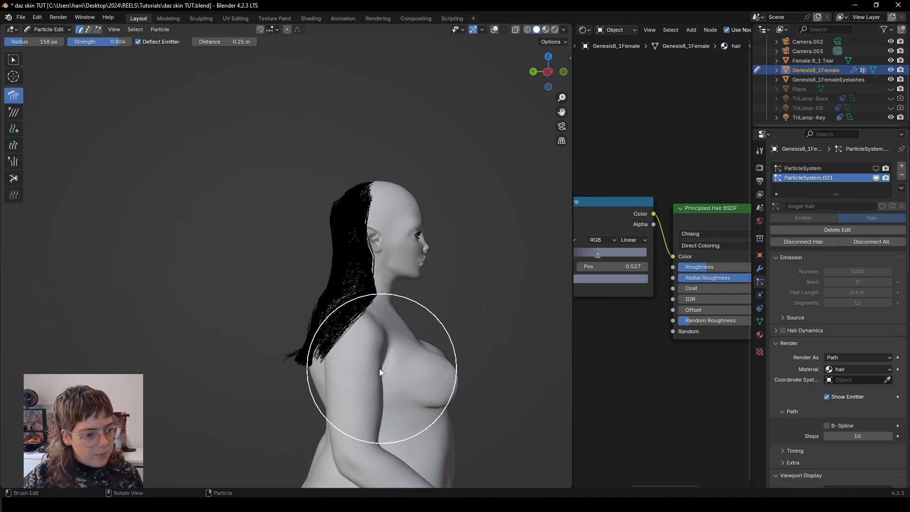
middle_drag(380, 369, 179, 367)
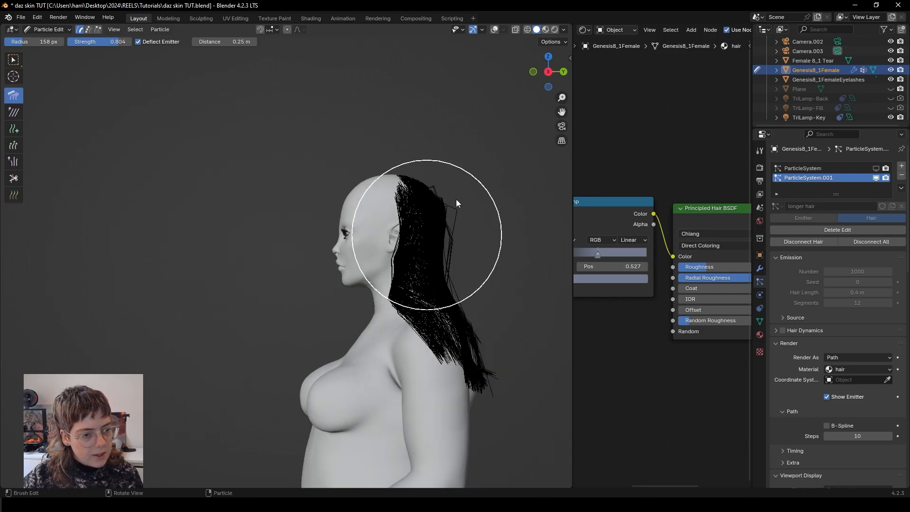
mouse_move(457, 203)
mouse_down()
mouse_move(445, 295)
mouse_move(399, 359)
mouse_up()
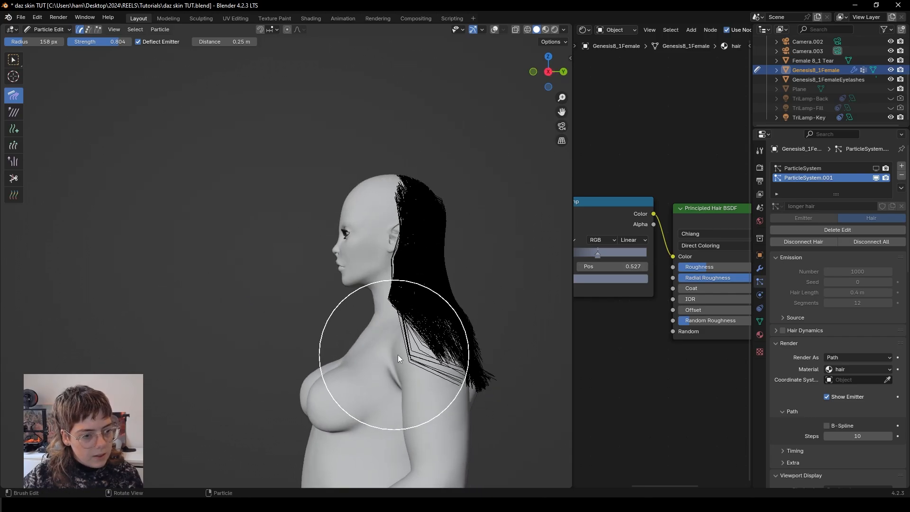
mouse_move(397, 354)
middle_down()
mouse_move(488, 358)
mouse_move(421, 250)
middle_up()
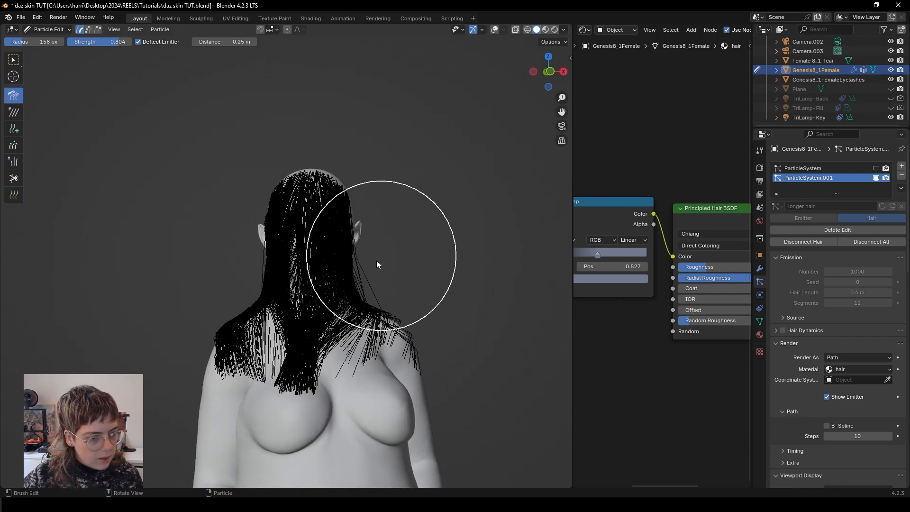
mouse_move(377, 264)
mouse_down()
mouse_move(402, 325)
mouse_move(391, 346)
mouse_up()
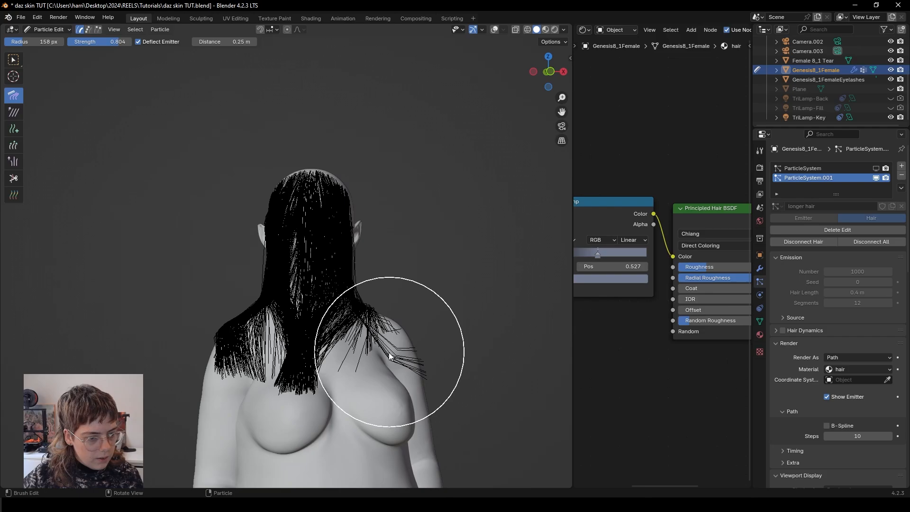
- Return to Object Mode, deselect the body and examine the combed long hair around the face, ears and shoulders
click(47, 30)
click(45, 35)
key(ctrl+KP_1)
click(434, 256)
scroll(386, 296, up, 4)
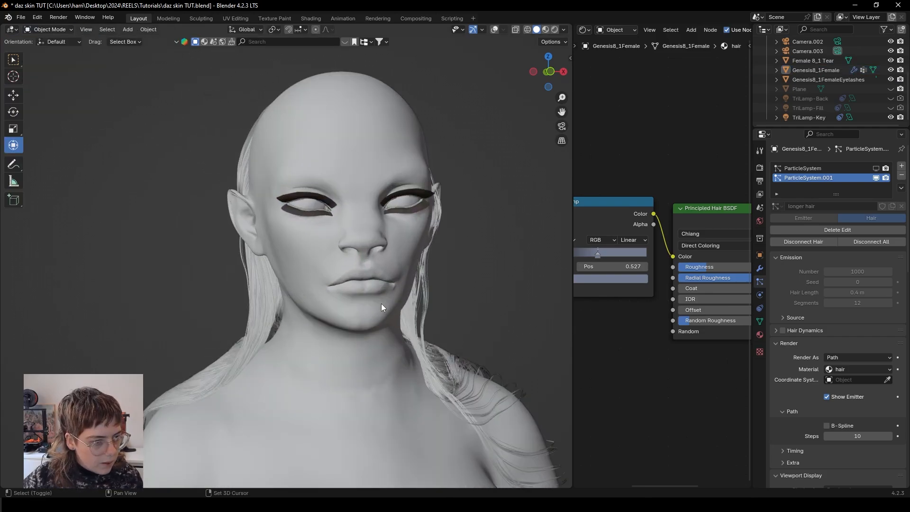
middle_drag(381, 303, 378, 352)
scroll(298, 283, up, 3)
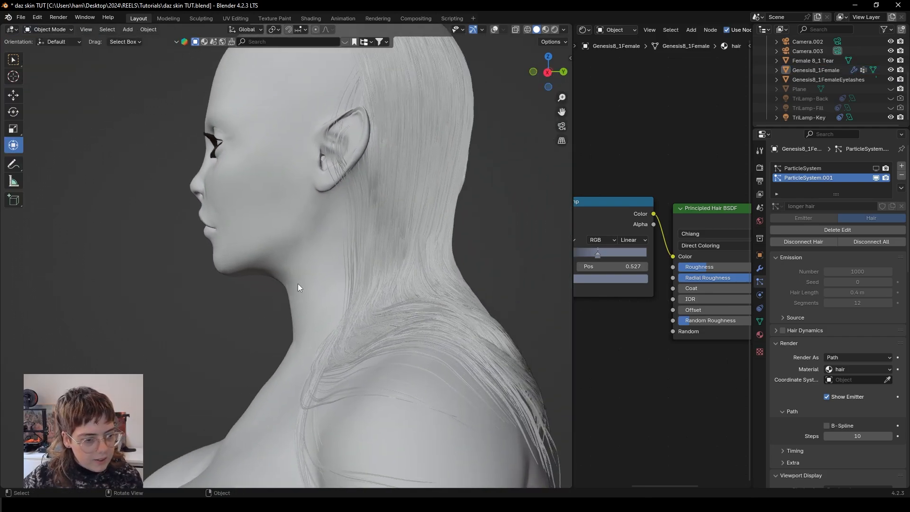
scroll(297, 283, down, 3)
middle_drag(314, 308, 438, 291)
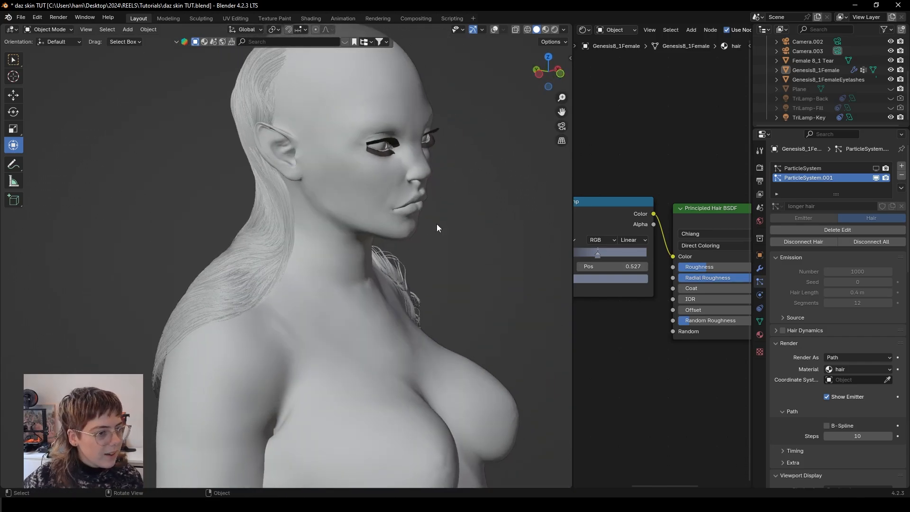
- Switch the viewport to Rendered shading, show the first particle system again and check the combined hairstyle around the head
click(555, 29)
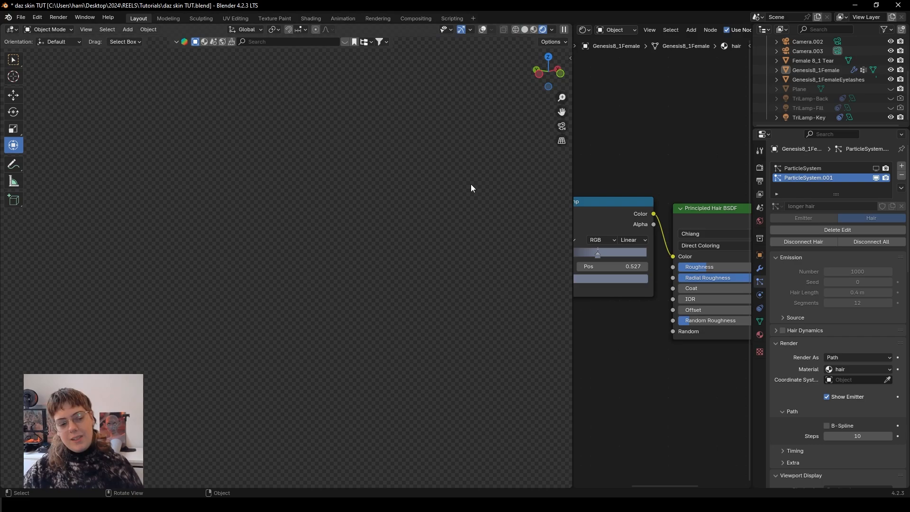
middle_drag(366, 309, 289, 333)
middle_drag(390, 348, 342, 344)
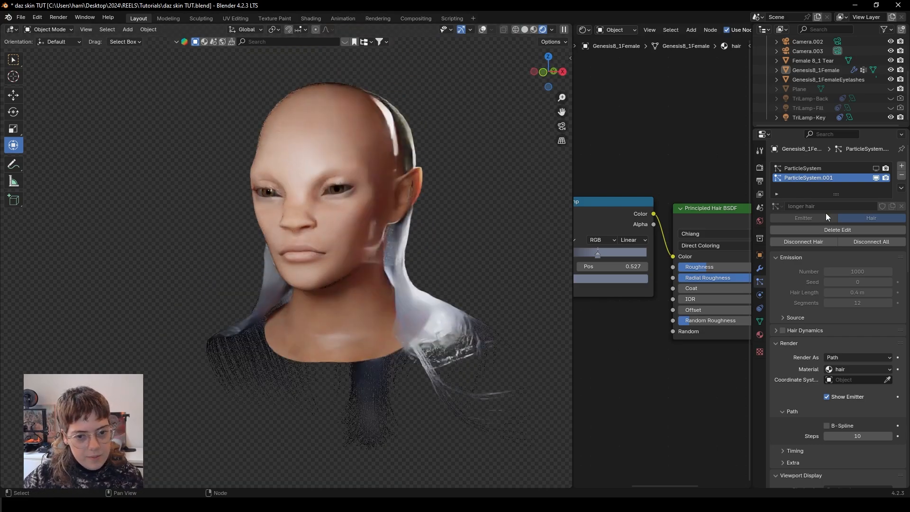
click(876, 168)
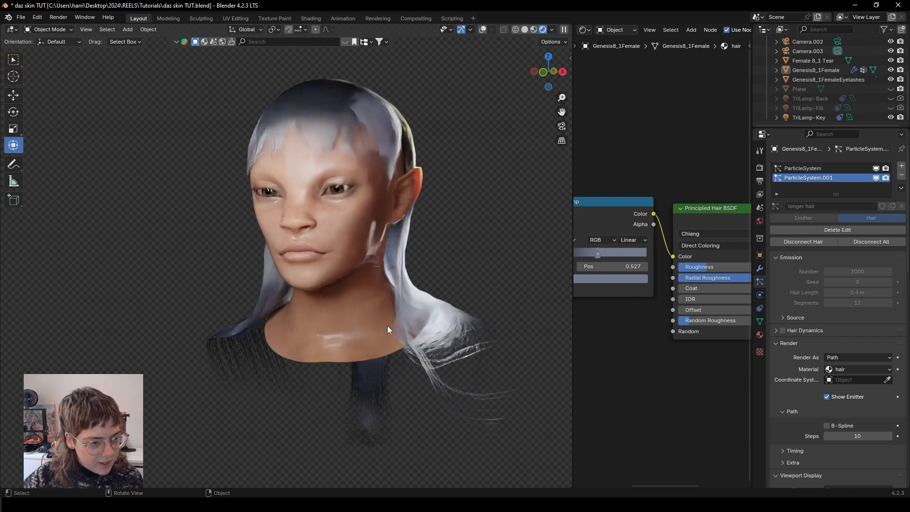
middle_drag(343, 348, 412, 267)
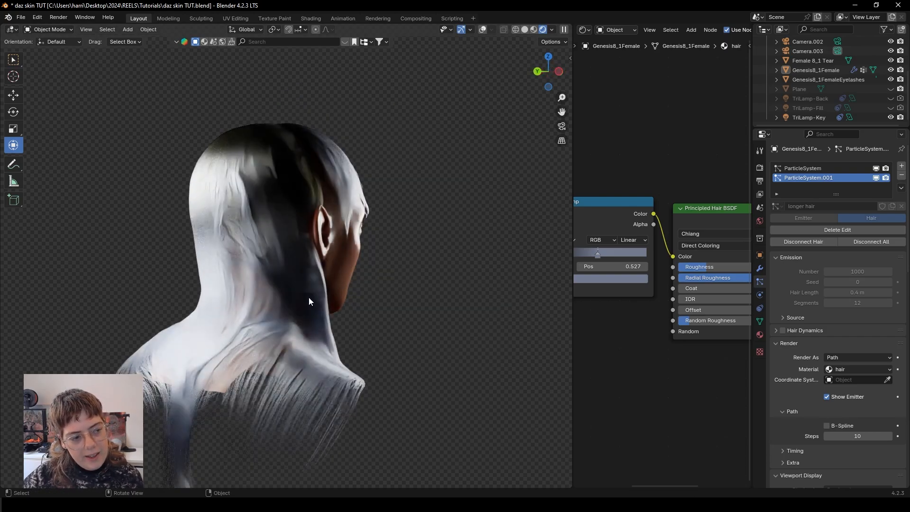
middle_drag(322, 283, 397, 101)
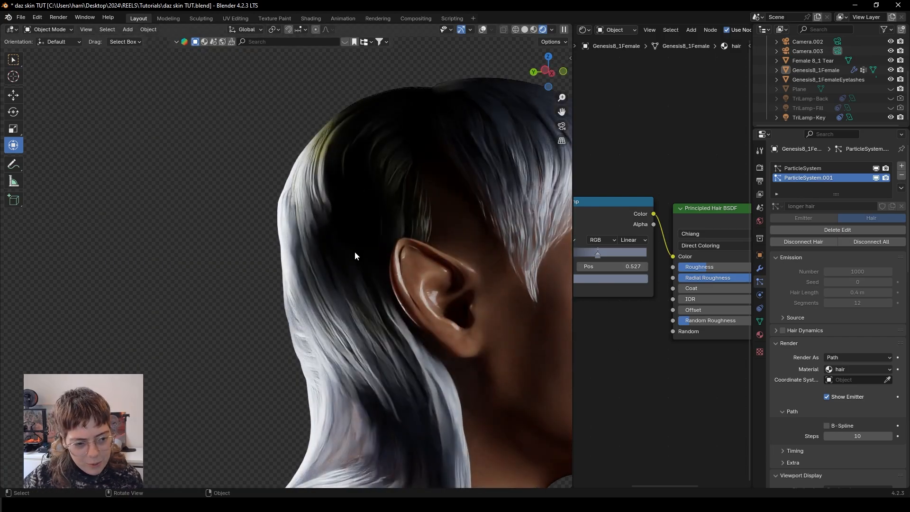
scroll(354, 252, down, 5)
shift+middle_drag(378, 297, 380, 289)
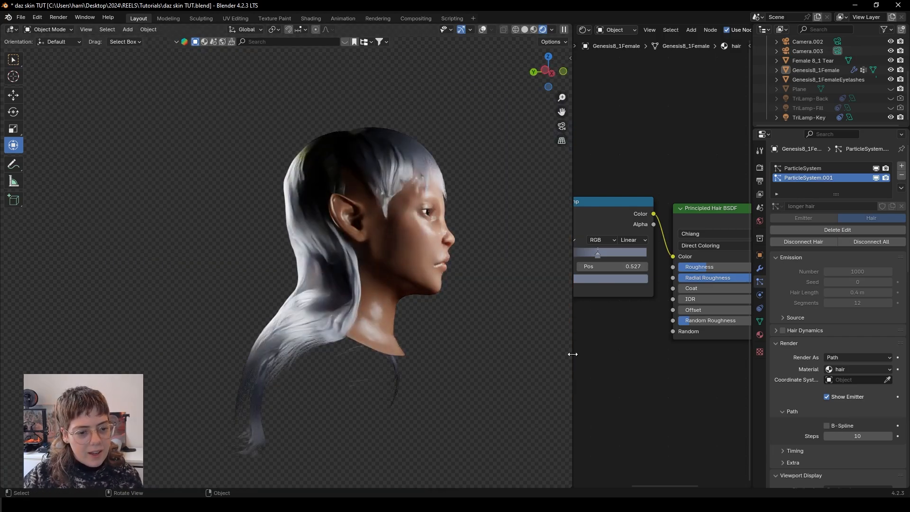
- Enlarge the node editor area, add a material slot to Genesis8_1Female and assign the hair material to it
drag(573, 354, 470, 346)
click(760, 335)
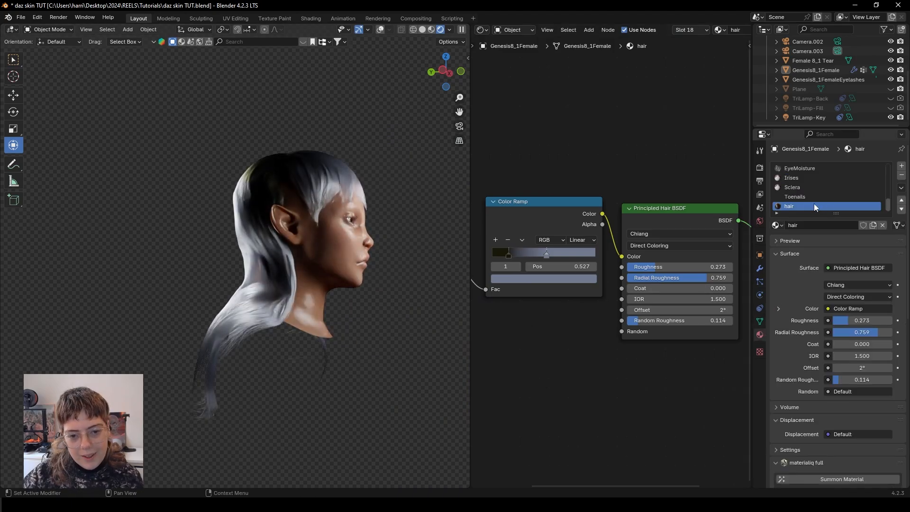
click(903, 168)
click(776, 226)
text(ha)
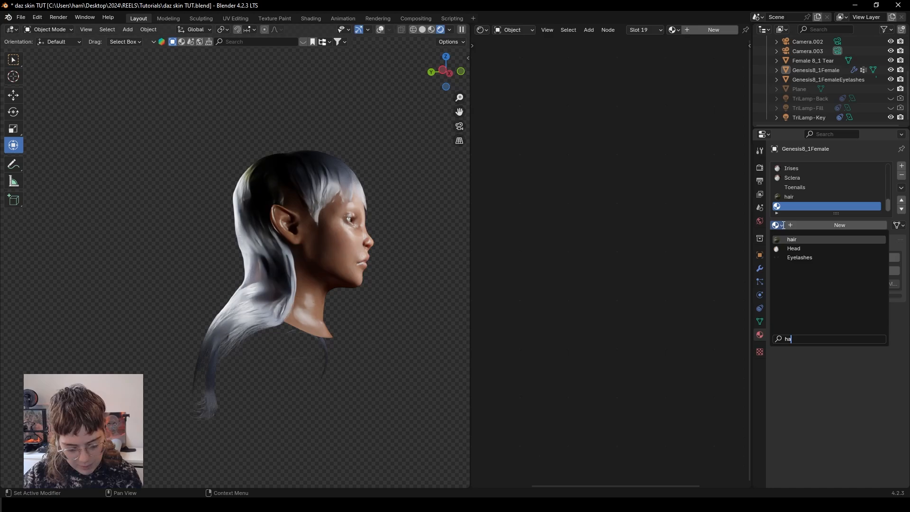
click(793, 241)
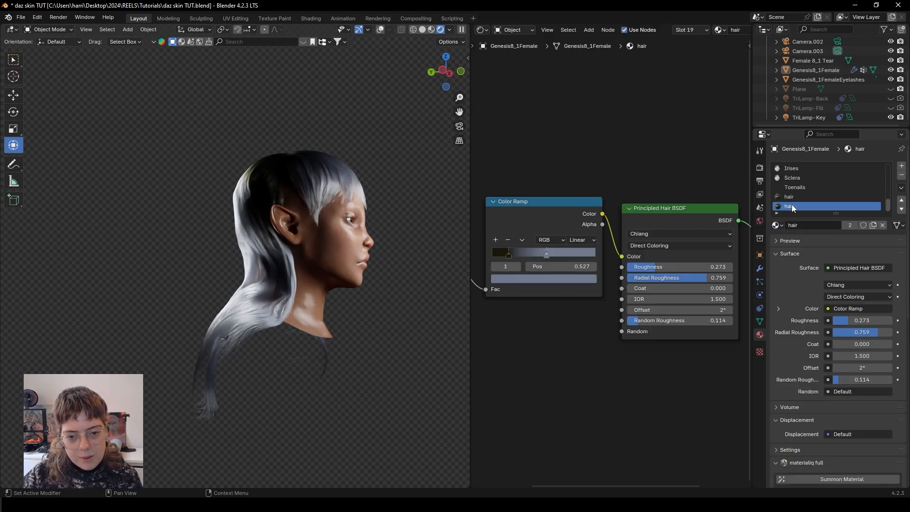
- Make the new slot's material an independent copy named "hair long" and move its dark Color Ramp stop to position 0.000
click(874, 227)
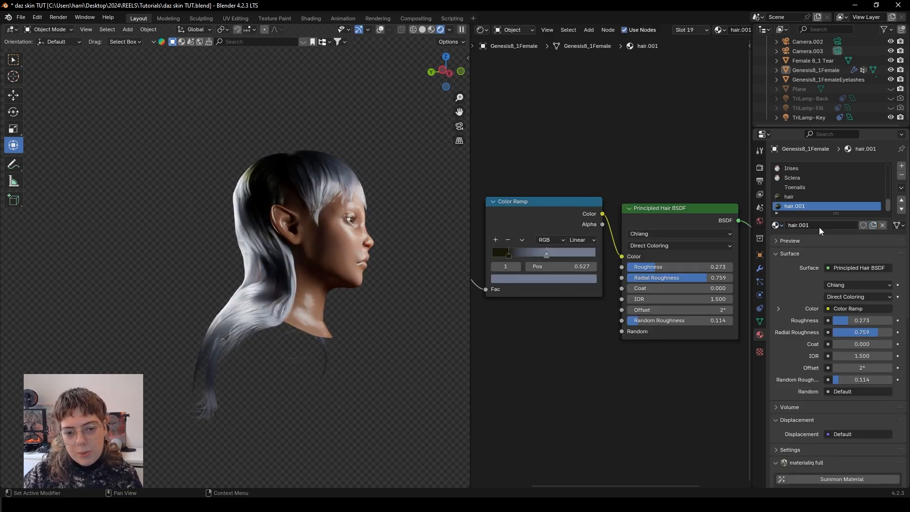
click(819, 227)
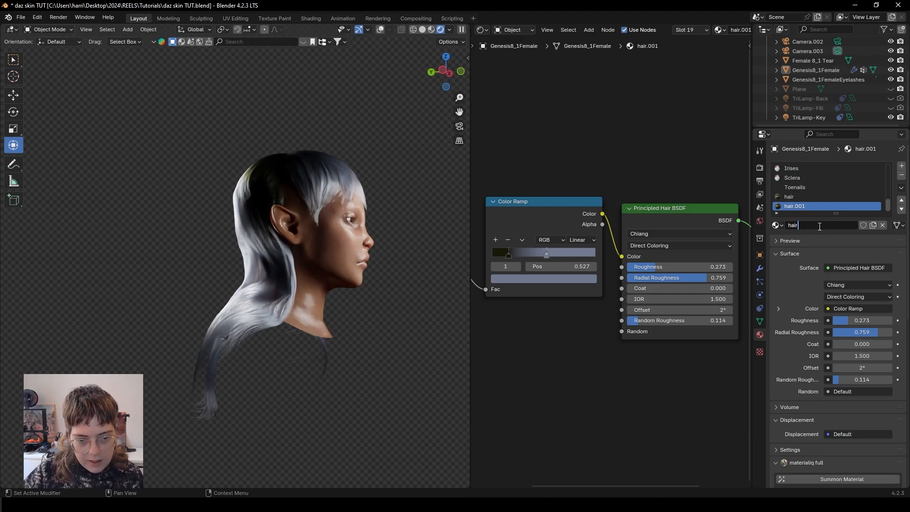
key(Return)
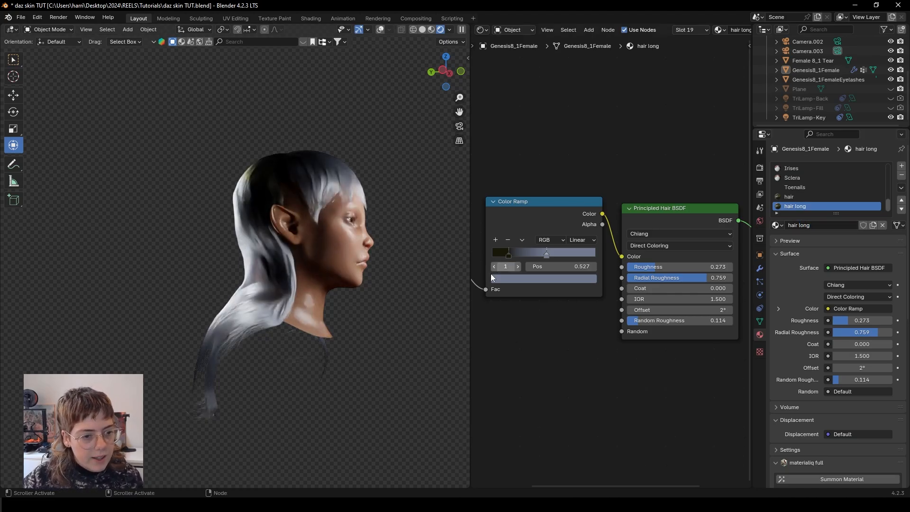
drag(505, 257, 493, 257)
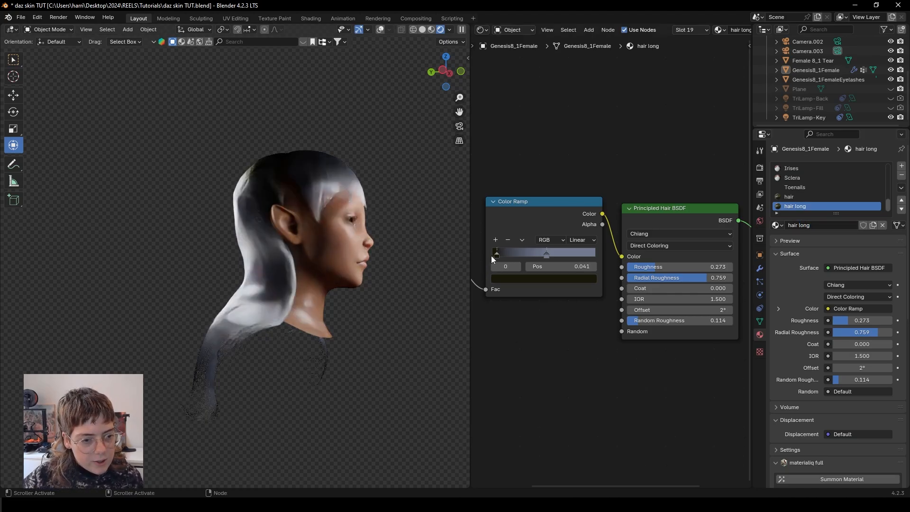
- Select the body and set the longer hair particle system's render material to hair long
click(282, 291)
click(760, 282)
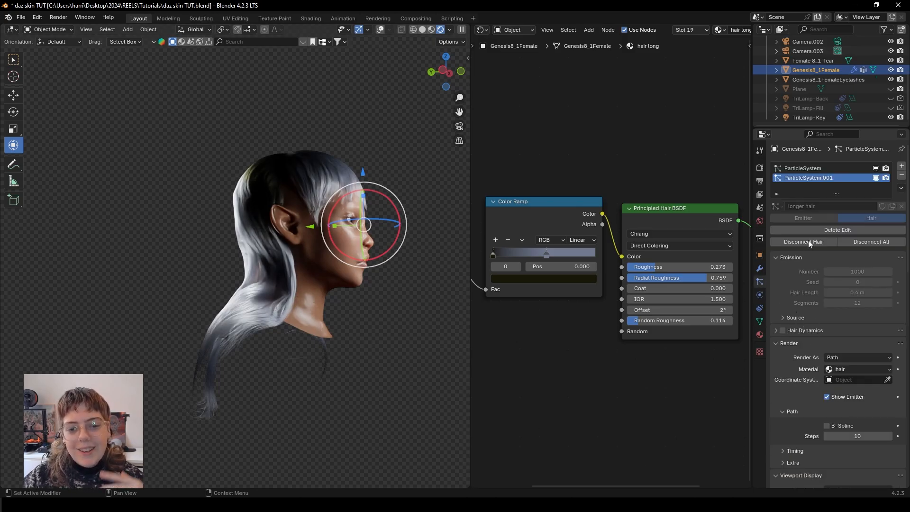
scroll(794, 386, down, 4)
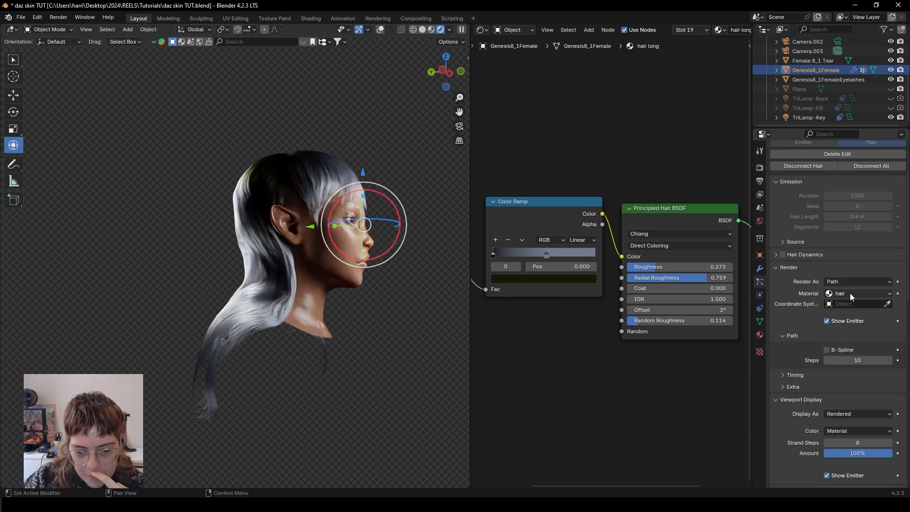
click(850, 293)
click(845, 283)
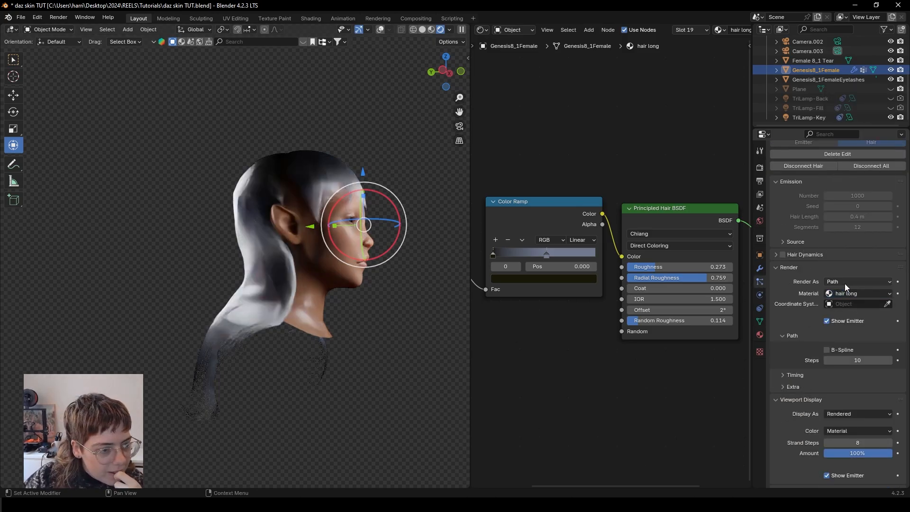
- Deselect the body and turn off Scene World lighting for the rendered viewport
mouse_move(379, 259)
middle_down()
mouse_move(364, 250)
mouse_move(360, 228)
middle_up()
click(385, 288)
scroll(283, 199, up, 4)
click(450, 29)
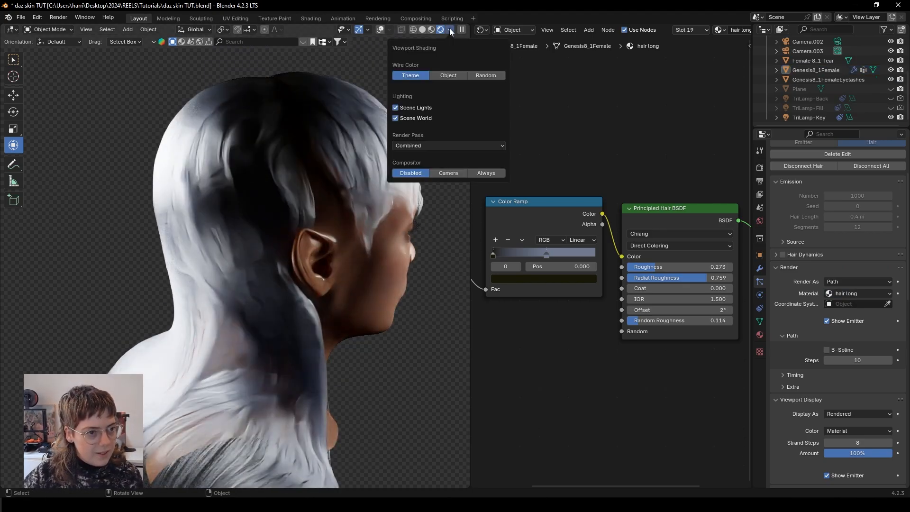
click(395, 118)
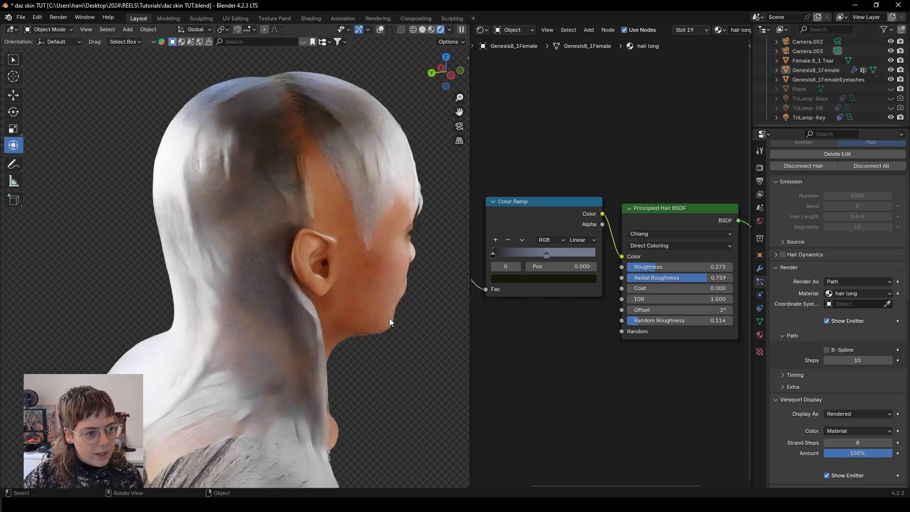
- Try the hair material on the longer hair system for comparison, and set it back to hair long
scroll(823, 263, up, 2)
scroll(824, 264, up, 2)
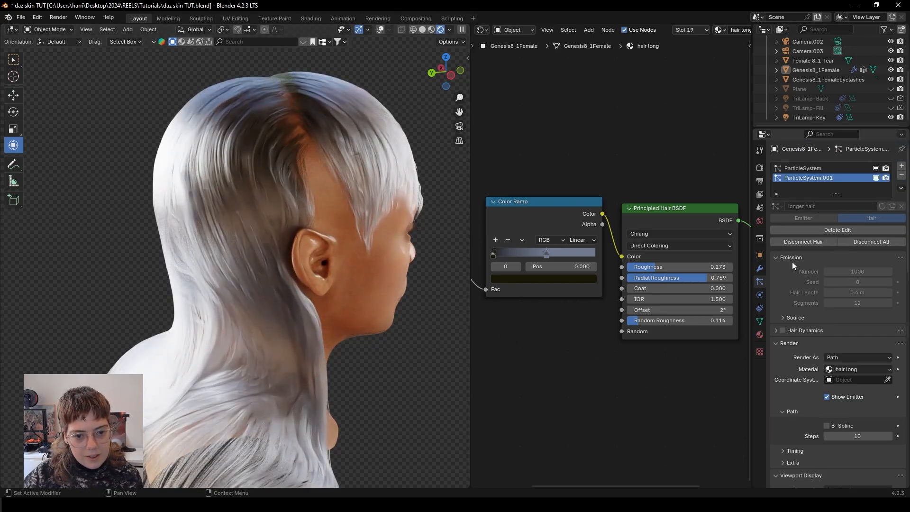
scroll(806, 303, down, 6)
click(855, 252)
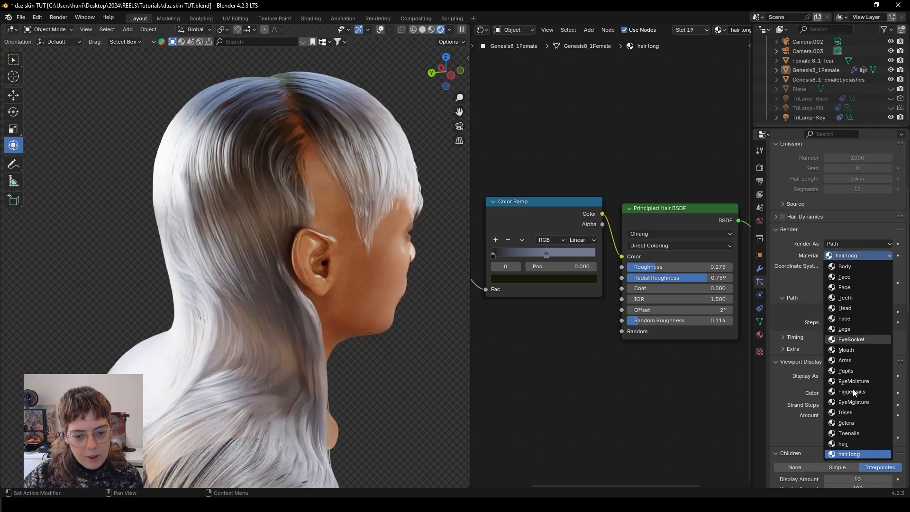
click(858, 441)
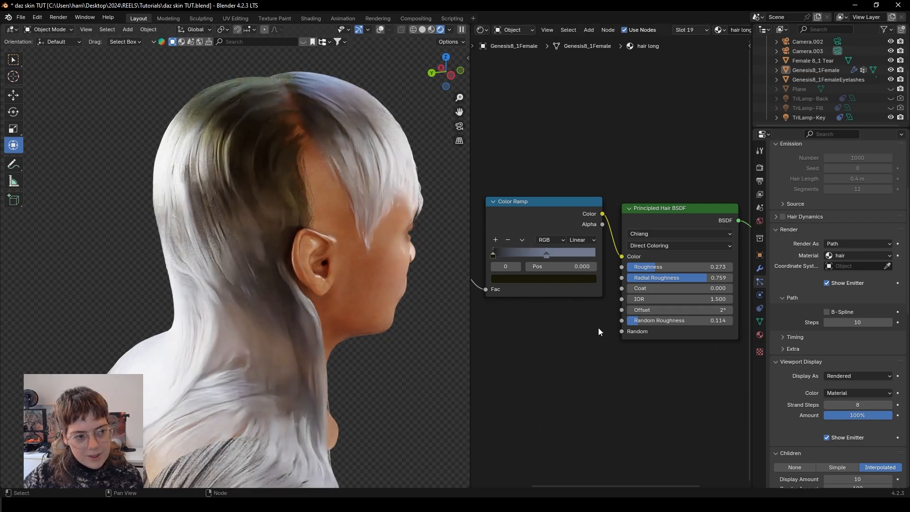
click(845, 258)
click(846, 455)
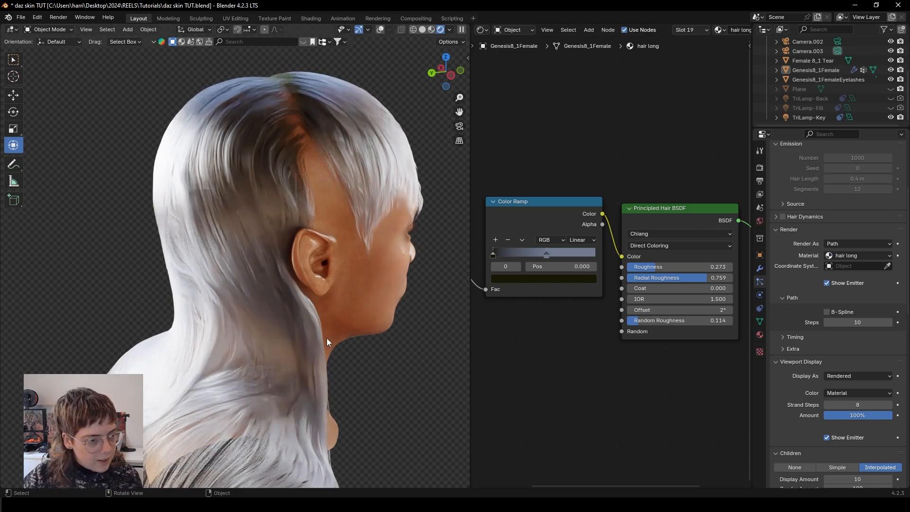
- Check the hair colour from the side and front of the head, and select Camera.001
middle_drag(327, 341, 349, 344)
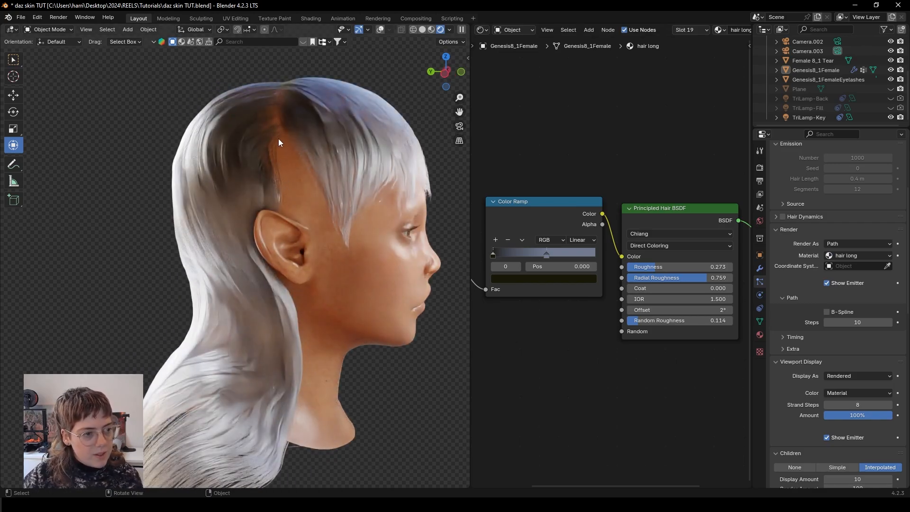
middle_drag(323, 292, 256, 309)
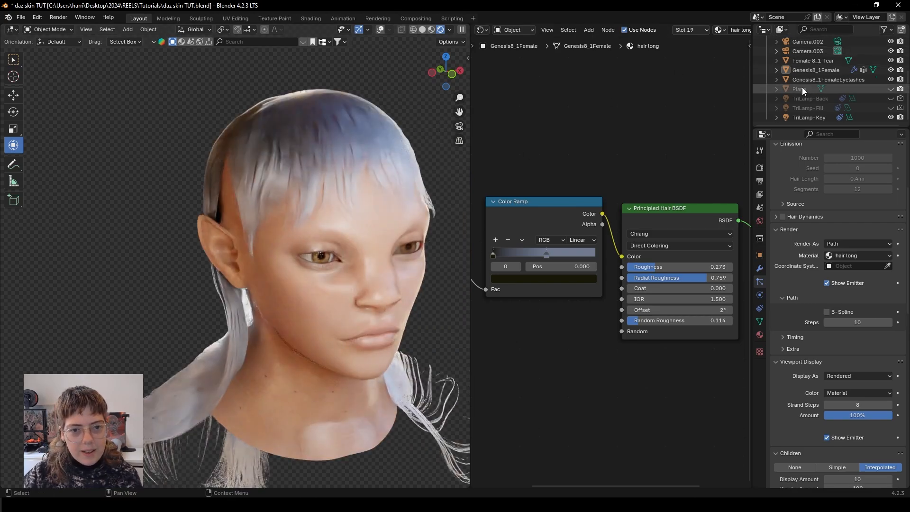
scroll(808, 78, up, 3)
click(812, 70)
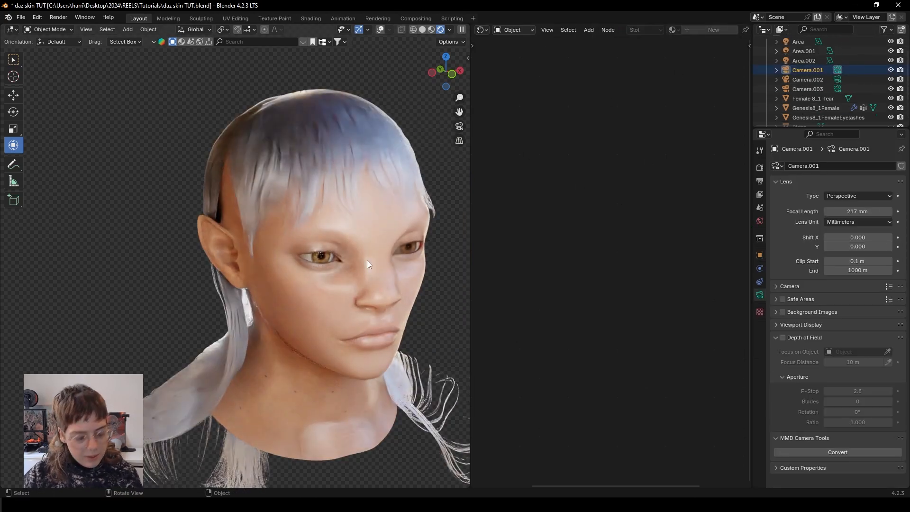
- View the head through the active camera and turn Scene World lighting back on for the rendered viewport
key(KP_0)
key(Home)
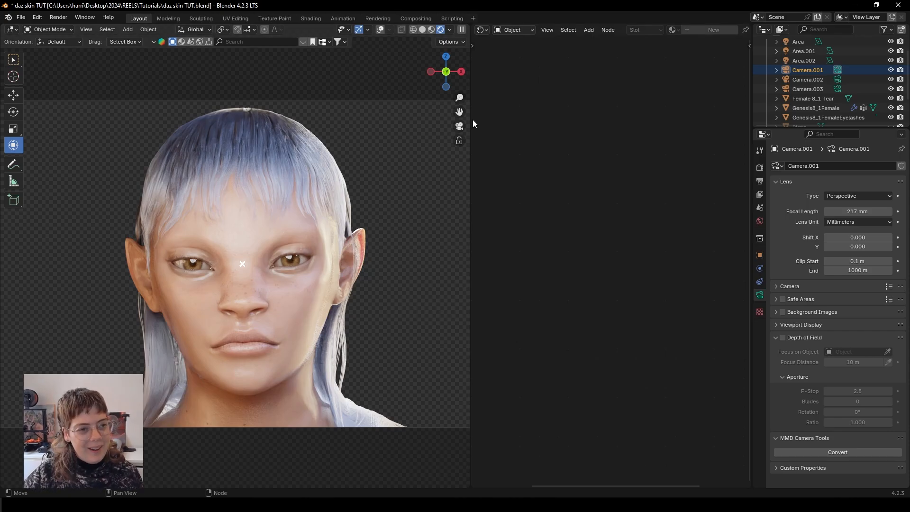
click(449, 30)
click(396, 118)
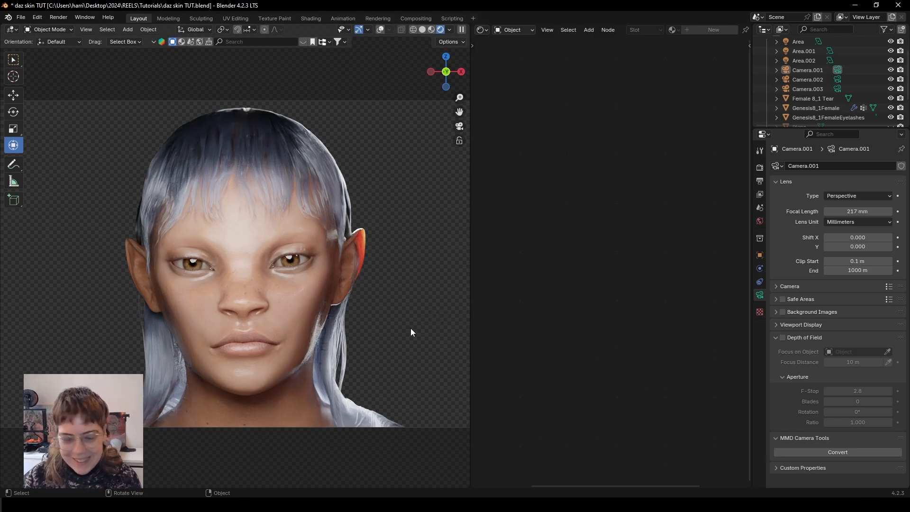
- Duplicate Camera.001 in place and swing the camera view to a three-quarter angle on the face using Lock Camera to View
click(796, 71)
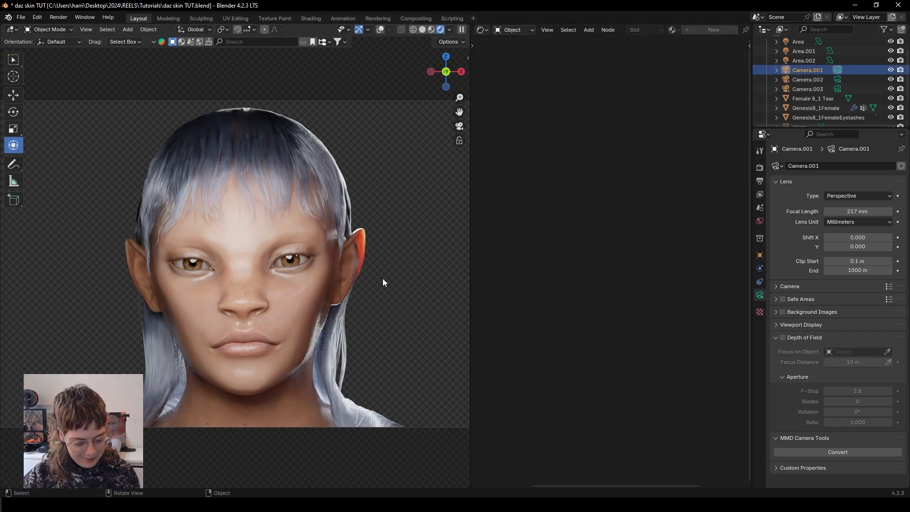
key(shift+d)
key(n)
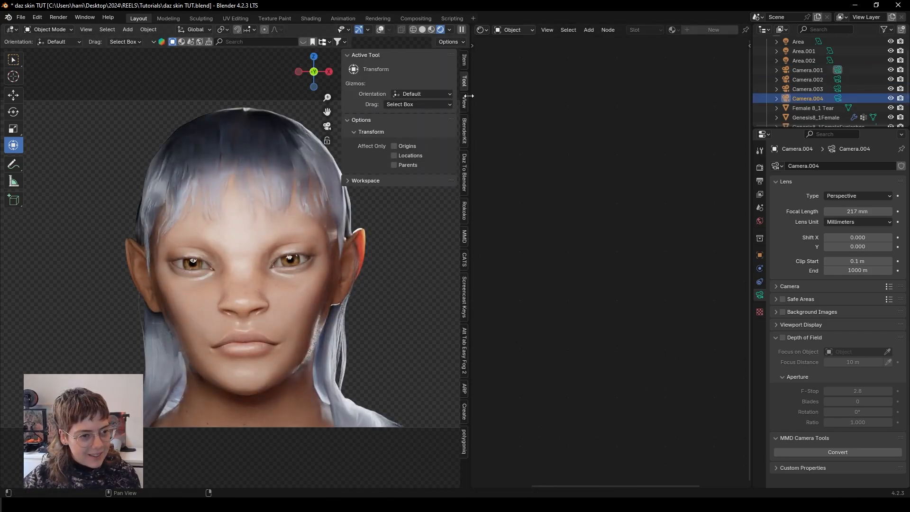
key(n)
middle_drag(298, 328, 337, 312)
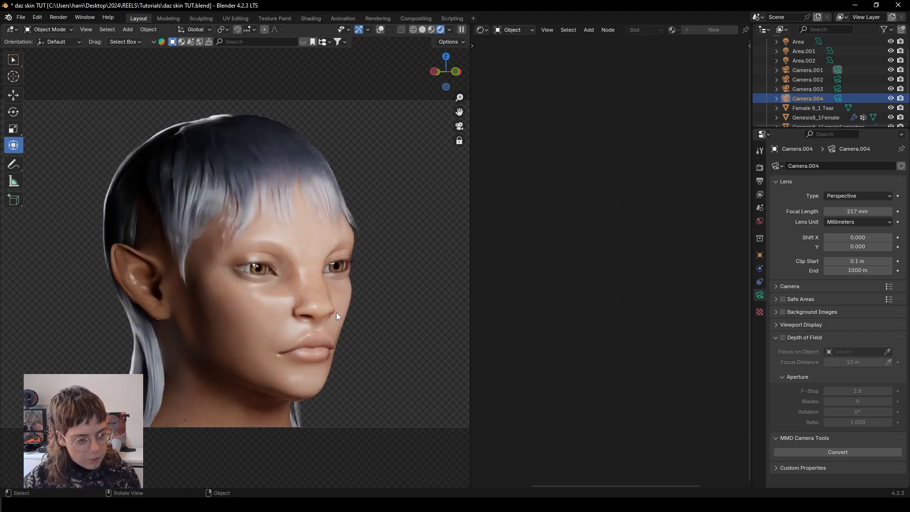
key(n)
click(393, 184)
key(n)
- Switch to solid shading and open the body's fringe system, ParticleSystem, in Particle Edit mode at the side of the head
middle_drag(266, 316, 270, 281)
scroll(269, 286, up, 4)
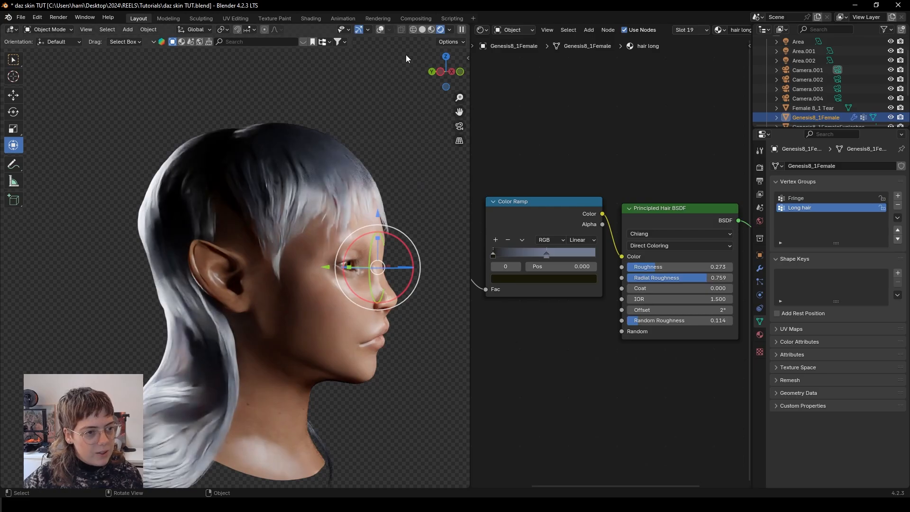
click(435, 29)
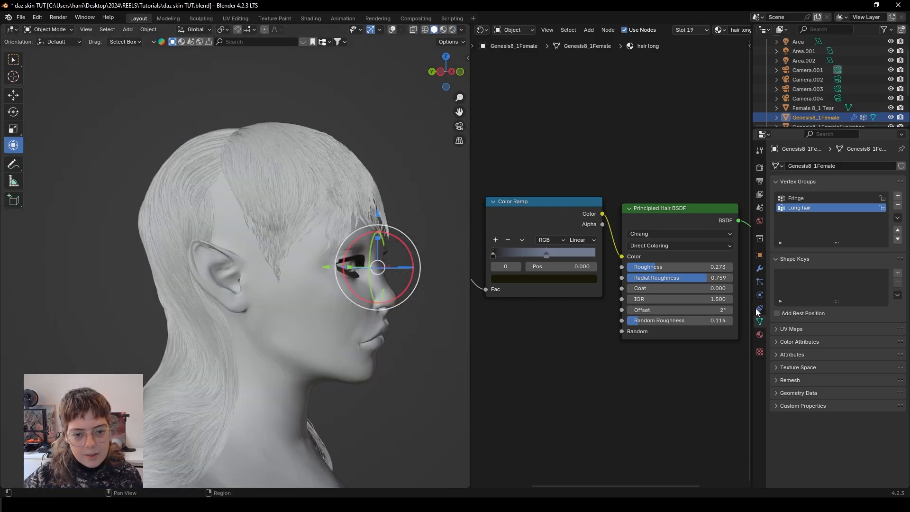
click(760, 281)
click(796, 168)
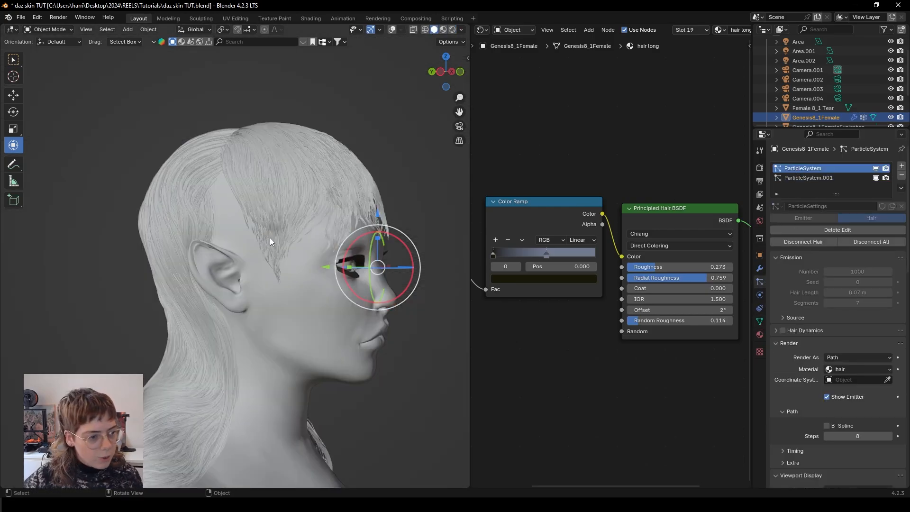
scroll(269, 237, up, 5)
middle_drag(269, 255, 294, 289)
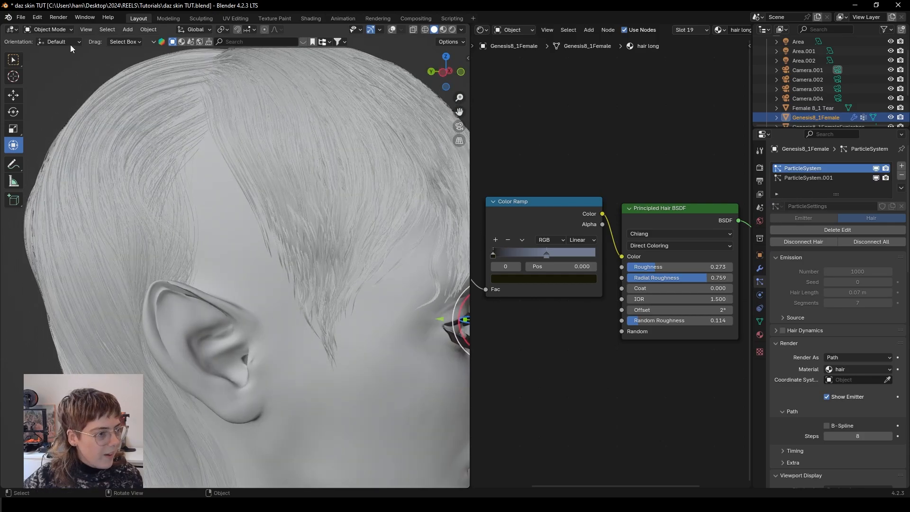
click(50, 29)
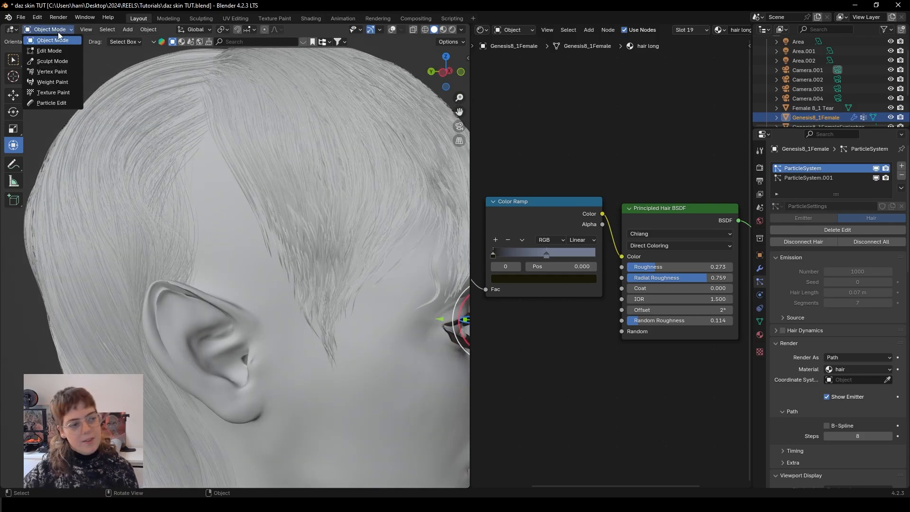
click(67, 103)
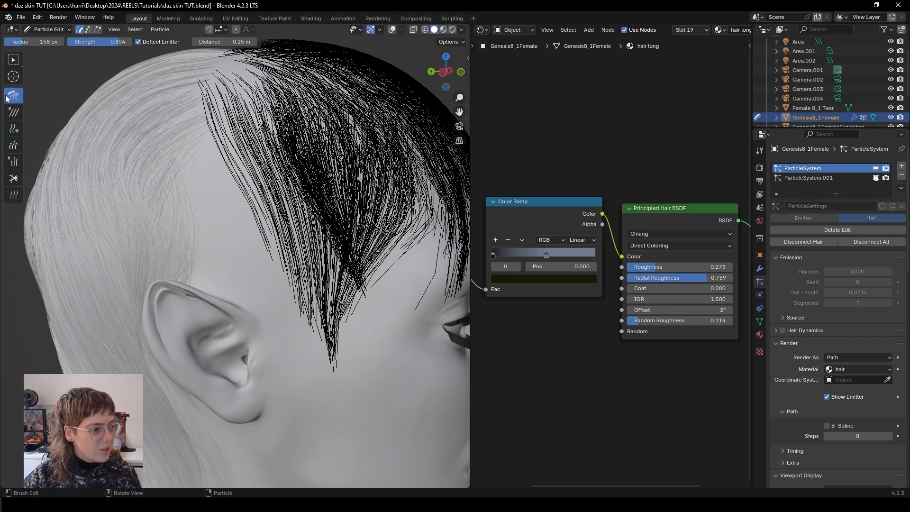
- Add fringe hairs at the temple above the character's right ear and start combing them downward
click(12, 129)
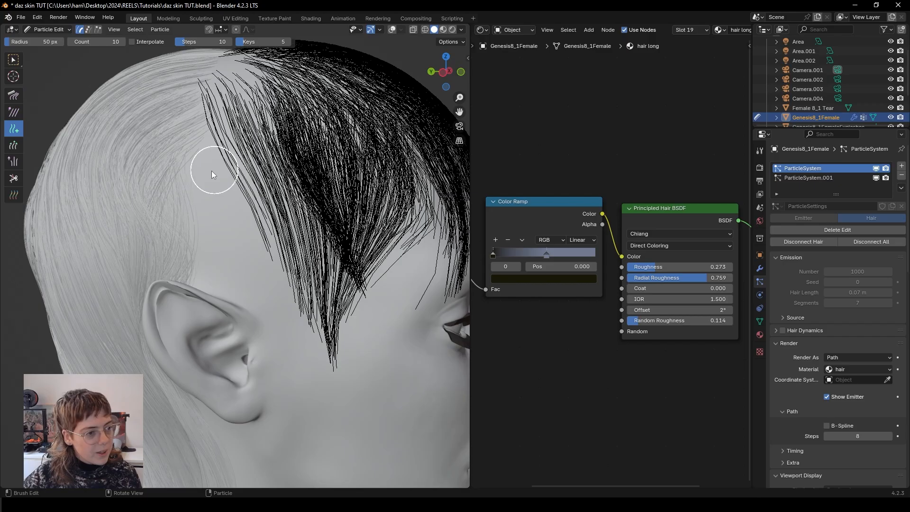
drag(204, 175, 211, 214)
click(13, 95)
middle_drag(52, 123, 120, 188)
mouse_move(155, 233)
mouse_down()
mouse_move(166, 268)
mouse_move(145, 265)
mouse_move(209, 330)
mouse_up()
middle_drag(240, 338, 322, 331)
scroll(203, 338, up, 5)
shift+middle_drag(202, 339, 240, 297)
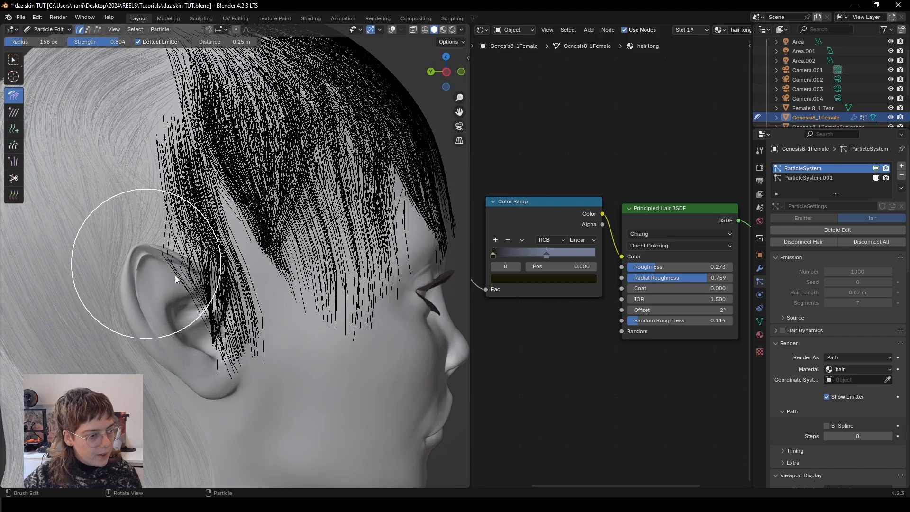
- Comb the sideburn and side fringe hairs down and forward in front of the right ear
drag(174, 275, 275, 372)
drag(278, 292, 266, 397)
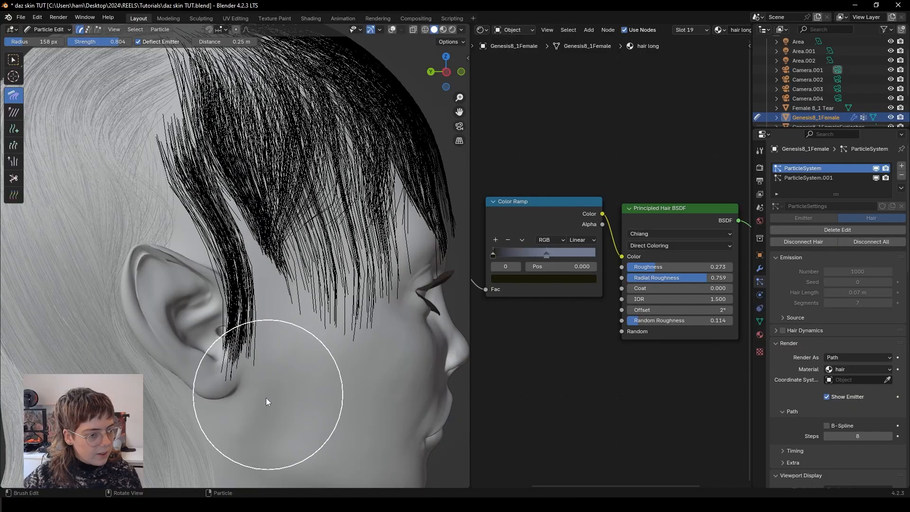
scroll(311, 377, up, 1)
shift+middle_drag(312, 376, 284, 374)
scroll(246, 375, down, 4)
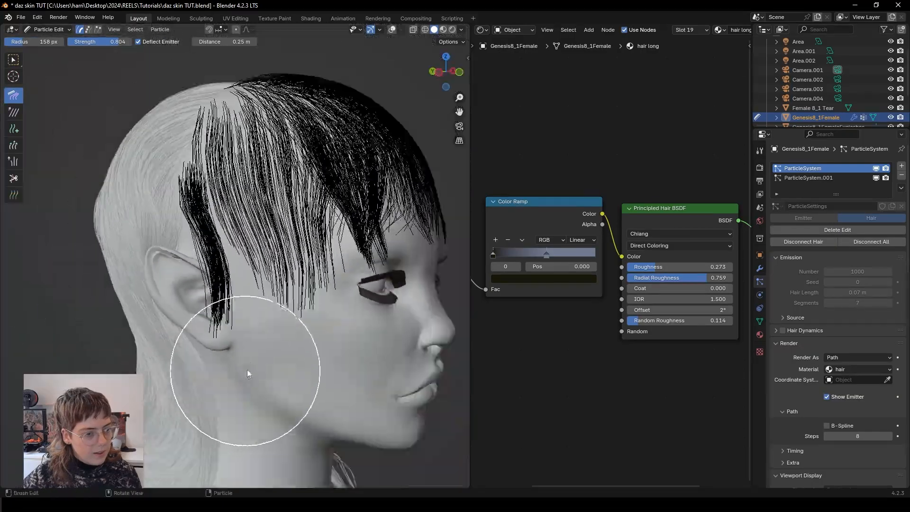
scroll(274, 354, up, 6)
mouse_move(372, 246)
mouse_down()
mouse_move(343, 258)
mouse_move(337, 330)
mouse_up()
drag(194, 351, 249, 365)
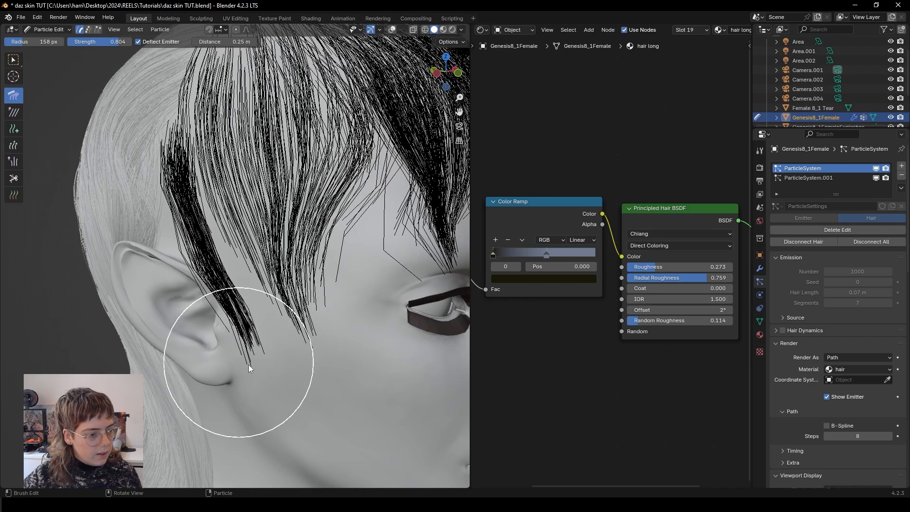
- Switch the body to Weight Paint mode with overlays shown and make the Fringe vertex group active
click(52, 30)
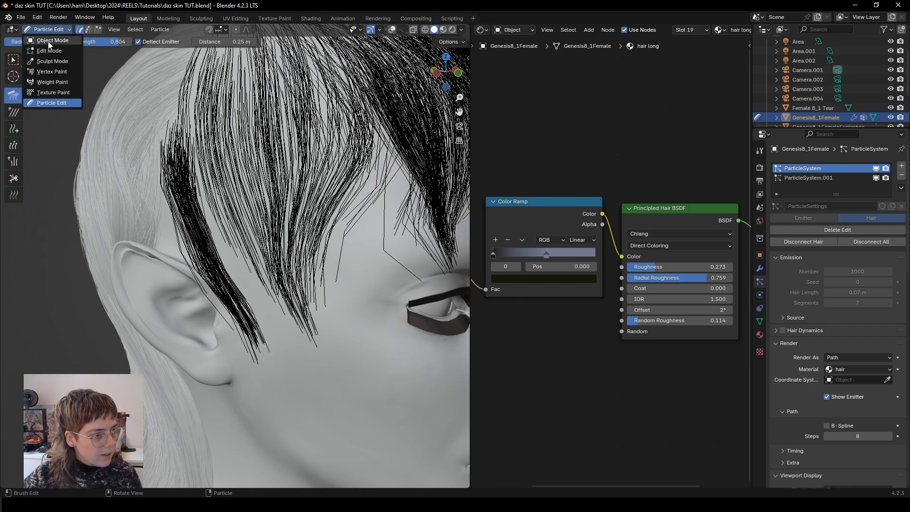
click(48, 41)
click(60, 30)
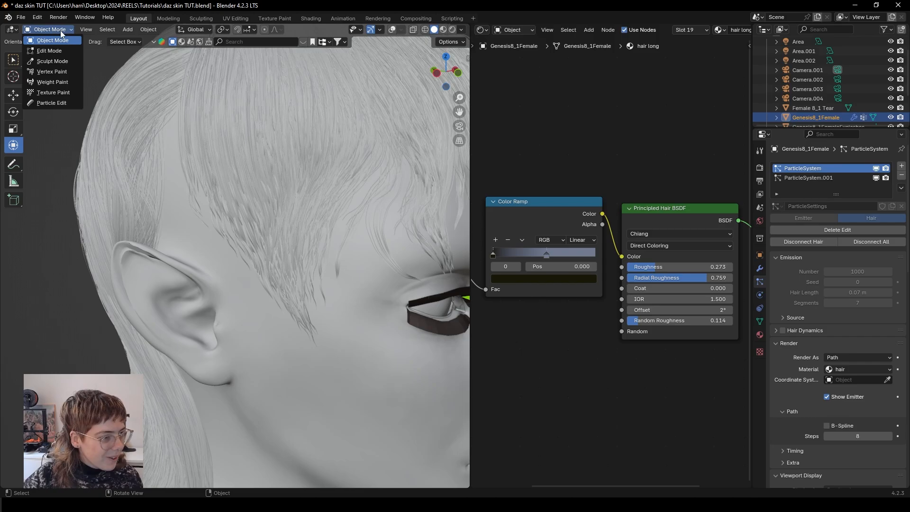
click(48, 82)
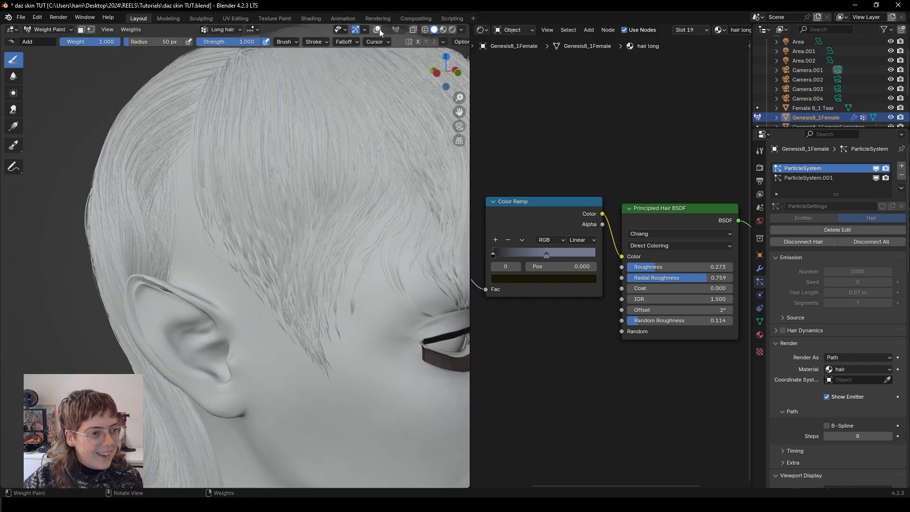
click(378, 30)
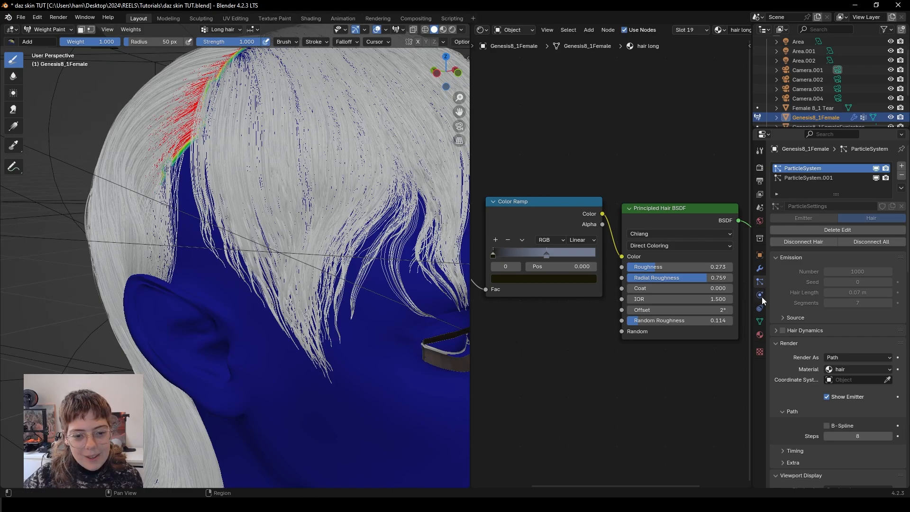
click(760, 322)
click(796, 198)
- Paint full Fringe weight down the hairline at the right temple above the ear
middle_drag(292, 254, 338, 261)
drag(181, 123, 184, 212)
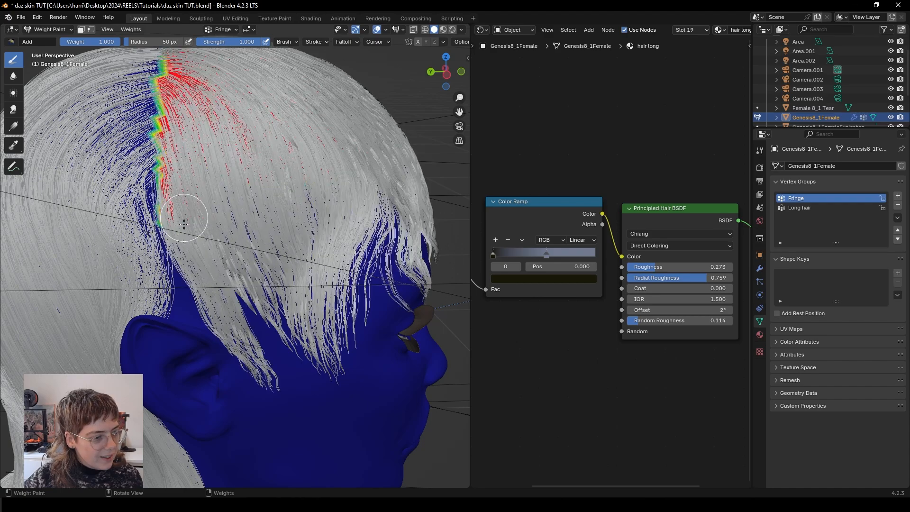
middle_drag(250, 294, 228, 288)
drag(204, 240, 237, 235)
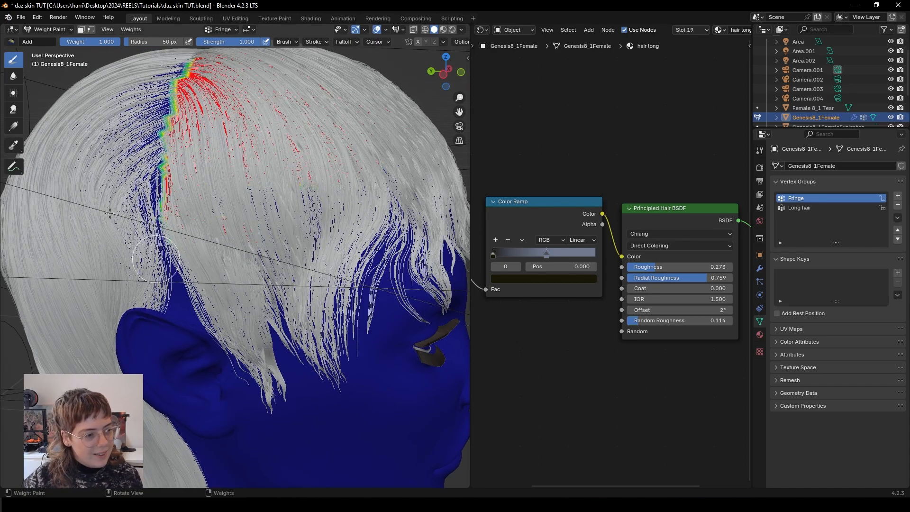
- Paint full Fringe weight down the left temple to just above the ear
middle_drag(282, 281, 222, 287)
scroll(247, 287, down, 4)
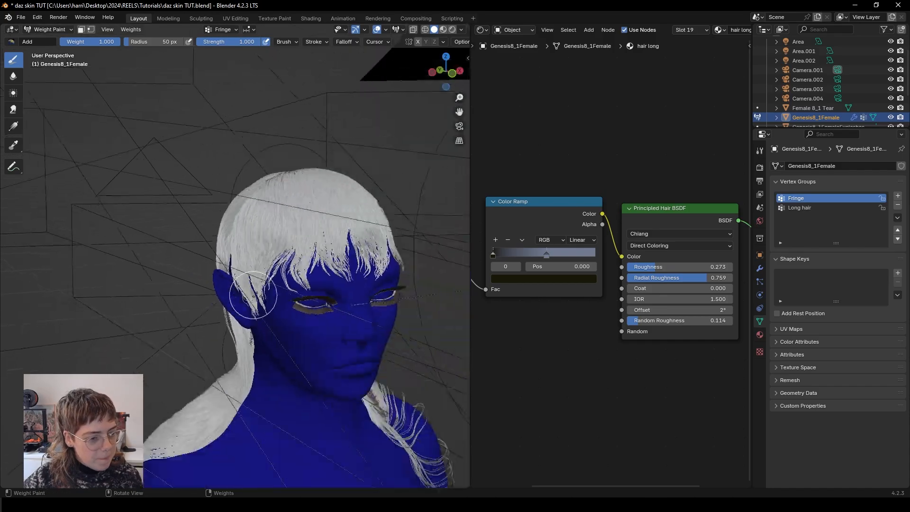
middle_drag(311, 343, 198, 342)
scroll(389, 344, up, 4)
shift+middle_drag(397, 345, 128, 338)
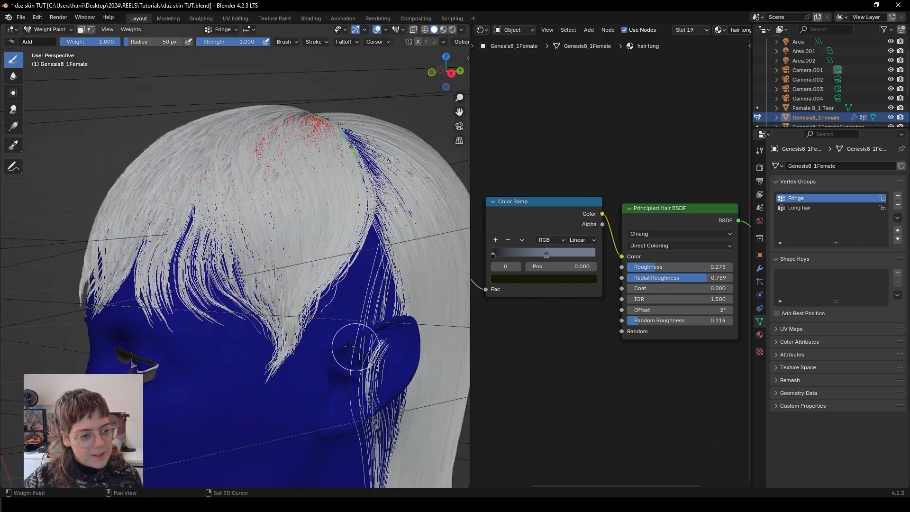
middle_drag(351, 348, 312, 346)
scroll(350, 322, down, 1)
scroll(352, 319, up, 1)
shift+middle_drag(352, 318, 283, 313)
scroll(256, 315, up, 1)
drag(290, 240, 291, 243)
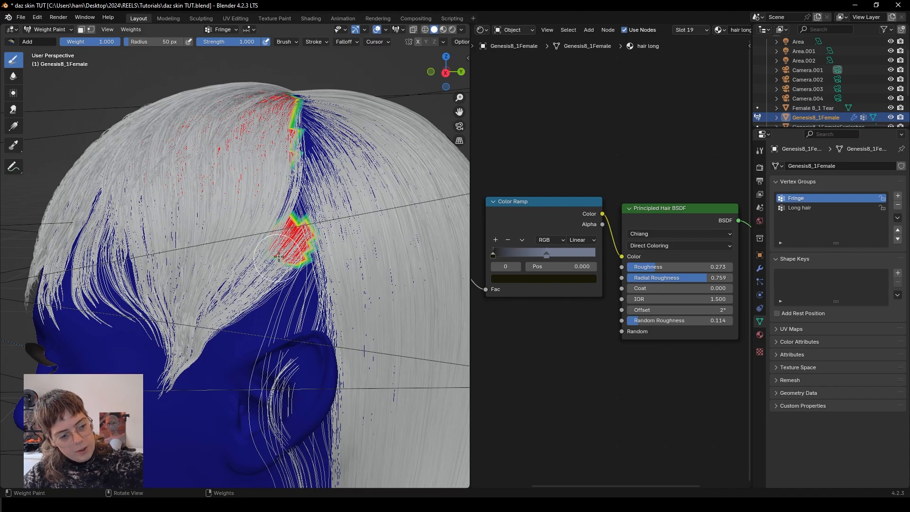
drag(291, 205, 291, 199)
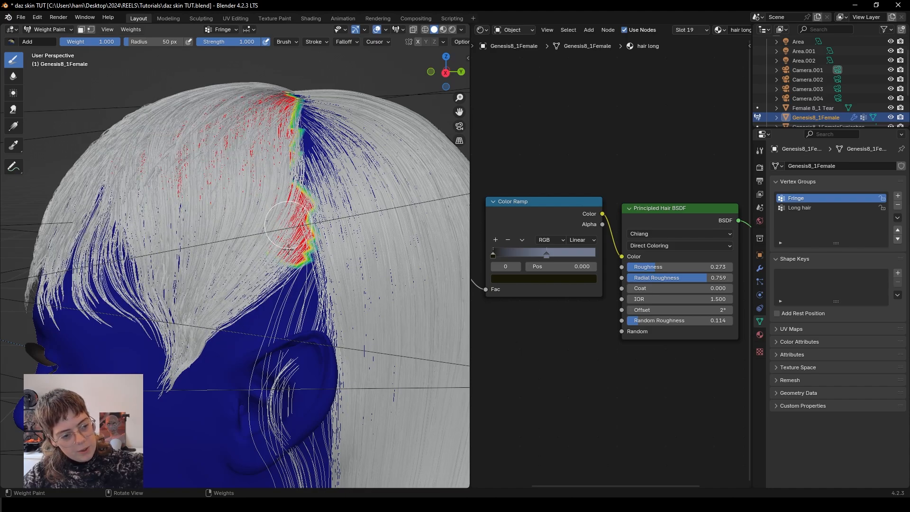
click(282, 293)
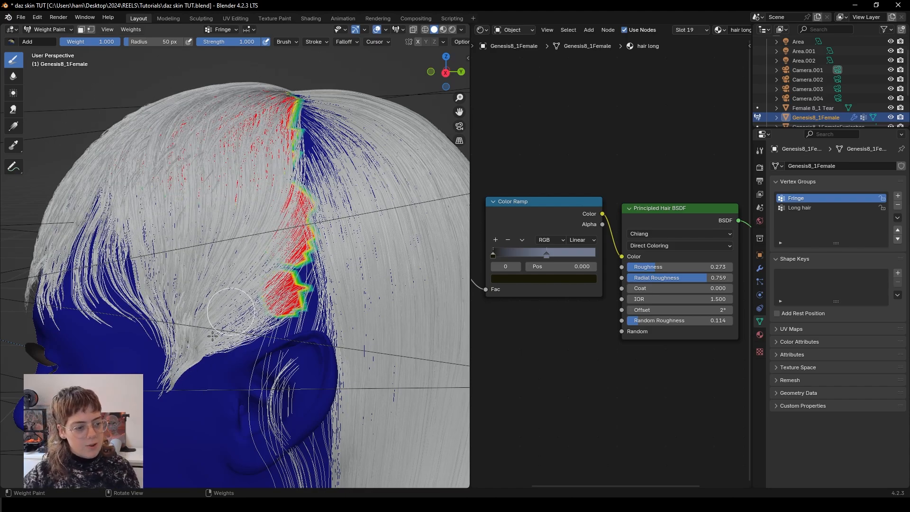
- Examine the fringe coverage and painted weights around the front and left side of the head
middle_drag(212, 336, 262, 338)
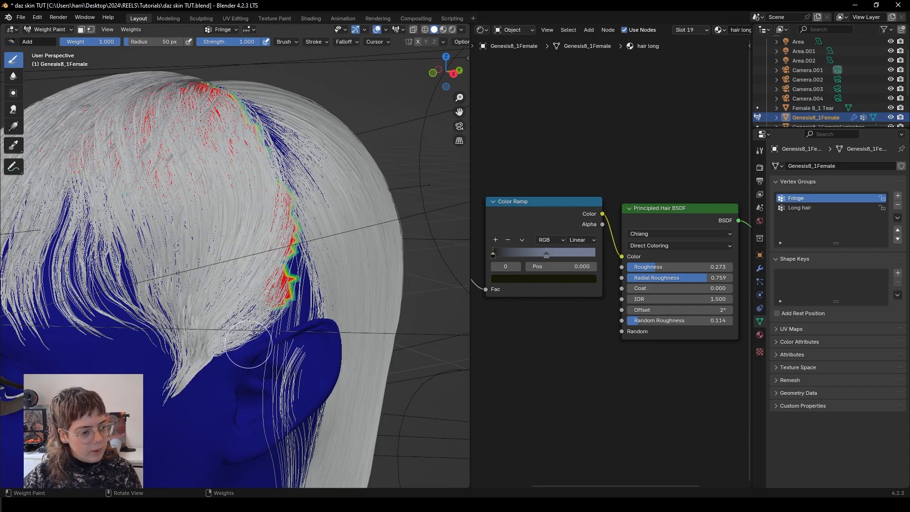
middle_drag(269, 257, 389, 328)
shift+middle_drag(167, 326, 248, 309)
scroll(244, 309, up, 3)
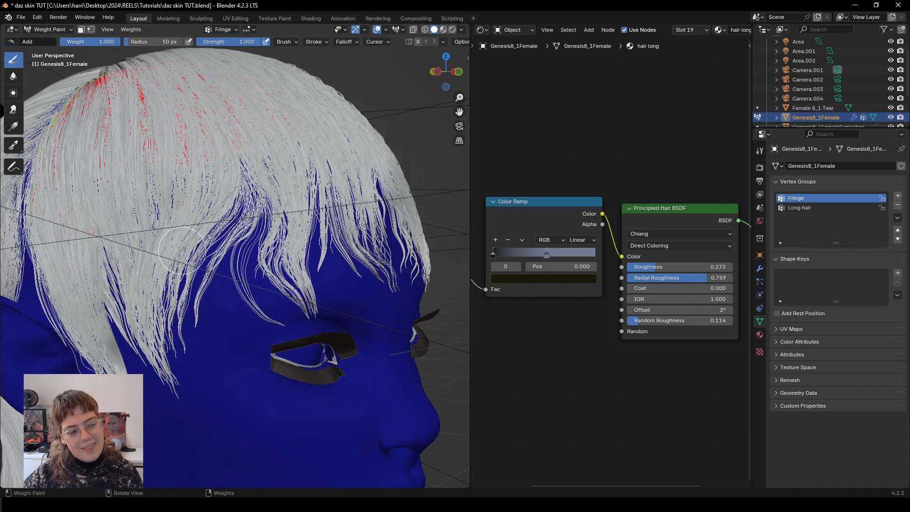
middle_drag(207, 274, 354, 263)
shift+middle_drag(363, 343, 147, 324)
scroll(295, 326, down, 4)
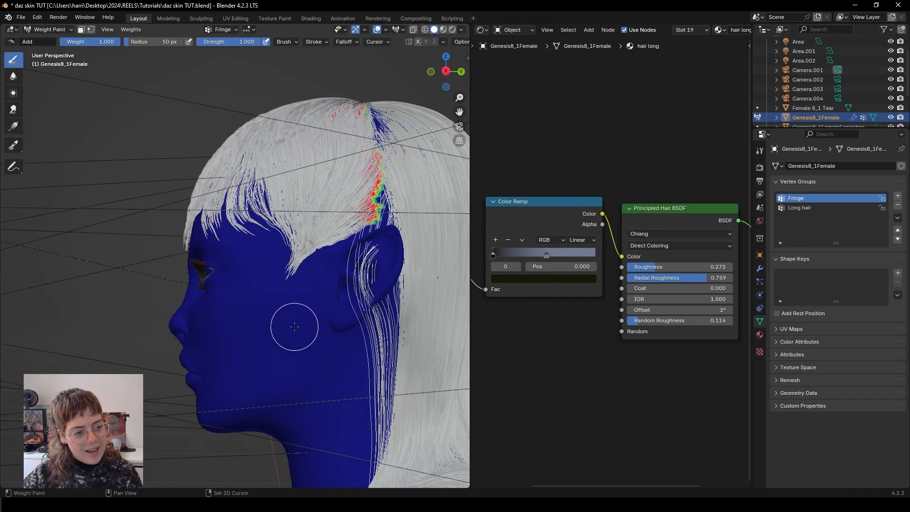
shift+middle_drag(294, 326, 230, 340)
scroll(253, 314, up, 3)
middle_drag(204, 270, 238, 267)
- Return to Particle Edit mode, comb the left side of the fringe and add hairs at the temple above the left ear
click(50, 32)
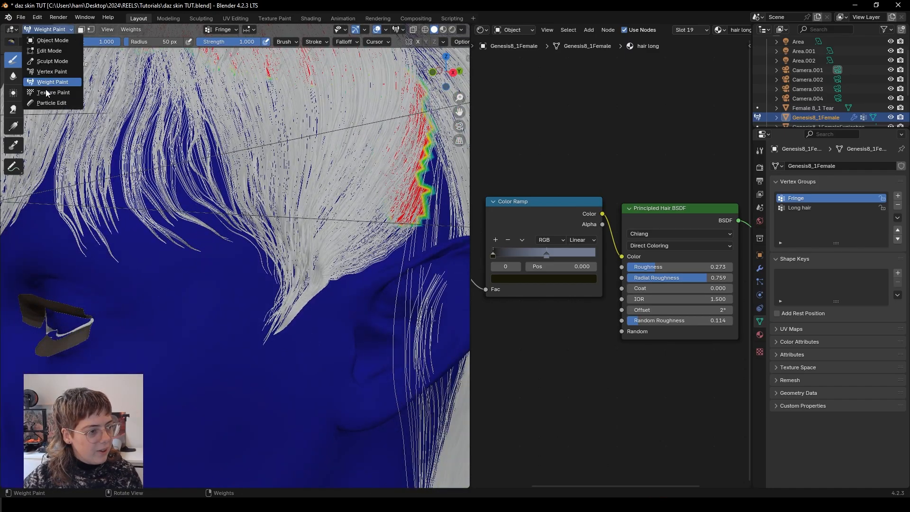
click(46, 103)
shift+middle_drag(308, 299, 208, 321)
mouse_move(207, 321)
mouse_down()
mouse_move(257, 197)
mouse_move(268, 212)
mouse_move(243, 237)
mouse_move(252, 233)
mouse_move(232, 232)
mouse_move(207, 300)
mouse_move(160, 325)
mouse_up()
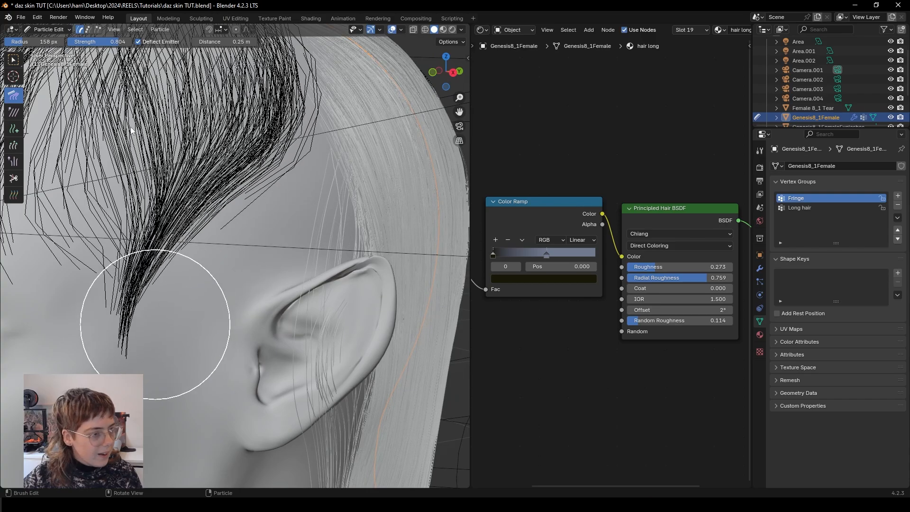
click(14, 129)
mouse_move(297, 192)
mouse_down()
mouse_move(286, 223)
mouse_move(244, 220)
mouse_up()
- Comb the new hairs at the left temple downward into a sideburn lying in front of the left ear
click(14, 95)
scroll(332, 256, down, 4)
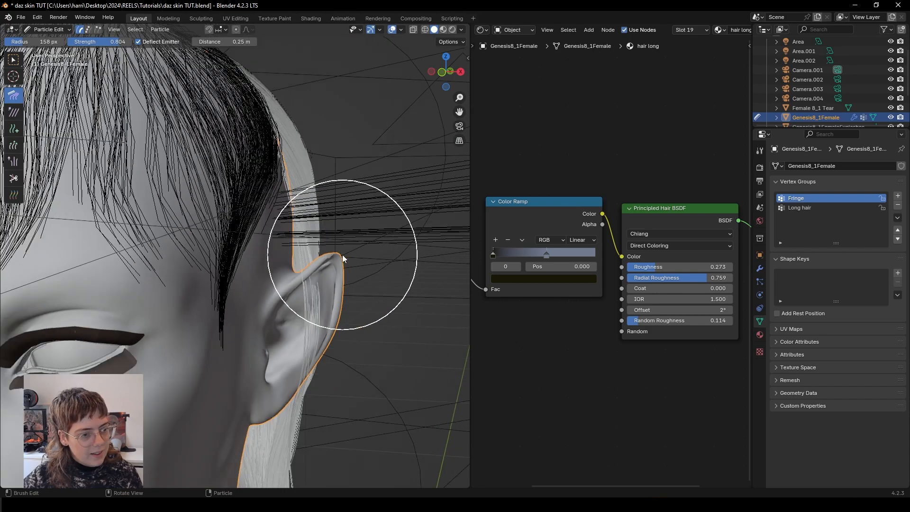
middle_drag(342, 255, 314, 183)
drag(284, 289, 264, 304)
scroll(251, 327, up, 3)
middle_drag(240, 347, 151, 363)
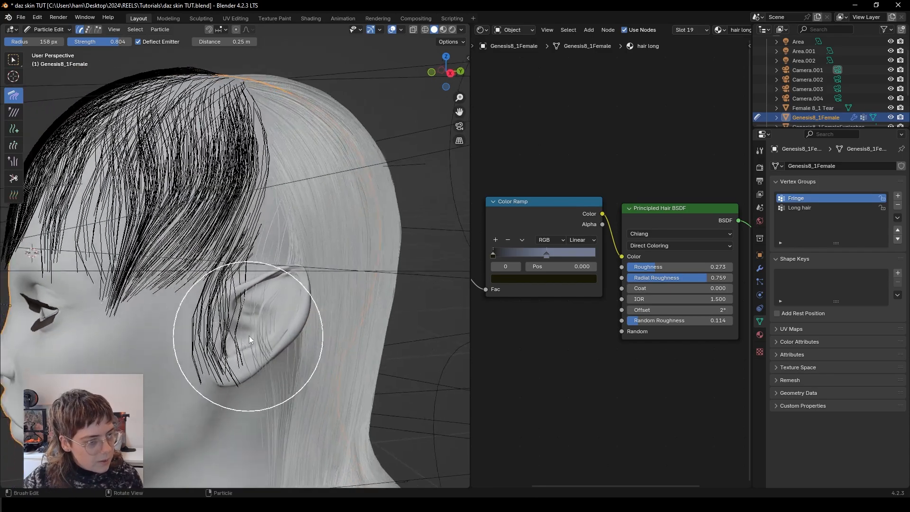
drag(249, 335, 219, 347)
scroll(239, 339, up, 3)
mouse_move(238, 340)
shift+middle_down()
mouse_move(247, 324)
mouse_move(226, 297)
shift+middle_up()
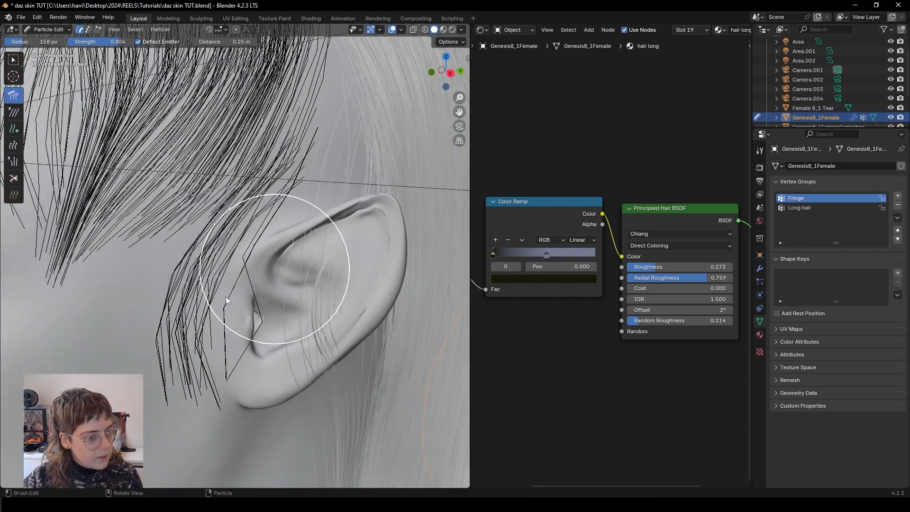
drag(225, 297, 185, 332)
- Inspect the left sideburn and the fringe from the side and front in Object Mode and Particle Edit, ending in Object Mode
click(58, 30)
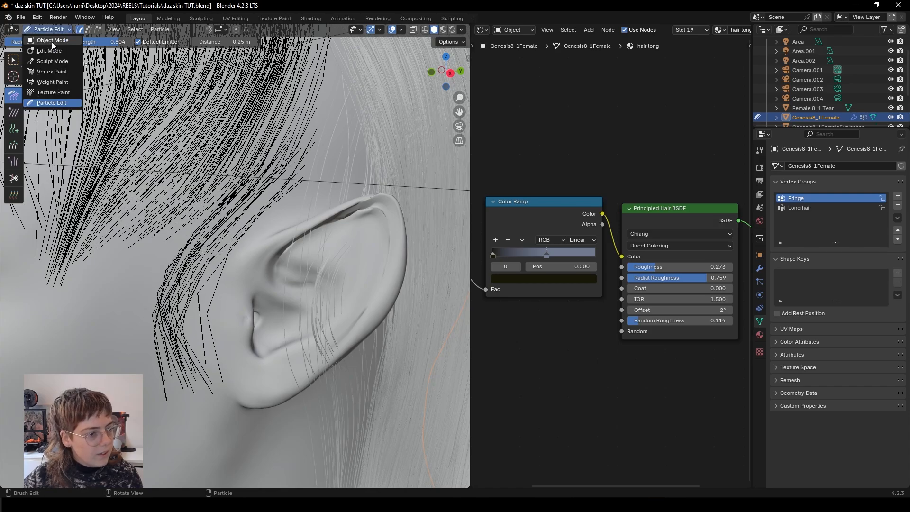
click(52, 42)
scroll(256, 257, down, 4)
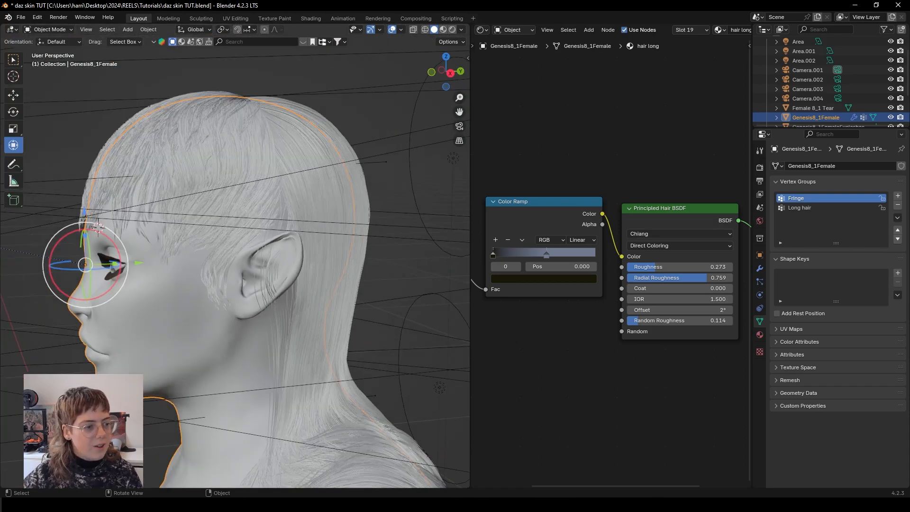
key(alt+a)
scroll(243, 268, up, 2)
middle_drag(234, 294, 282, 287)
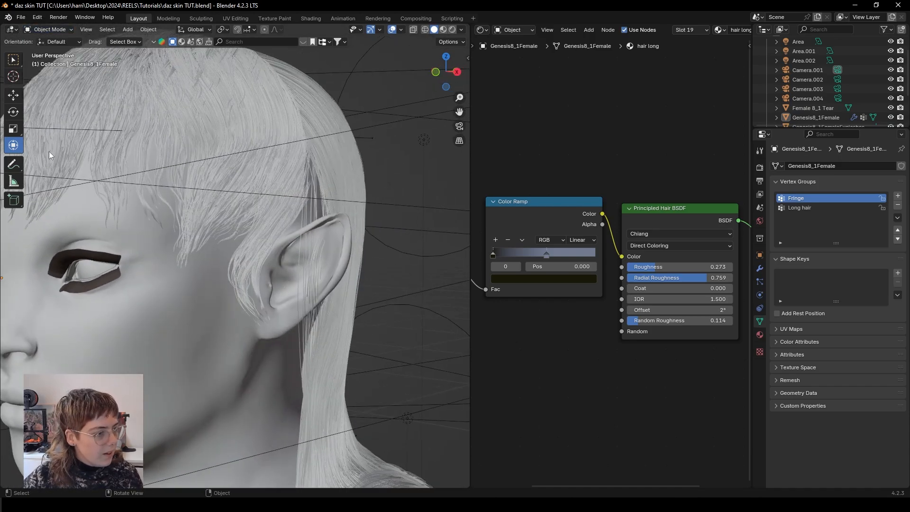
click(46, 31)
middle_drag(298, 315, 350, 312)
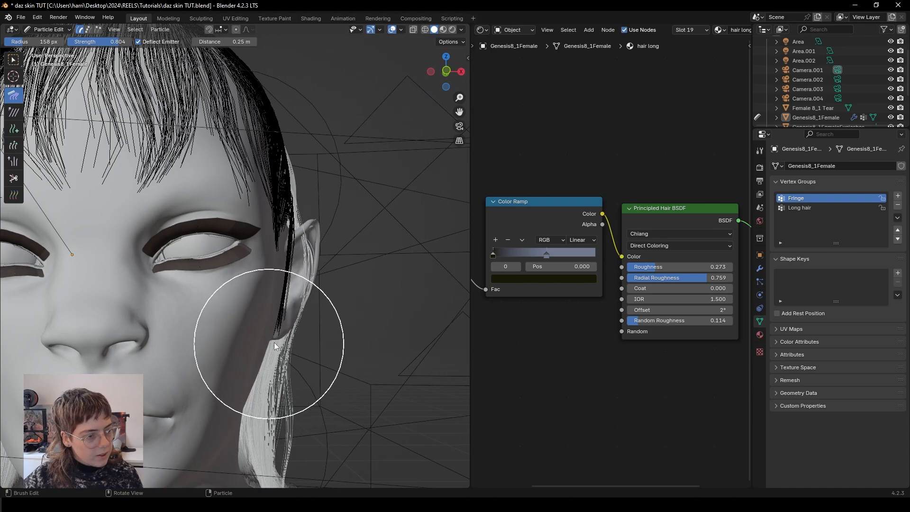
middle_drag(274, 342, 162, 193)
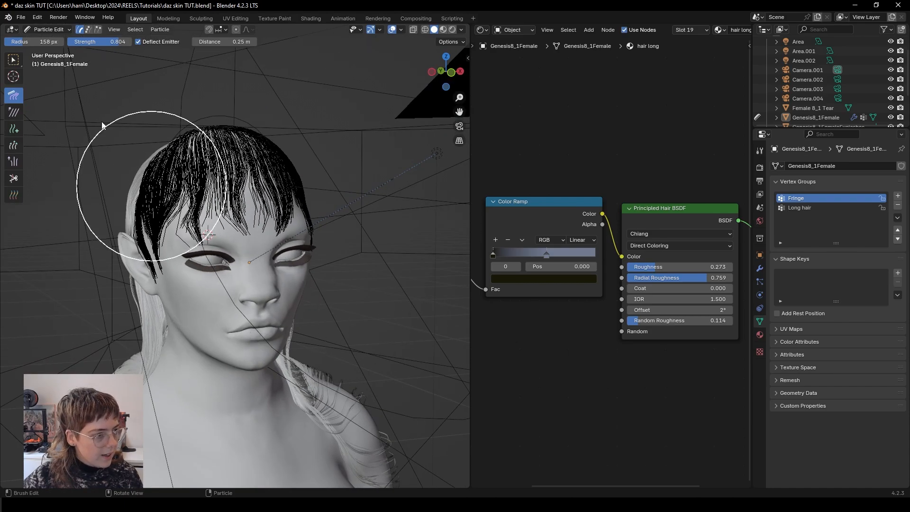
click(46, 29)
click(45, 36)
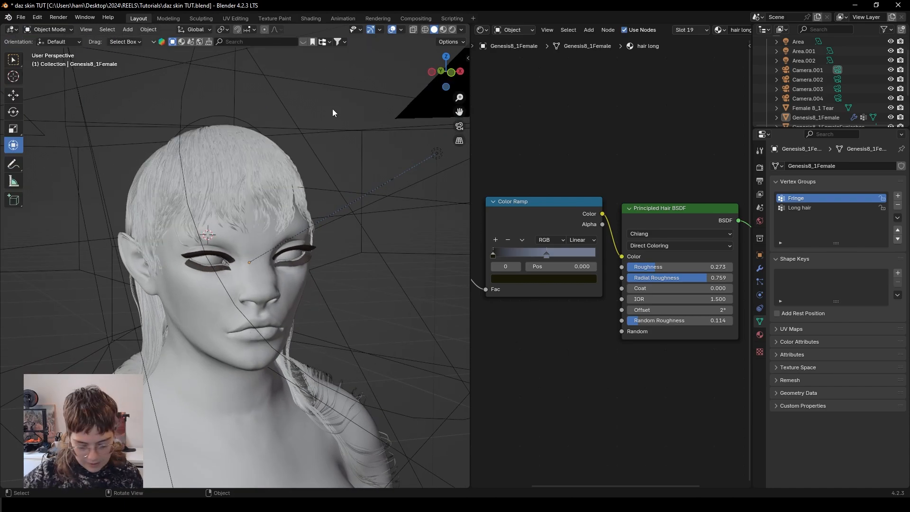
- Review the hair through the camera in rendered shading, with the viewport overlays hidden and shown again
key(KP_0)
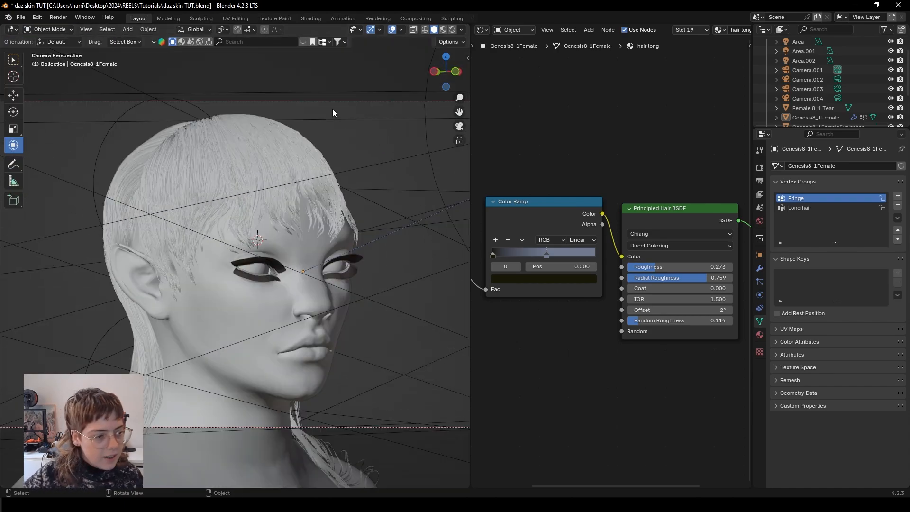
click(452, 29)
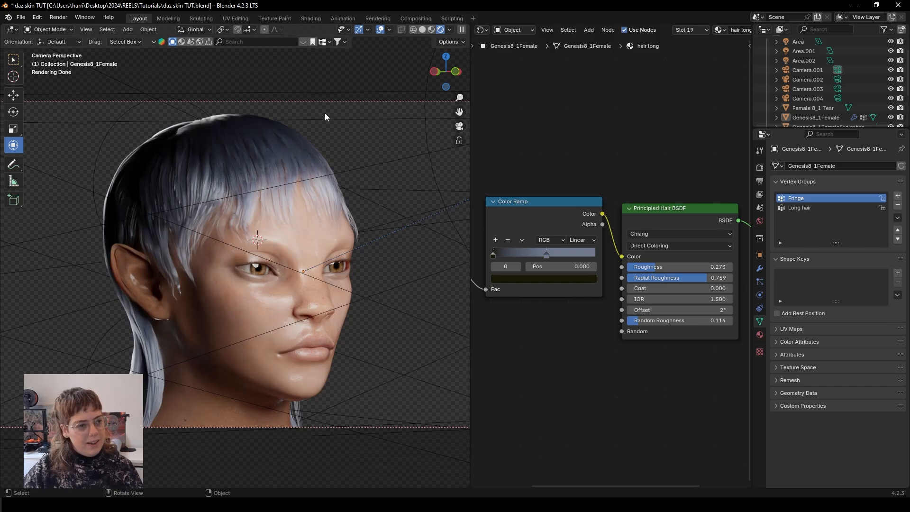
click(380, 29)
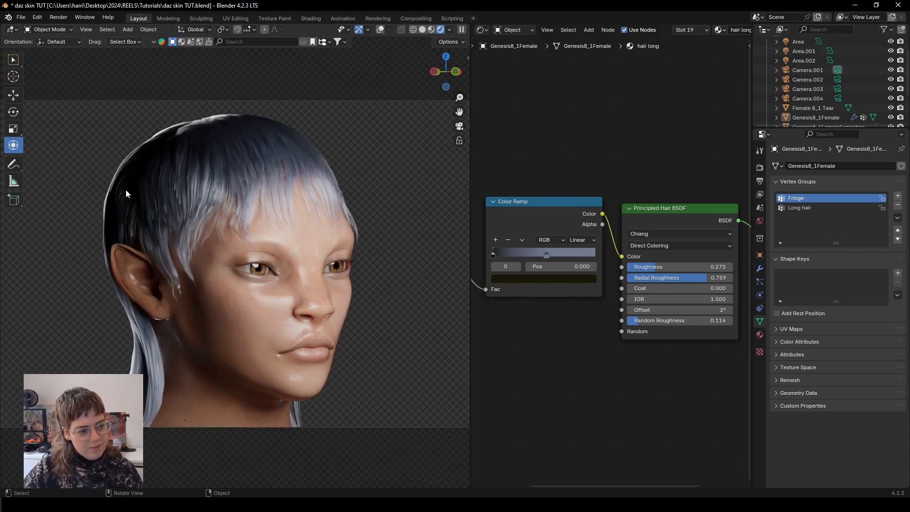
click(380, 30)
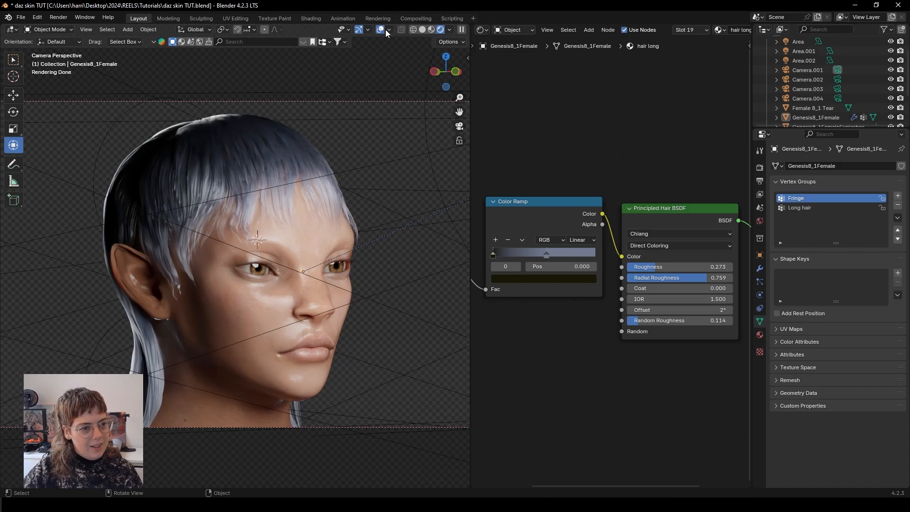
- In solid shading, select the character and paint full Fringe weight further back on the scalp above the right ear
click(423, 30)
middle_drag(204, 255, 241, 266)
scroll(240, 258, up, 5)
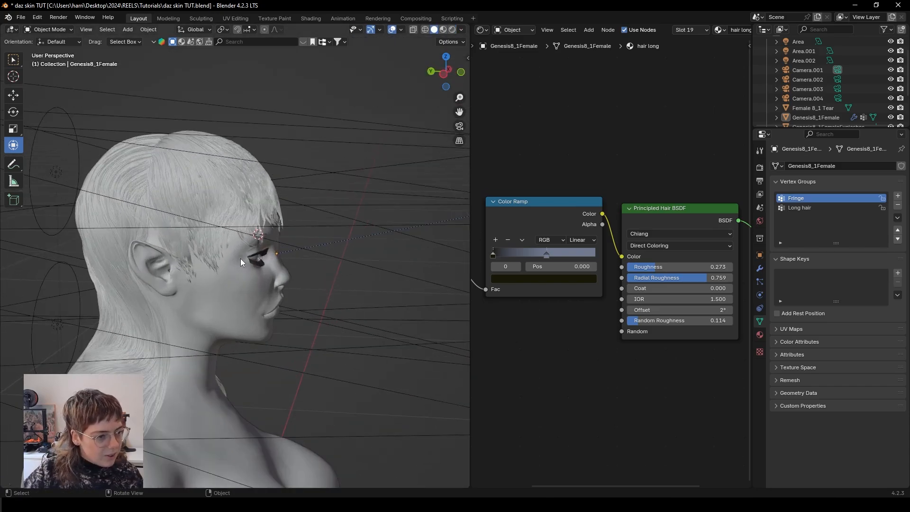
click(227, 305)
shift+middle_drag(226, 308, 328, 309)
click(47, 28)
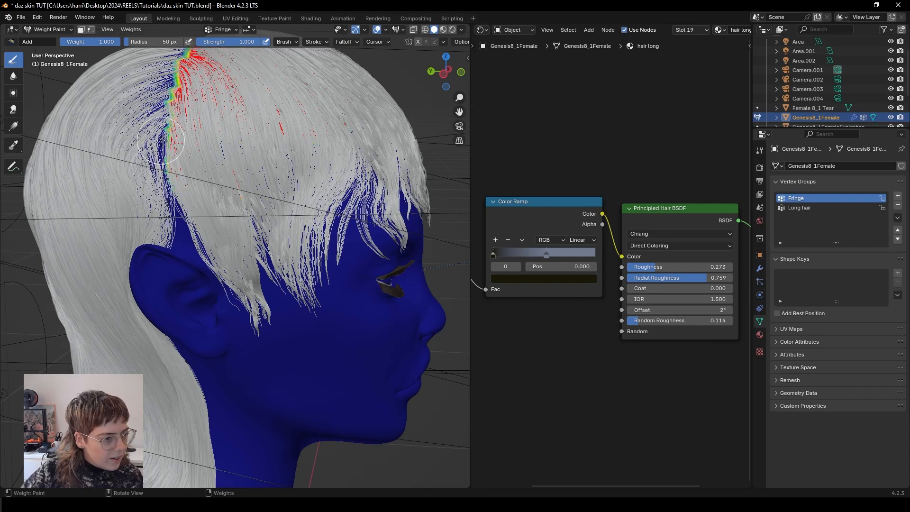
click(161, 140)
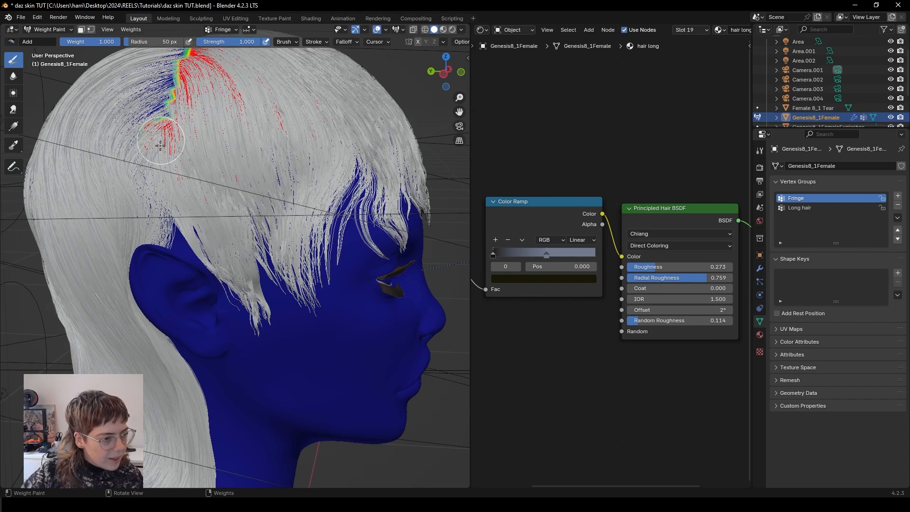
click(167, 109)
click(171, 90)
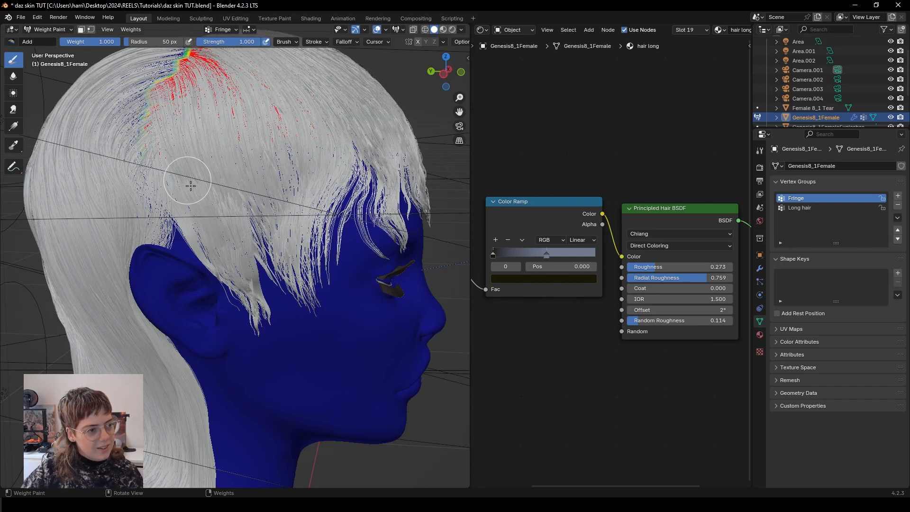
- Return to Object Mode and review the hair in rendered shading without overlays, from the right side and through the camera
click(44, 30)
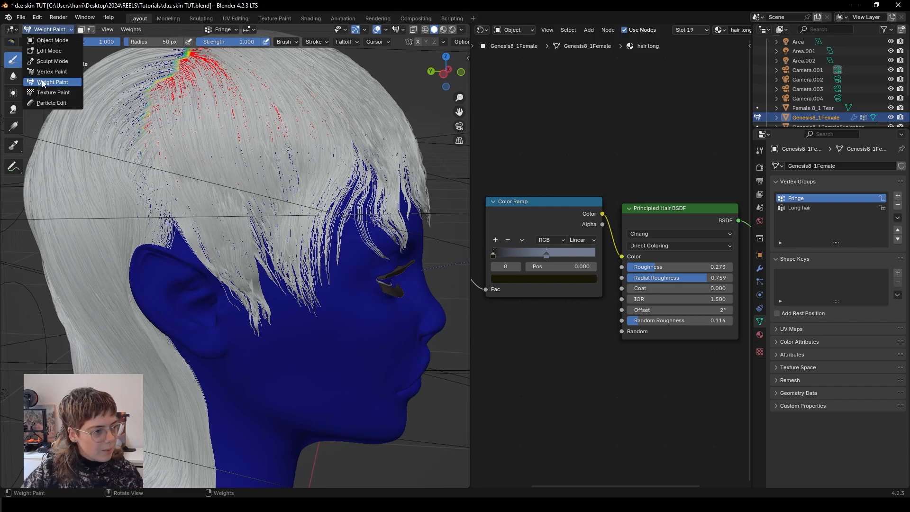
click(46, 41)
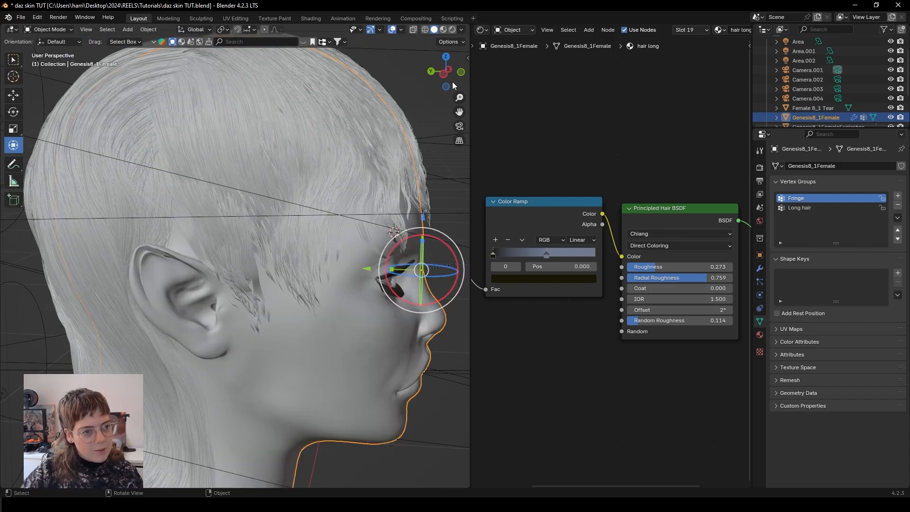
click(453, 29)
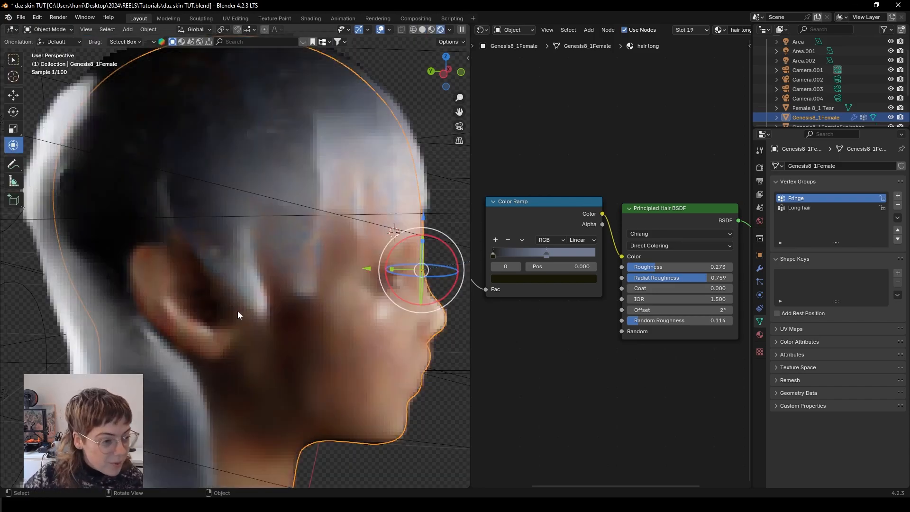
click(380, 30)
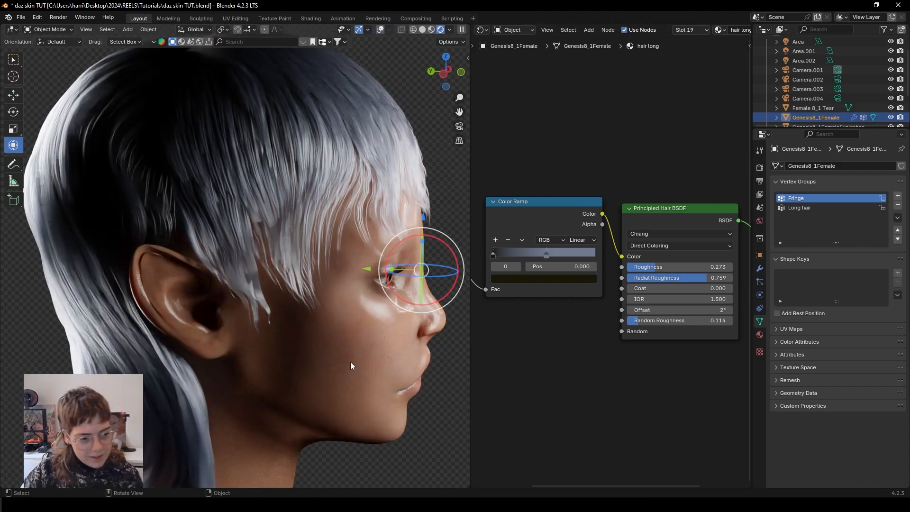
key(KP_0)
click(399, 360)
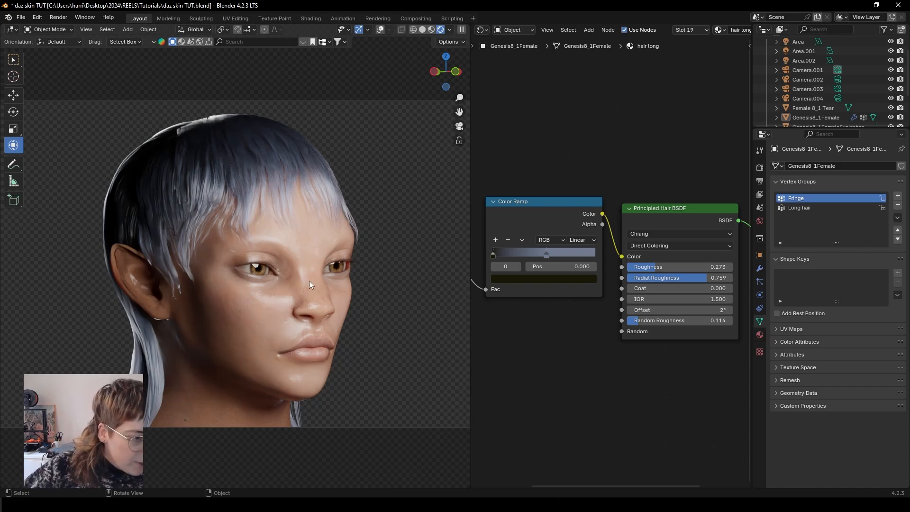
- Select the character and set the Kink Frequency of the fringe's child hairs to 4 in the particle settings
scroll(308, 280, up, 2)
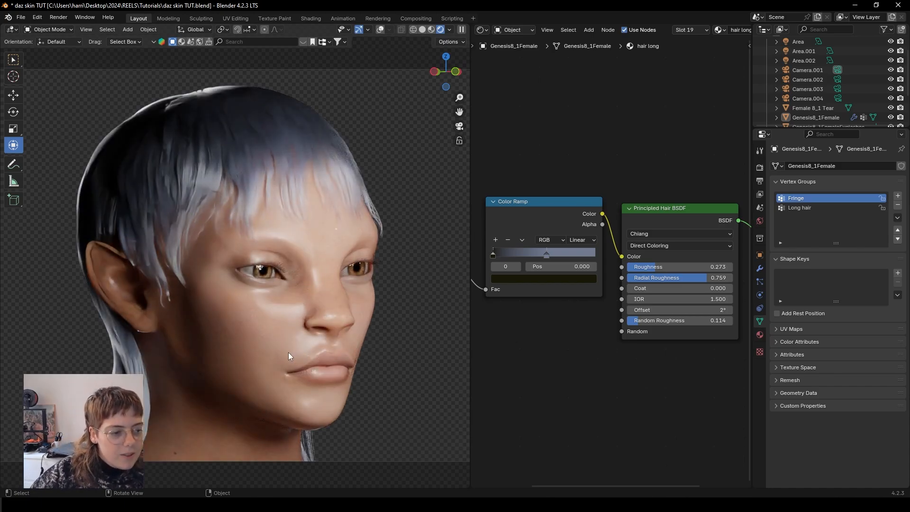
click(288, 351)
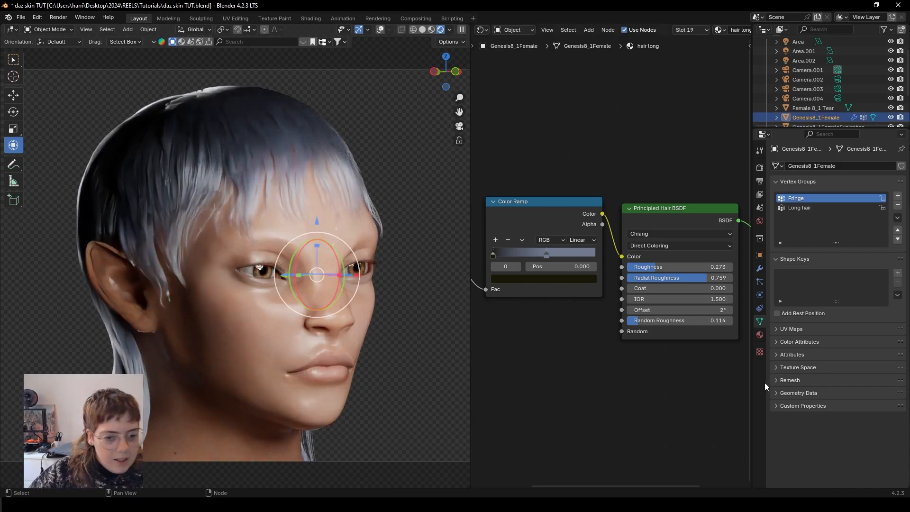
click(760, 282)
scroll(820, 339, down, 8)
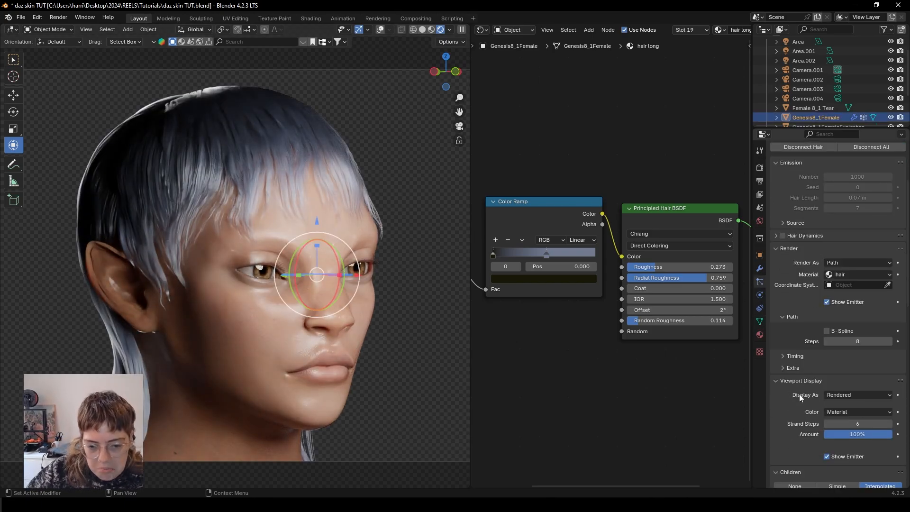
scroll(800, 392, down, 5)
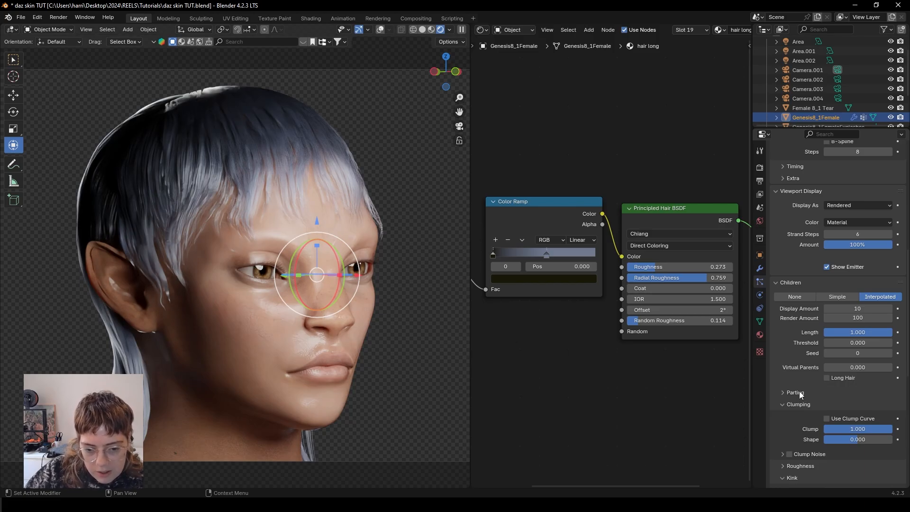
scroll(800, 394, down, 2)
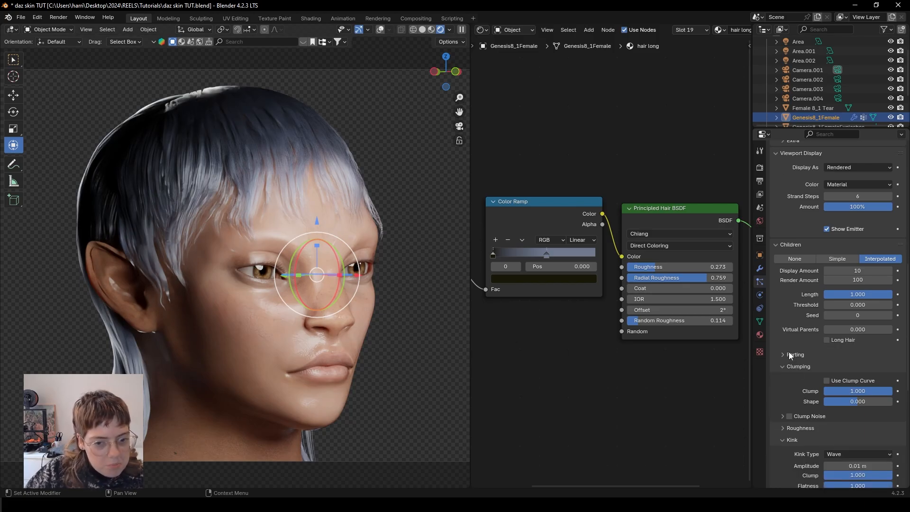
scroll(799, 393, down, 5)
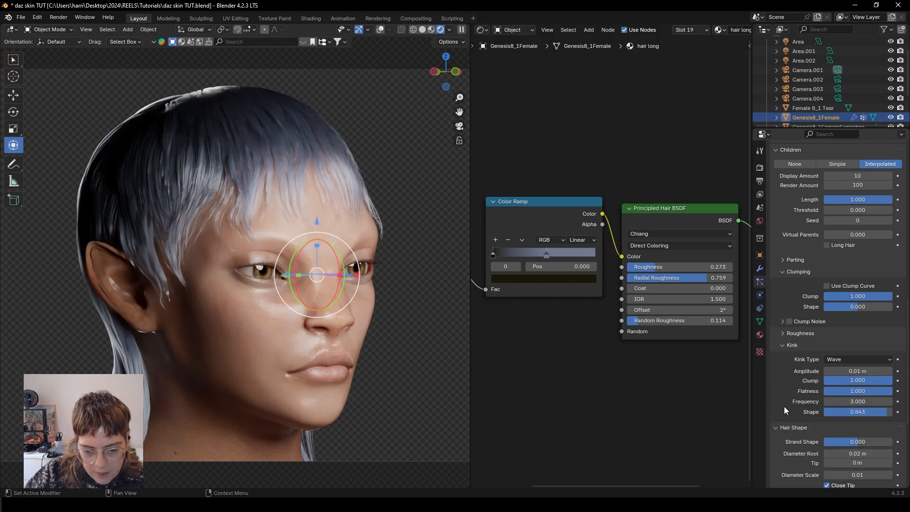
click(851, 402)
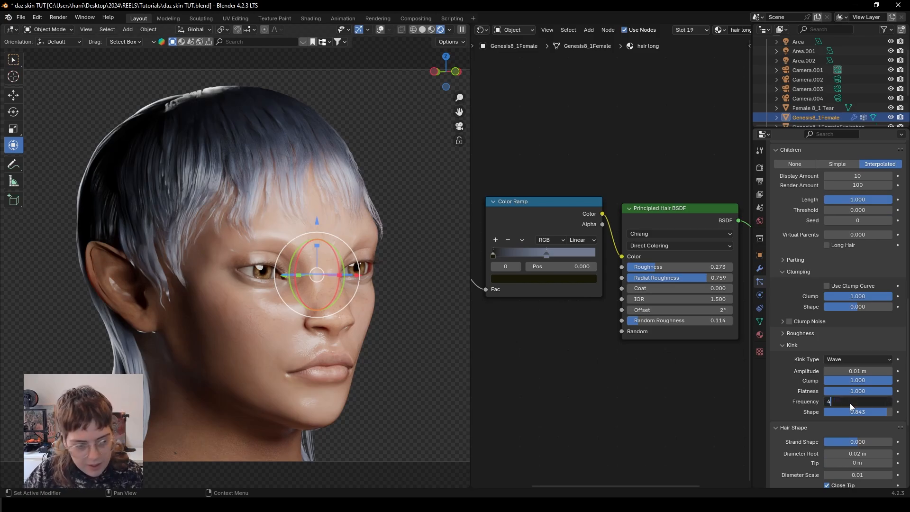
key(Return)
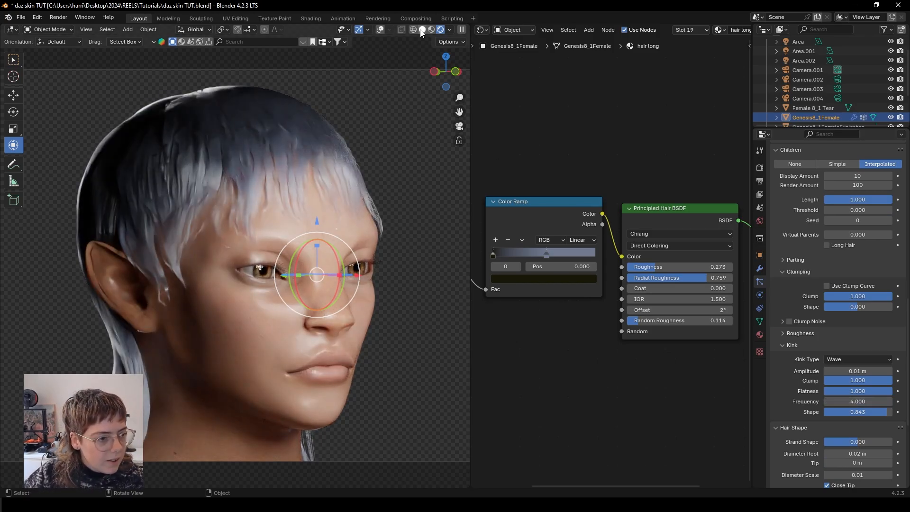
- Set the Render Amount of the fringe's child hairs to 15
scroll(798, 365, up, 5)
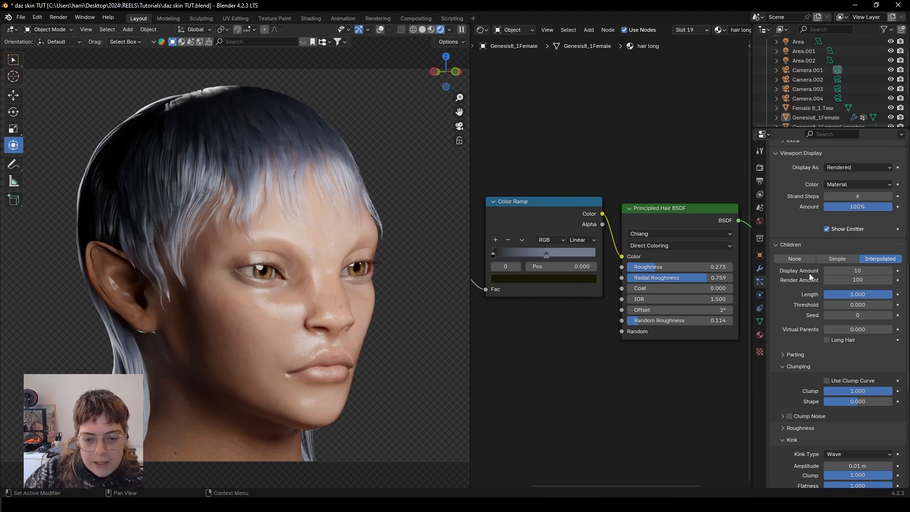
click(861, 281)
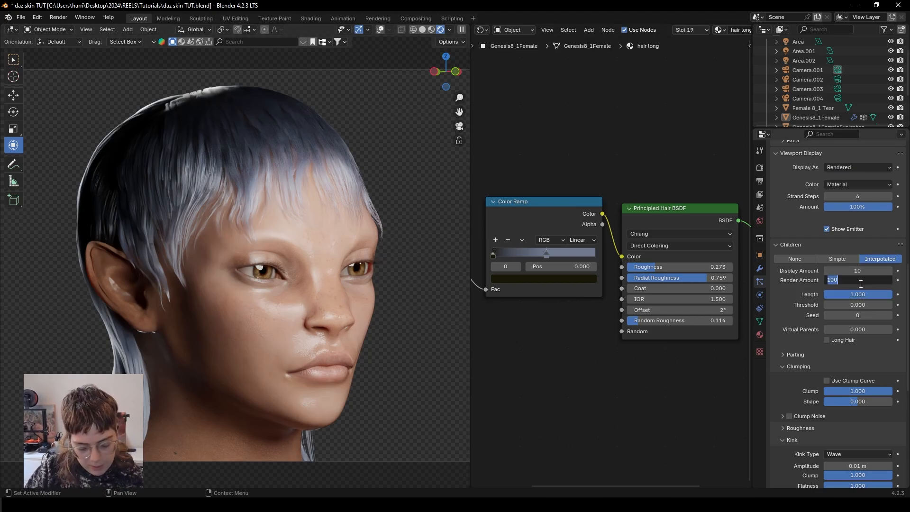
text(15)
key(Return)
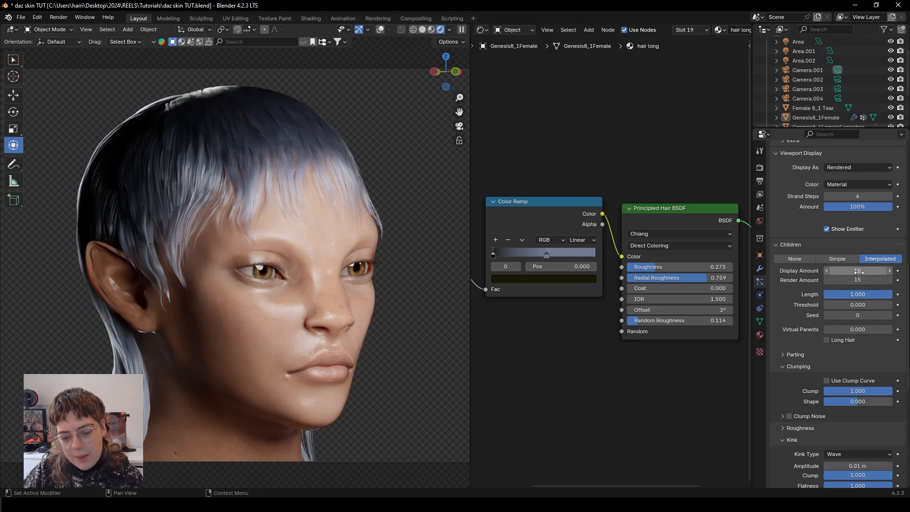
- Try Display Amounts of 0 and 15 for the fringe's child hairs, and finally set the amount to 100
click(862, 270)
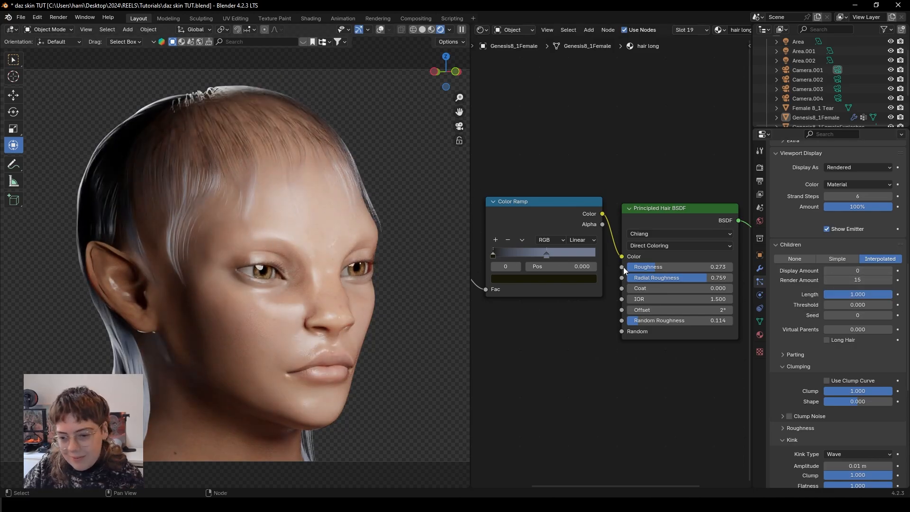
click(870, 271)
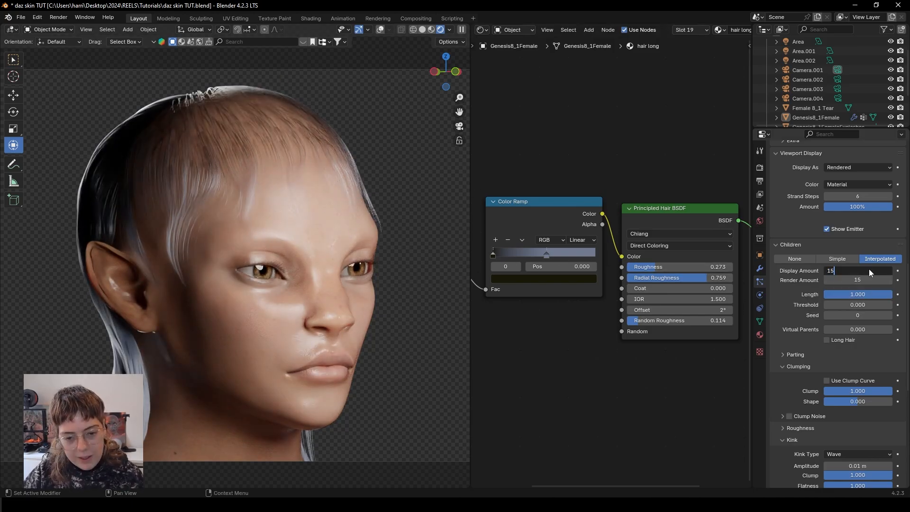
text(15)
key(Return)
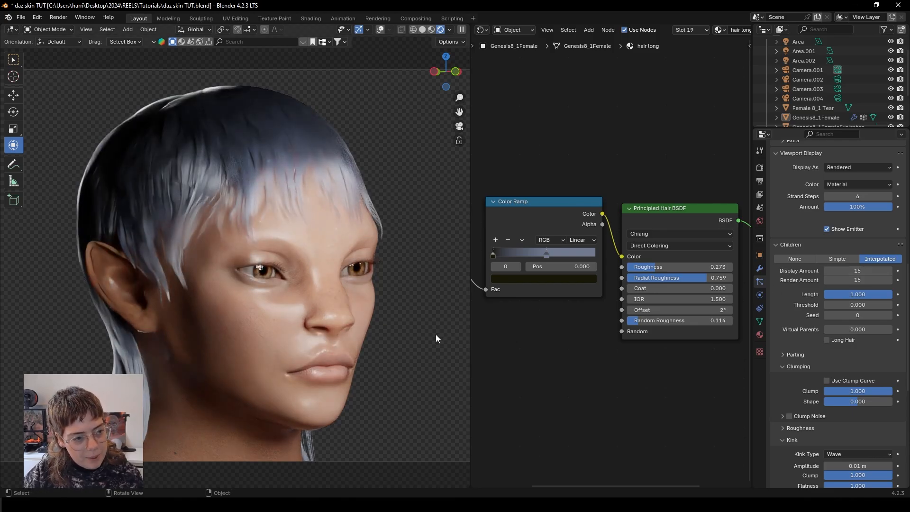
click(852, 271)
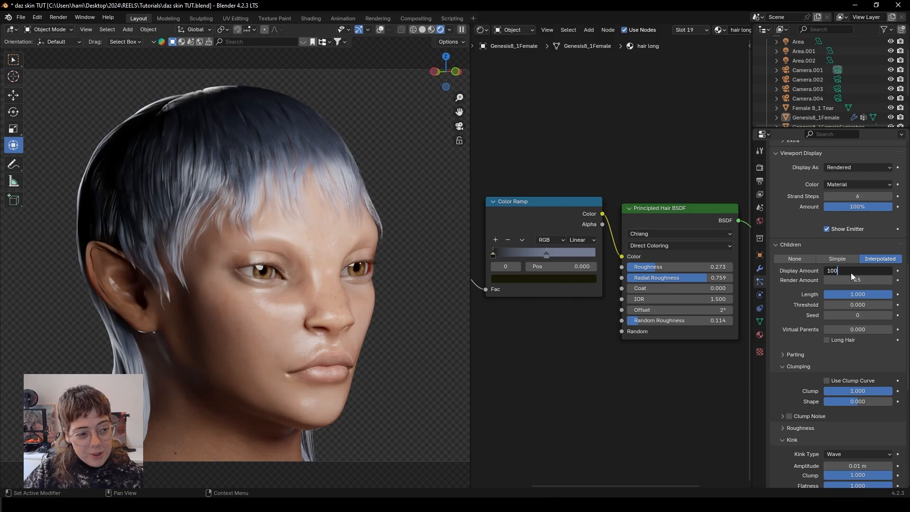
text(100)
key(Return)
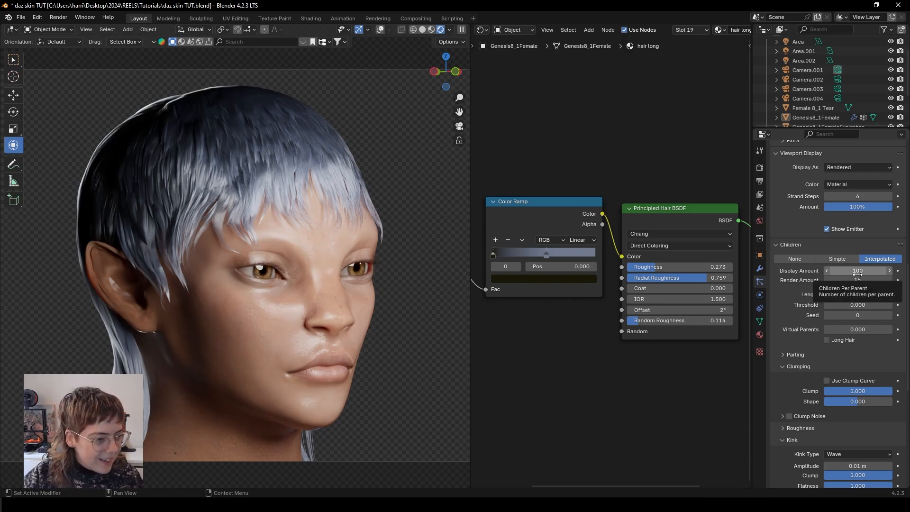
- Set the Kink Amplitude of the long back hair's child hairs to 0.03 m
scroll(799, 407, down, 2)
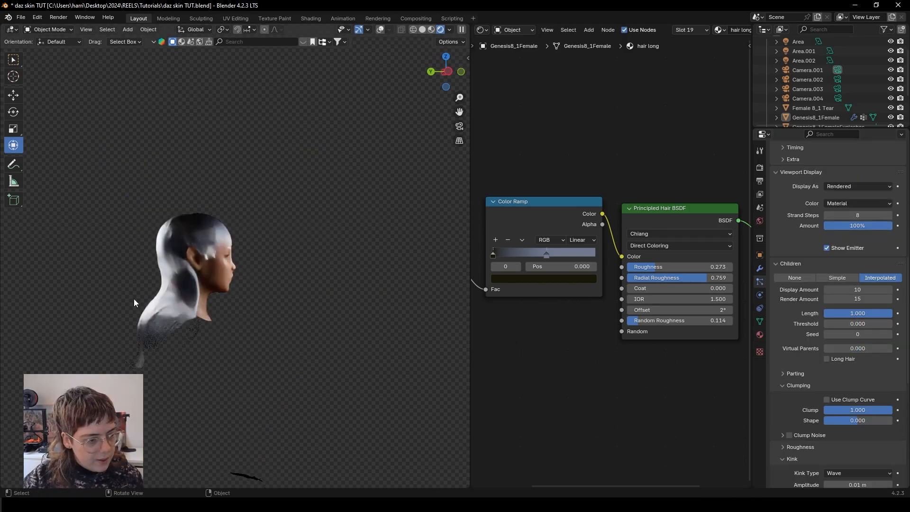
scroll(162, 319, up, 2)
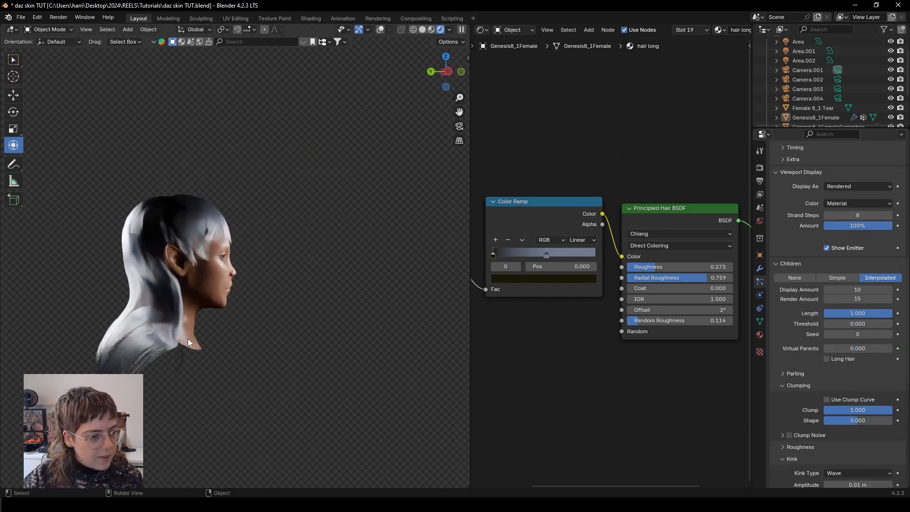
shift+middle_drag(188, 338, 292, 309)
scroll(260, 311, up, 3)
shift+middle_drag(335, 327, 315, 321)
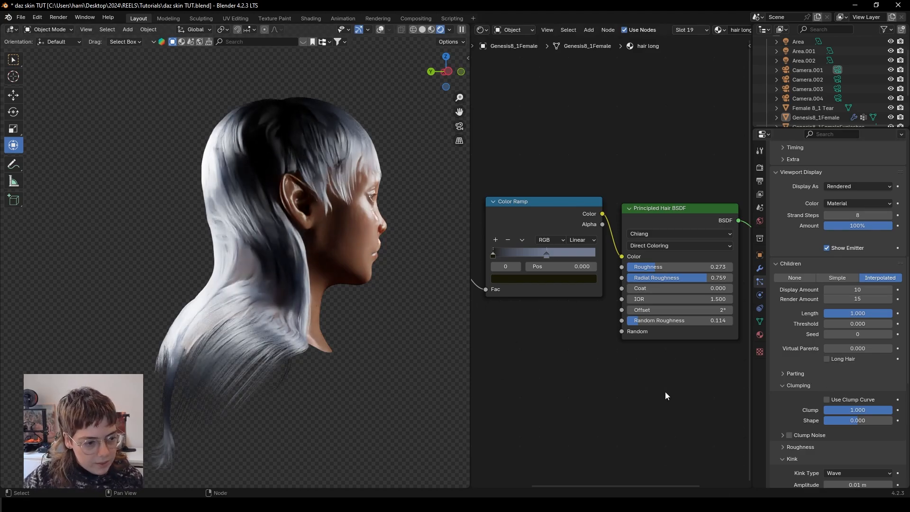
scroll(823, 369, down, 5)
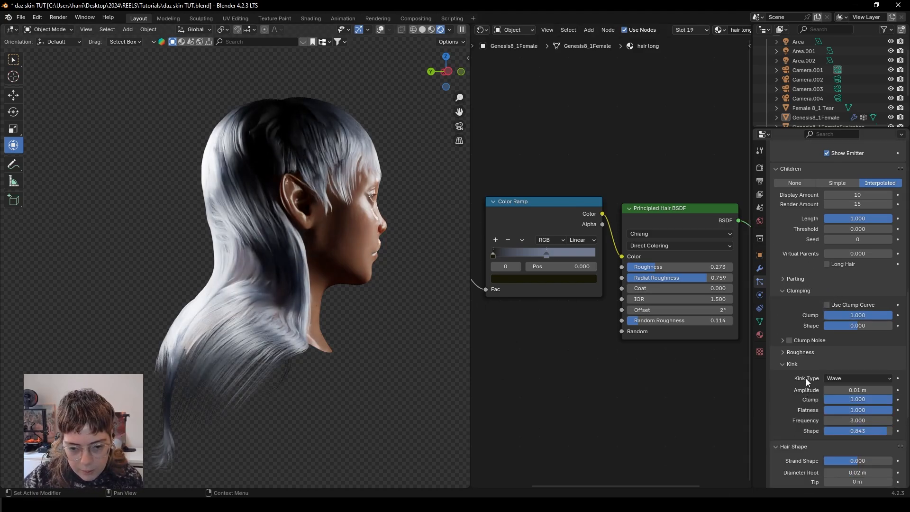
click(846, 390)
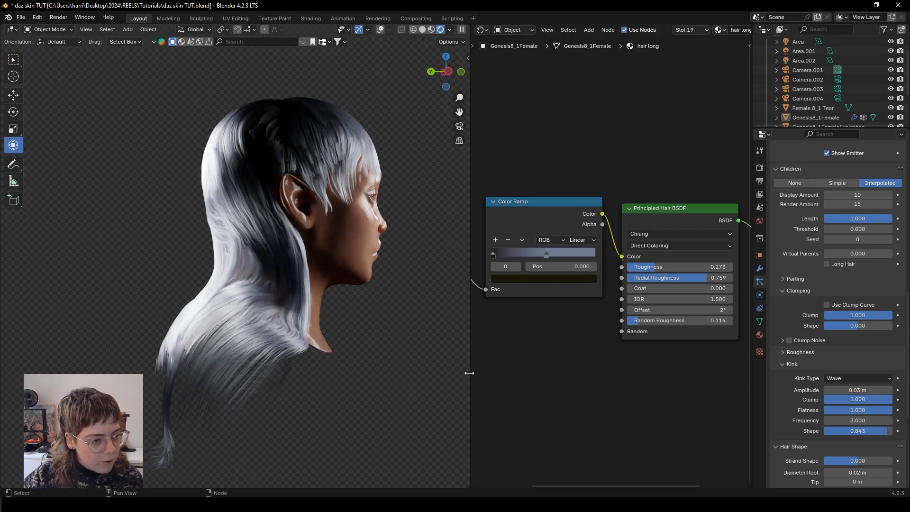
- In solid shading, set the long hair's Kink Shape to 0.503 and its Kink Frequency to 5
click(422, 30)
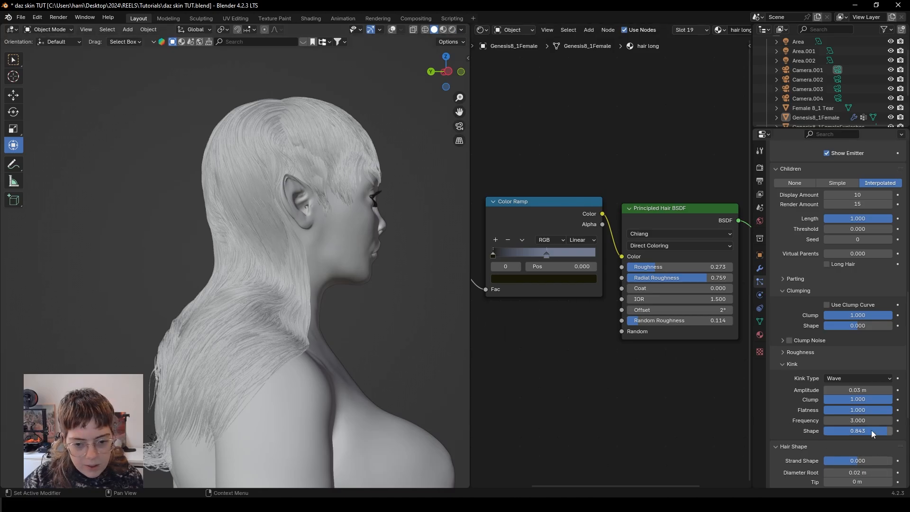
drag(888, 431, 875, 430)
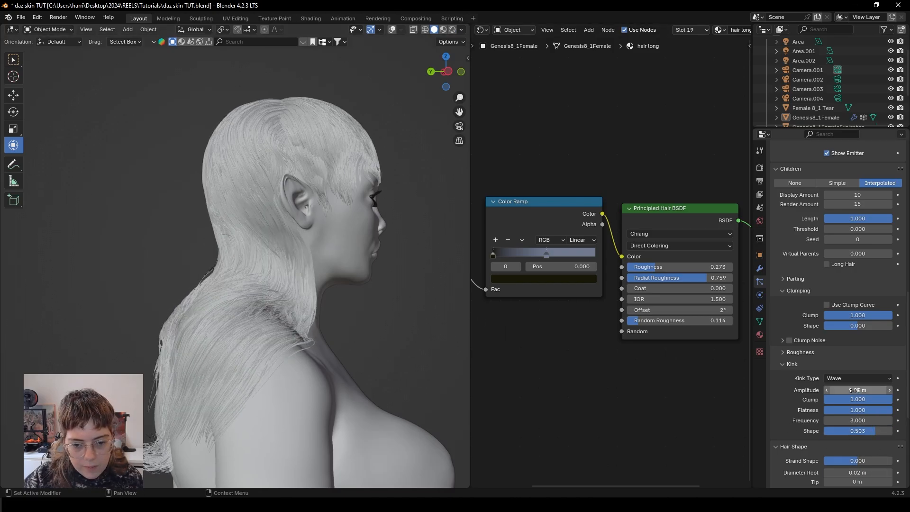
click(855, 417)
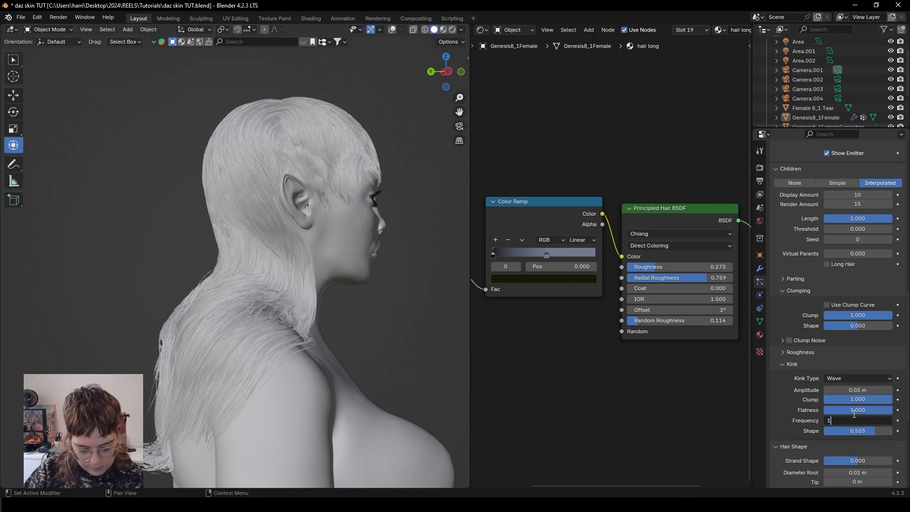
text(5)
key(Return)
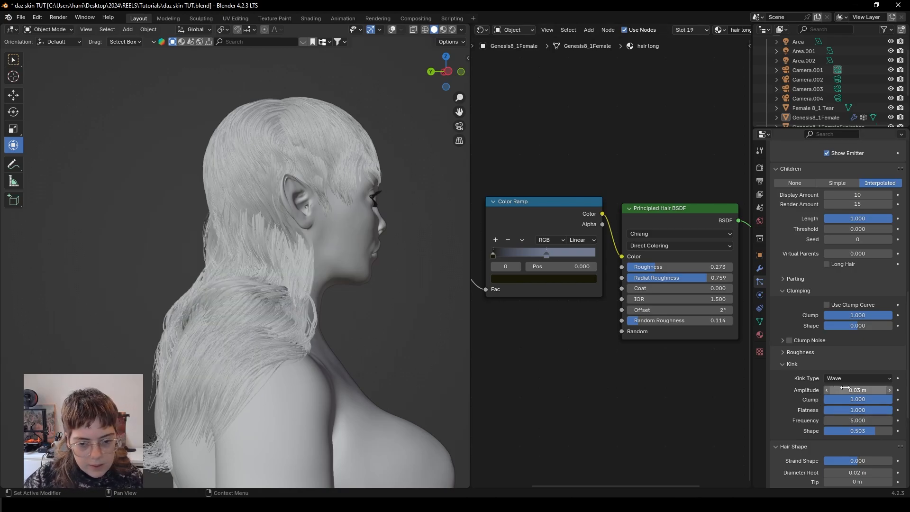
- Try the Curl kink type on the long hair and review it in rendered shading from the front, side and back
click(846, 381)
click(839, 399)
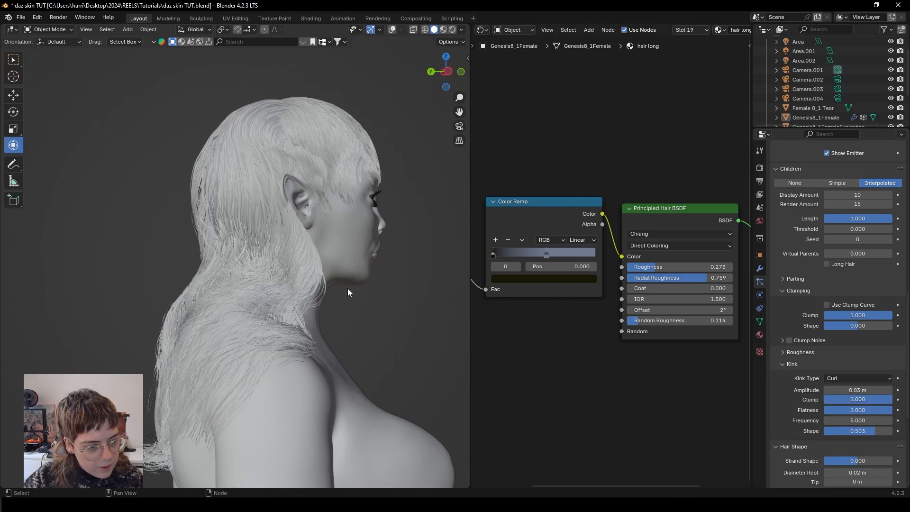
middle_drag(337, 332, 311, 248)
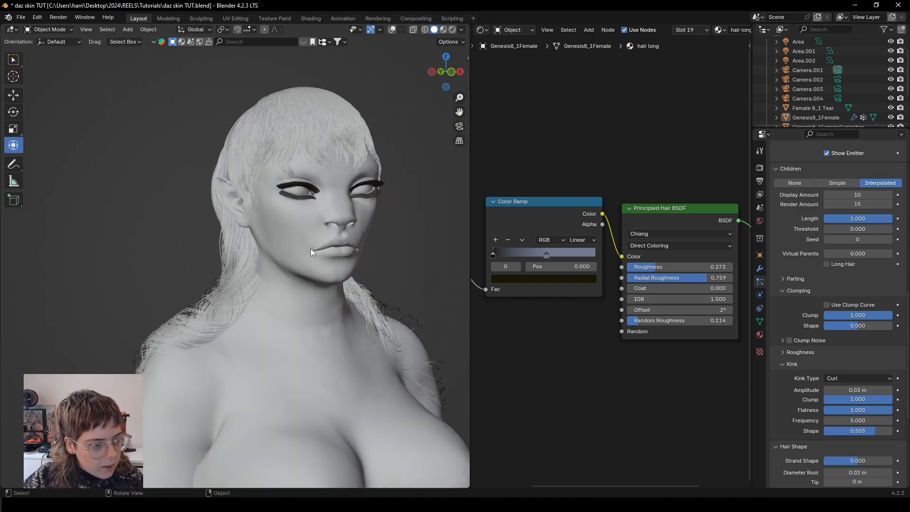
click(452, 29)
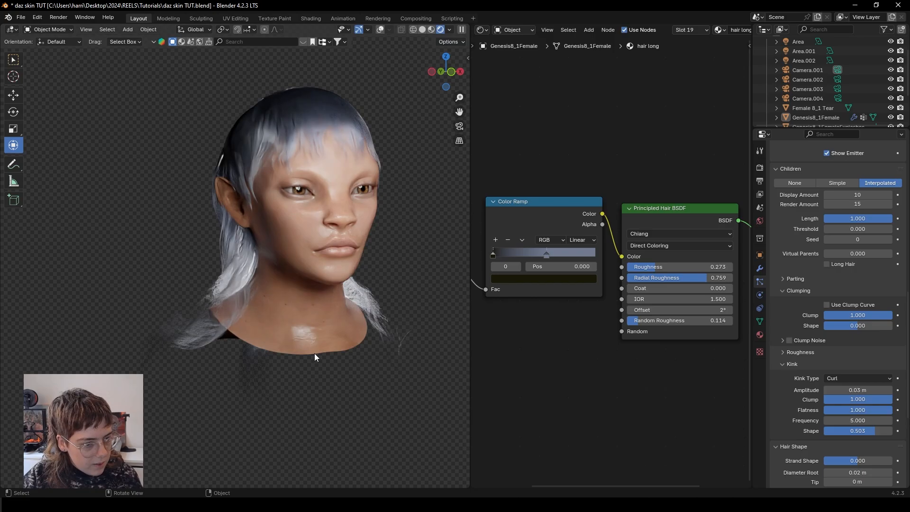
middle_drag(314, 353, 224, 371)
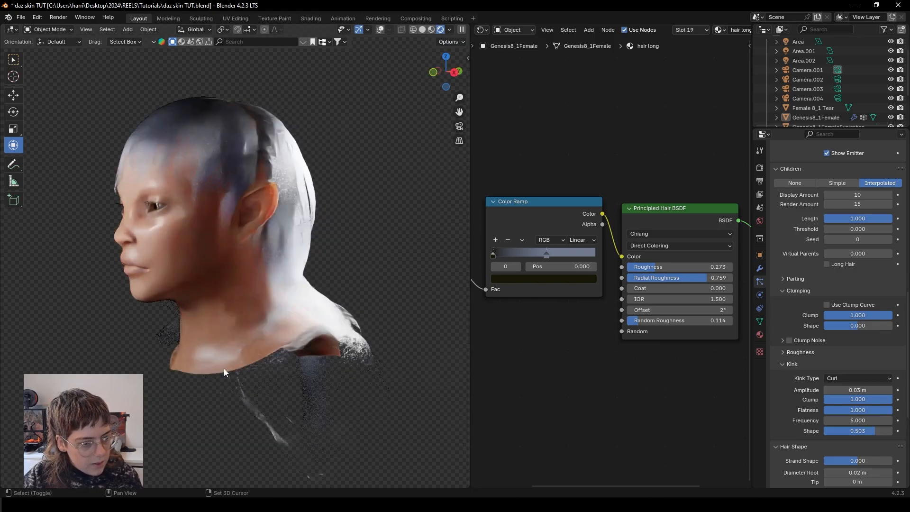
middle_drag(285, 397, 366, 380)
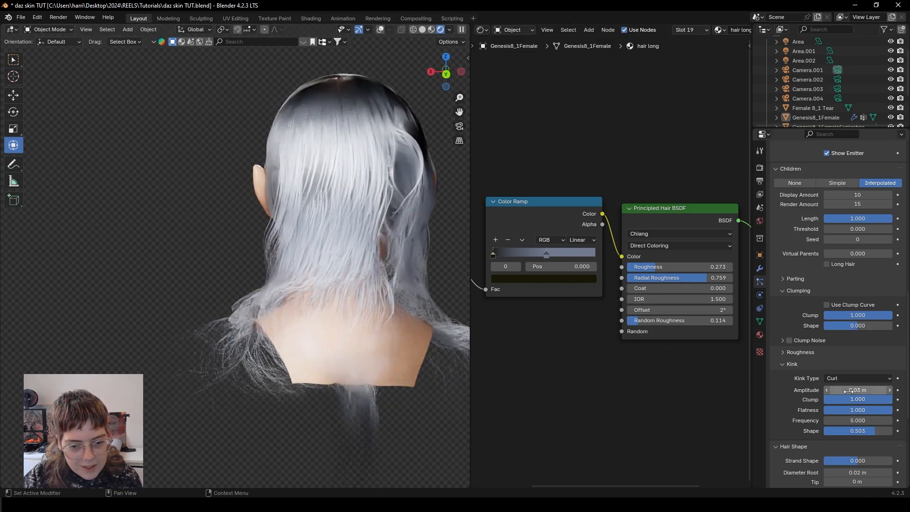
- In solid shading, select the character, inspect the long hair strands in Particle Edit mode, and return to Object Mode
click(424, 30)
shift+middle_drag(364, 305, 289, 297)
click(289, 297)
click(41, 30)
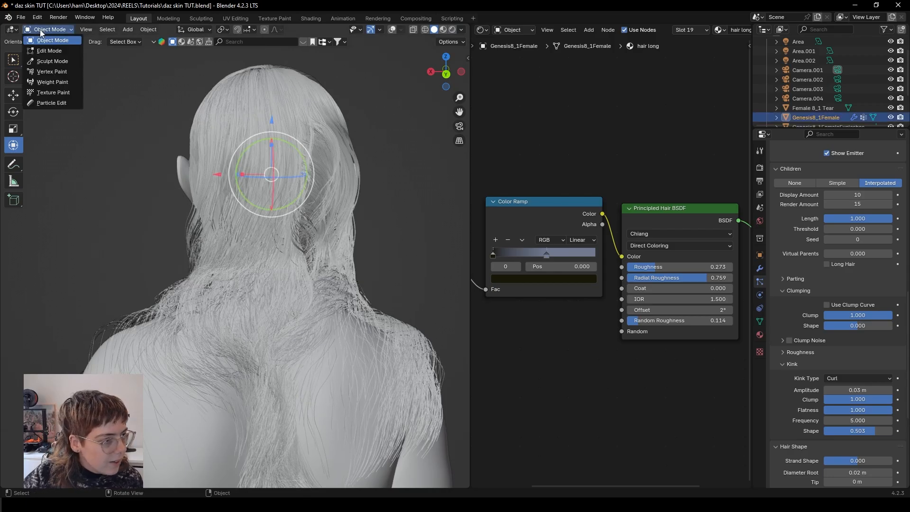
click(50, 104)
middle_drag(340, 201, 148, 112)
click(42, 30)
click(50, 40)
- Set the long hair's Kink Type back to Wave
middle_drag(208, 270, 417, 285)
scroll(418, 284, up, 3)
click(858, 378)
click(849, 421)
- Review the wavy long hair in rendered shading and return to solid shading for a side view
middle_drag(345, 263, 264, 323)
click(452, 29)
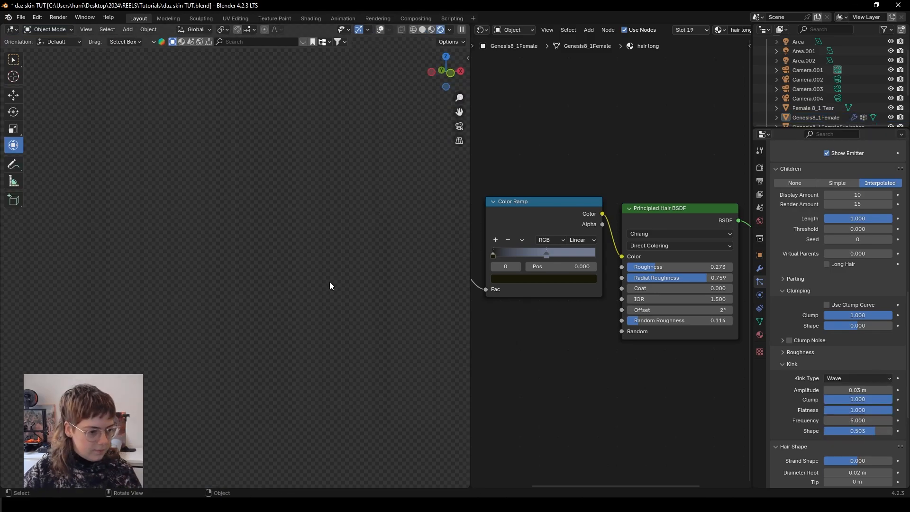
scroll(329, 282, down, 3)
mouse_move(329, 281)
middle_down()
mouse_move(285, 348)
mouse_move(364, 331)
middle_up()
click(449, 30)
mouse_move(266, 266)
middle_down()
mouse_move(161, 292)
mouse_move(201, 305)
mouse_move(143, 294)
middle_up()
- Return to Object Mode, delete the long hair's particle edits and set its Hair Length to 0.3 m
click(50, 29)
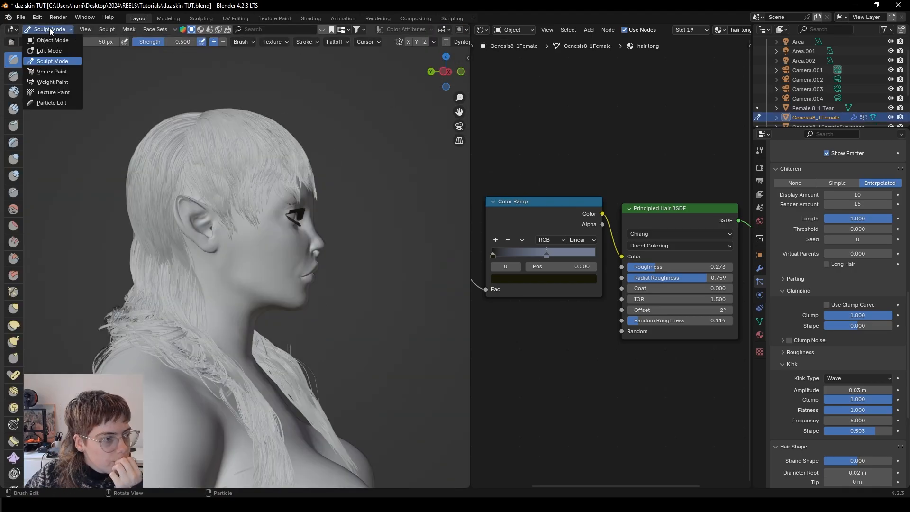
click(52, 41)
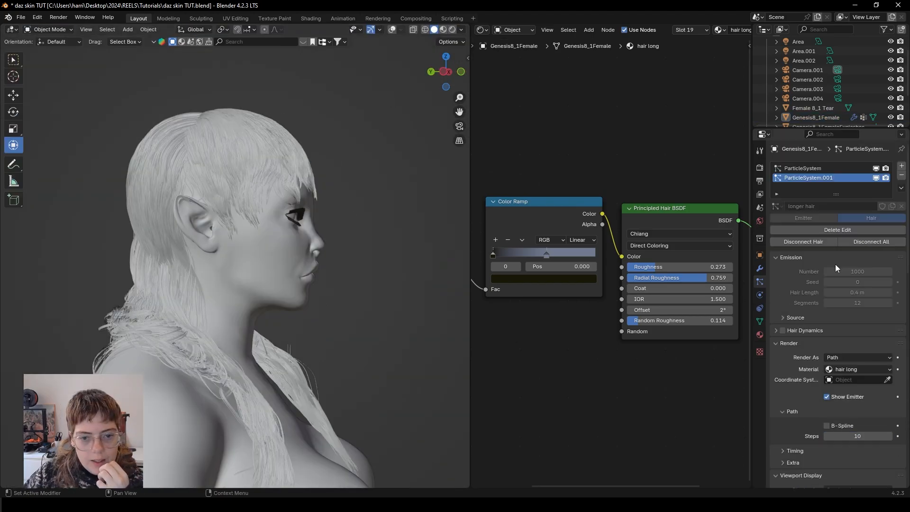
click(837, 281)
key(BackSpace)
text(3)
key(Return)
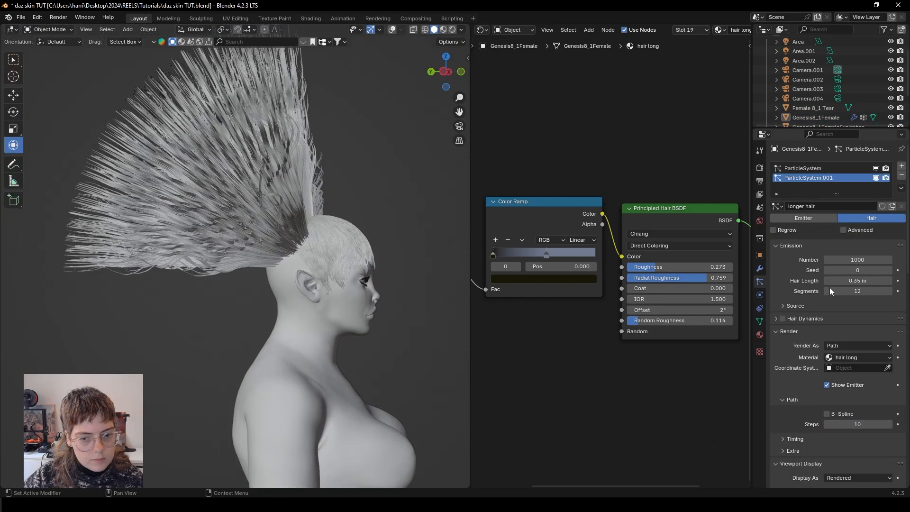
- Comb the regrown long hair down around the neck in Particle Edit, and review it rendered in Object Mode and through the camera
key(ctrl+Tab)
mouse_move(272, 277)
middle_down()
mouse_move(285, 403)
mouse_move(275, 268)
mouse_move(308, 307)
mouse_move(282, 320)
mouse_move(379, 305)
mouse_move(351, 349)
mouse_move(129, 281)
mouse_move(172, 383)
mouse_move(283, 297)
mouse_move(379, 304)
middle_up()
key(ctrl+Tab)
key(z)
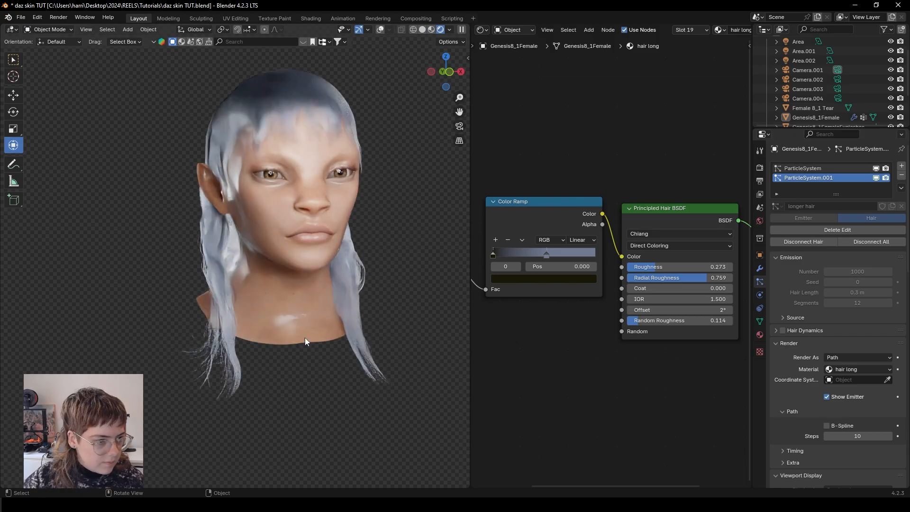
key(KP_0)
- In solid shading, select the character and enter Particle Edit mode for the long hair, viewed from the right side
click(423, 29)
click(265, 157)
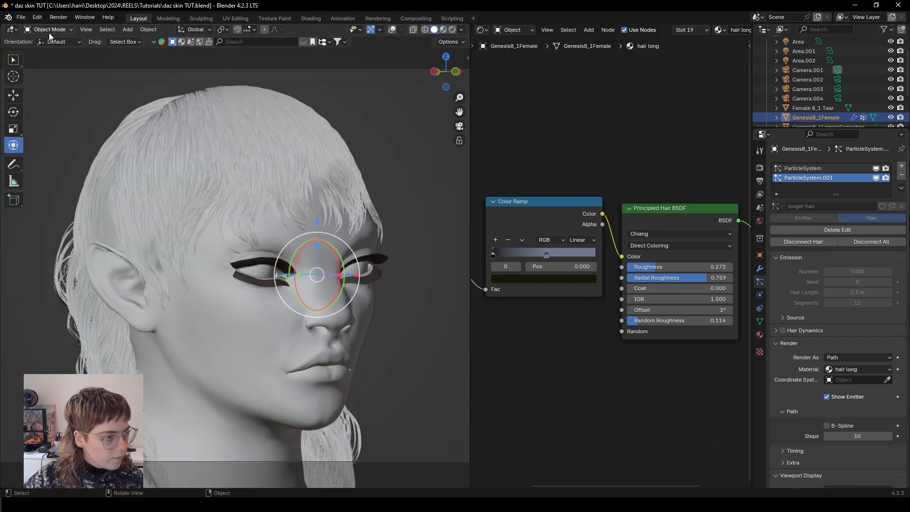
click(49, 30)
click(49, 100)
middle_drag(142, 214, 215, 228)
scroll(215, 228, up, 4)
- Select all of the long hair's particles and clear the selection again
click(130, 30)
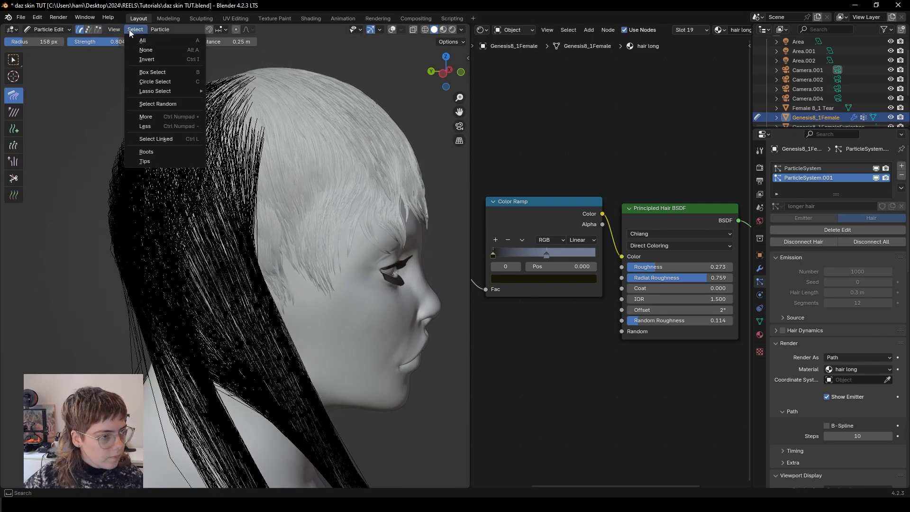
click(133, 40)
click(135, 31)
click(135, 30)
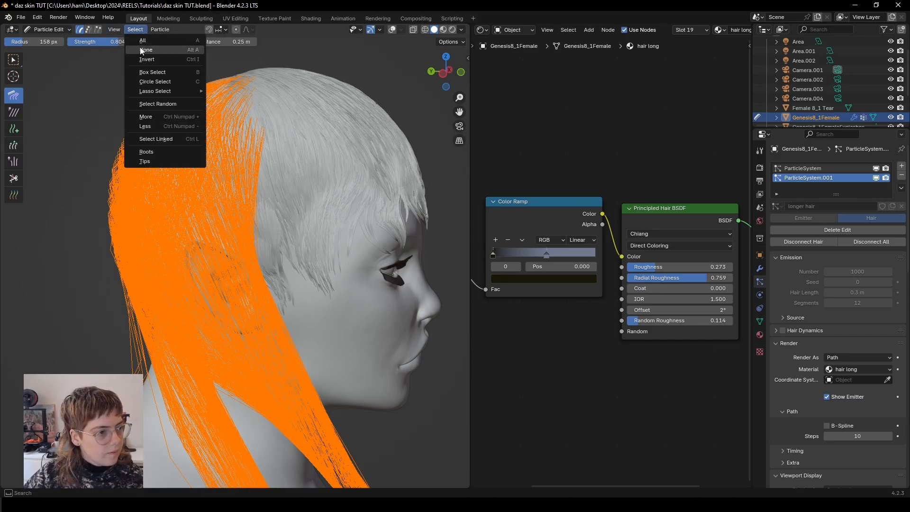
click(139, 49)
- Set the Particle Edit viewport display's Path Steps to 5 and inspect the long hair strands up close
click(468, 58)
click(465, 60)
click(352, 129)
double_click(430, 249)
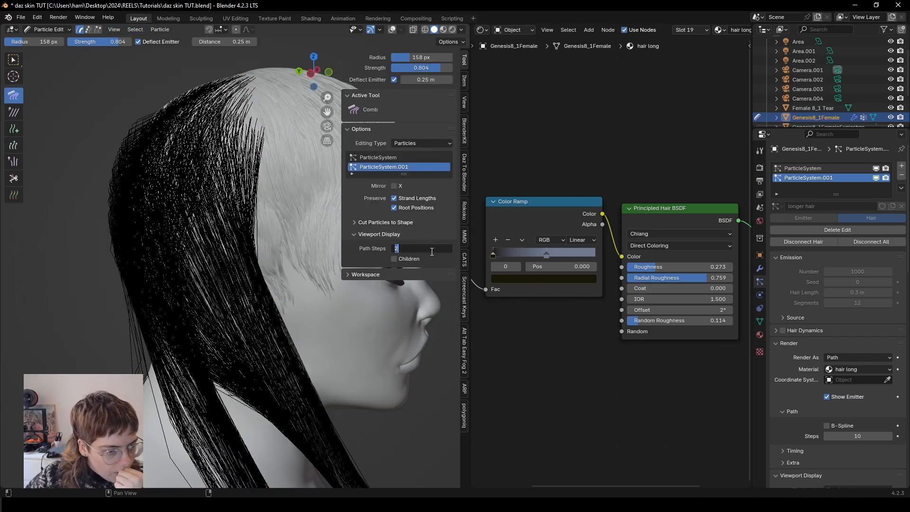
text(5)
key(Return)
middle_drag(273, 338, 272, 333)
middle_drag(218, 339, 212, 203)
scroll(213, 203, up, 3)
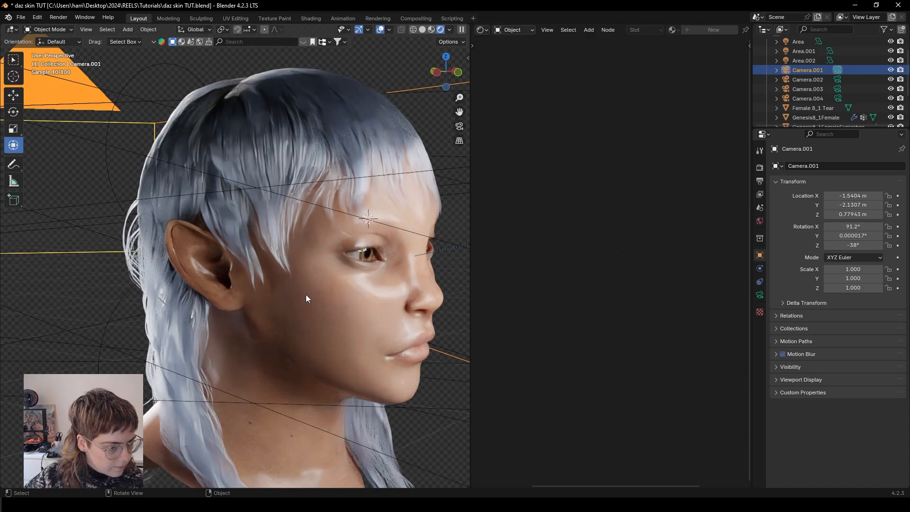
- Set the Kink Frequency of the long hair's child hairs to 3
middle_drag(306, 298, 238, 236)
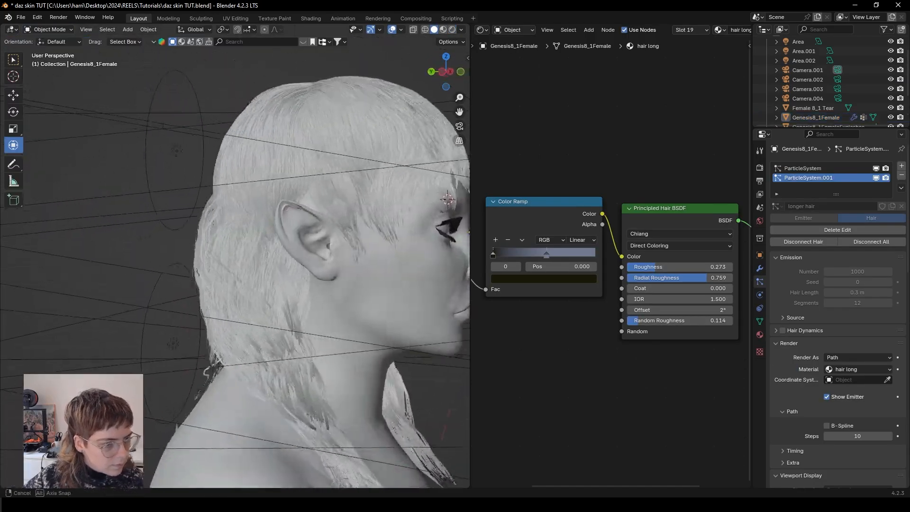
scroll(839, 332, down, 10)
click(849, 382)
text(3)
key(Return)
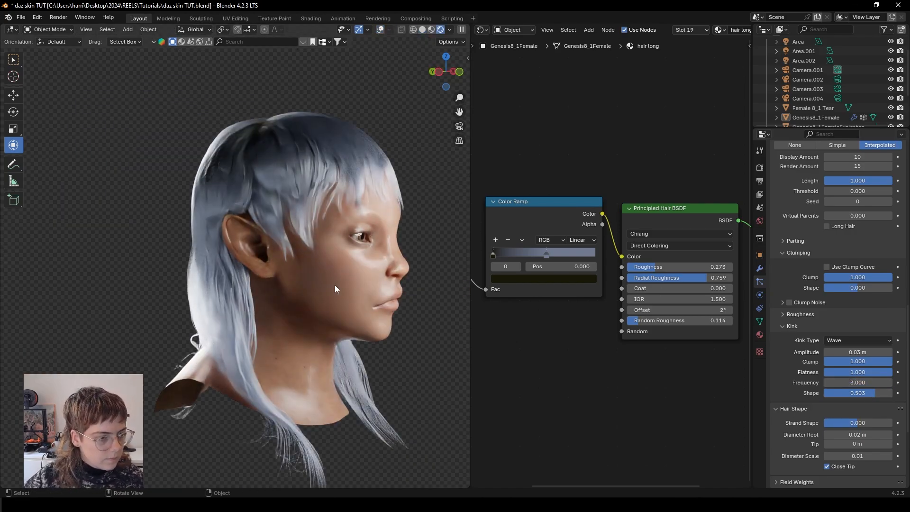
- Try Kink Frequency values of 4 and 5 on the long hair's child hairs
click(847, 383)
text(4)
key(Return)
click(847, 382)
text(5)
key(Return)
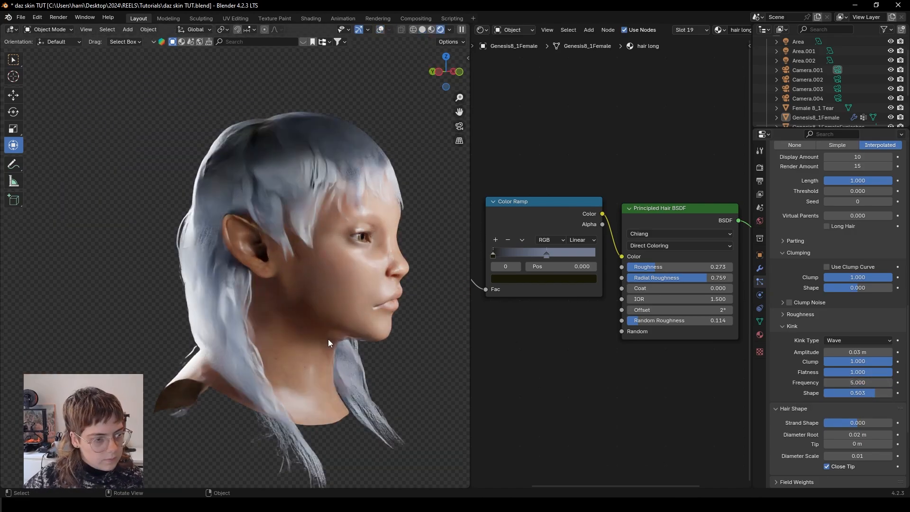
- Switch the character between Object Mode and Particle Edit mode, checking the long hair with overlays and in rendered shading
middle_drag(429, 342, 352, 339)
click(50, 30)
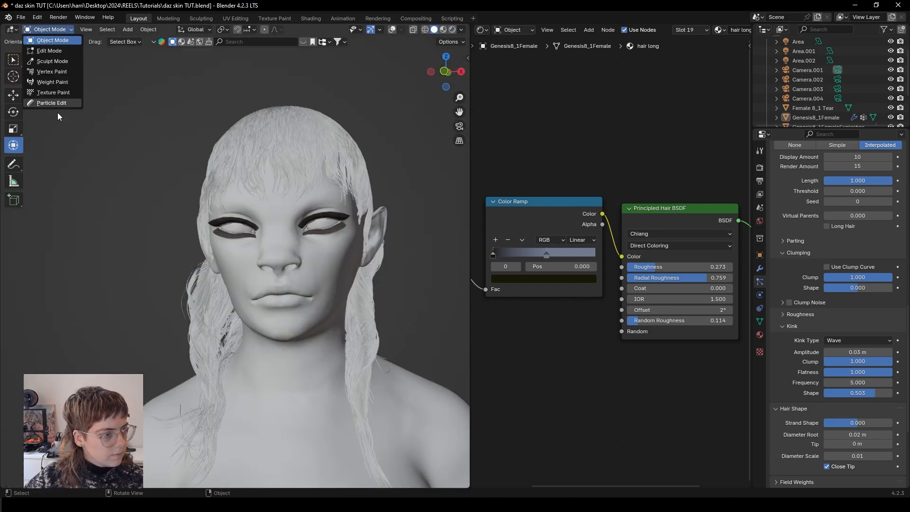
click(57, 102)
click(392, 30)
click(50, 30)
click(40, 43)
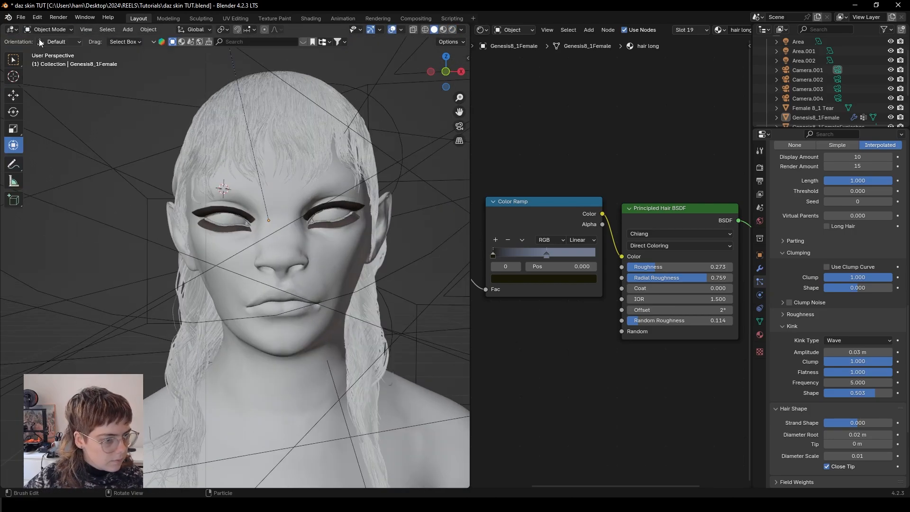
click(452, 29)
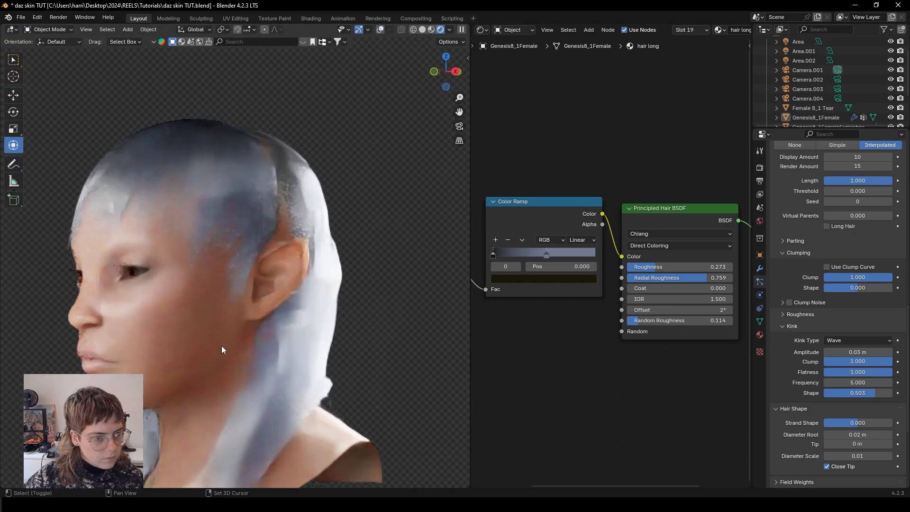
click(50, 29)
click(49, 103)
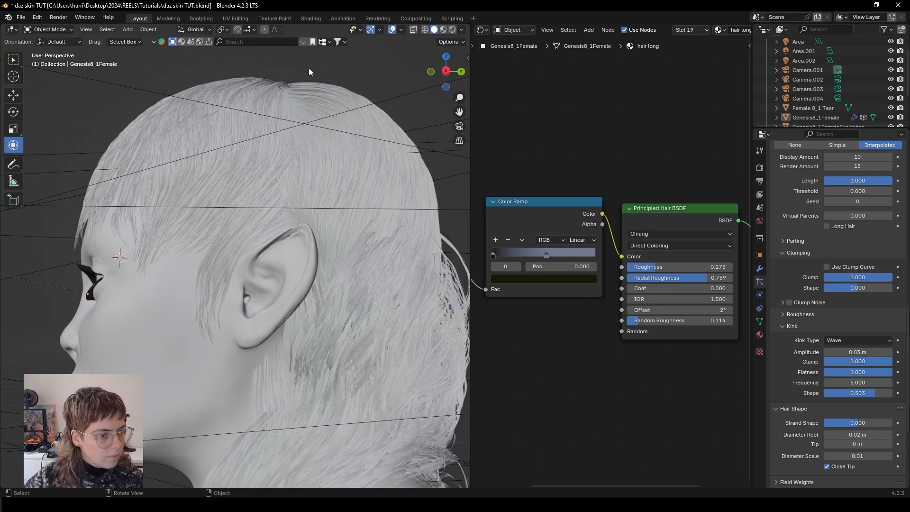
- Examine the rendered hair up close from several angles and through the active camera
middle_drag(285, 350, 227, 351)
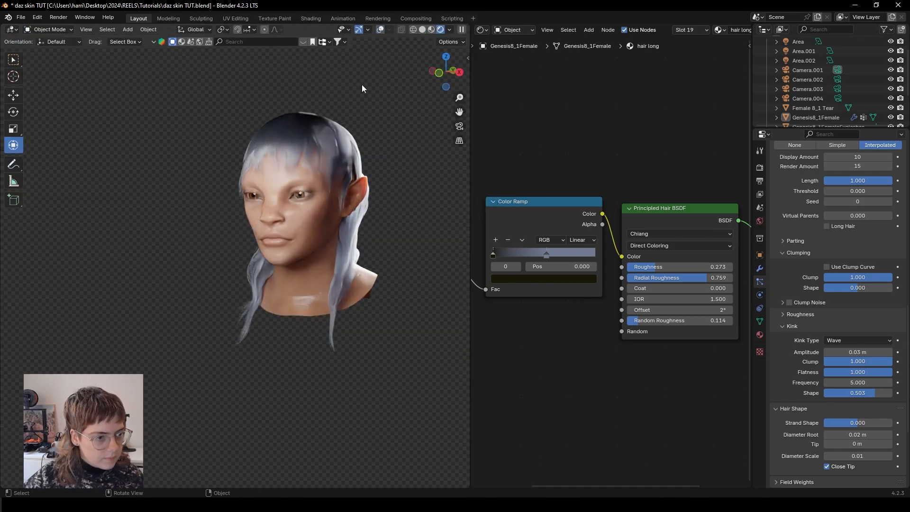
scroll(367, 214, up, 5)
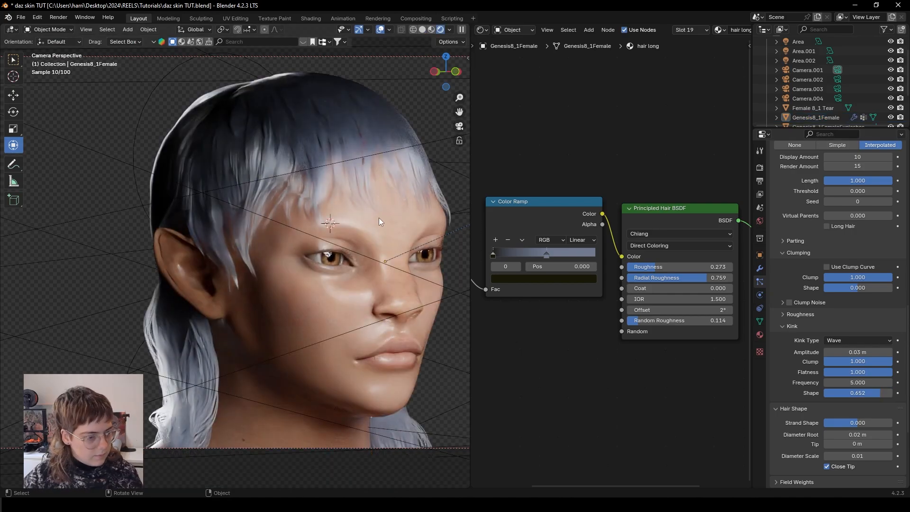
middle_drag(234, 319, 275, 351)
key(KP_0)
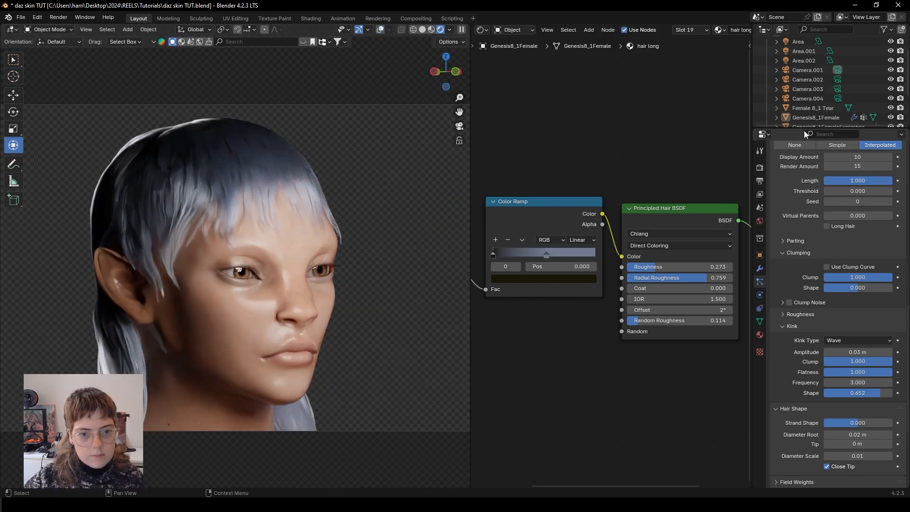
- Unhide the backdrop Plane and view the character through Camera.004 in a widened 3D viewport
drag(805, 129, 805, 241)
click(891, 155)
click(837, 98)
click(838, 108)
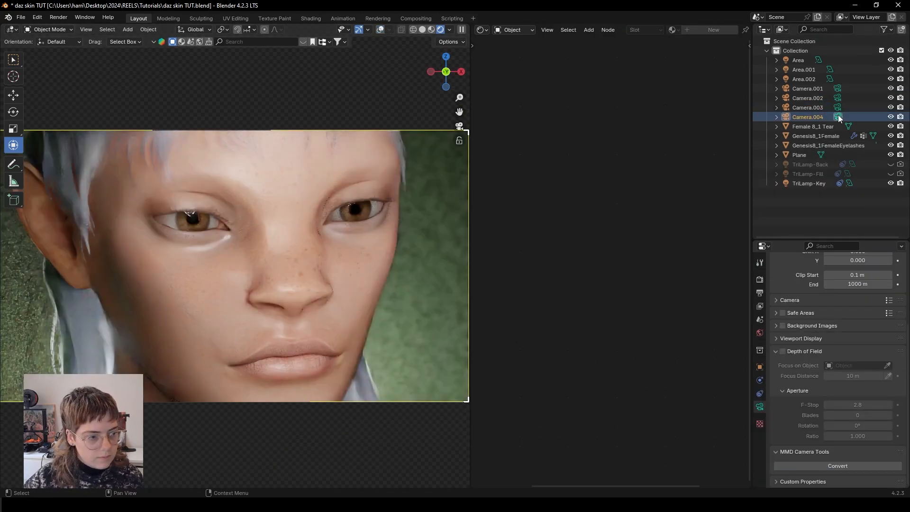
click(837, 117)
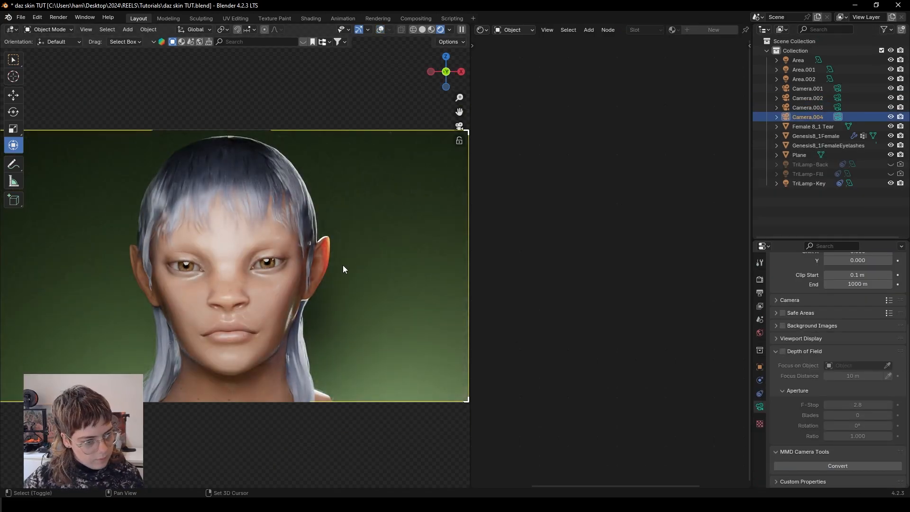
drag(470, 275, 752, 261)
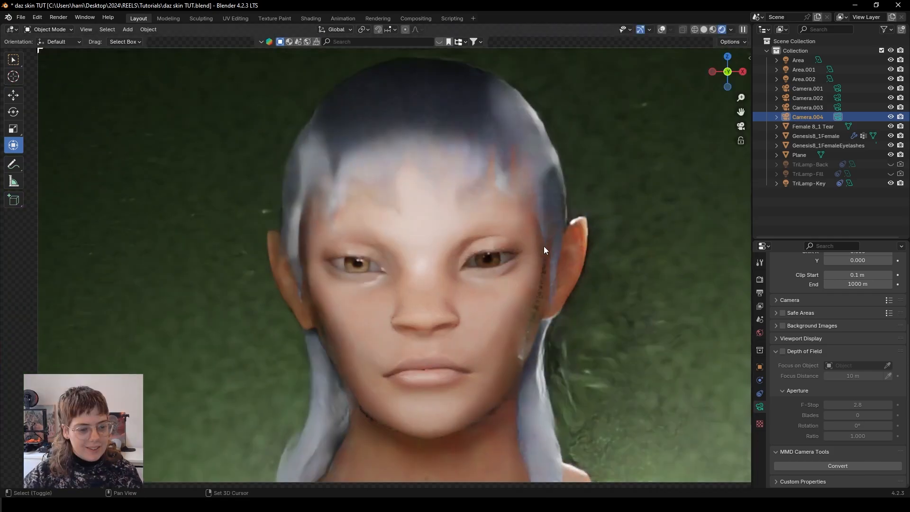